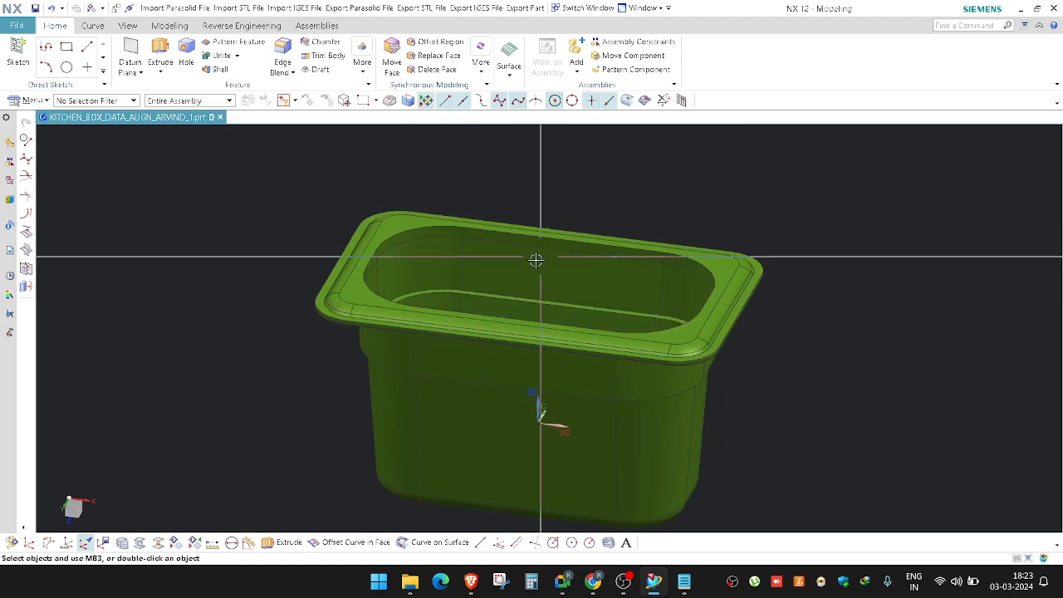
Step: Measure the 3D angle between the rim's top face and the X-axis vector, and close the results
middle_drag(536, 257, 496, 277)
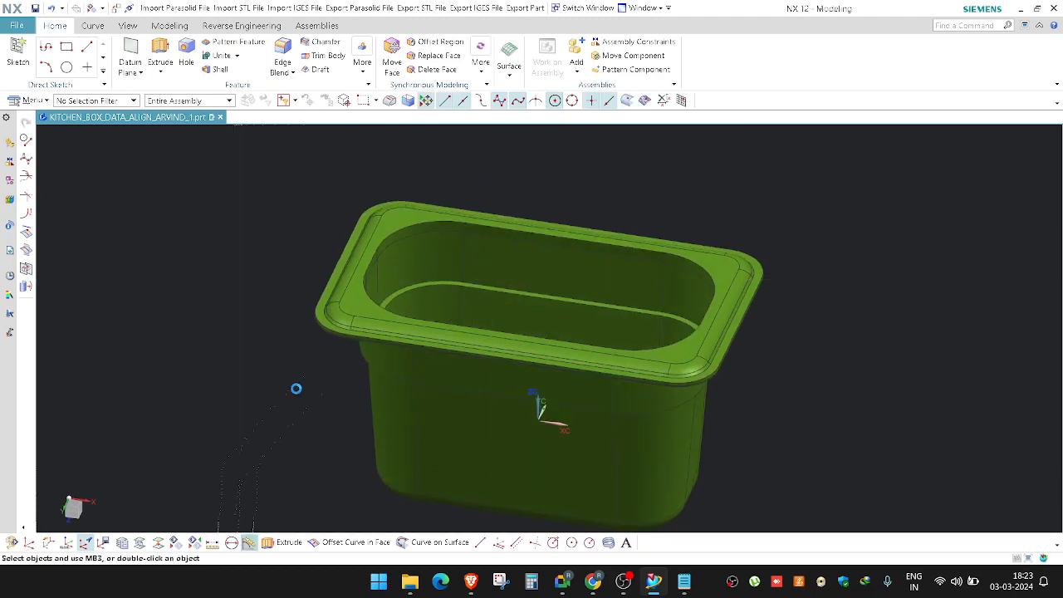
scroll(771, 287, up, 5)
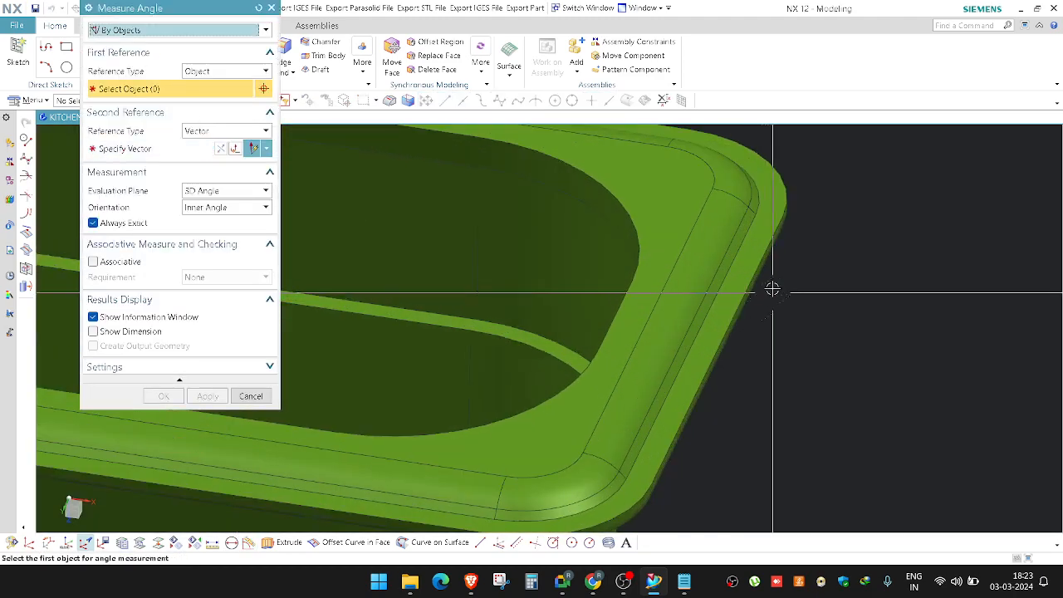
click(644, 191)
scroll(726, 353, down, 5)
click(677, 346)
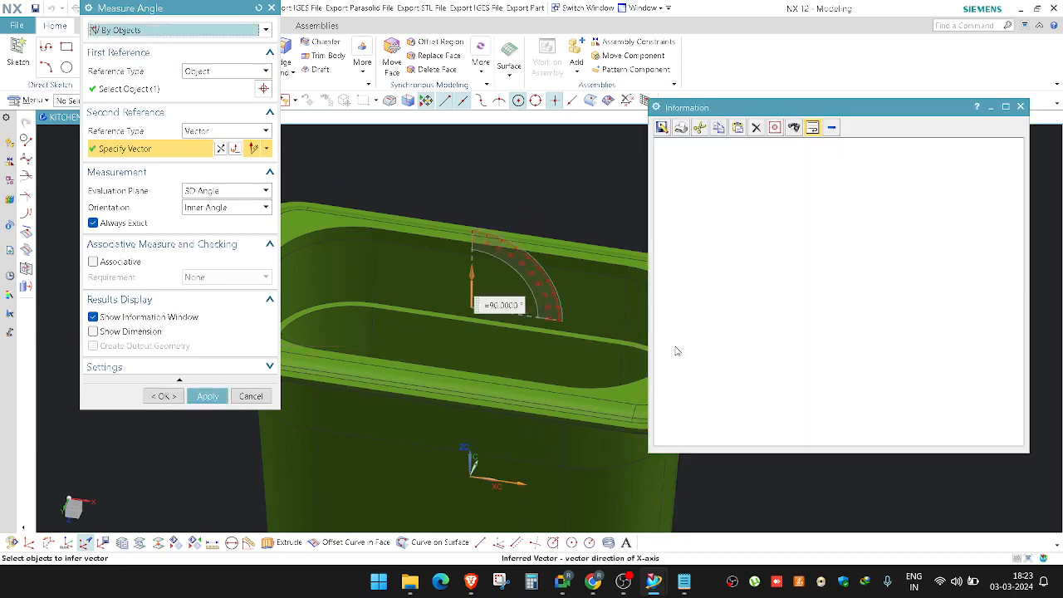
click(1020, 106)
middle_drag(830, 249, 757, 266)
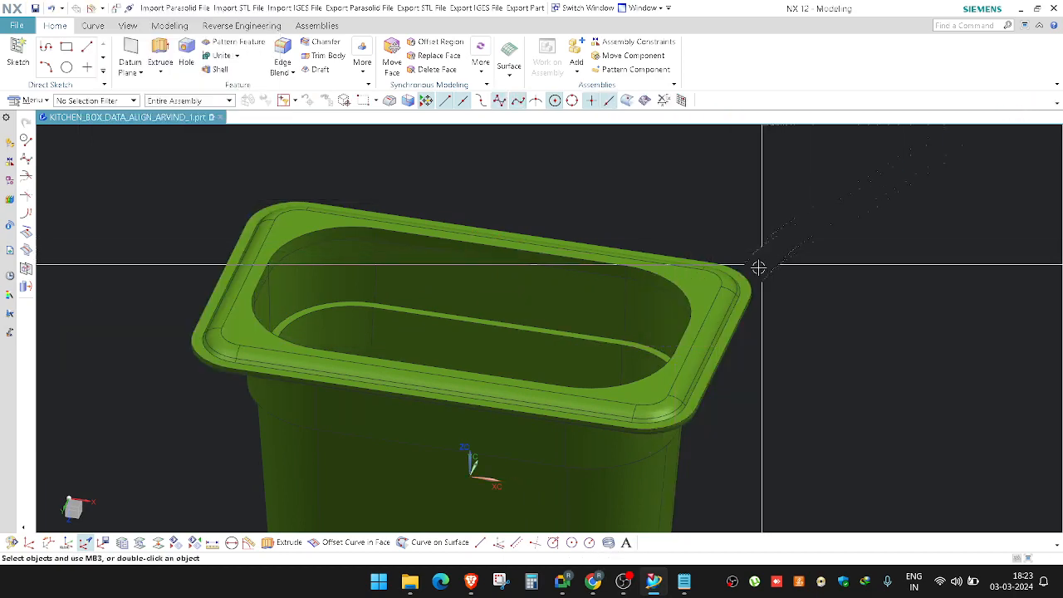
Step: Display the scanned facet body over the solid box and examine how closely the rim and inner walls match it
middle_drag(699, 285, 304, 311)
scroll(359, 281, up, 5)
mouse_move(360, 281)
middle_down()
mouse_move(280, 280)
mouse_move(282, 240)
mouse_move(344, 257)
mouse_move(421, 339)
mouse_move(565, 451)
middle_up()
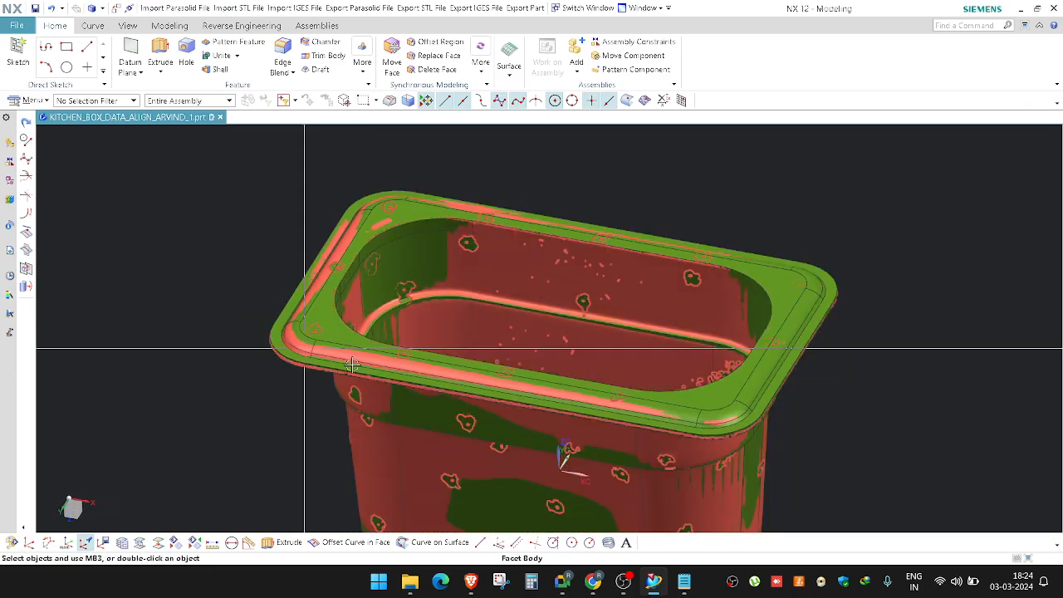
scroll(569, 399, up, 3)
mouse_move(569, 398)
middle_down()
mouse_move(590, 407)
mouse_move(561, 393)
middle_up()
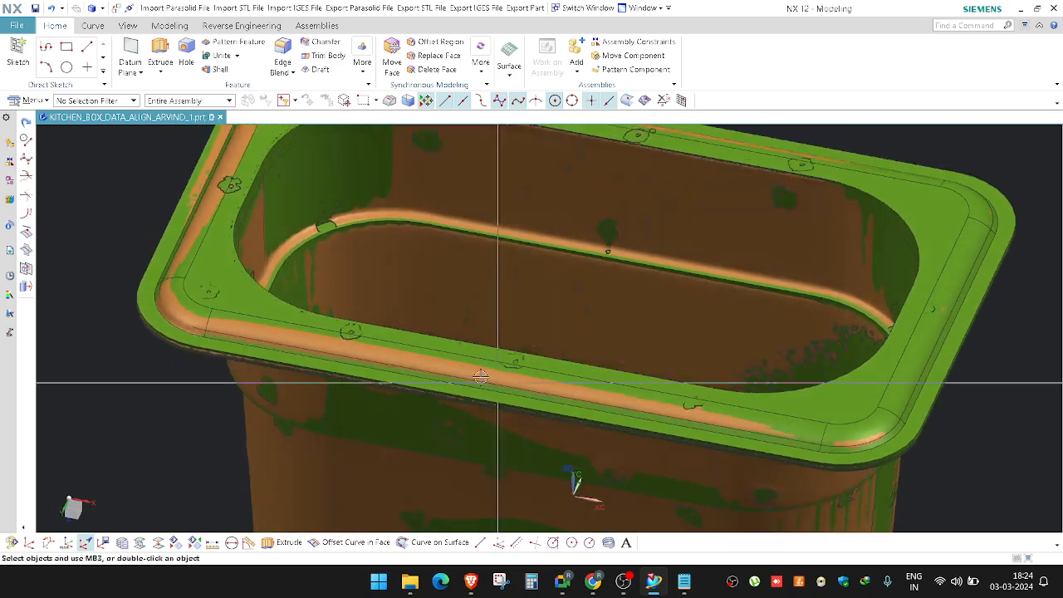
scroll(455, 372, down, 1)
middle_drag(241, 363, 319, 364)
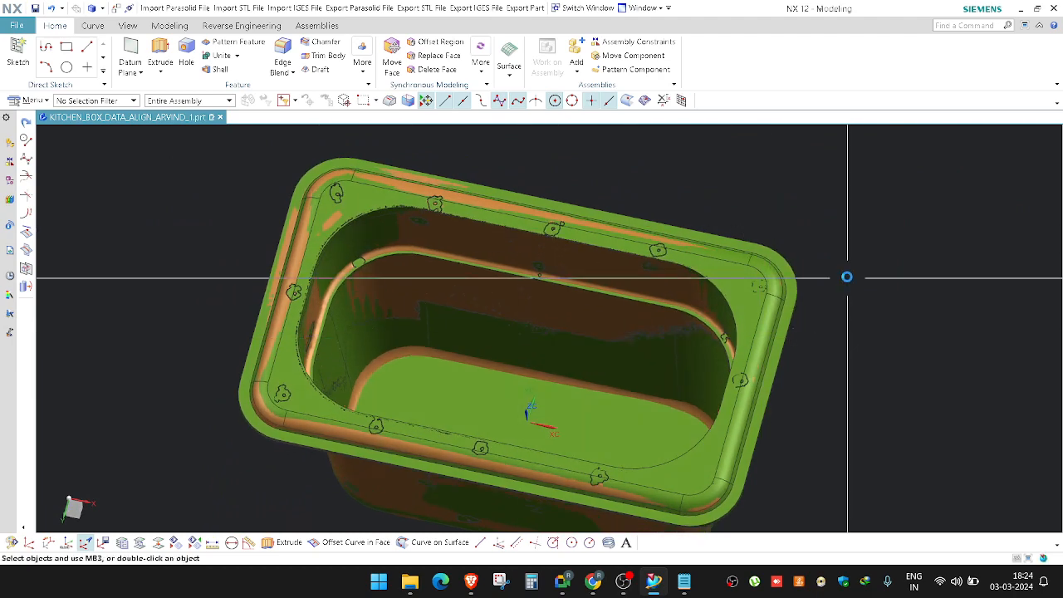
middle_drag(825, 289, 826, 275)
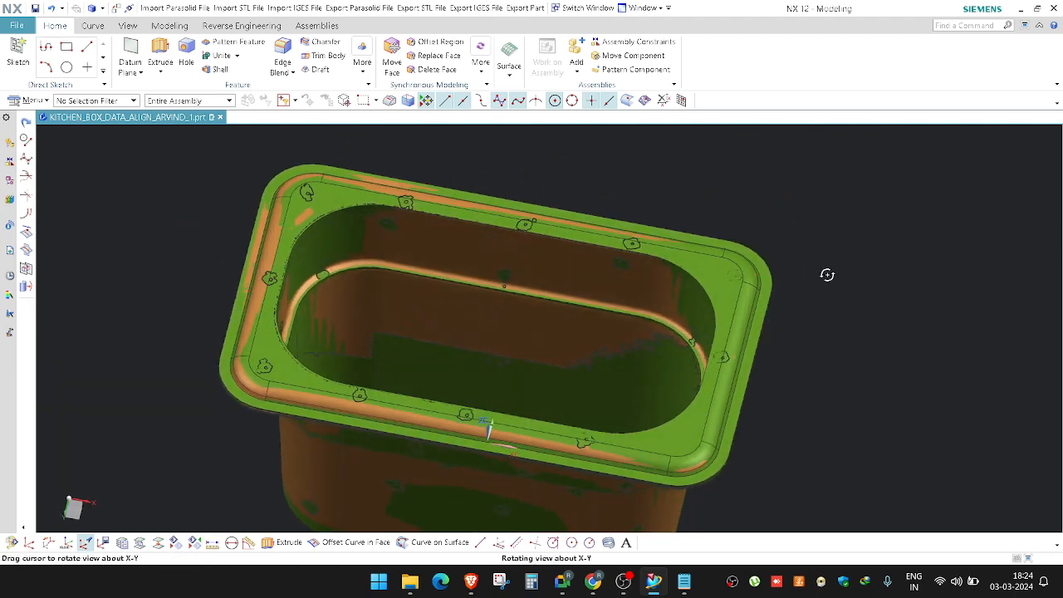
middle_drag(832, 320, 823, 318)
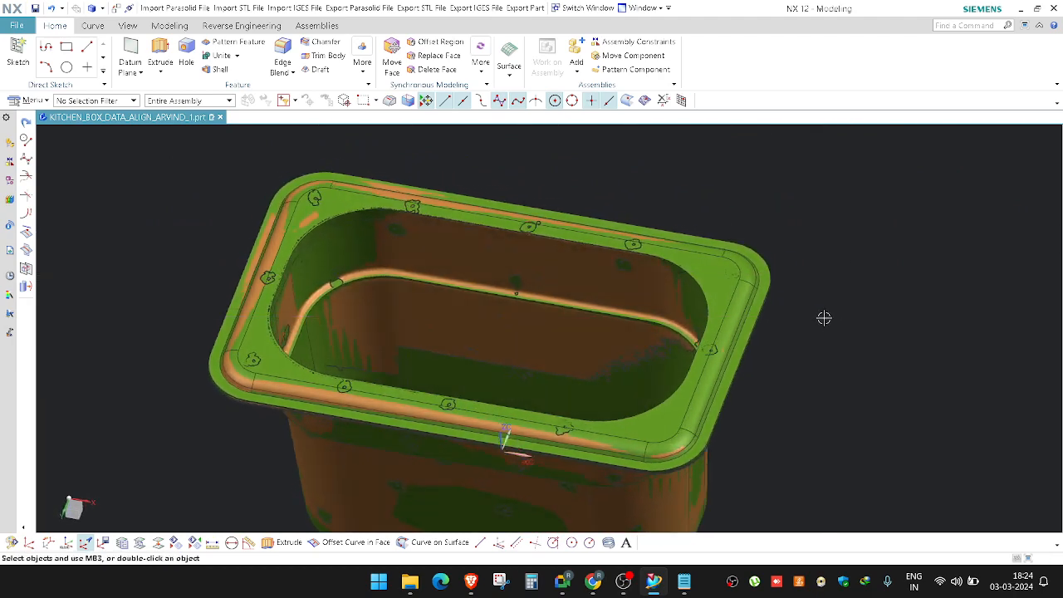
Step: Hide the green solid body to inspect the scanned facet body alone, and show the solid again
key(ctrl+b)
click(711, 375)
middle_click(794, 395)
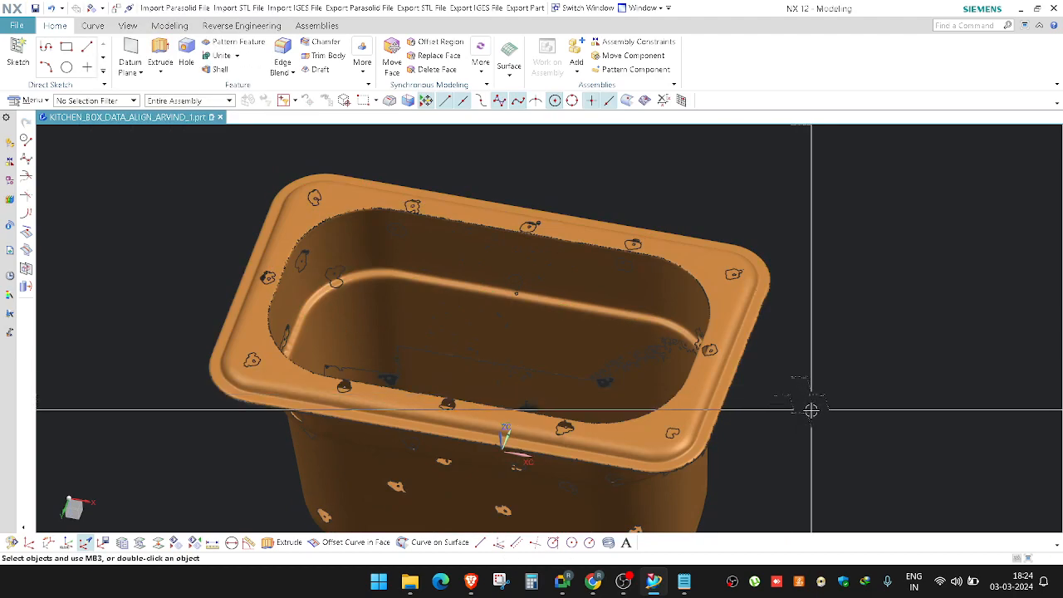
mouse_move(811, 410)
middle_down()
mouse_move(802, 356)
mouse_move(796, 368)
middle_up()
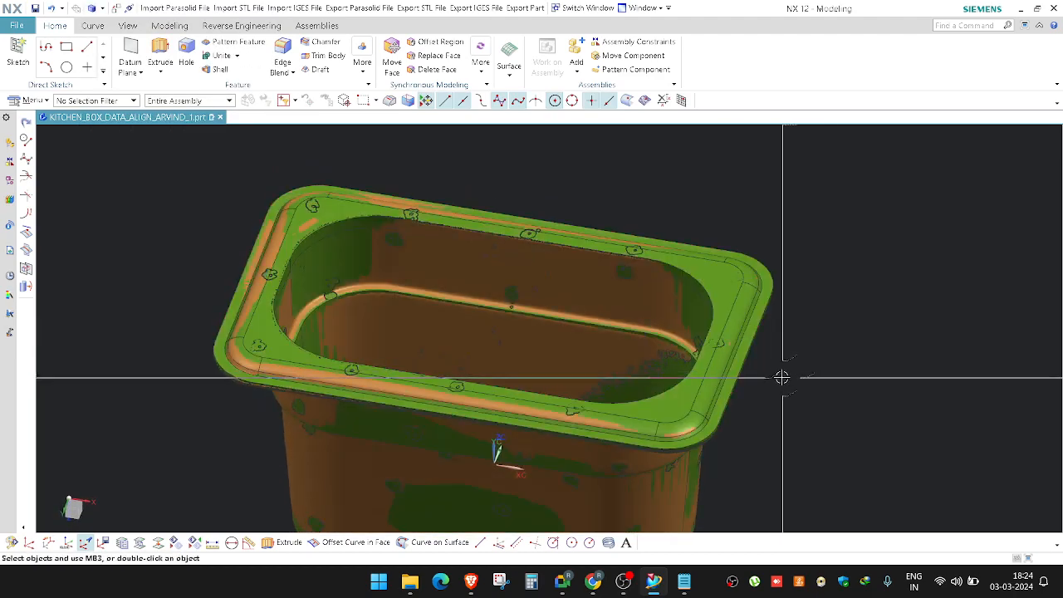
Step: Examine both ends of the rim profile in a wireframe front view, comparing the solid's edges with the scan outline
scroll(781, 377, up, 5)
middle_drag(723, 340, 728, 306)
key(F8)
right_drag(838, 299, 772, 282)
scroll(748, 323, up, 8)
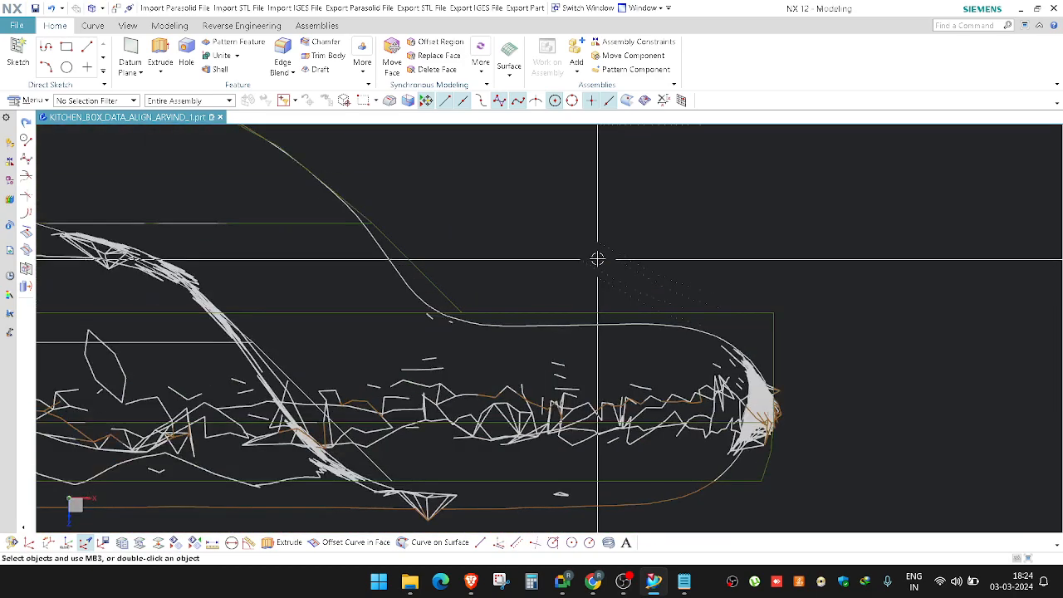
scroll(597, 259, up, 2)
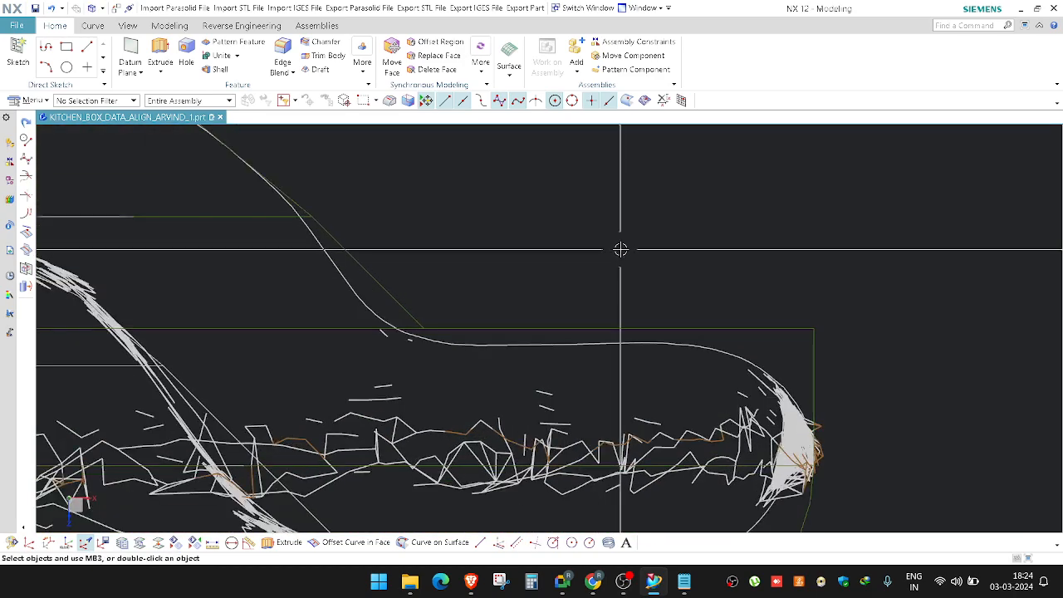
scroll(731, 315, down, 6)
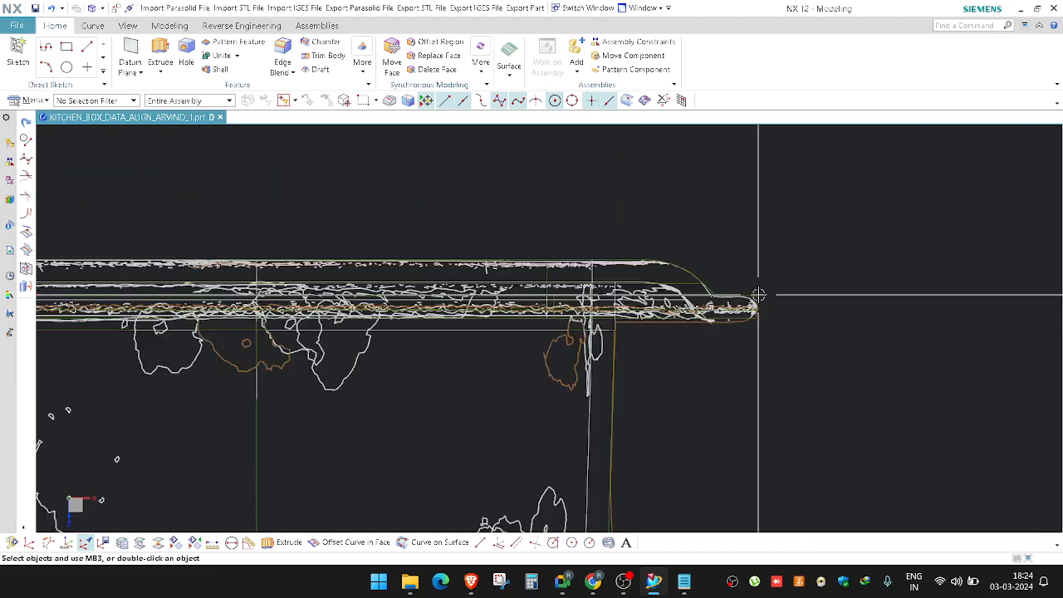
scroll(248, 323, up, 2)
scroll(248, 322, up, 5)
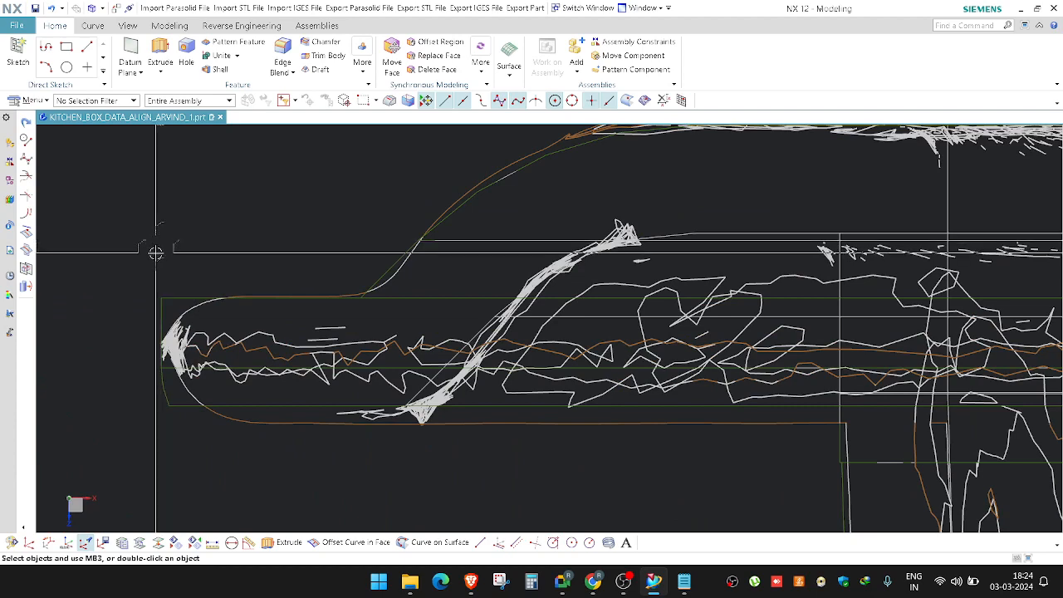
mouse_move(157, 265)
middle_down()
mouse_move(296, 292)
mouse_move(287, 308)
mouse_move(328, 299)
middle_up()
scroll(328, 299, down, 5)
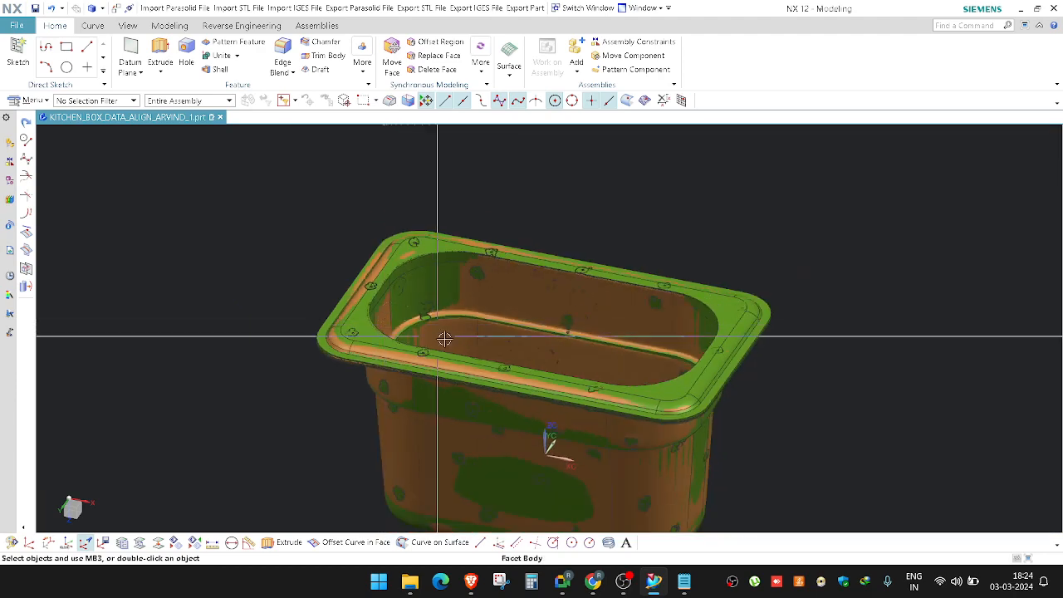
Step: Hide the scanned facet body to inspect the solid's rim underside at the corner, and show it again
mouse_move(439, 332)
middle_down()
mouse_move(434, 356)
mouse_move(308, 338)
mouse_move(275, 371)
mouse_move(279, 379)
mouse_move(294, 382)
mouse_move(313, 294)
middle_up()
scroll(290, 338, up, 5)
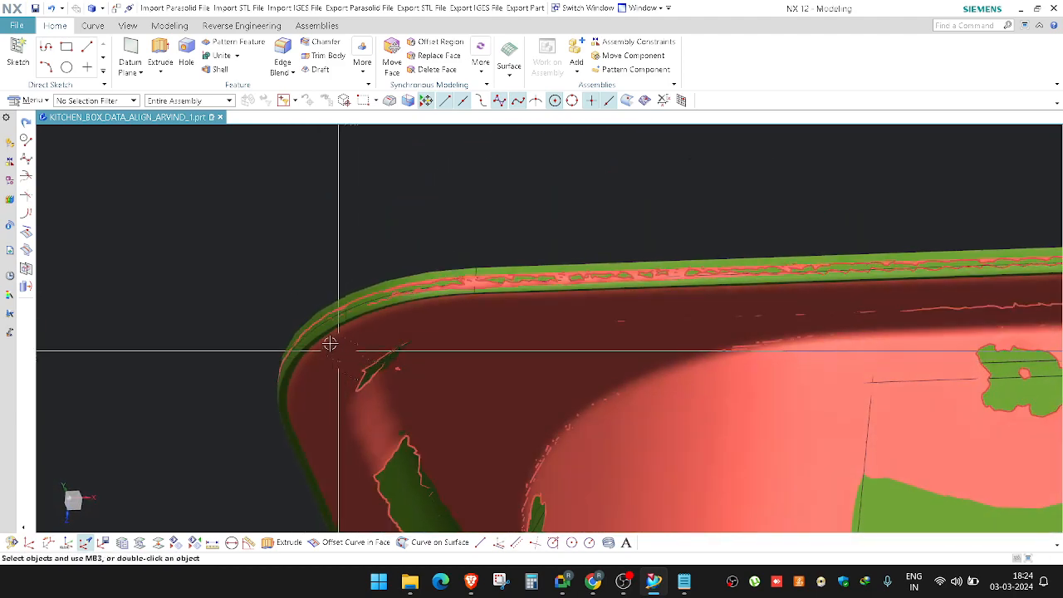
scroll(268, 257, down, 3)
scroll(362, 297, up, 2)
click(374, 293)
key(ctrl+b)
scroll(338, 282, down, 2)
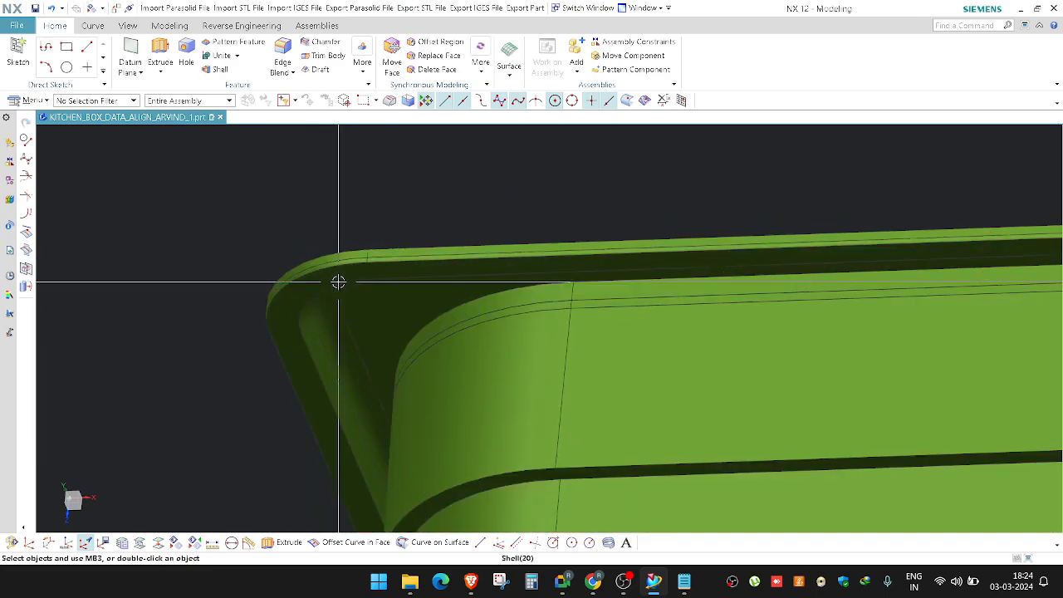
middle_drag(338, 283, 333, 326)
key(ctrl+shift+u)
scroll(307, 337, down, 3)
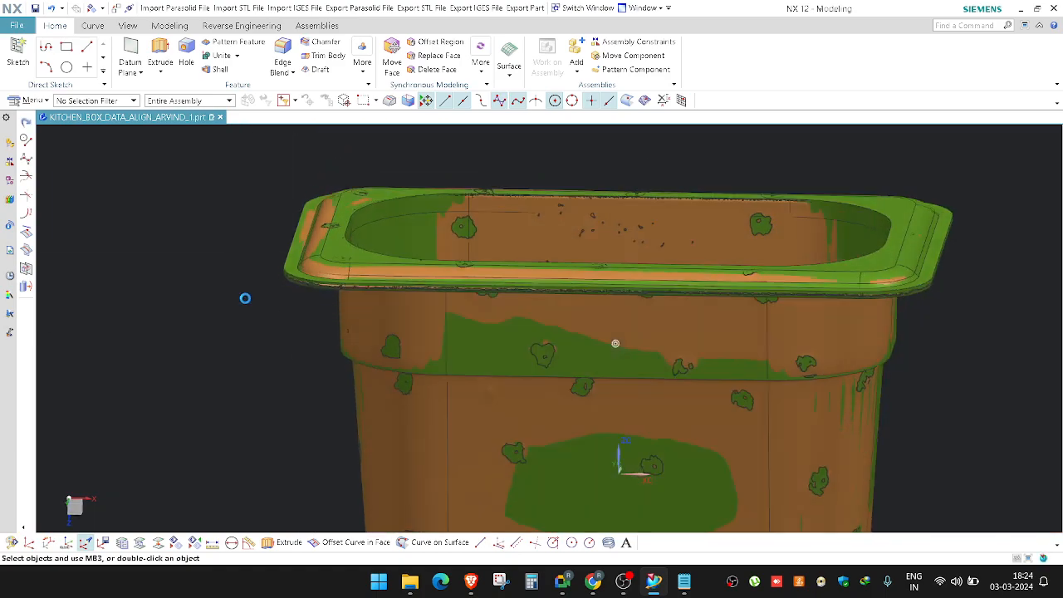
Step: Examine the rim's outer lip in a wireframe front view for offsets between the solid and the scan
key(F8)
scroll(257, 298, down, 3)
right_drag(598, 273, 540, 257)
scroll(576, 259, up, 10)
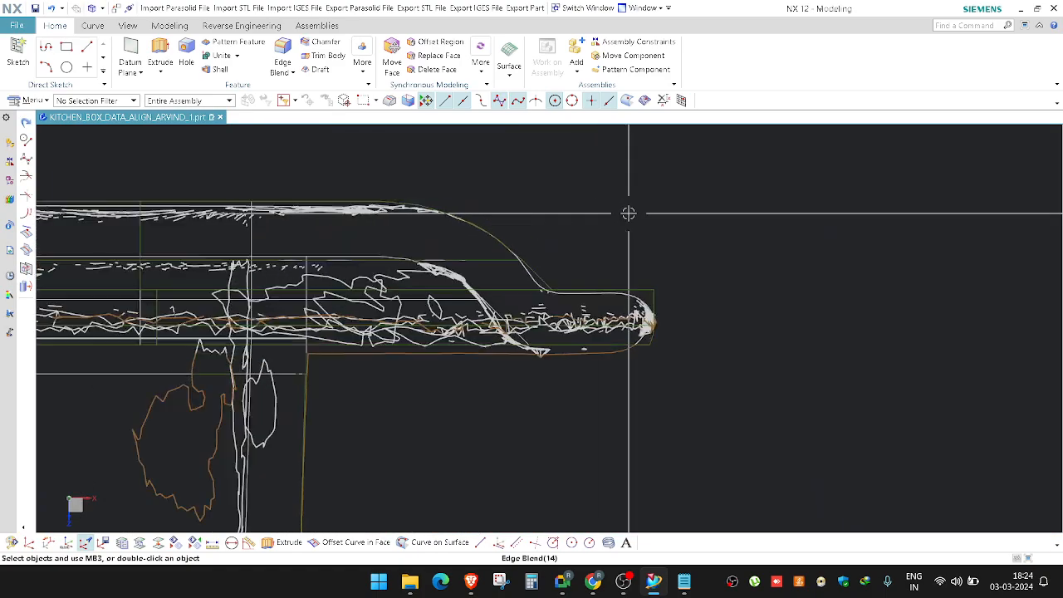
scroll(629, 213, up, 3)
scroll(669, 328, up, 3)
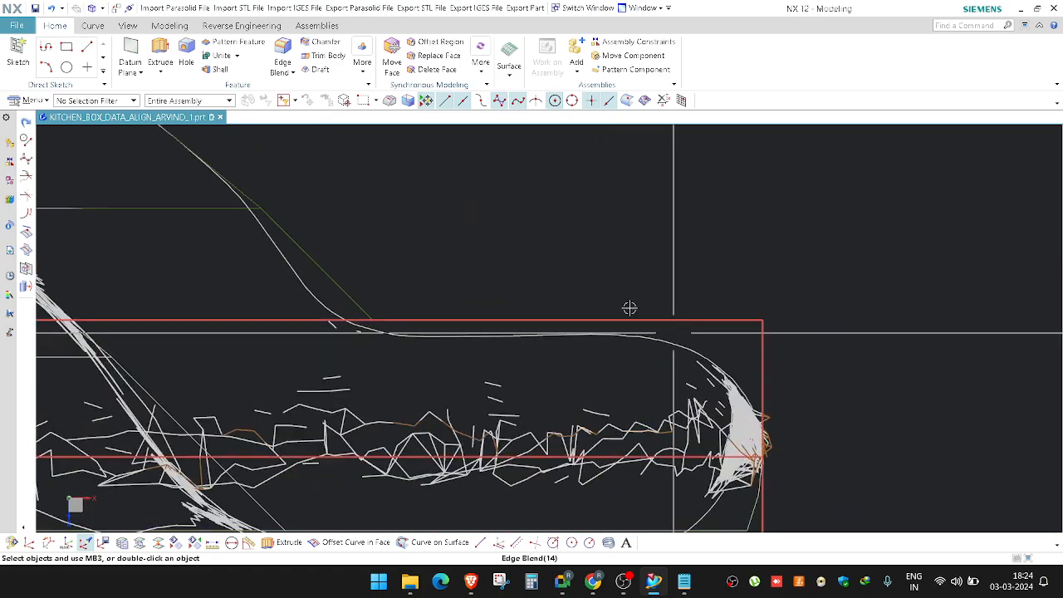
scroll(636, 241, down, 2)
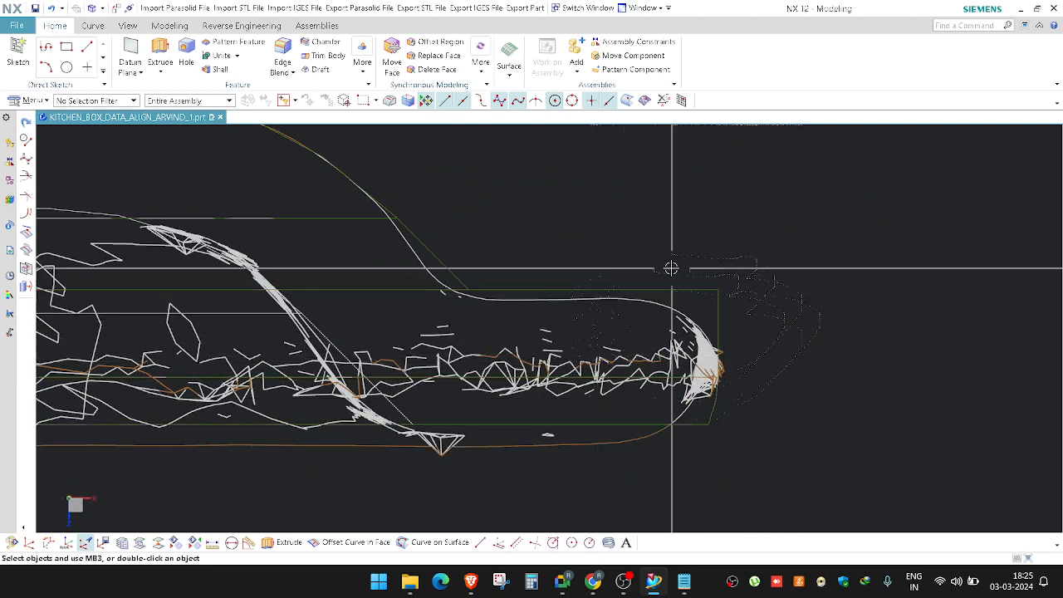
shift+middle_drag(671, 268, 600, 301)
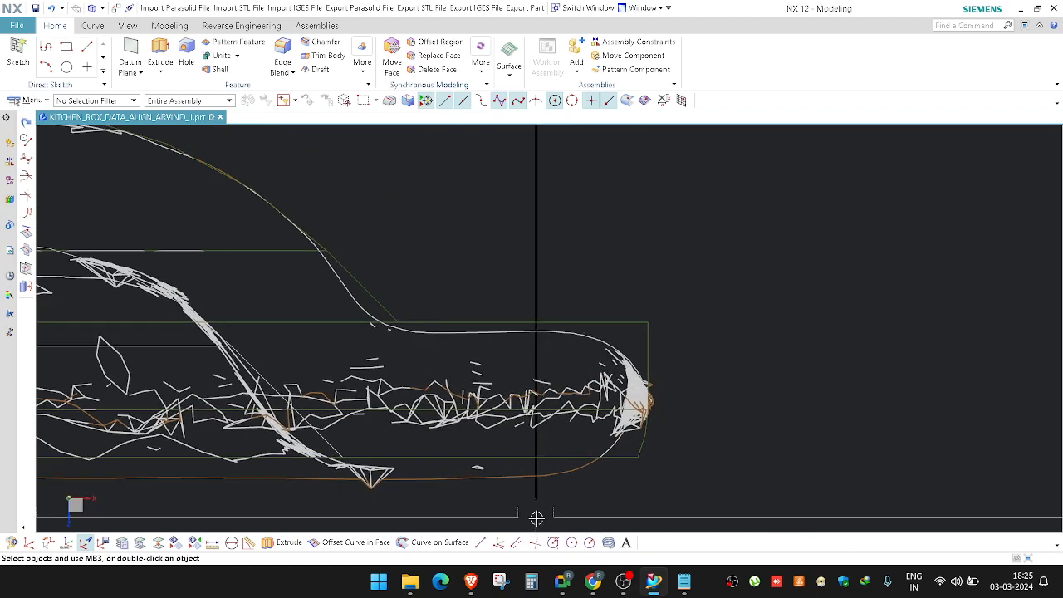
Step: Switch to Snipping Tool, capture the rim lip profile, mark the mismatched edges with arrows, and return to the model
click(500, 581)
click(50, 46)
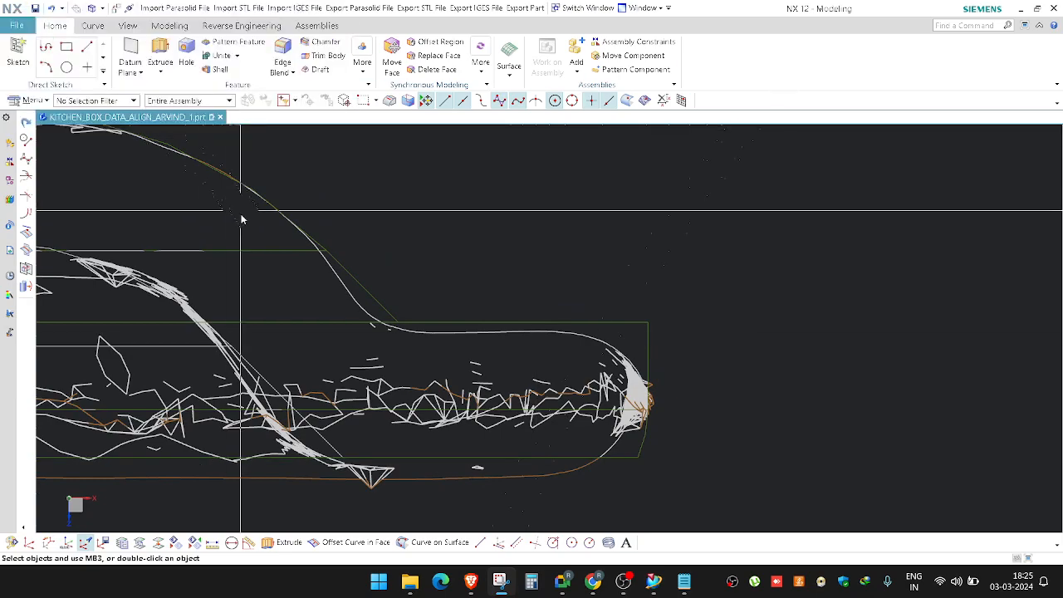
drag(227, 200, 777, 502)
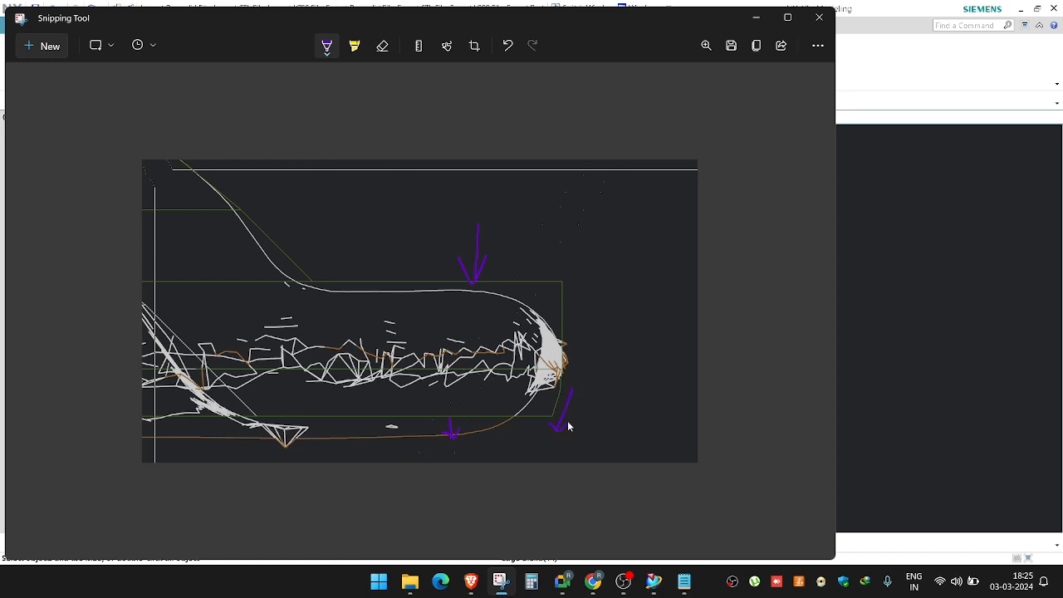
click(757, 17)
Step: Hide the solid and examine the scanned rim lip alone in wireframe and shaded display, and show the solid again
scroll(633, 451, up, 3)
scroll(642, 308, up, 3)
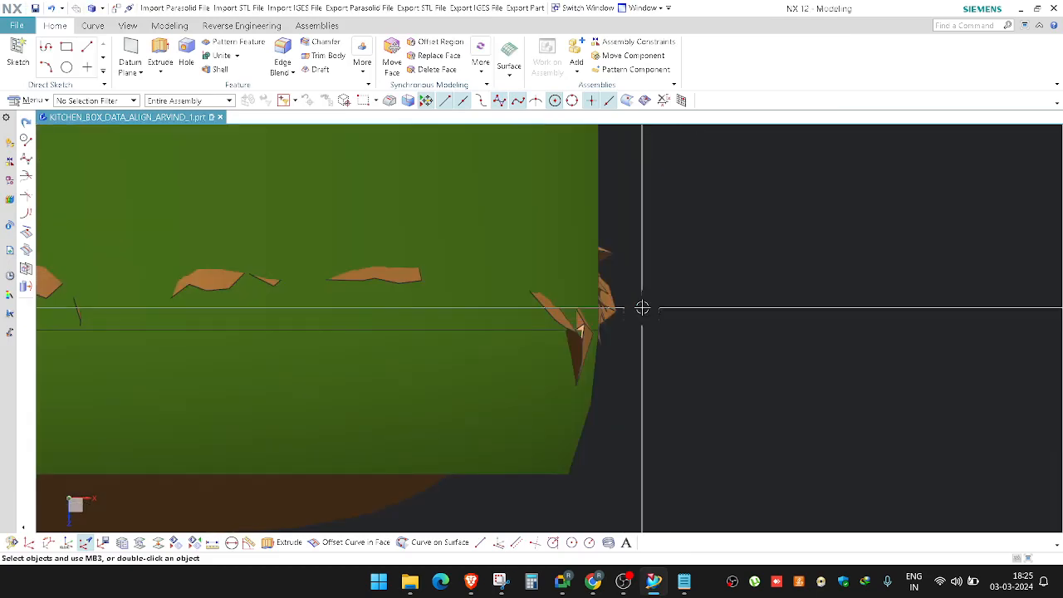
scroll(642, 308, up, 5)
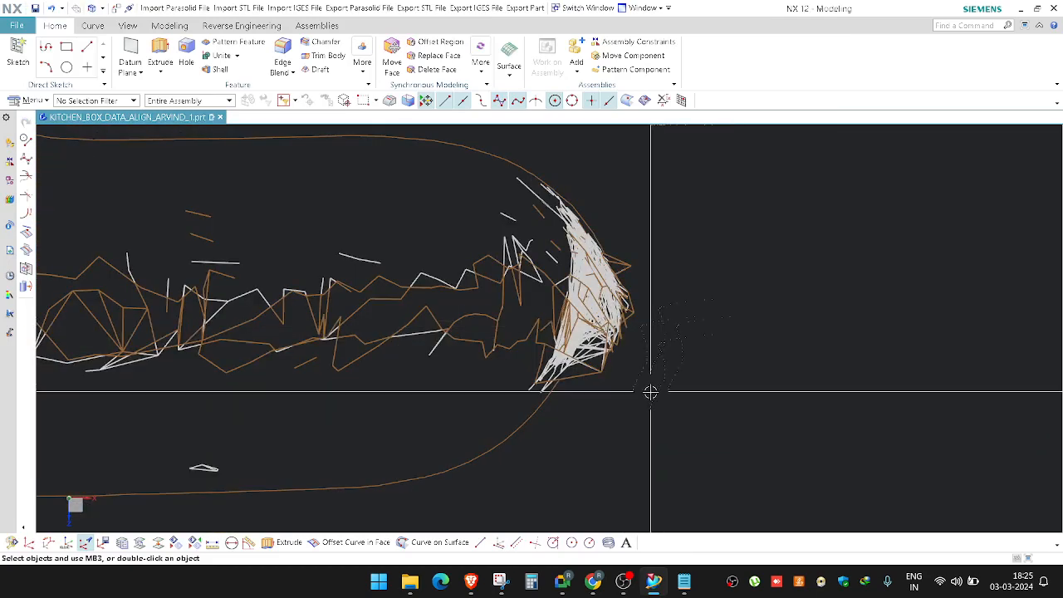
scroll(683, 323, down, 5)
middle_drag(695, 323, 545, 223)
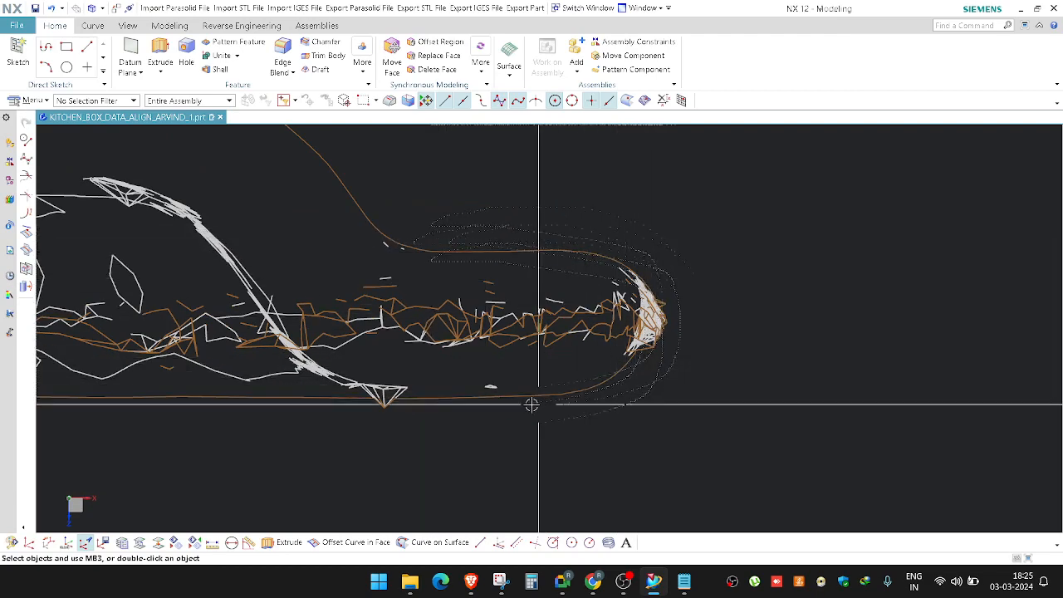
right_click(780, 241)
click(793, 246)
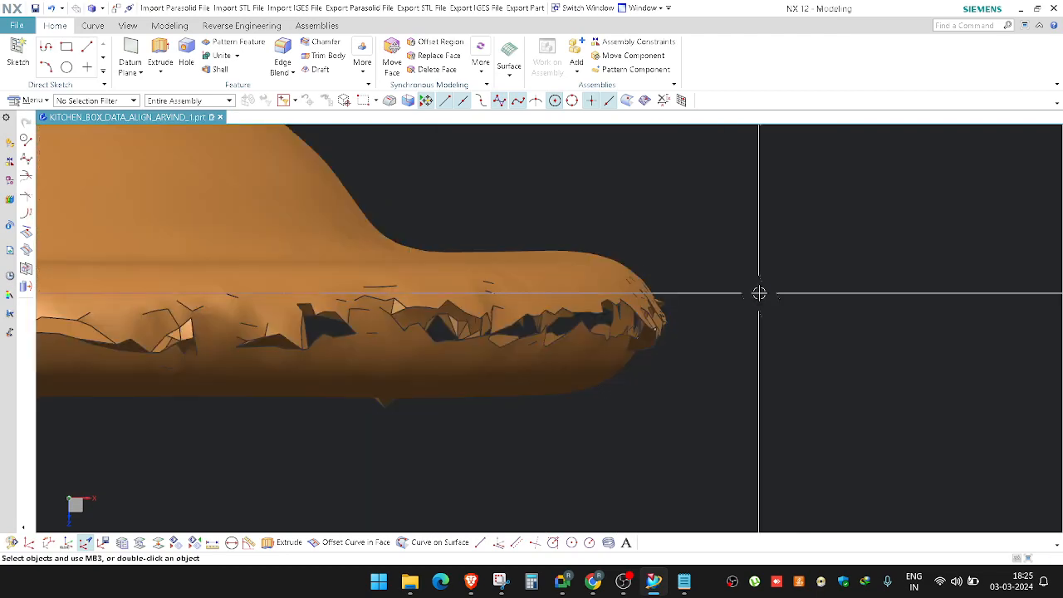
scroll(708, 303, down, 7)
scroll(680, 310, up, 1)
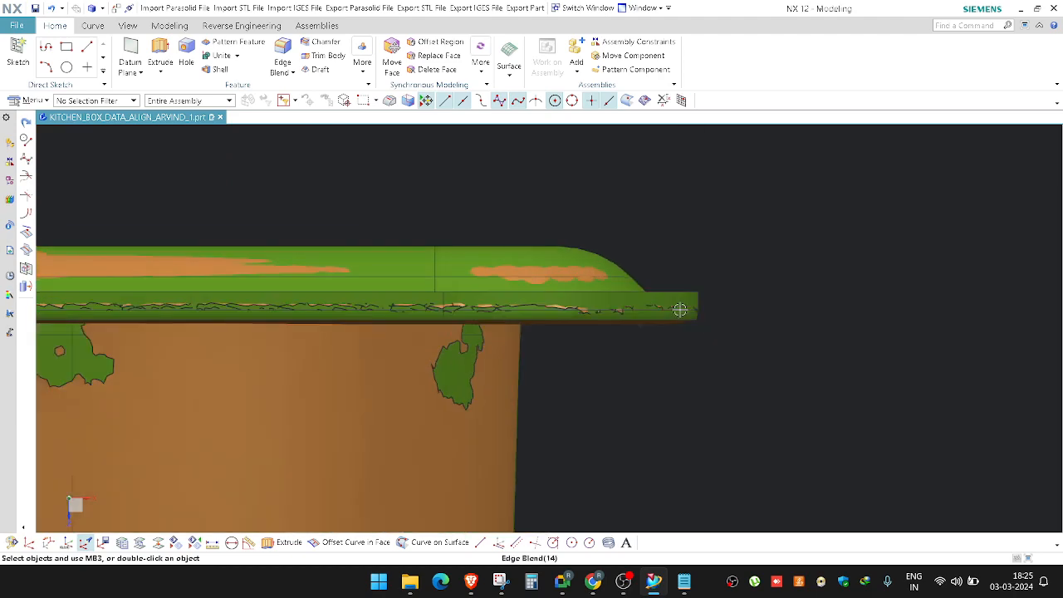
Step: Hide the scanned facet body, leaving only the solid displayed at the rim's underside
middle_drag(680, 310, 676, 290)
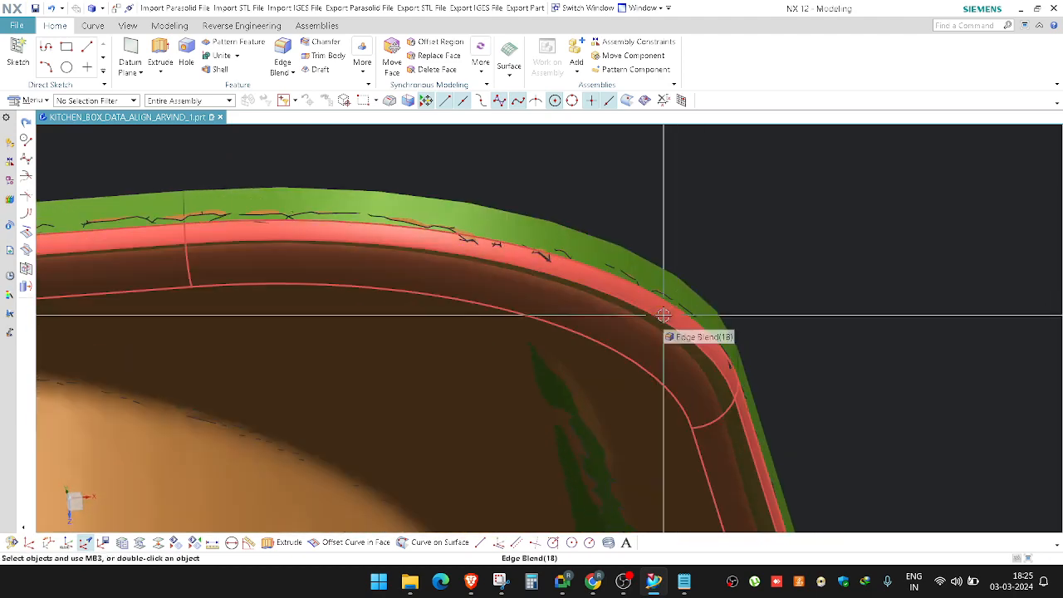
scroll(733, 311, up, 3)
mouse_move(733, 310)
middle_down()
mouse_move(656, 303)
mouse_move(719, 310)
middle_up()
key(ctrl+b)
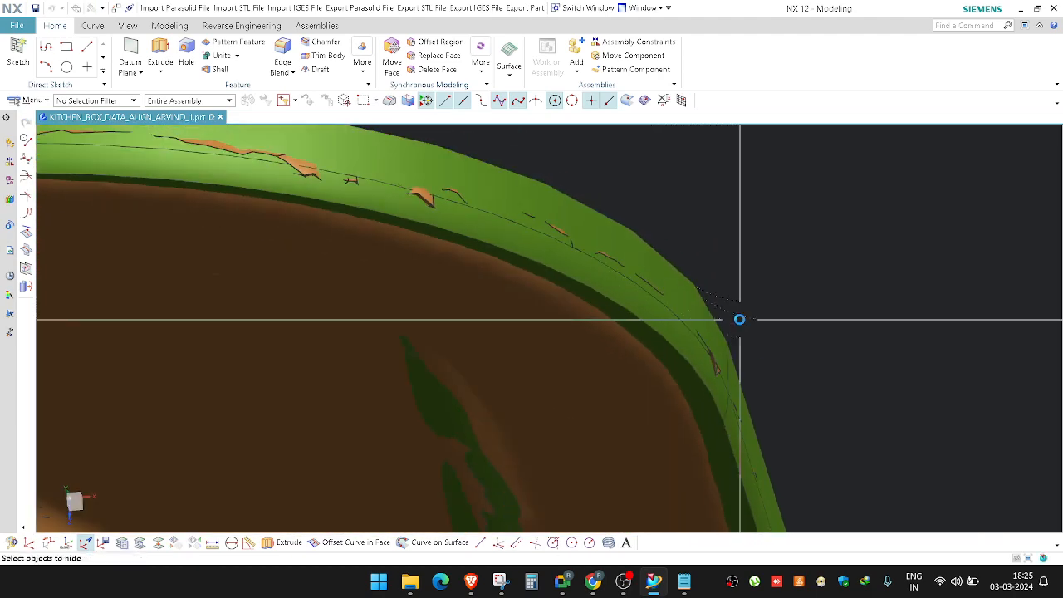
middle_drag(576, 374, 504, 360)
key(Escape)
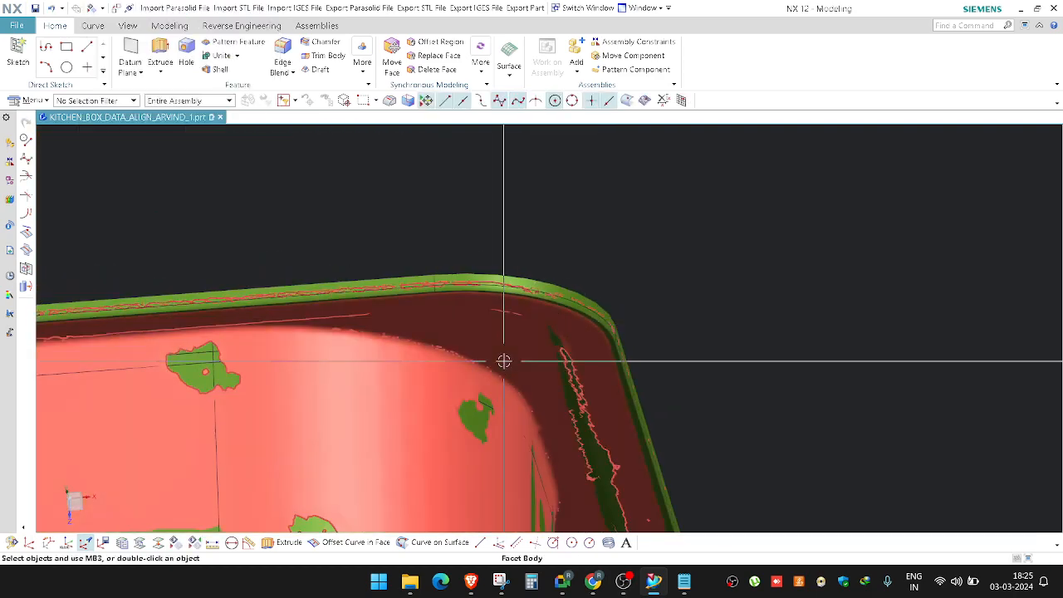
click(504, 360)
key(ctrl+b)
middle_drag(581, 329, 609, 340)
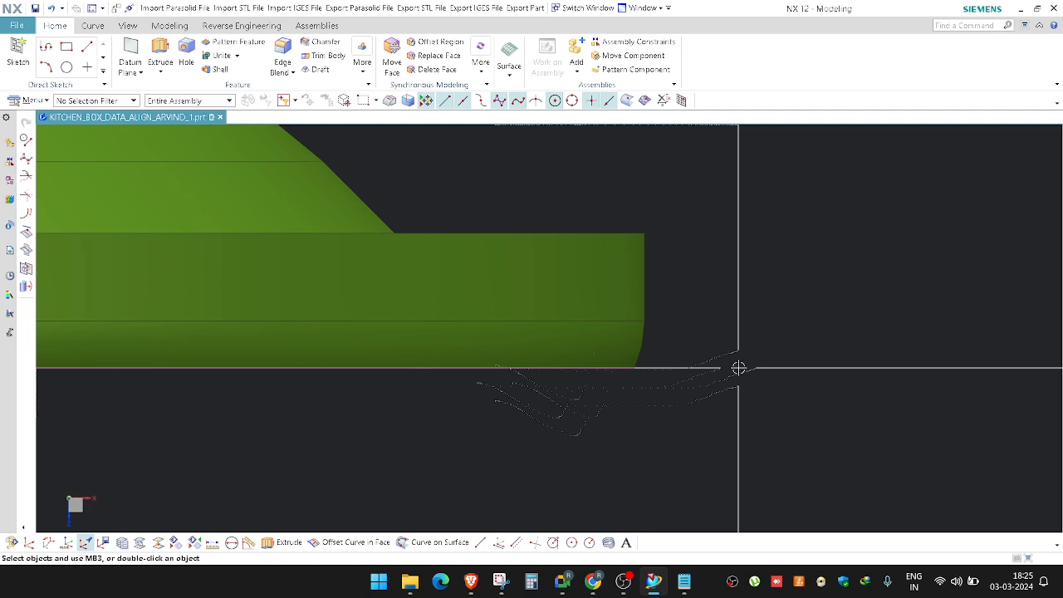
right_click(703, 330)
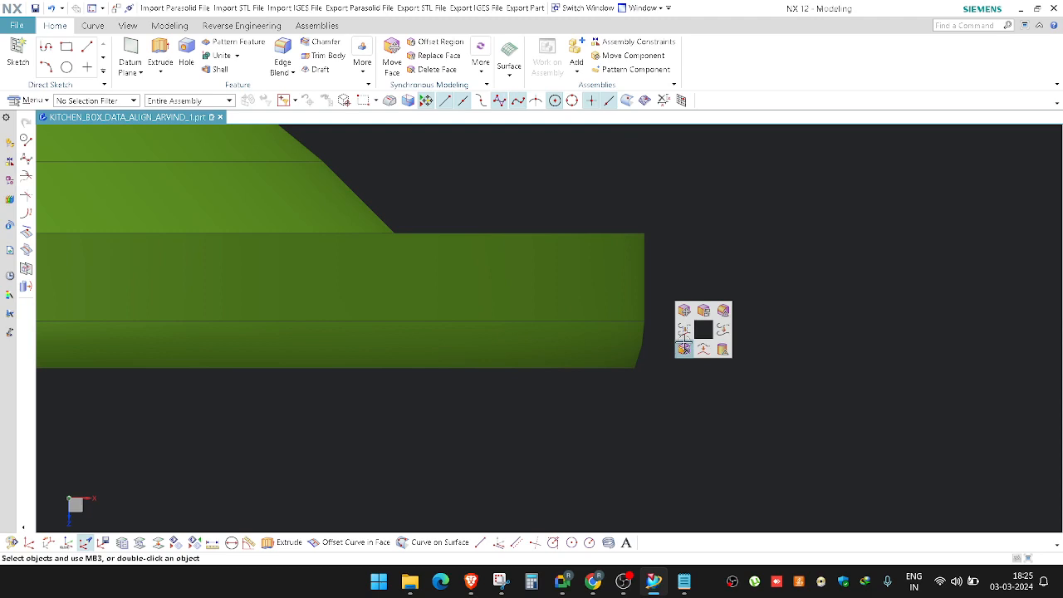
click(562, 341)
middle_click(563, 341)
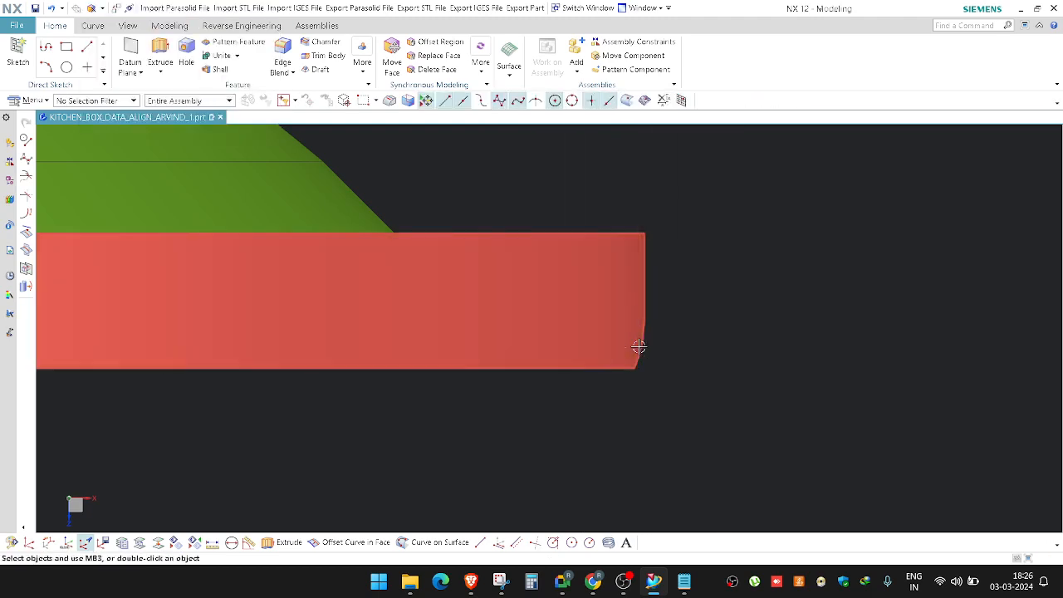
middle_drag(603, 329, 517, 247)
right_click(529, 225)
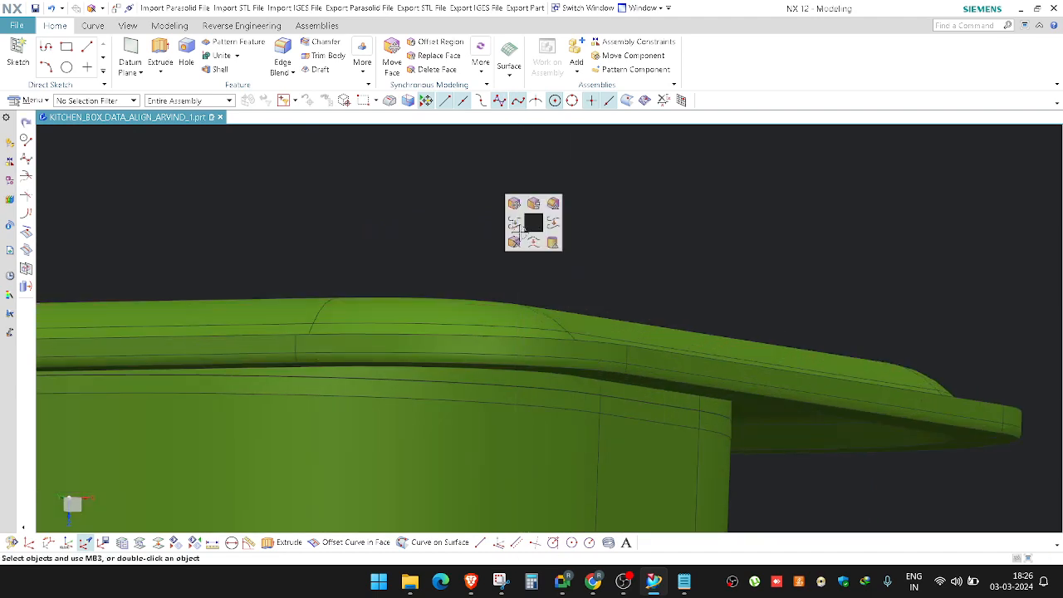
click(515, 224)
click(463, 100)
click(446, 173)
scroll(567, 373, up, 2)
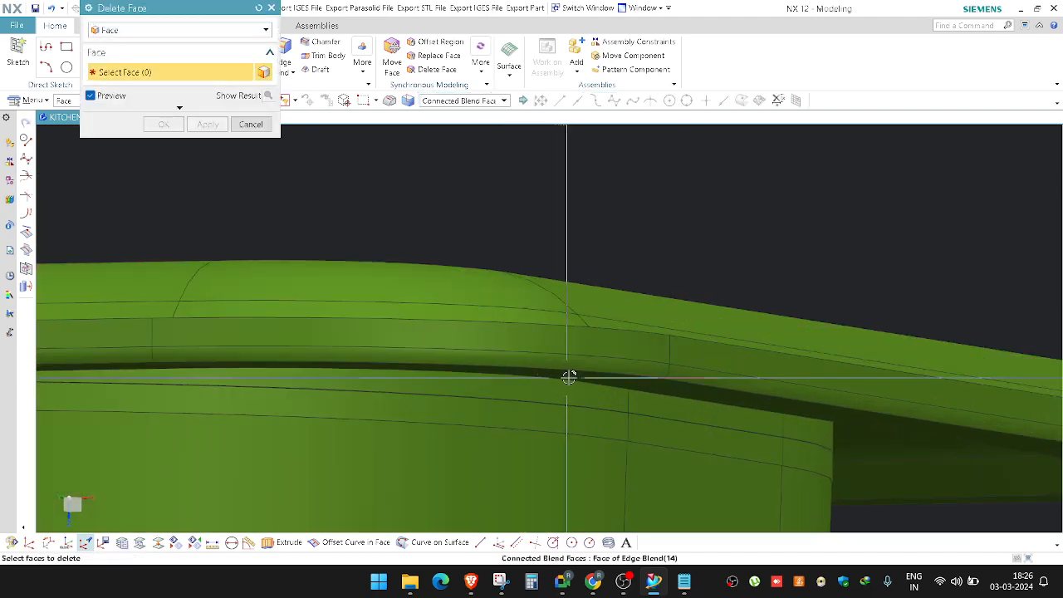
click(585, 370)
click(597, 363)
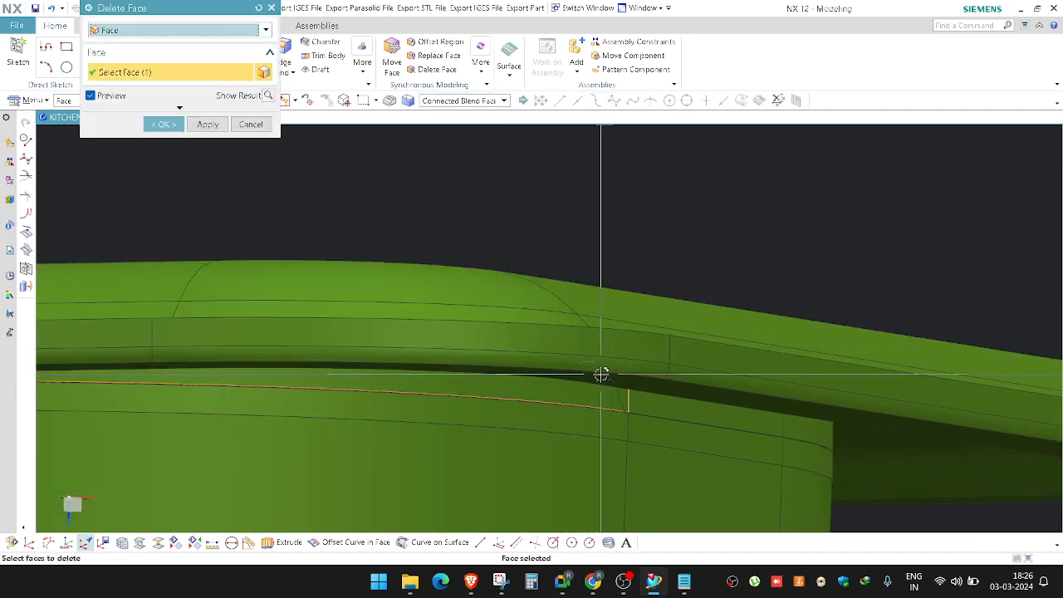
key(Escape)
mouse_move(615, 349)
middle_down()
mouse_move(628, 340)
mouse_move(617, 368)
middle_up()
key(Escape)
Step: Delete all the narrow blend faces around the lower outer edge of the solid's rim, selecting them as single faces
right_drag(573, 234, 476, 133)
scroll(652, 298, up, 4)
click(515, 300)
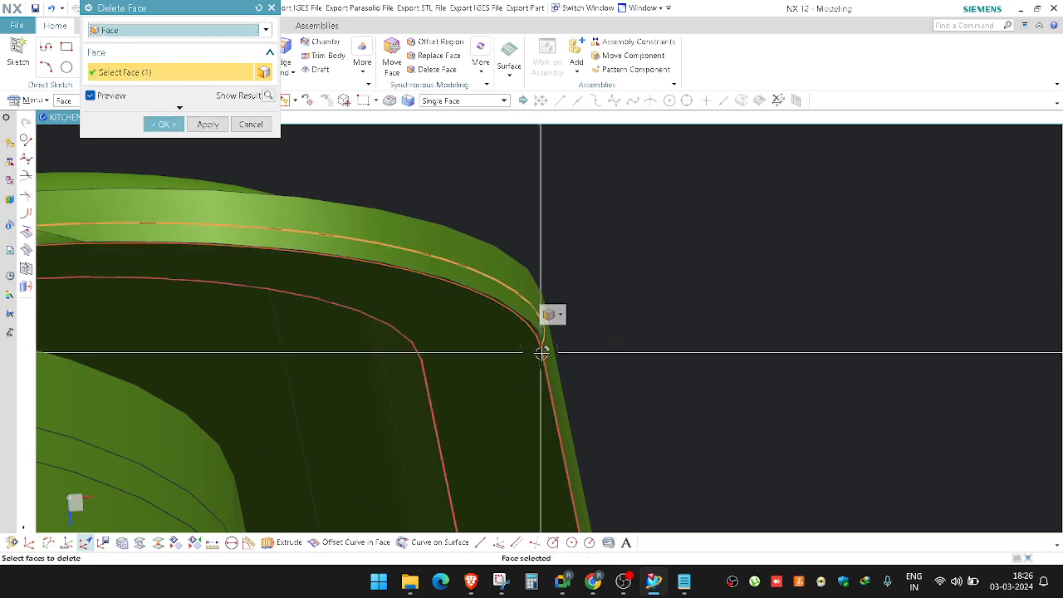
shift+click(548, 333)
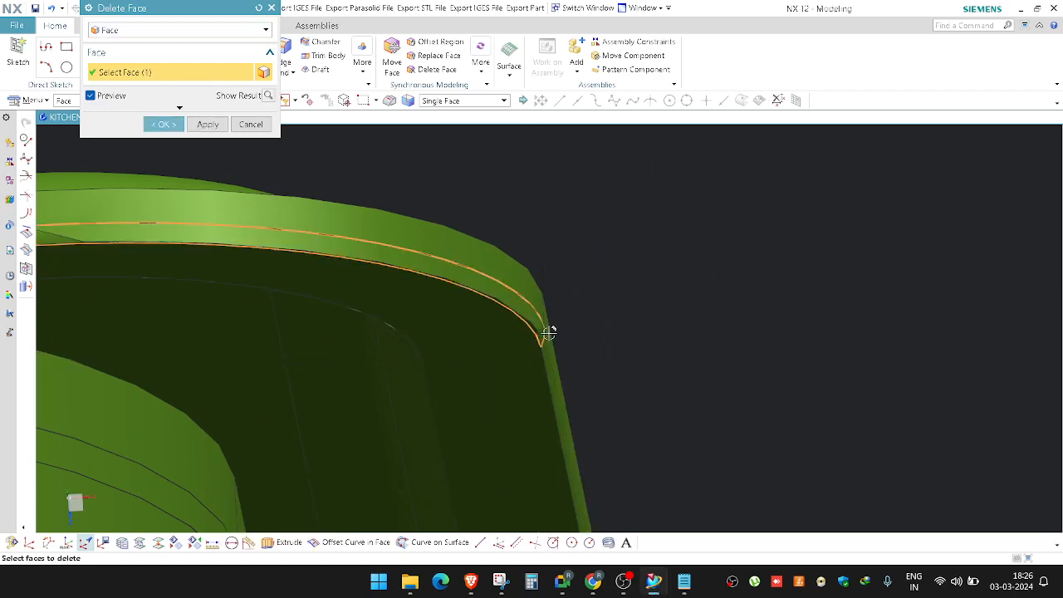
middle_drag(540, 331, 543, 357)
scroll(543, 356, up, 3)
click(541, 347)
scroll(541, 346, down, 8)
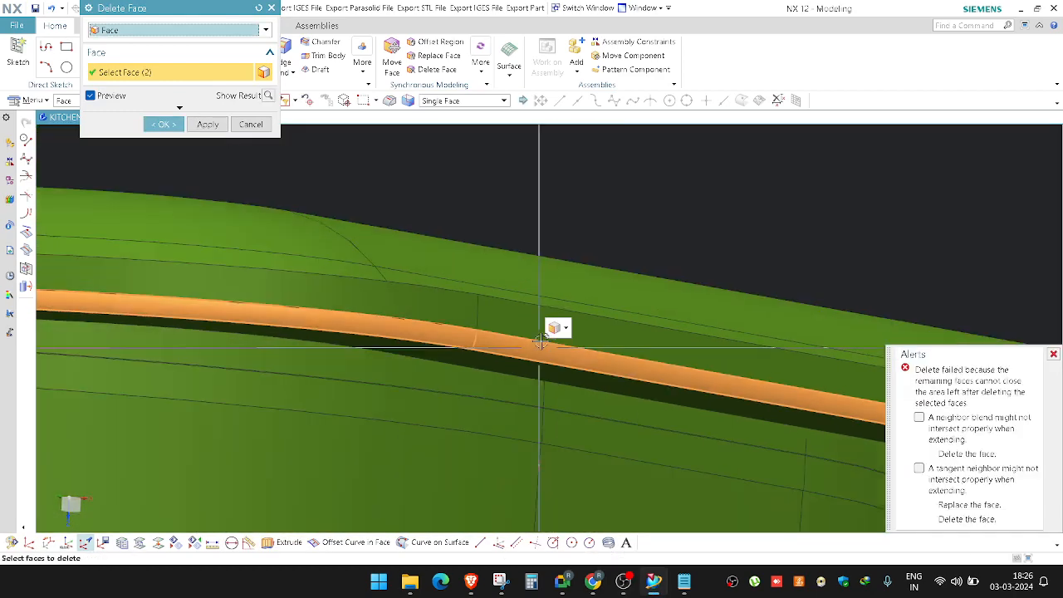
scroll(667, 347, up, 8)
click(711, 330)
scroll(713, 330, down, 9)
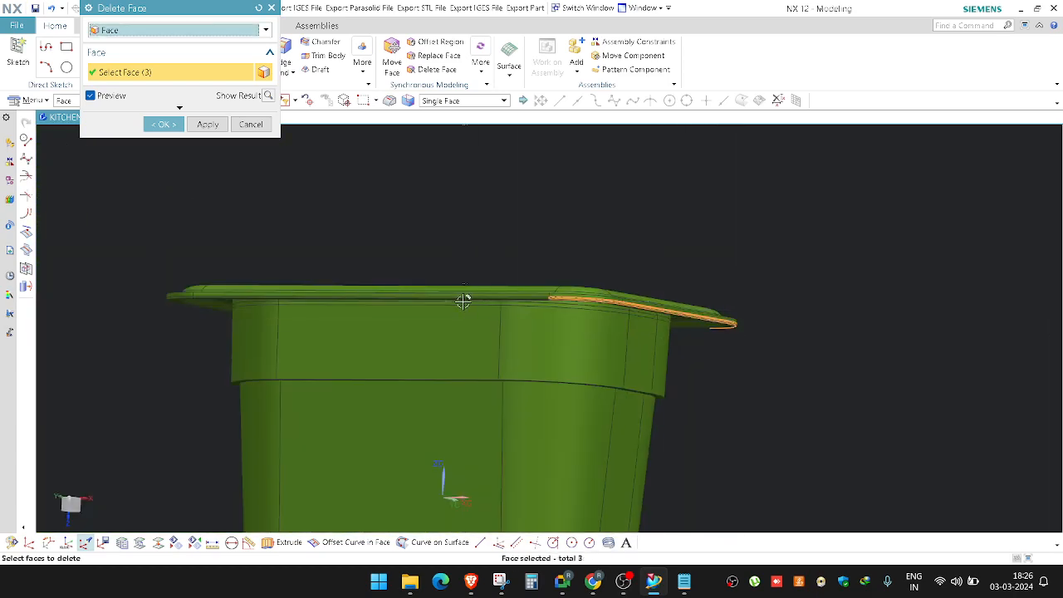
middle_drag(463, 301, 536, 287)
scroll(659, 317, up, 6)
click(673, 280)
scroll(676, 263, down, 5)
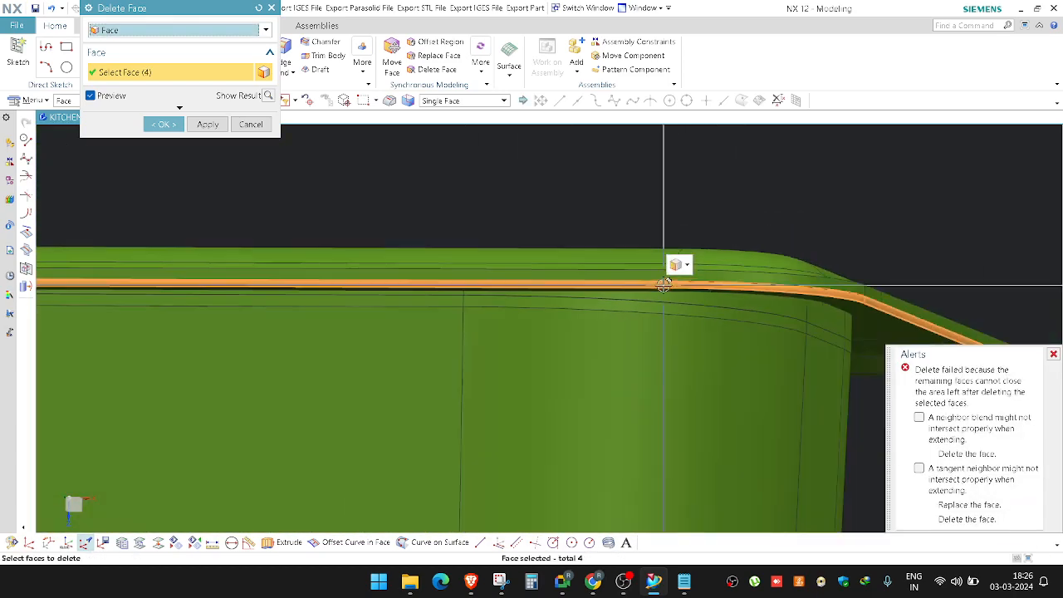
middle_drag(675, 263, 243, 309)
scroll(370, 299, down, 4)
scroll(288, 287, up, 8)
click(349, 259)
scroll(344, 264, down, 5)
scroll(239, 310, up, 7)
click(437, 338)
scroll(523, 277, down, 9)
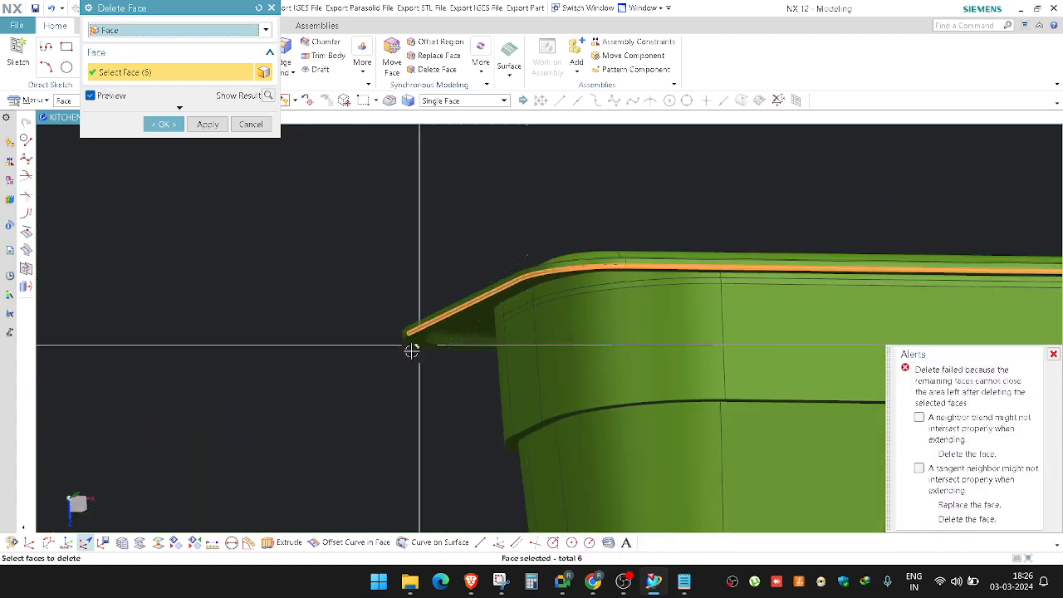
scroll(383, 377, up, 6)
click(511, 205)
scroll(508, 209, down, 4)
middle_drag(502, 216, 416, 313)
middle_click(444, 299)
Step: Show the scanned facet body together with the solid and compare their rim lip profiles in wireframe display
scroll(444, 301, down, 4)
scroll(889, 249, up, 5)
scroll(771, 283, up, 3)
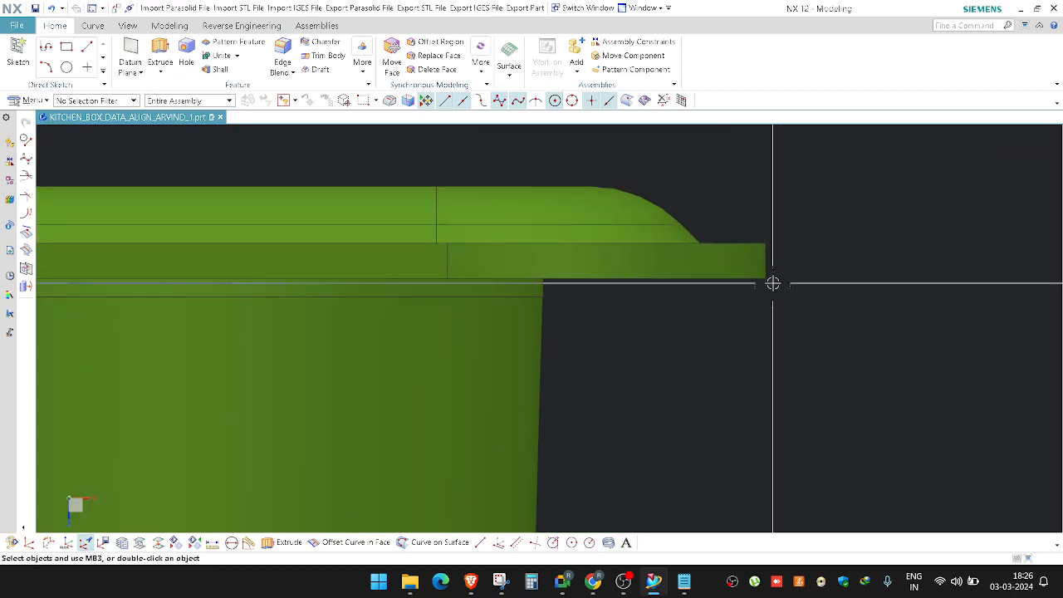
key(ctrl+b)
click(703, 252)
middle_click(702, 252)
right_drag(800, 235, 669, 232)
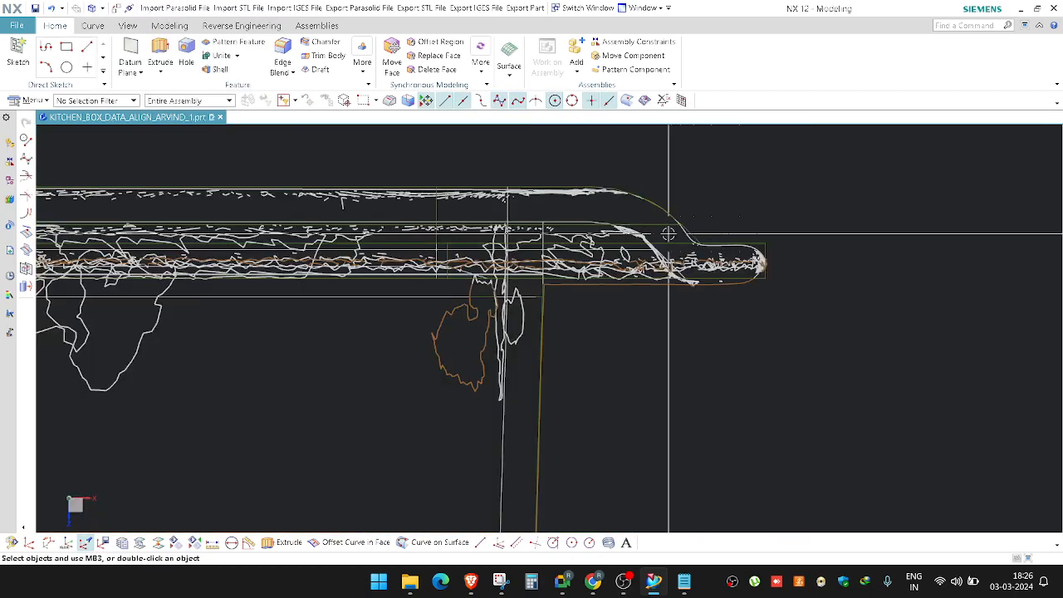
scroll(784, 265, up, 5)
middle_drag(726, 263, 750, 312)
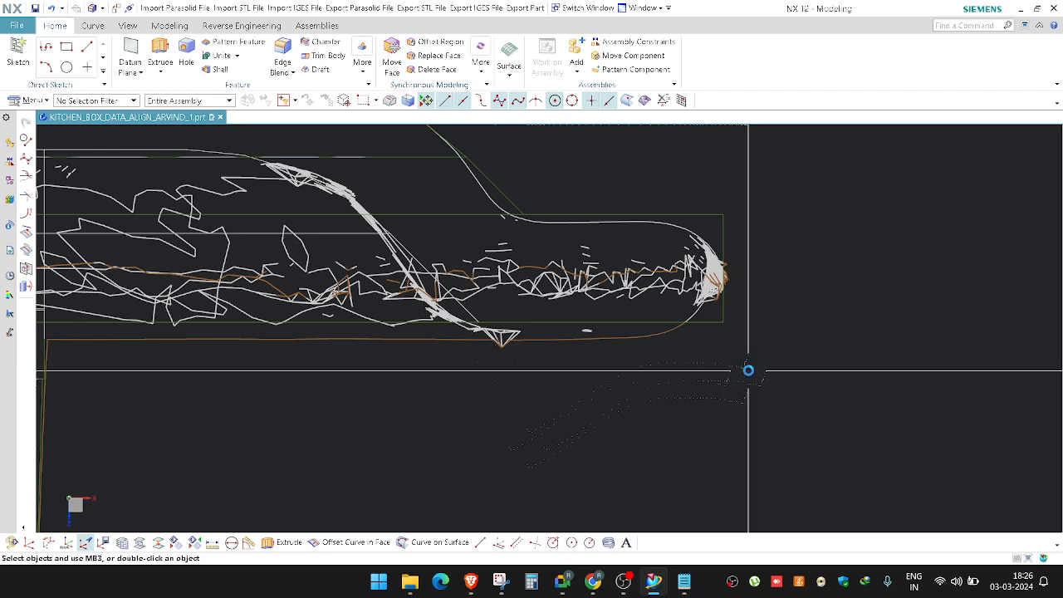
Step: Return to shaded display and check the total length of the rim's short vertical corner edge with Curve Length
key(Escape)
right_drag(775, 366, 767, 300)
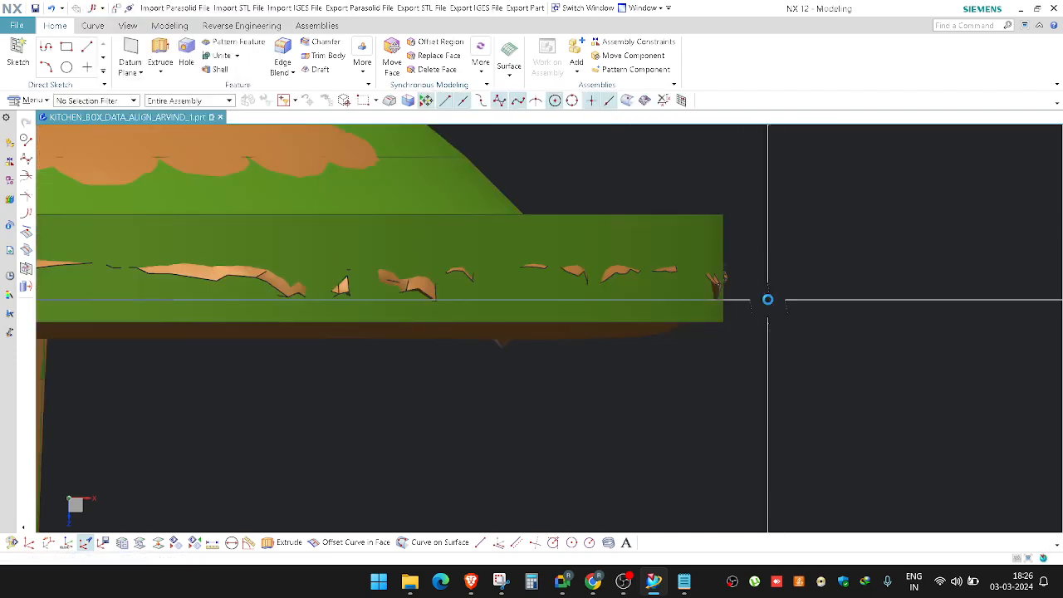
scroll(529, 254, down, 3)
middle_drag(529, 254, 502, 280)
scroll(593, 304, down, 3)
scroll(592, 304, up, 4)
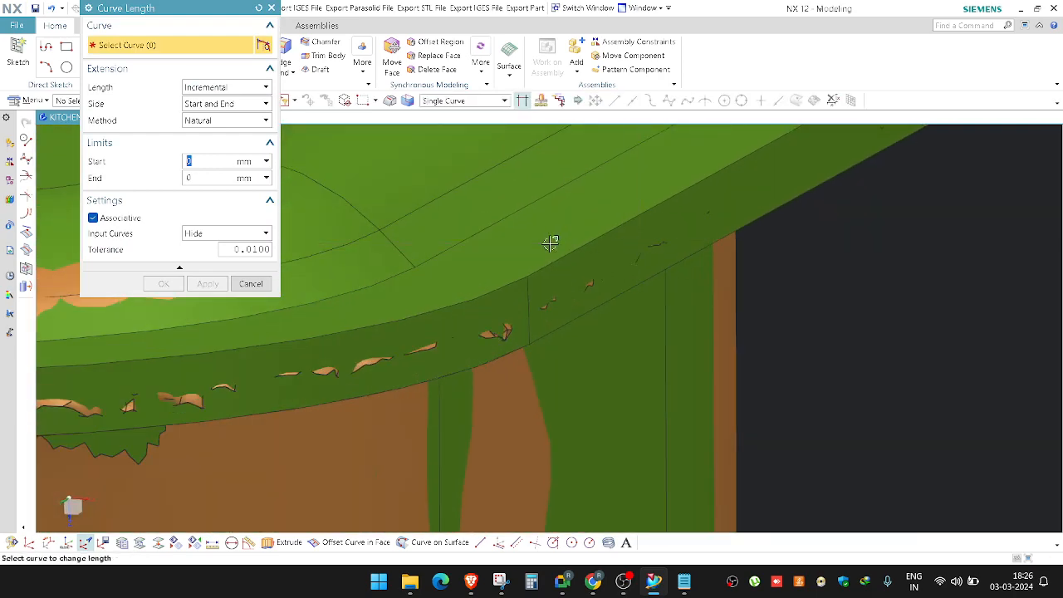
scroll(550, 242, up, 1)
click(524, 313)
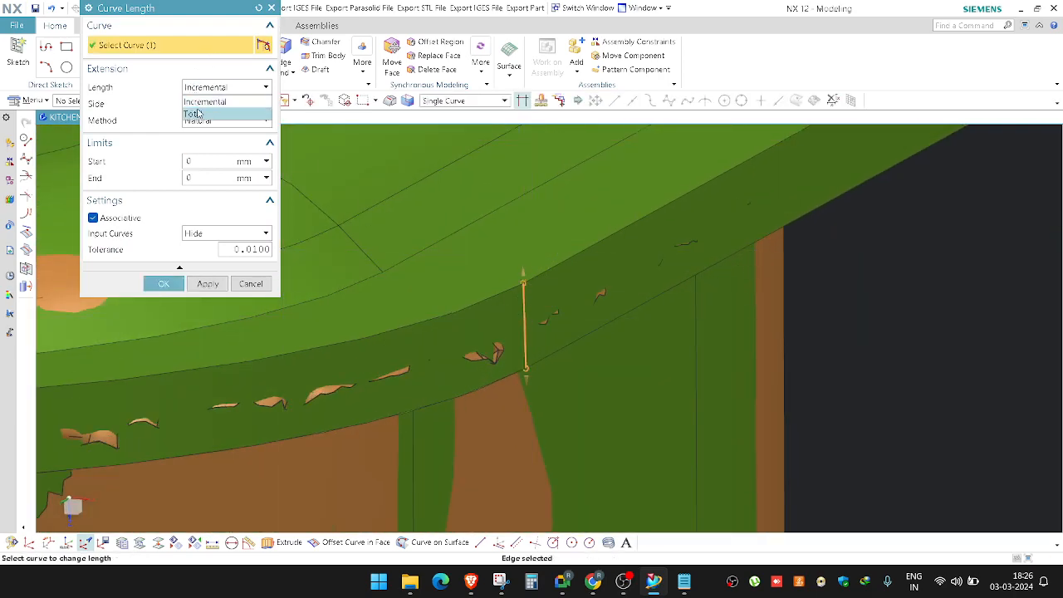
click(198, 112)
key(Escape)
Step: Examine the rim lip's outer end in a wireframe front view against the scanned profile
scroll(685, 403, down, 6)
key(F8)
scroll(827, 339, up, 3)
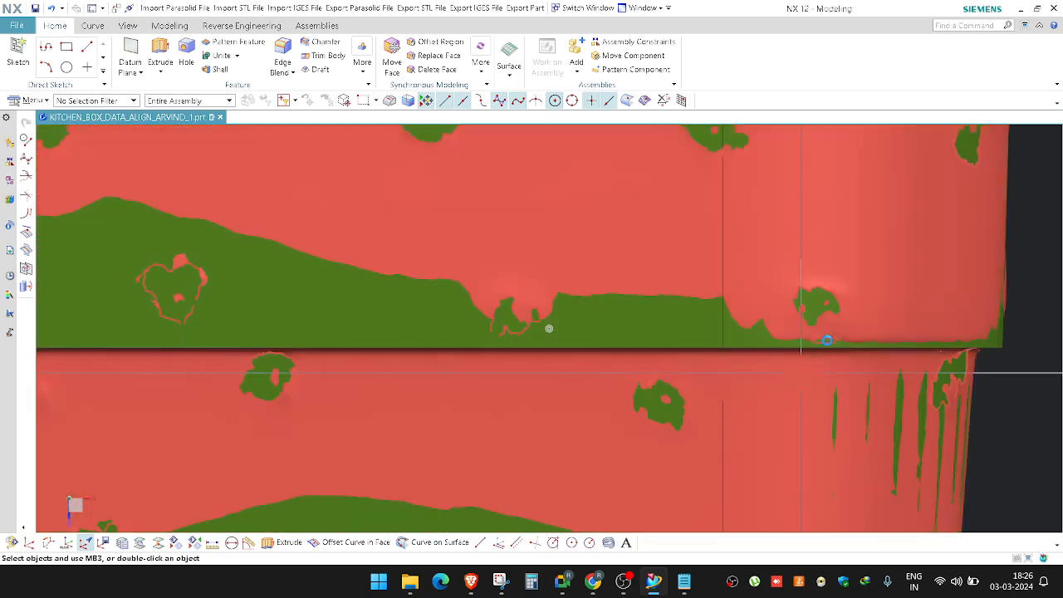
shift+middle_drag(827, 339, 554, 550)
right_click(554, 550)
click(868, 370)
mouse_move(868, 370)
shift+middle_down()
mouse_move(866, 379)
mouse_move(704, 380)
shift+middle_up()
scroll(690, 336, up, 7)
right_drag(726, 298, 647, 297)
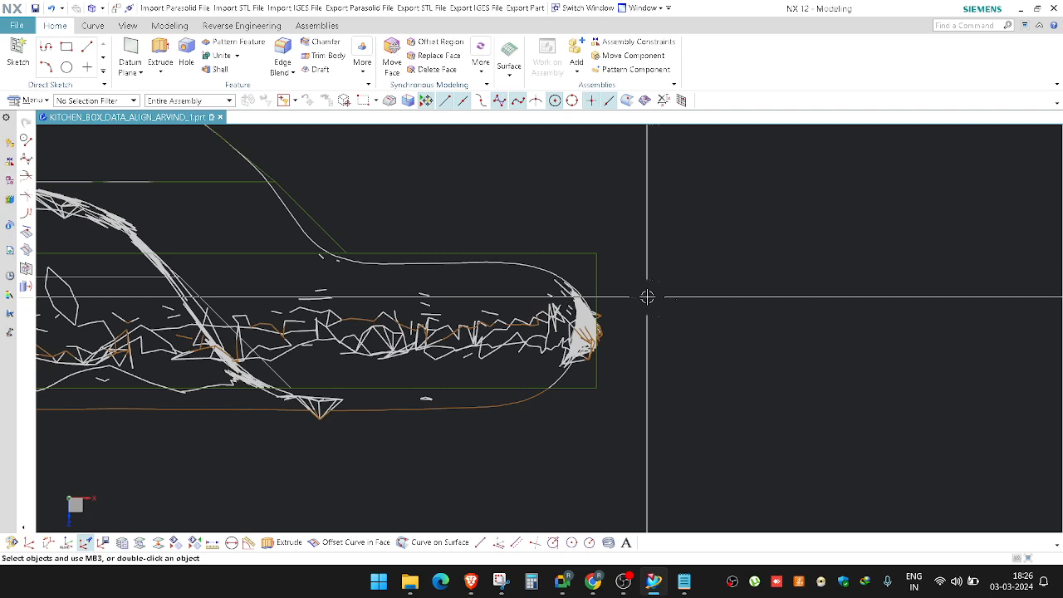
double_click(592, 270)
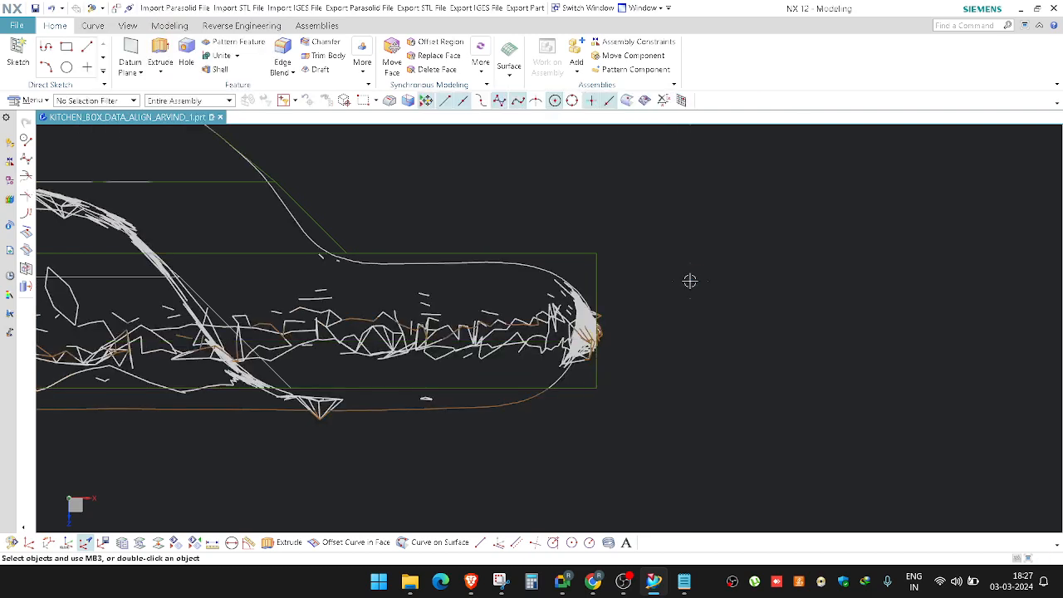
Step: Review the Emphasis settings in the Visualization Preferences
click(27, 101)
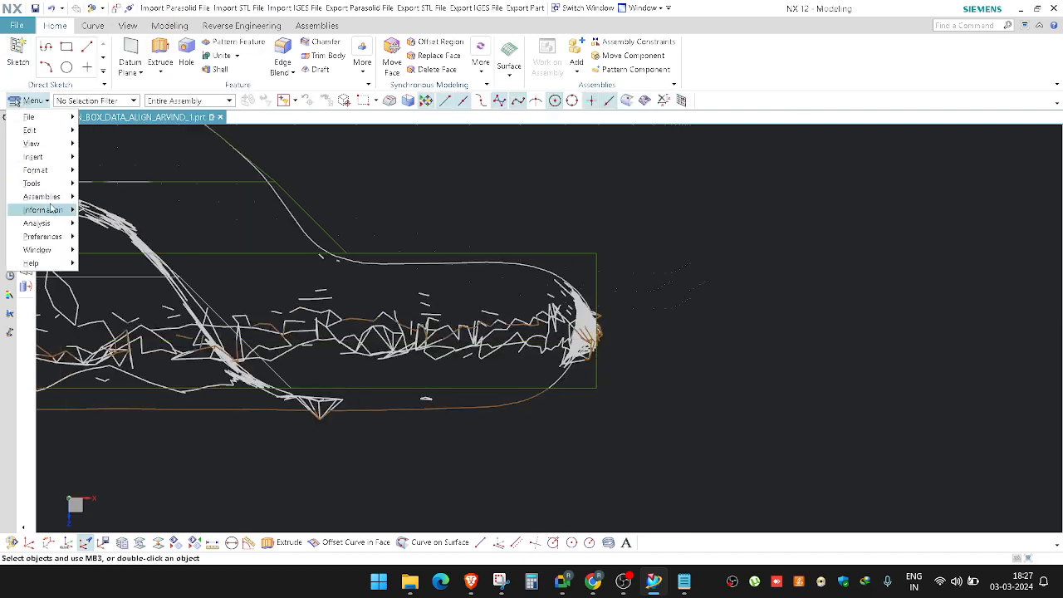
mouse_move(51, 240)
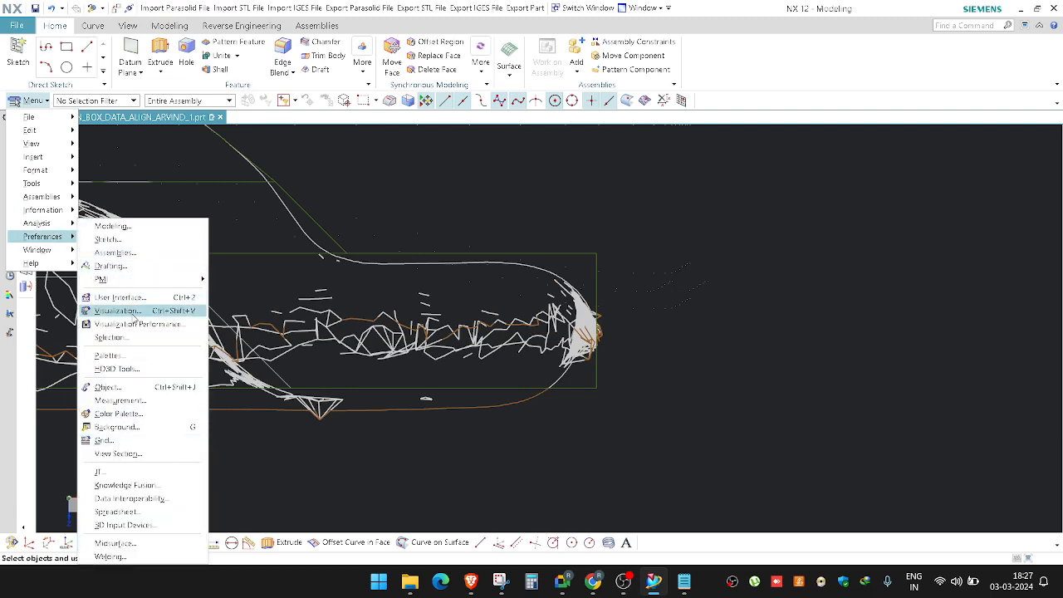
click(129, 312)
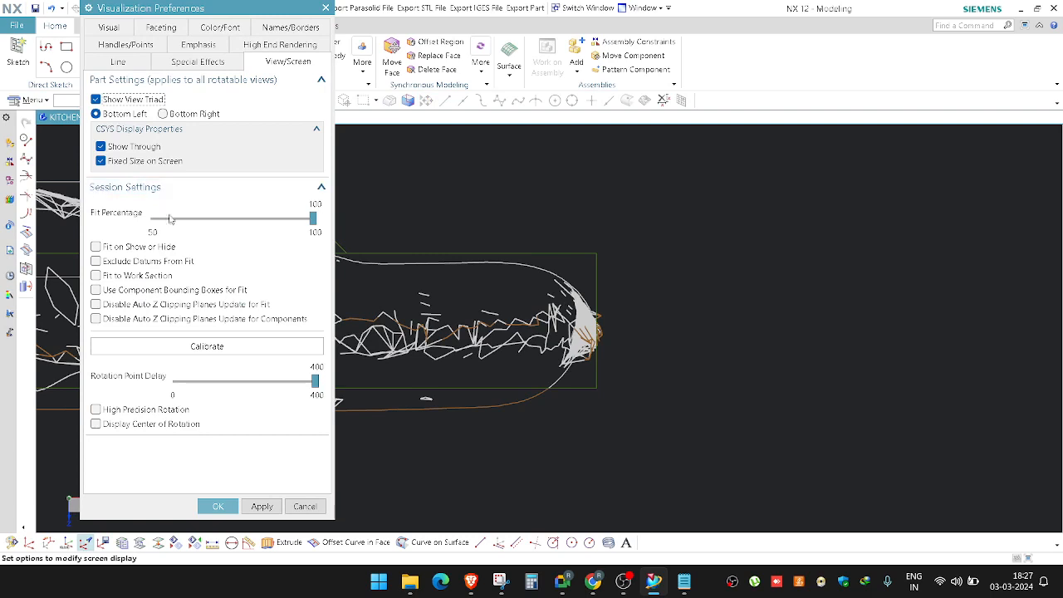
click(198, 45)
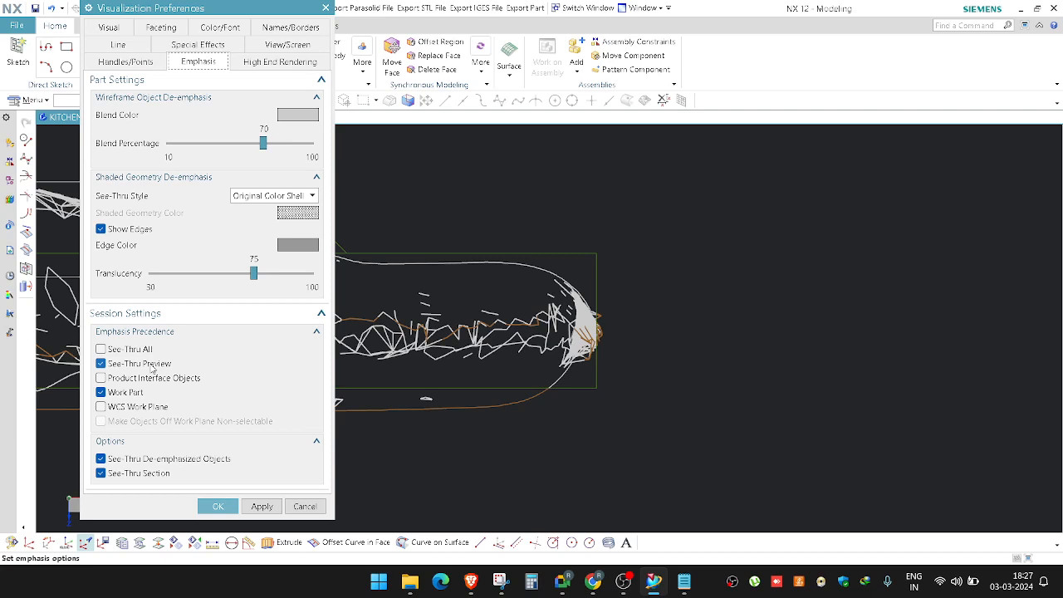
key(Return)
middle_drag(669, 277, 649, 249)
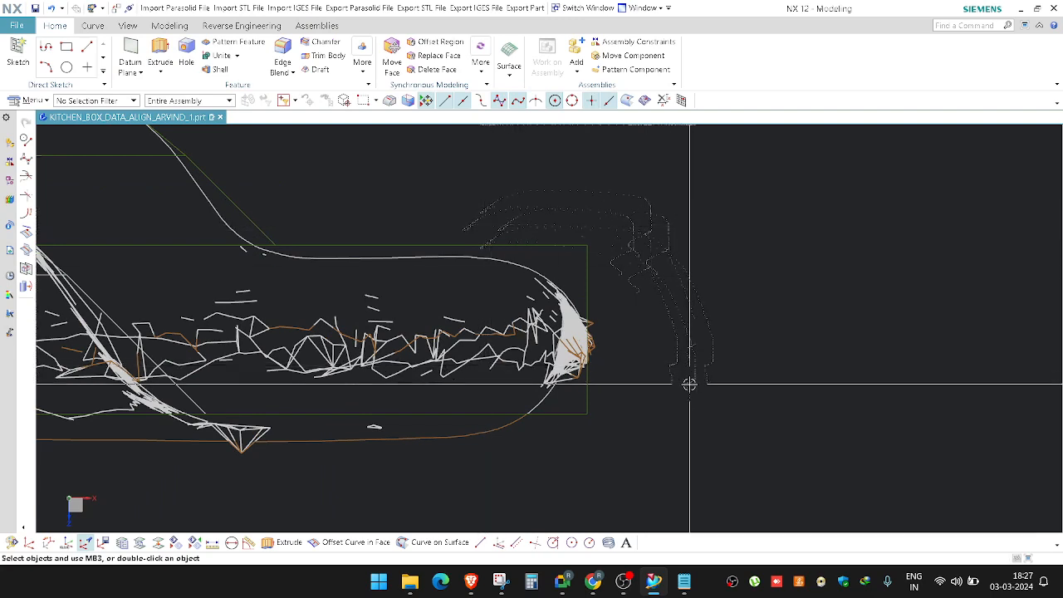
Step: Try offsetting the flat top face of the rim's outer flange, previewing 0.5 mm and 1.5 mm
mouse_move(682, 442)
middle_down()
mouse_move(633, 252)
mouse_move(526, 313)
mouse_move(652, 306)
mouse_move(628, 360)
mouse_move(685, 344)
middle_up()
key(ctrl+shift+o)
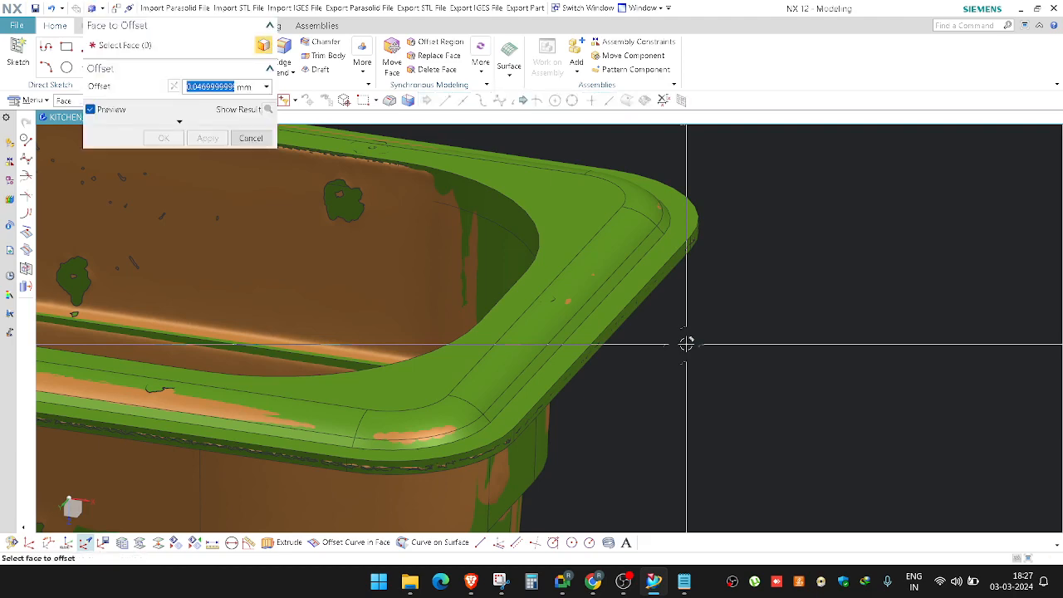
scroll(593, 308, up, 3)
click(639, 311)
scroll(639, 312, down, 3)
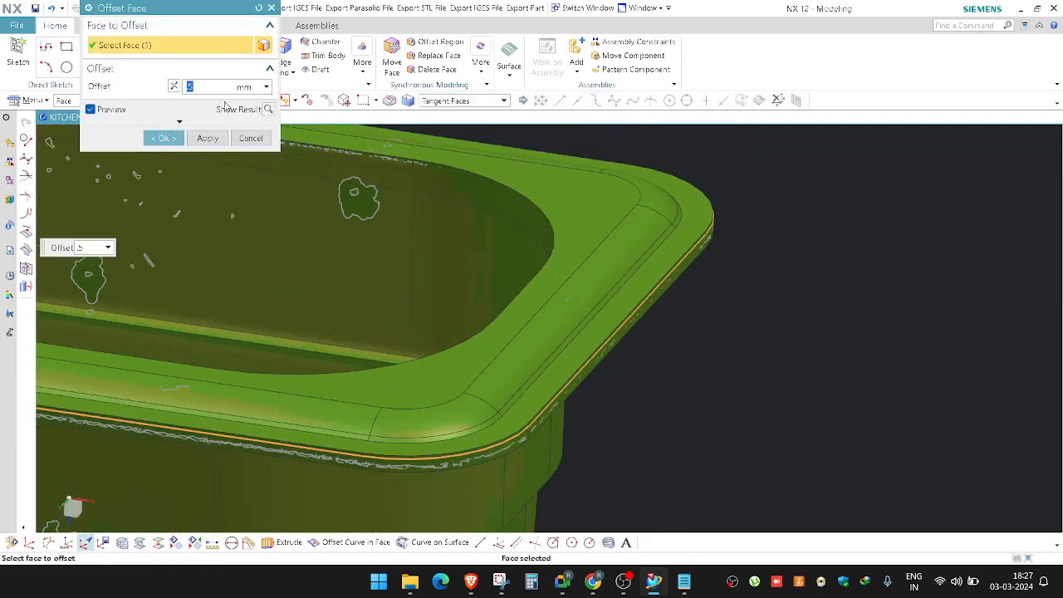
scroll(593, 344, up, 5)
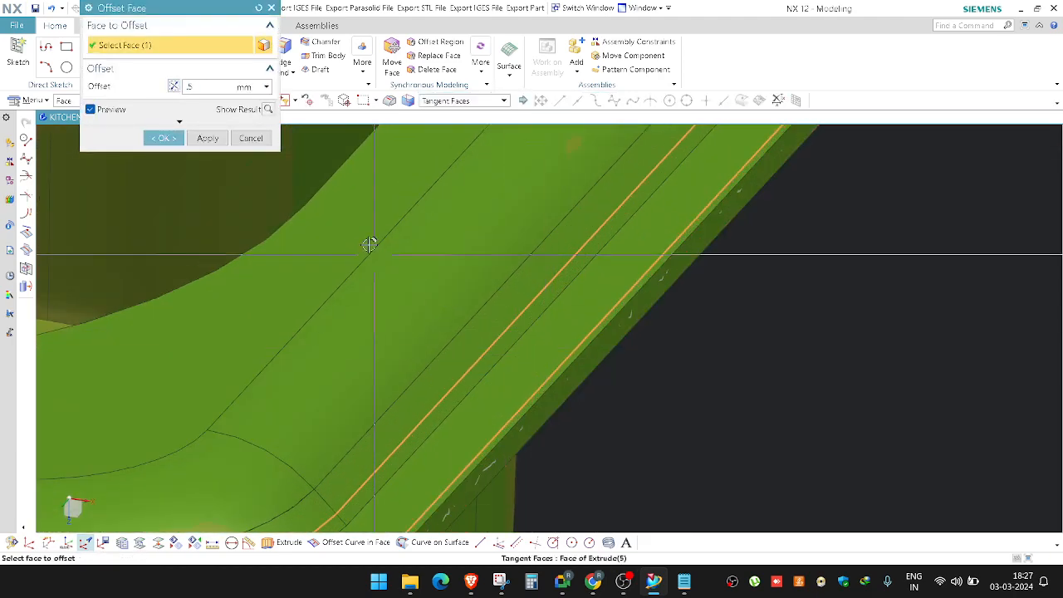
double_click(216, 84)
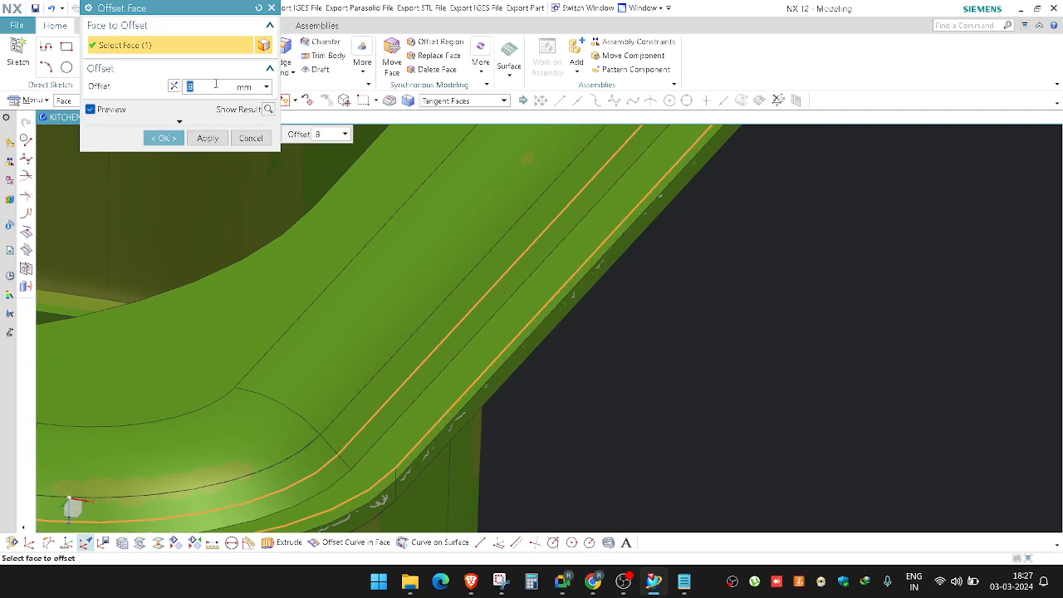
text(1)
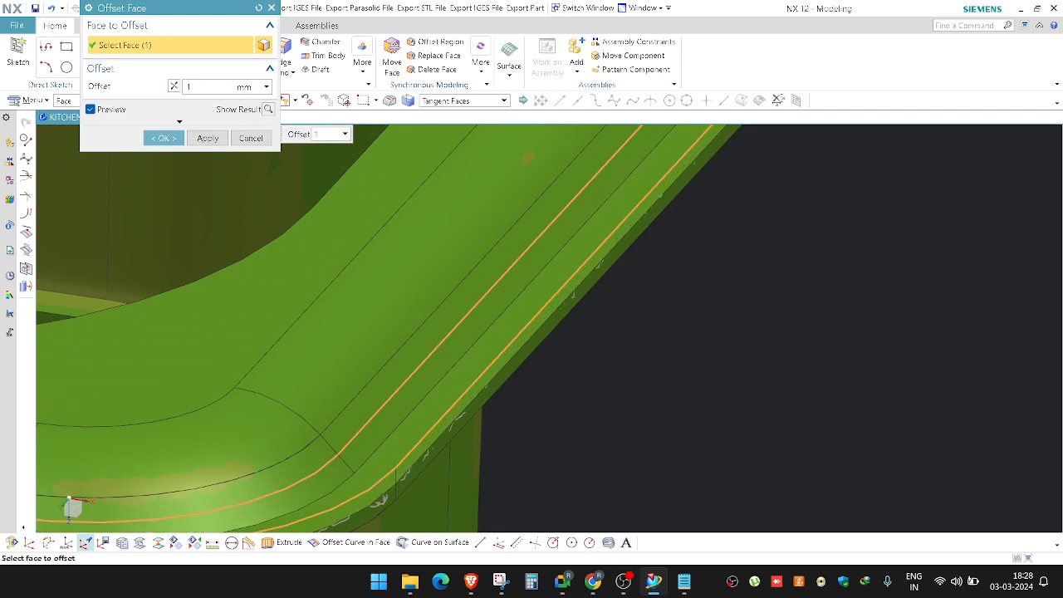
text(.5)
key(Return)
middle_drag(914, 374, 684, 302)
key(F8)
scroll(508, 297, down, 5)
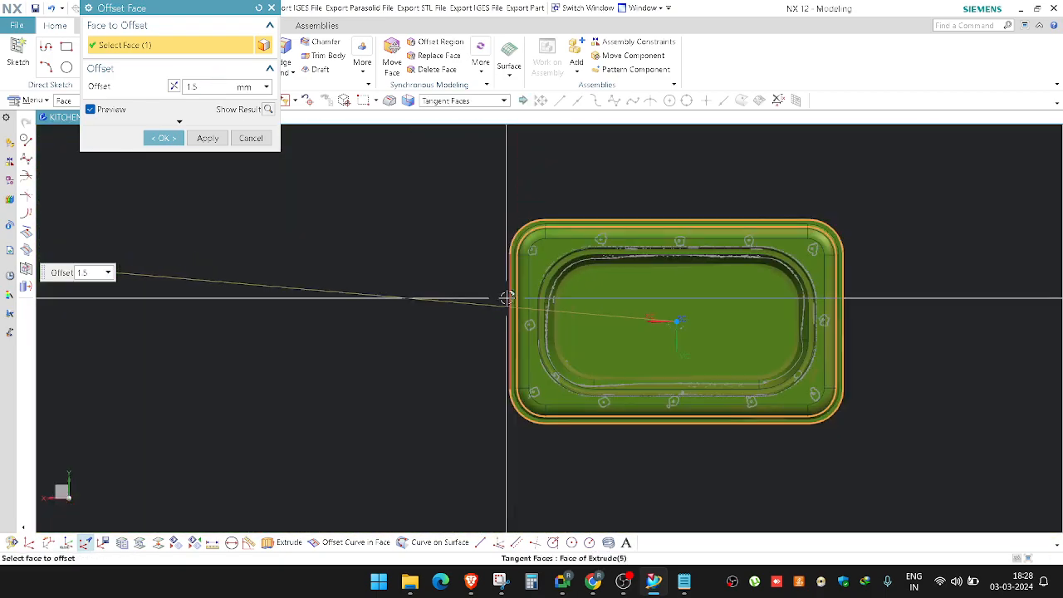
middle_click(527, 279)
Step: Examine the outer end of the rim flange from the front against the scanned profile, in wireframe and shaded display
middle_drag(527, 280, 676, 304)
key(F8)
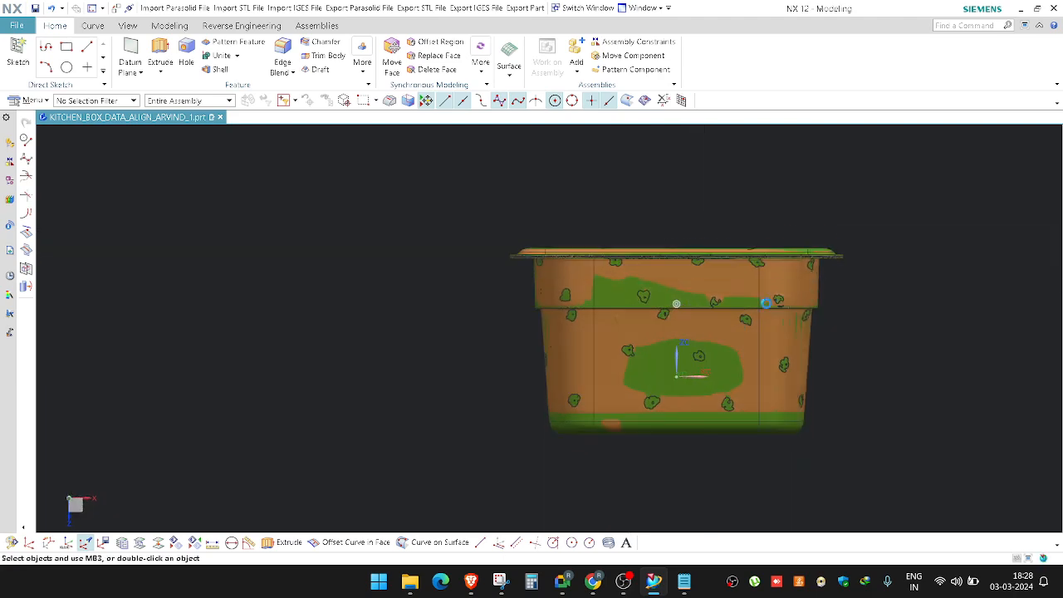
scroll(872, 232, up, 10)
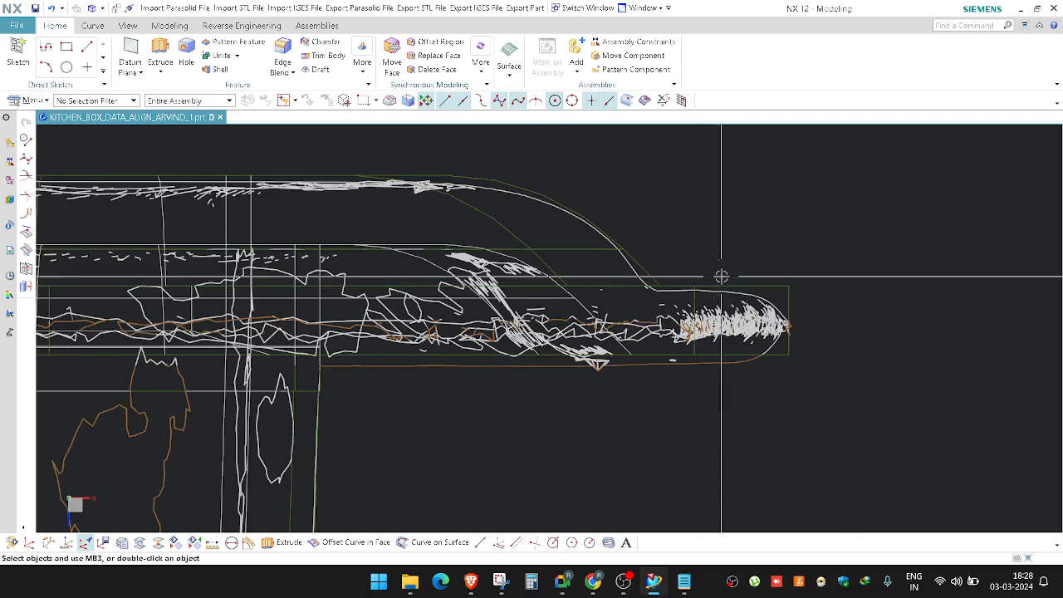
scroll(721, 276, up, 3)
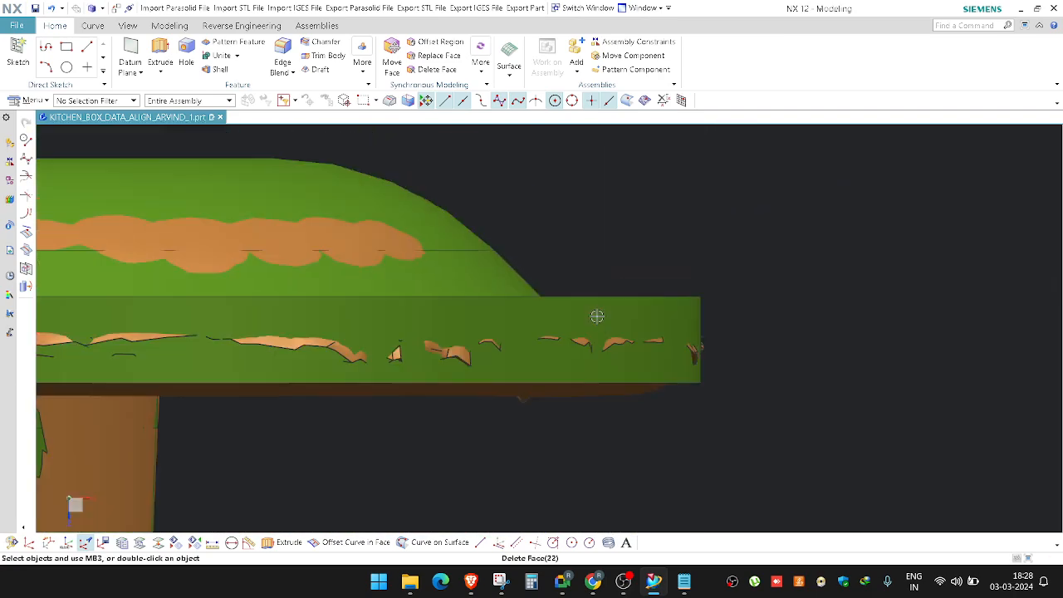
Step: Try offsetting the flat top face of the rim's outer flange by about 0.047 mm, checking the preview against the scan
mouse_move(596, 315)
middle_down()
mouse_move(586, 367)
mouse_move(671, 240)
mouse_move(692, 258)
mouse_move(637, 308)
mouse_move(643, 246)
mouse_move(628, 251)
mouse_move(639, 249)
middle_up()
key(F4)
click(636, 266)
scroll(615, 355, up, 3)
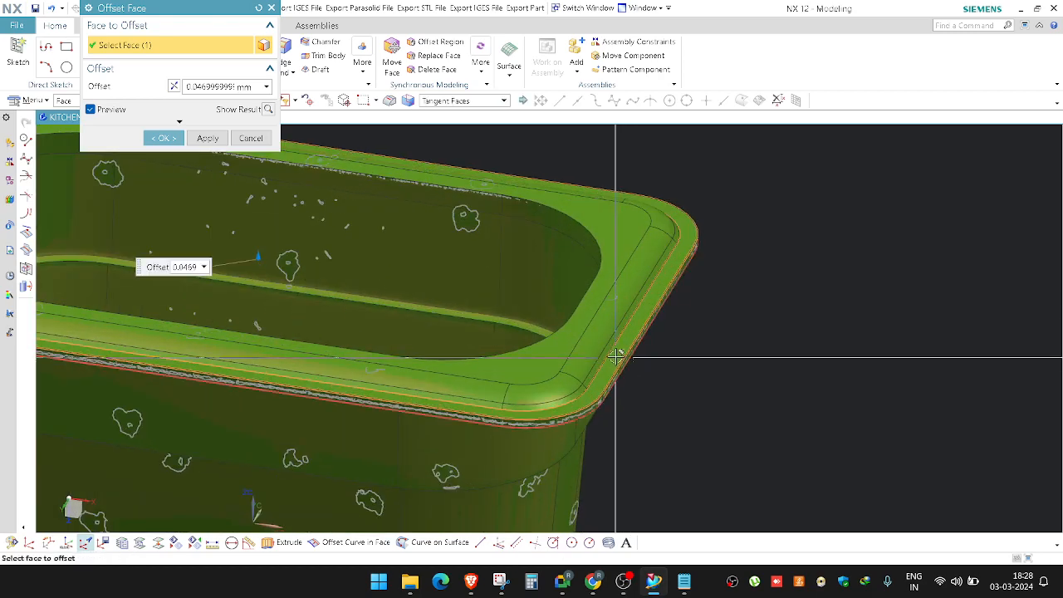
middle_drag(615, 355, 708, 283)
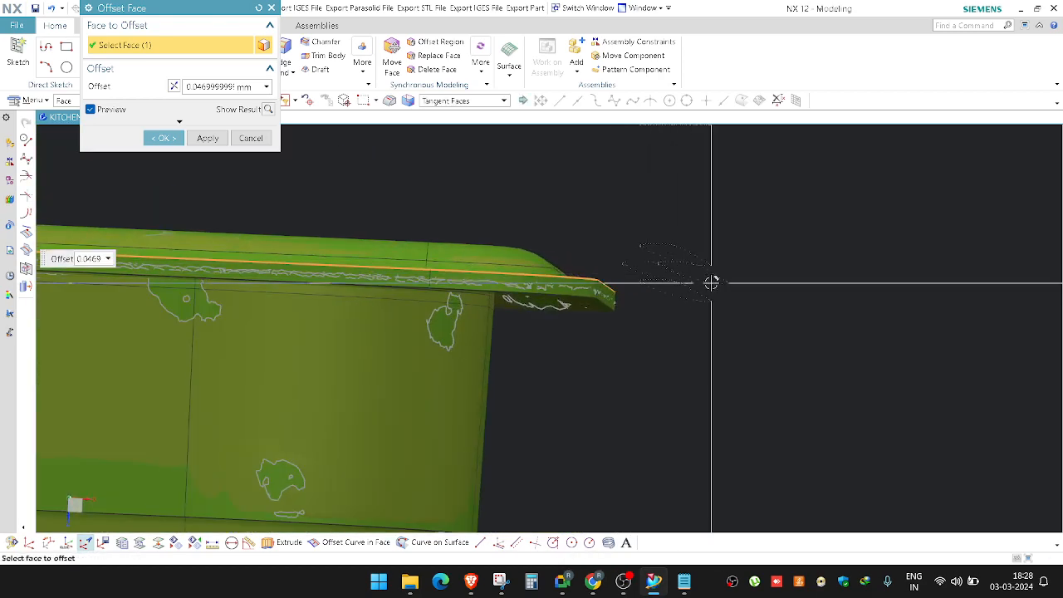
middle_drag(672, 334, 631, 240)
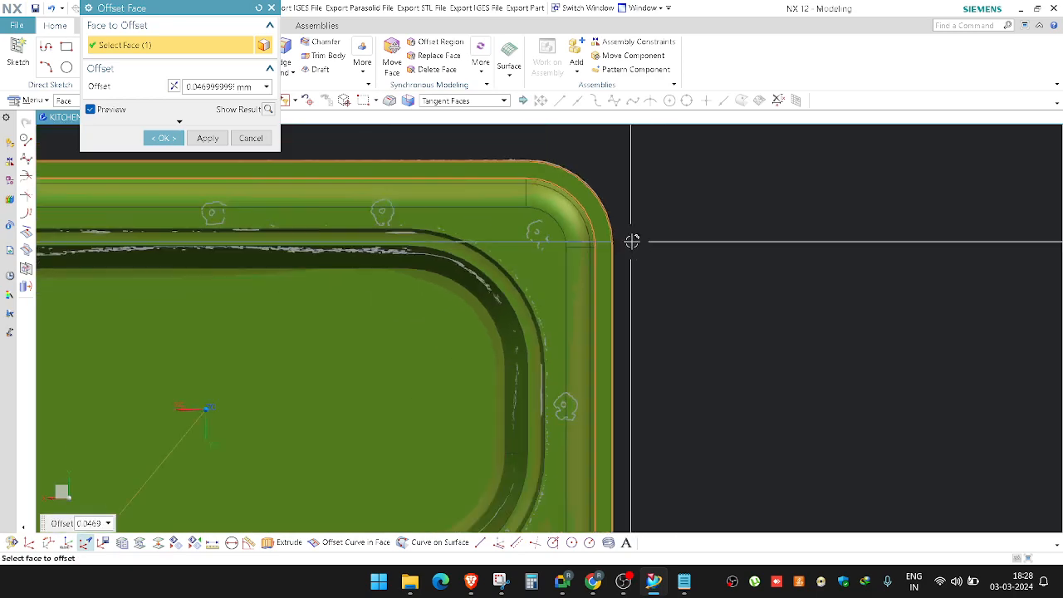
scroll(633, 240, down, 2)
middle_drag(667, 391, 665, 248)
key(F8)
middle_drag(626, 378, 628, 310)
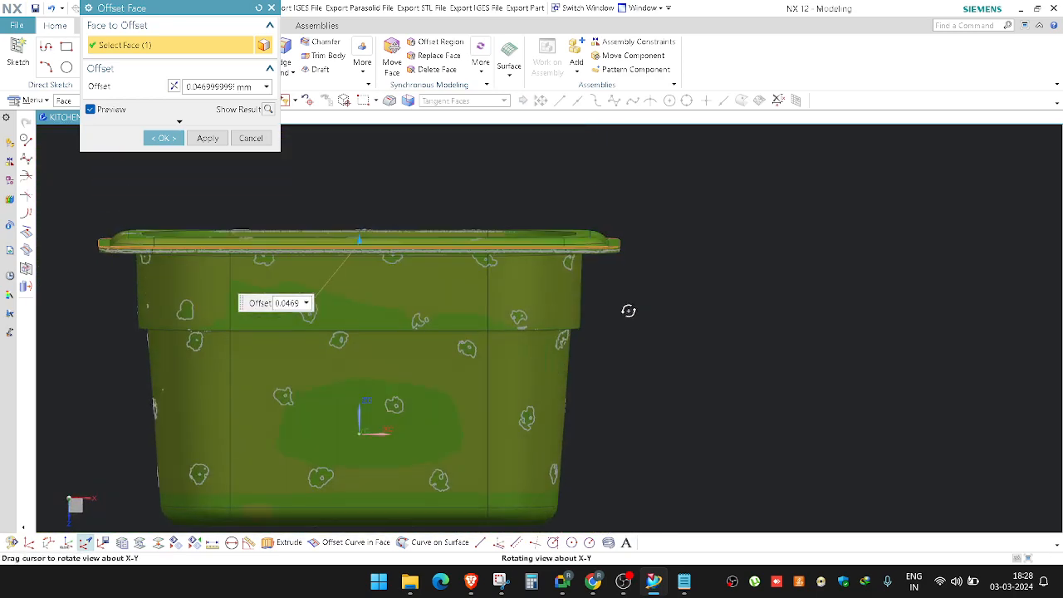
scroll(626, 249, up, 8)
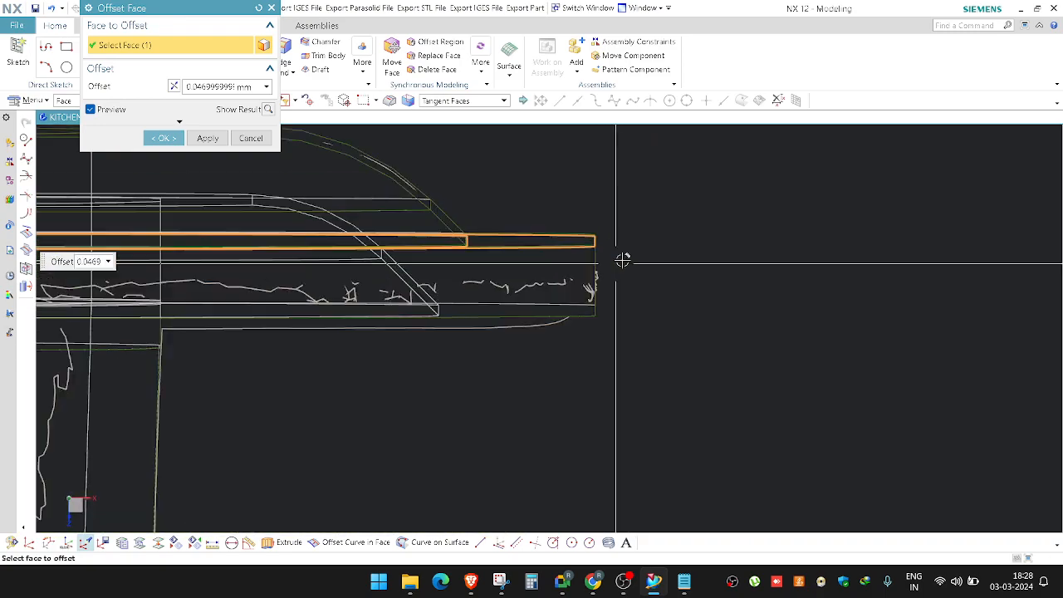
mouse_move(537, 264)
middle_down()
mouse_move(527, 258)
mouse_move(535, 263)
middle_up()
middle_click(596, 309)
Step: Hide the scanned facet body so that only the solid is displayed in the front view
scroll(594, 309, down, 5)
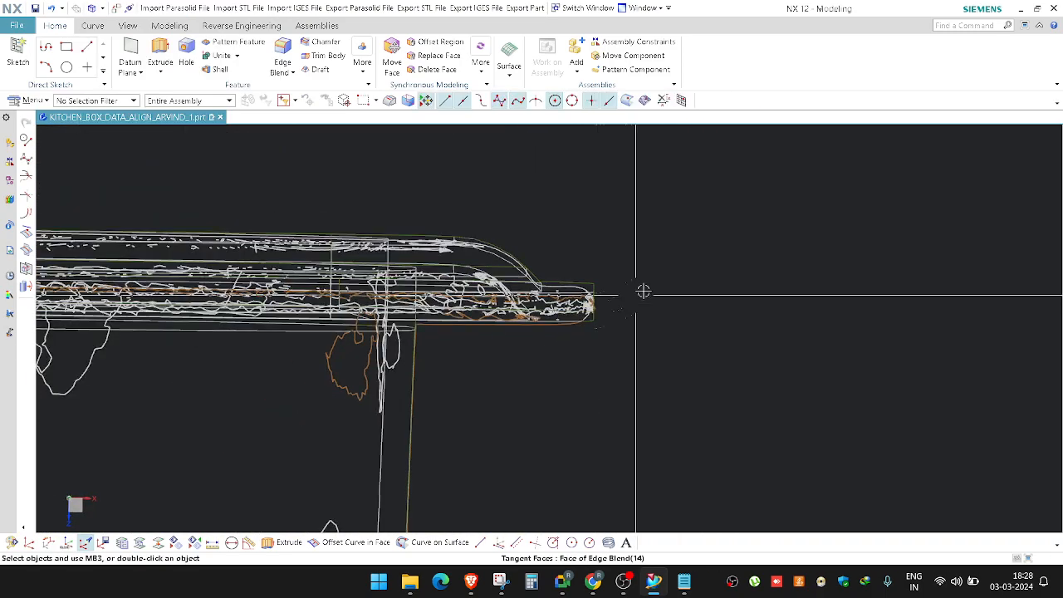
key(F8)
scroll(658, 334, down, 4)
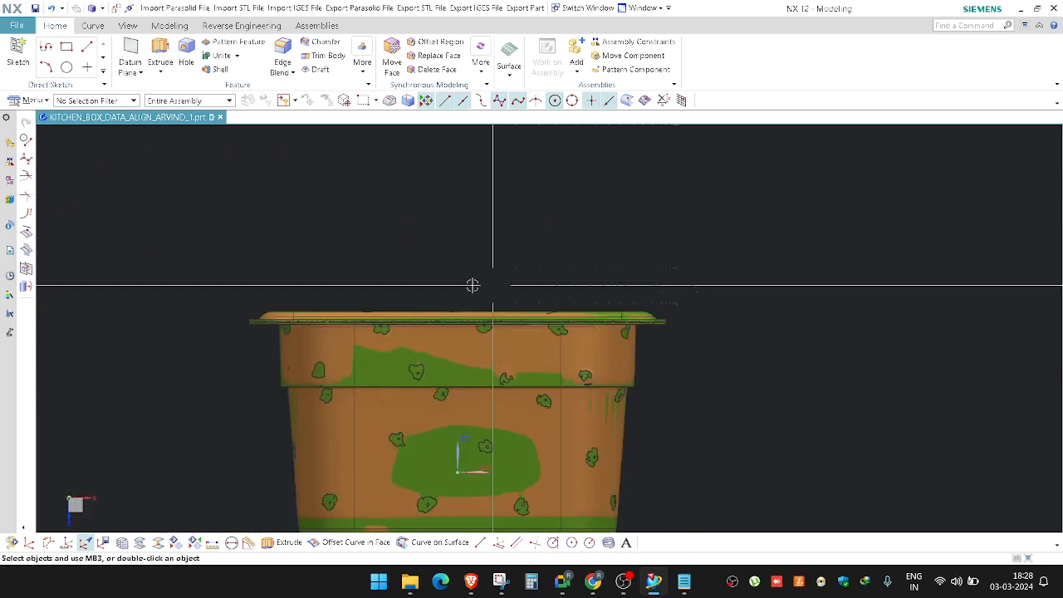
scroll(207, 324, up, 5)
scroll(208, 323, down, 3)
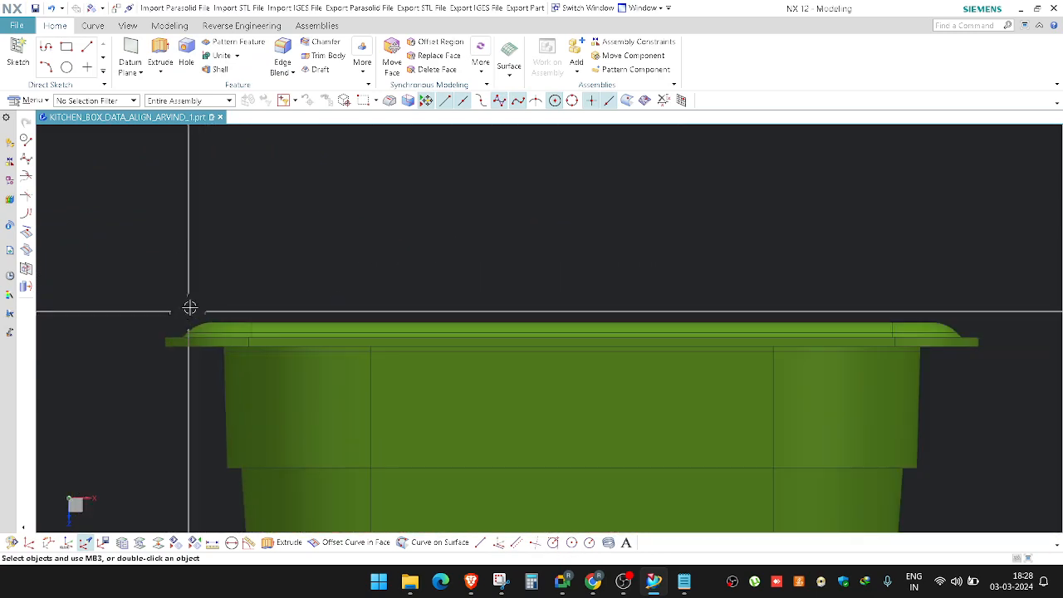
Step: Retry the 0.047 mm offset on the flange's top face with only the solid displayed
key(F4)
scroll(171, 335, up, 2)
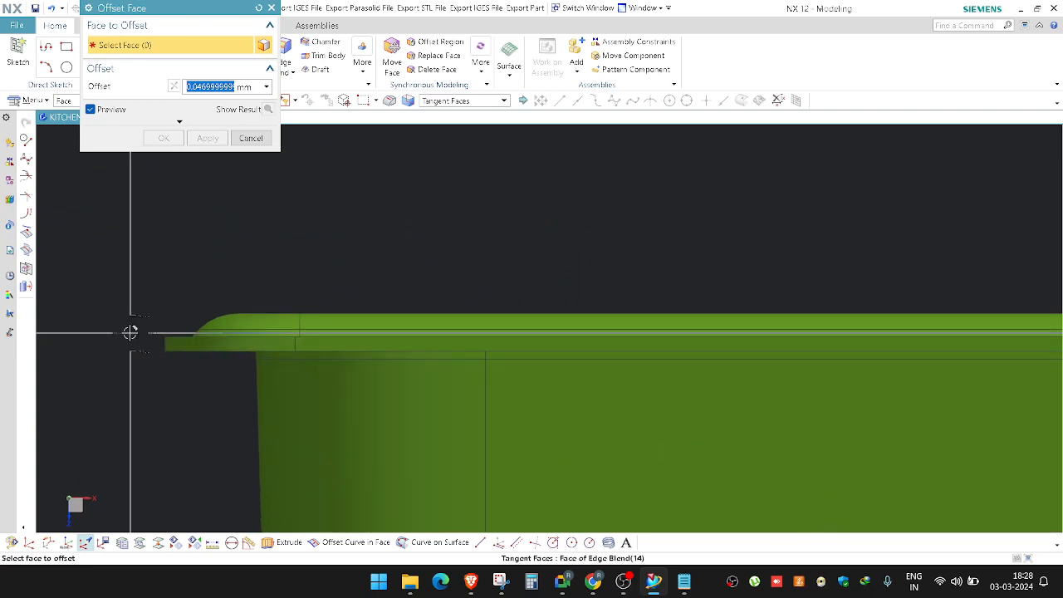
scroll(130, 332, down, 4)
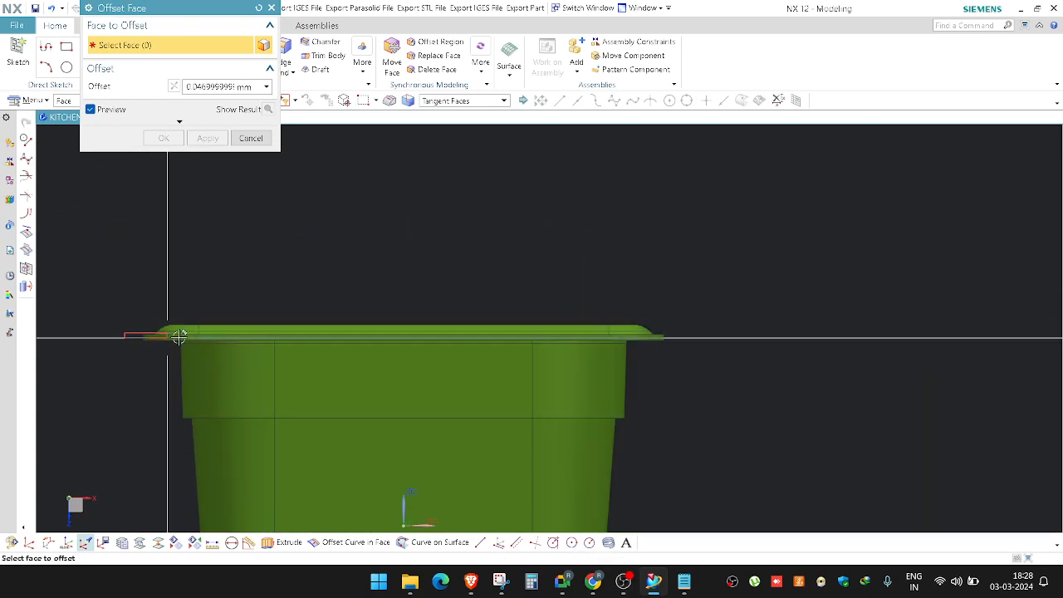
click(705, 335)
scroll(695, 342, up, 5)
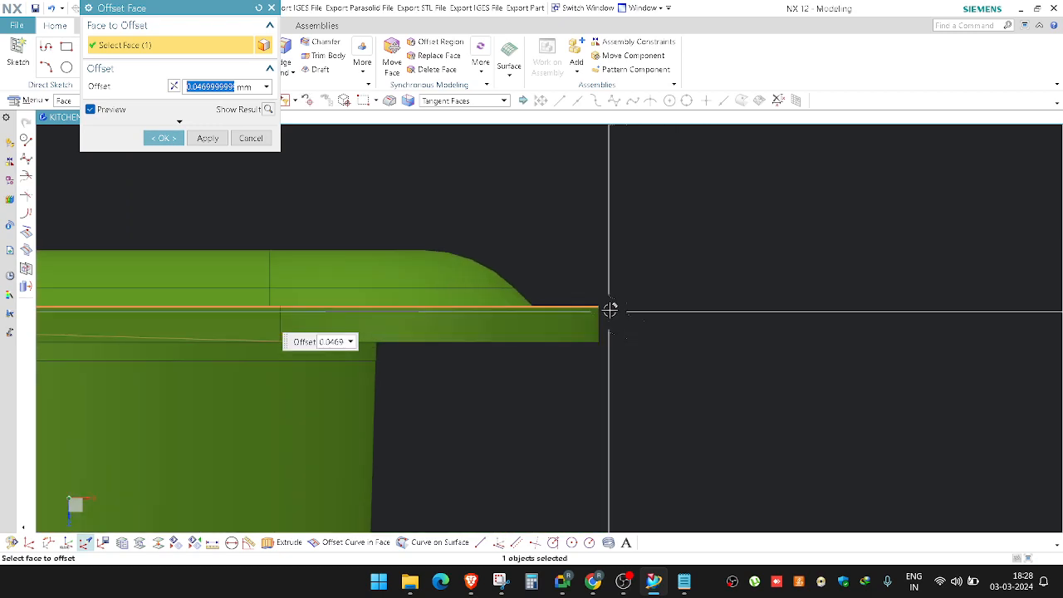
scroll(580, 289, up, 2)
middle_click(580, 287)
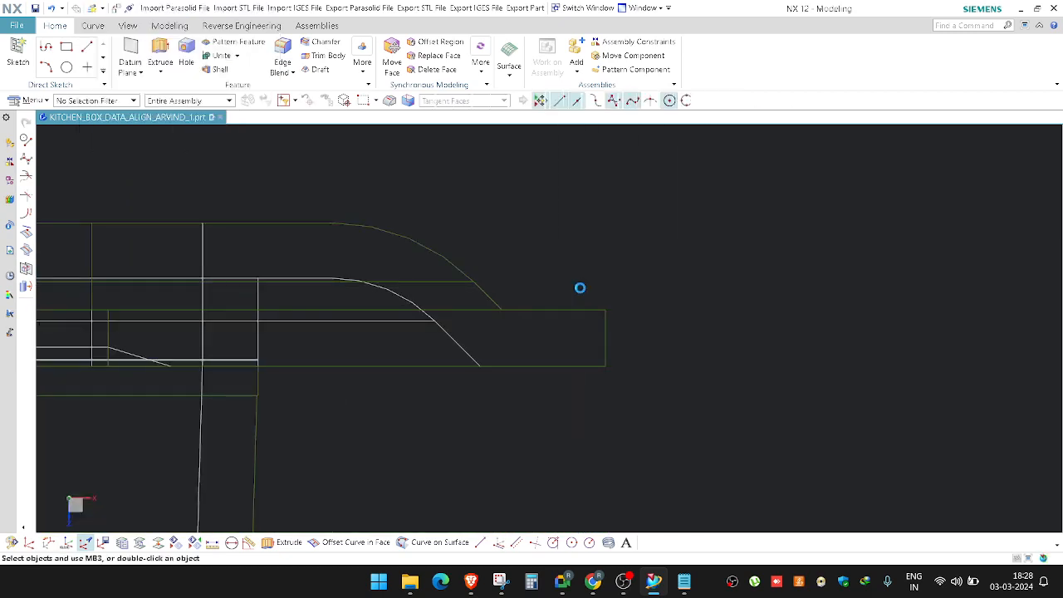
key(ctrl+t)
key(Escape)
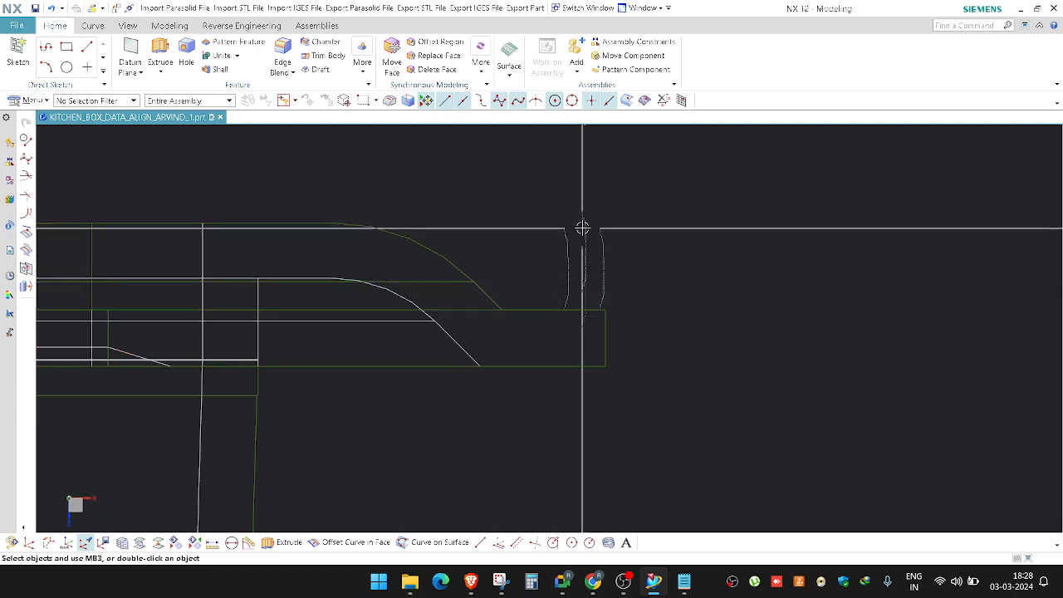
Step: Bring back the scanned facet body and display it together with the solid
key(ctrl+shift+u)
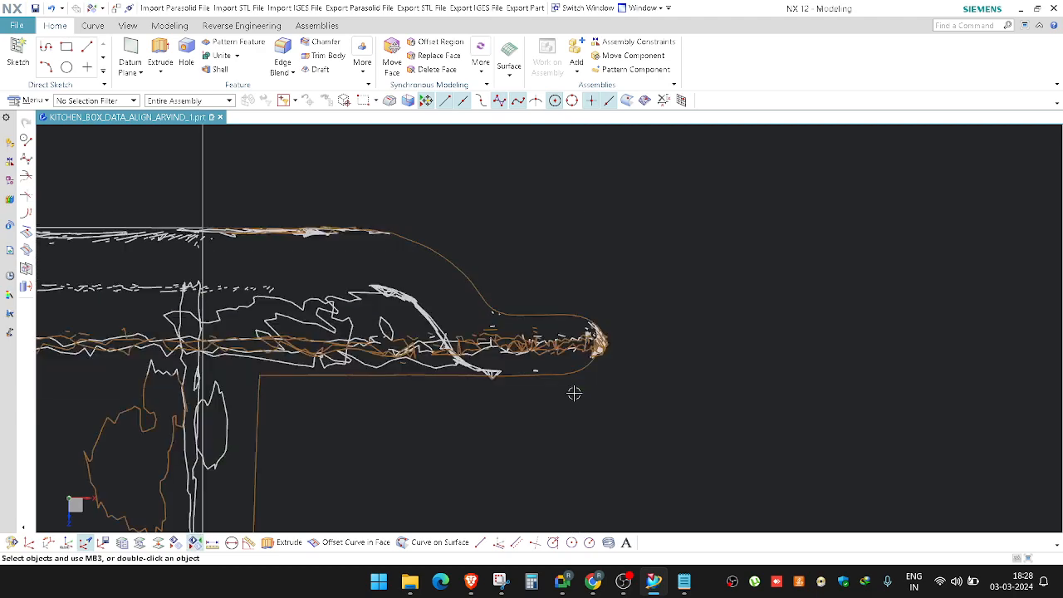
key(ctrl+b)
key(Escape)
key(ctrl+shift+b)
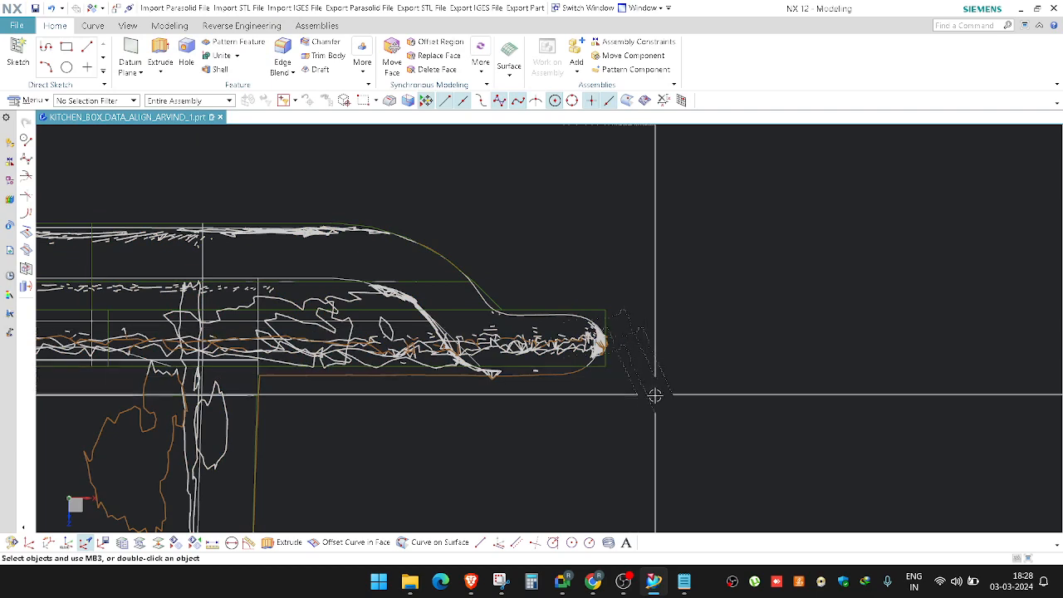
Step: Select the flange's top face and the adjoining faces all around the rim for another face offset
key(o)
scroll(684, 335, down, 12)
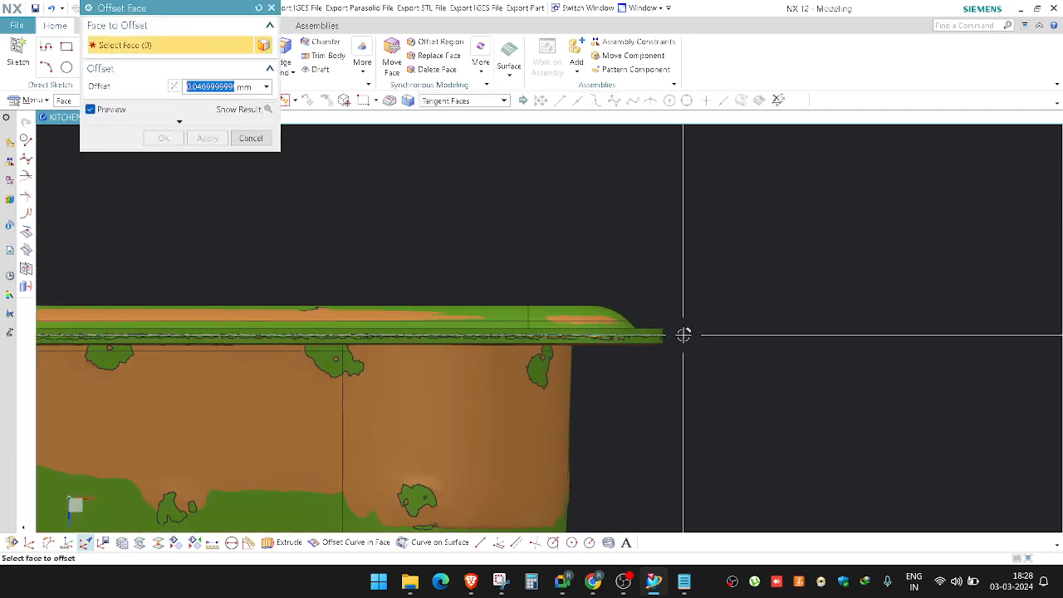
scroll(382, 333, up, 7)
scroll(86, 322, down, 6)
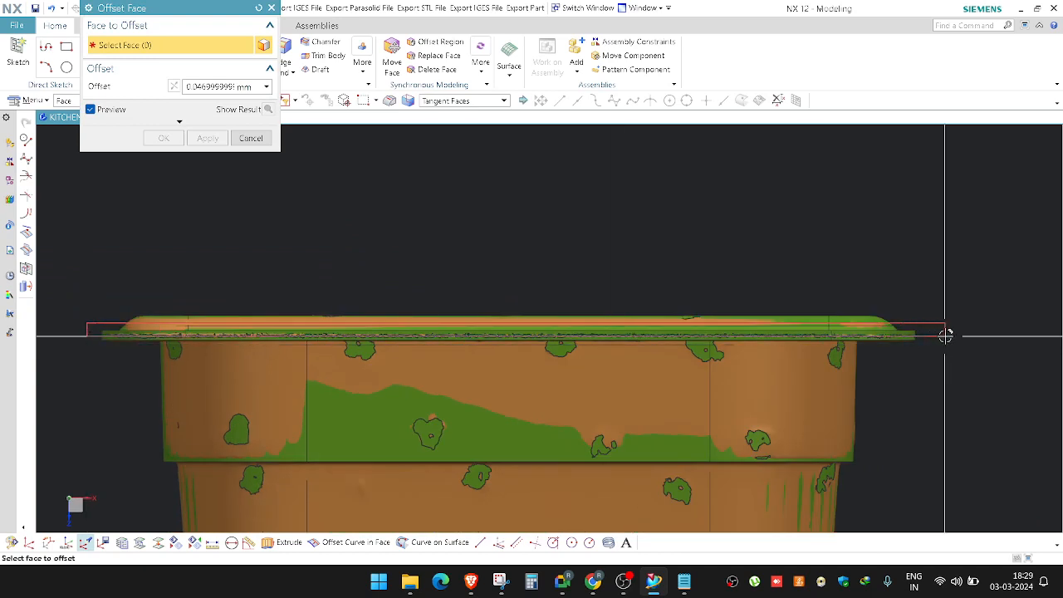
drag(945, 335, 945, 336)
scroll(938, 328, up, 5)
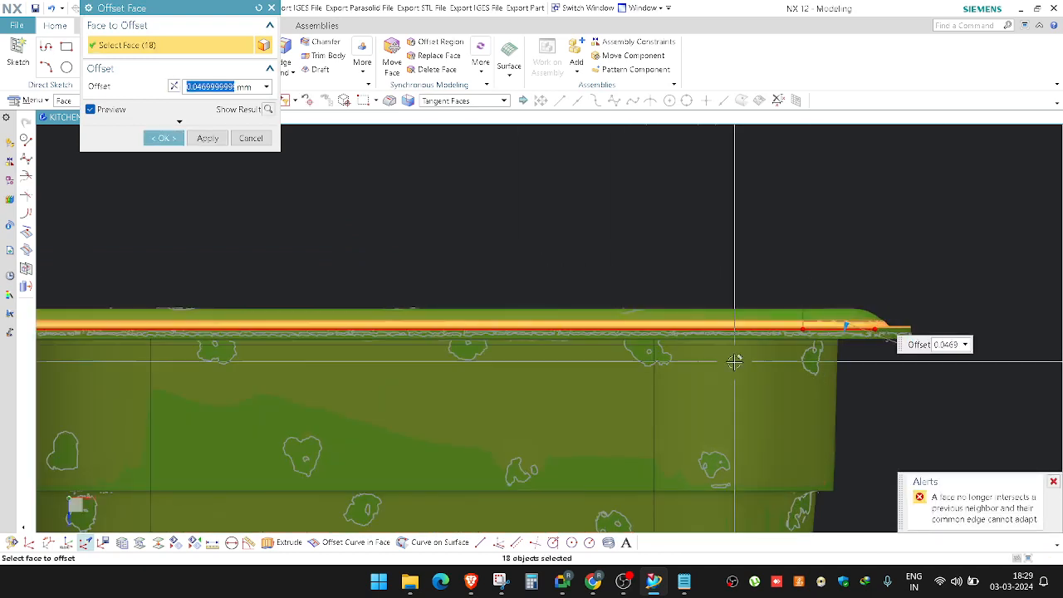
Step: Remove the sloping outer faces just above the flange from the face offset selection
shift+click(677, 308)
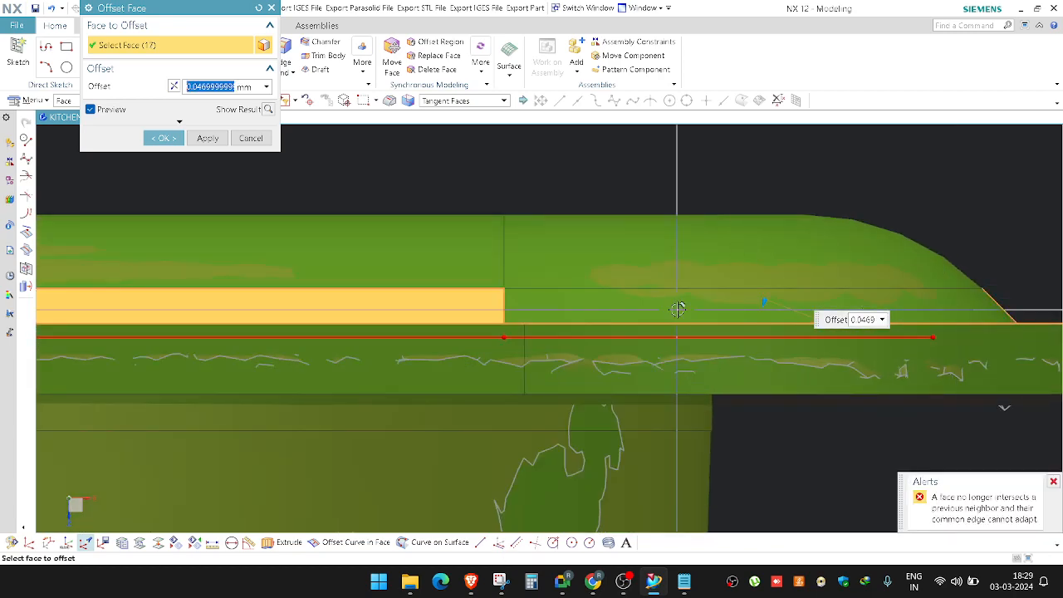
shift+click(440, 305)
scroll(624, 311, down, 5)
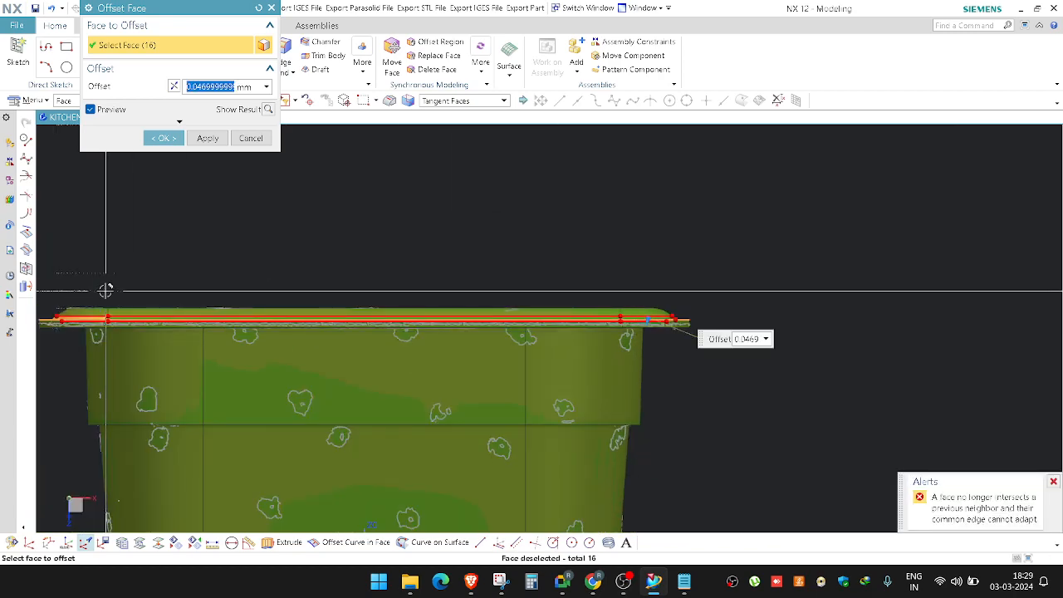
shift+middle_drag(129, 298, 181, 331)
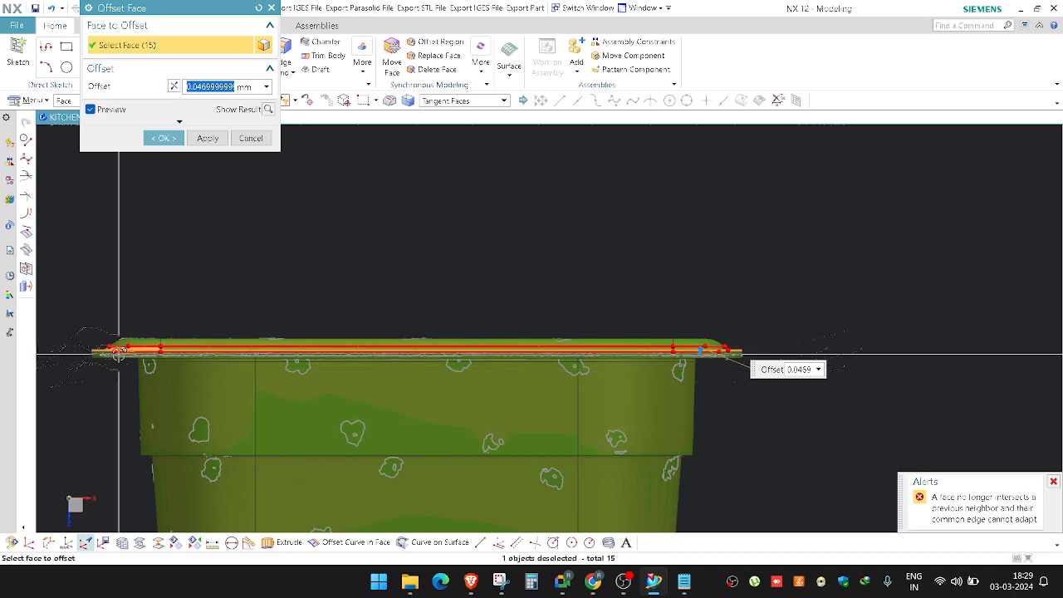
scroll(115, 348, up, 10)
shift+click(225, 324)
scroll(187, 316, down, 10)
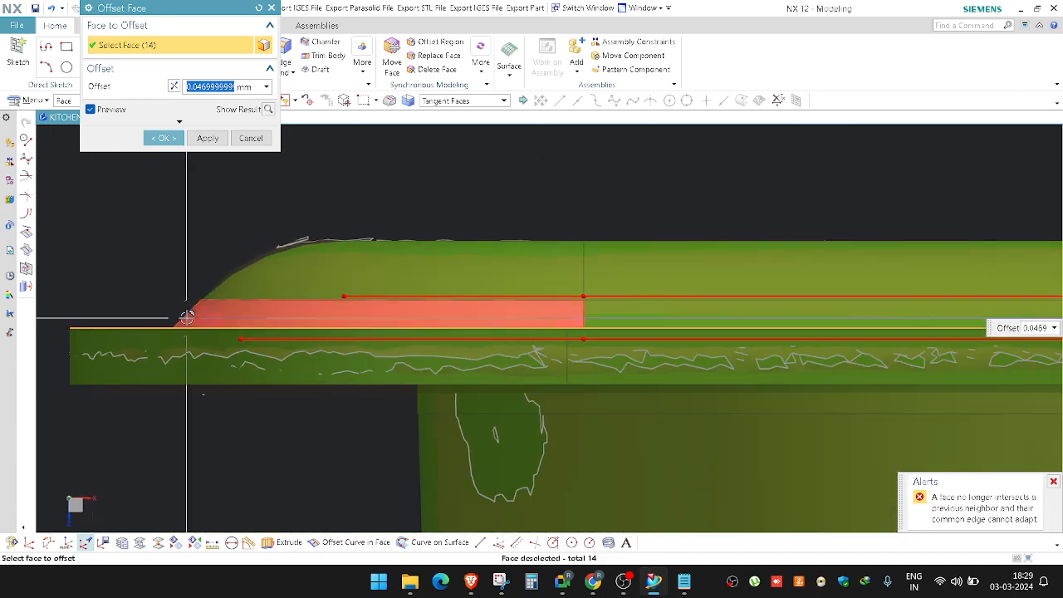
scroll(119, 304, down, 5)
scroll(112, 257, up, 10)
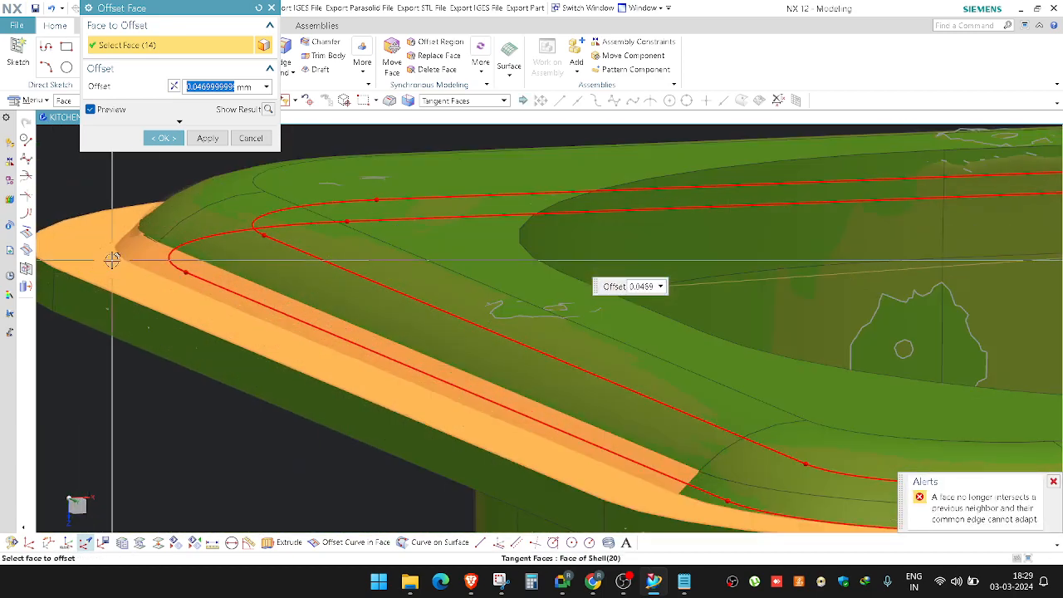
shift+click(129, 250)
shift+click(195, 265)
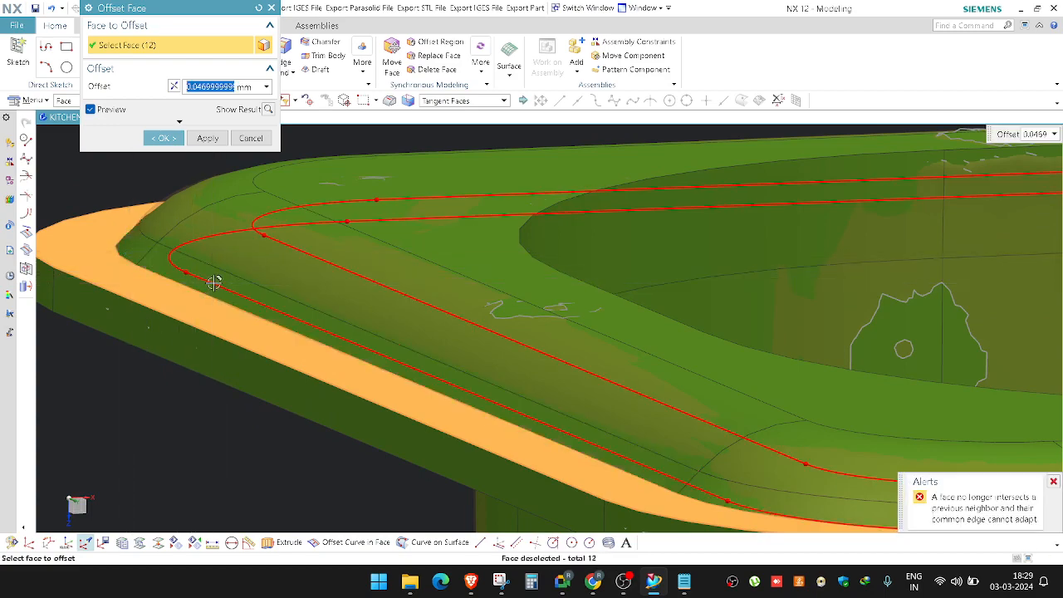
Step: Examine the selected rim faces from above and in a wireframe back view against the scanned profile, then leave the offset
middle_drag(213, 280, 249, 274)
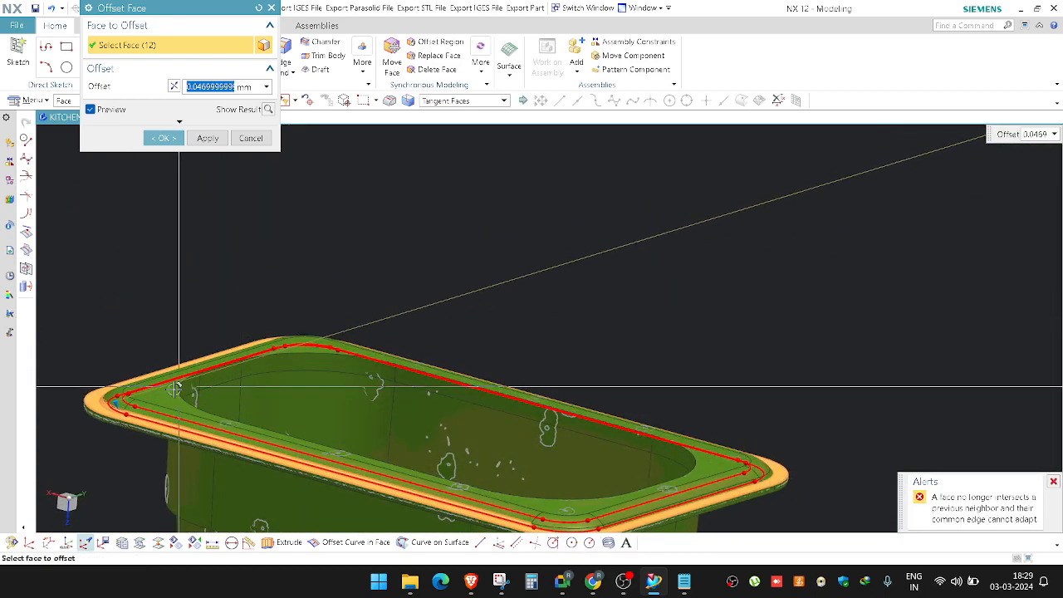
scroll(251, 271, up, 5)
scroll(251, 272, down, 5)
middle_drag(286, 349, 370, 356)
key(F8)
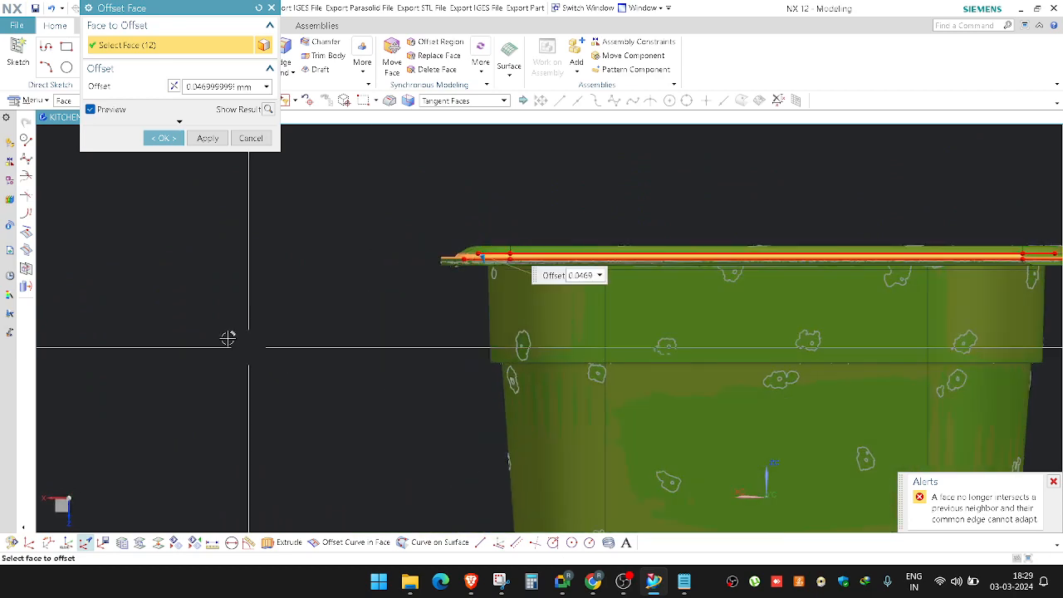
scroll(233, 337, down, 5)
scroll(565, 290, up, 5)
scroll(478, 274, up, 7)
scroll(764, 244, up, 5)
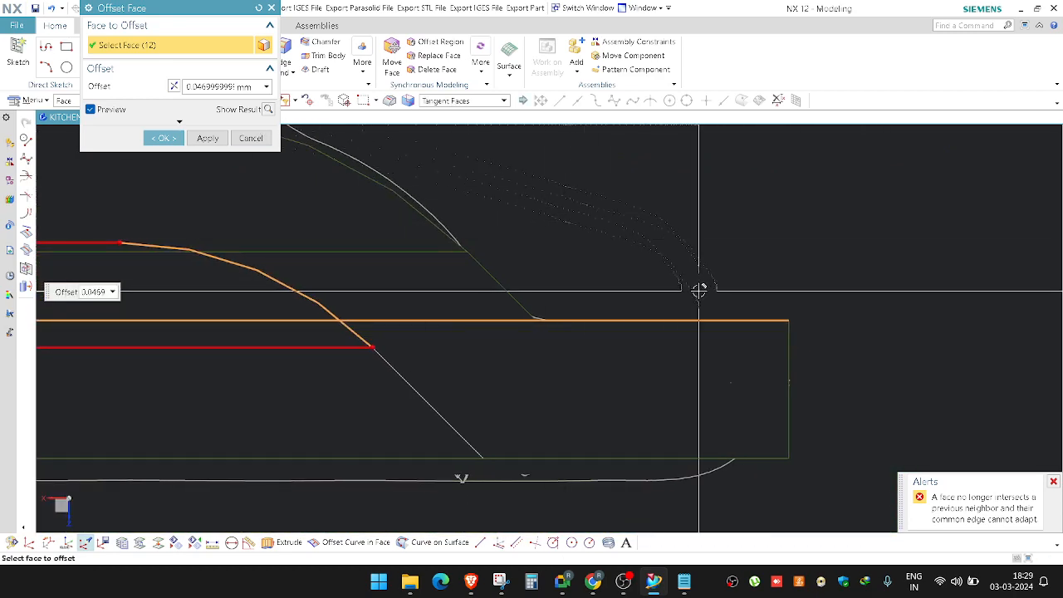
scroll(653, 324, down, 2)
scroll(659, 354, up, 2)
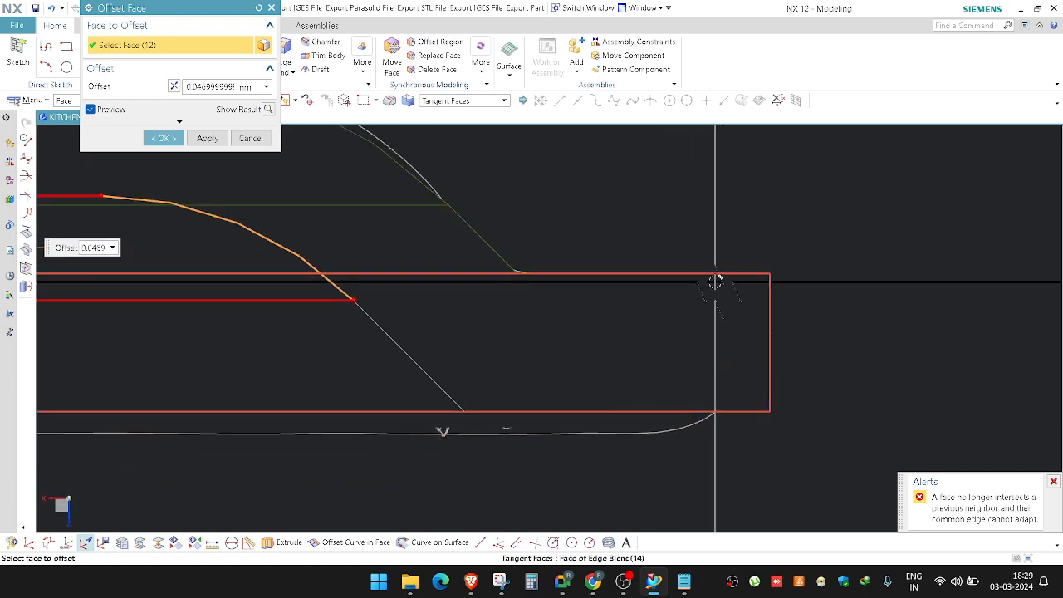
key(Escape)
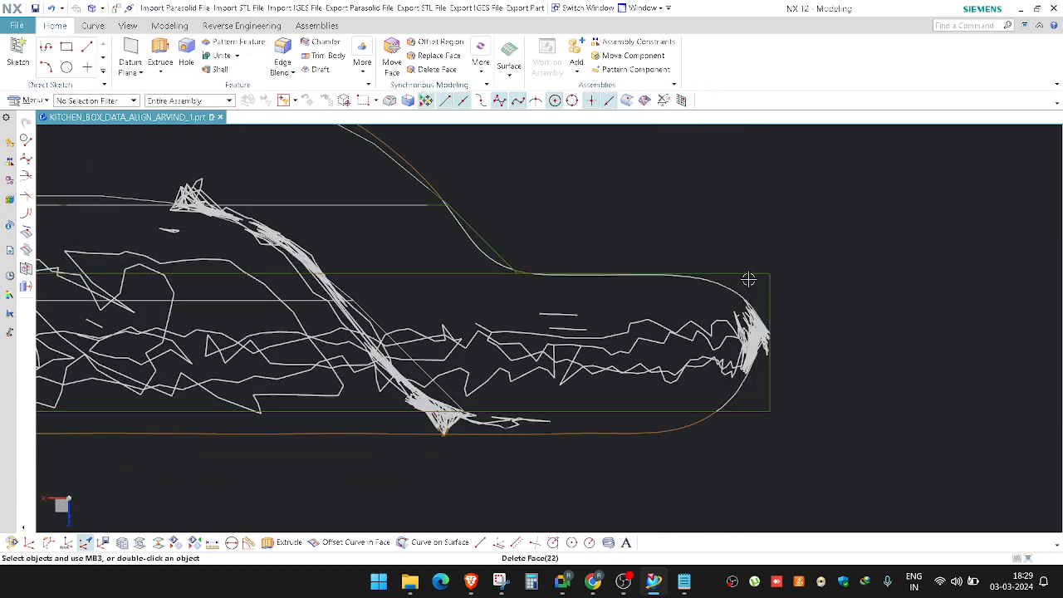
double_click(749, 281)
key(Escape)
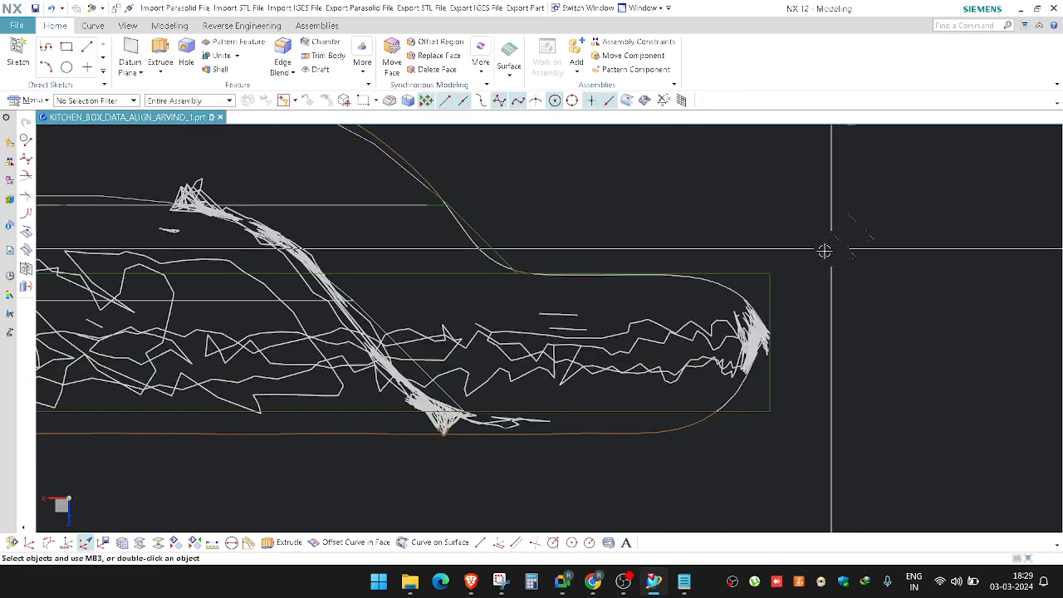
Step: Check the visual and line display settings in the visualization preferences
click(16, 102)
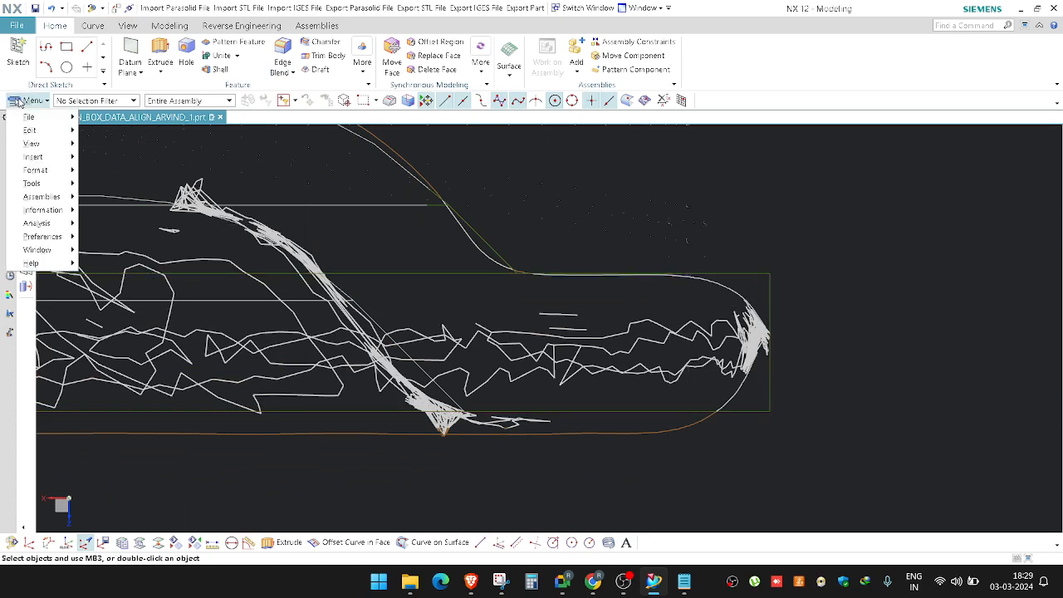
mouse_move(46, 236)
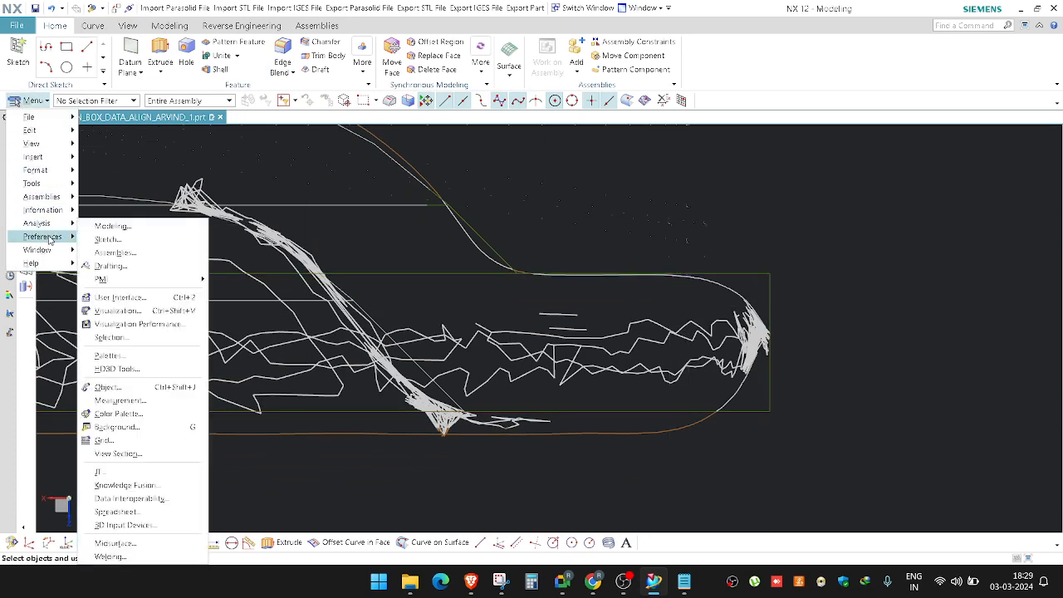
click(148, 312)
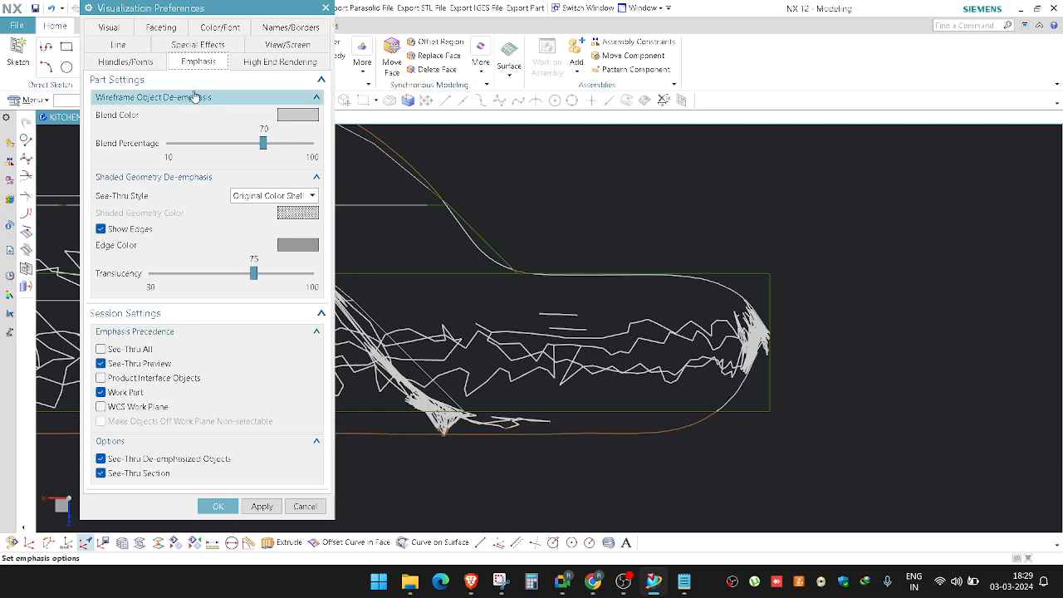
click(123, 30)
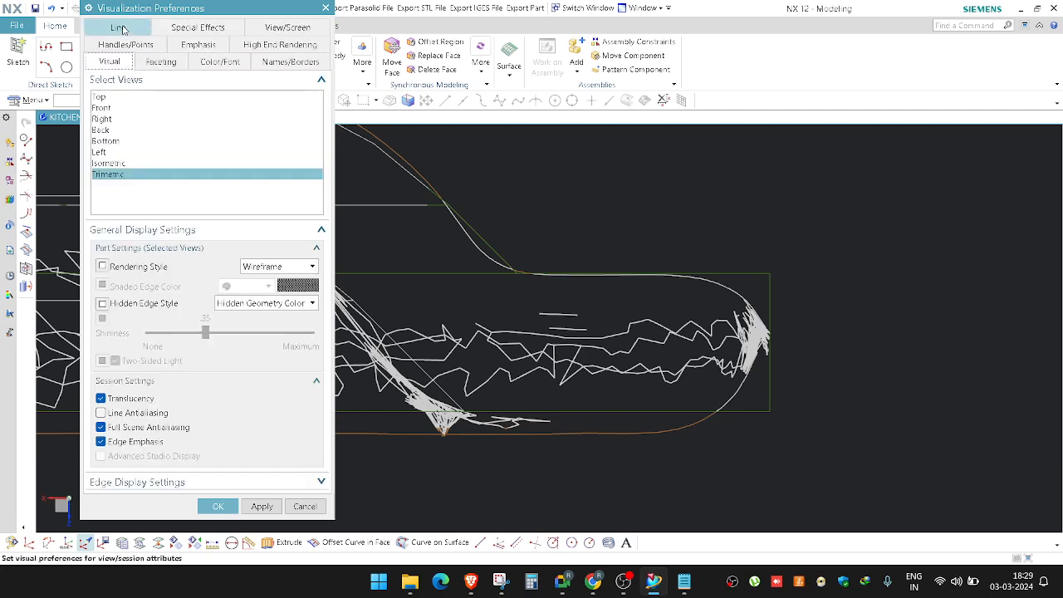
middle_click(894, 238)
Step: Examine the rim of the overlaid solid and scanned body from an angle and from the back
mouse_move(892, 240)
middle_down()
mouse_move(861, 315)
mouse_move(667, 290)
mouse_move(643, 305)
mouse_move(668, 357)
middle_up()
scroll(760, 376, down, 4)
shift+middle_drag(285, 357, 308, 318)
scroll(283, 314, up, 3)
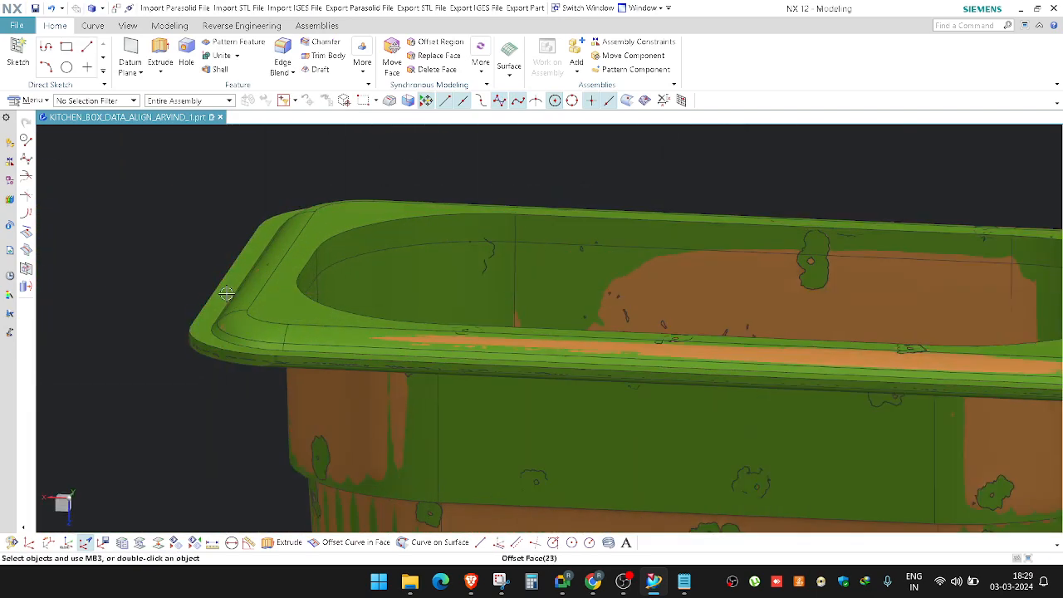
mouse_move(226, 293)
middle_down()
mouse_move(222, 301)
mouse_move(230, 287)
middle_up()
scroll(230, 287, down, 1)
key(F8)
scroll(324, 330, down, 1)
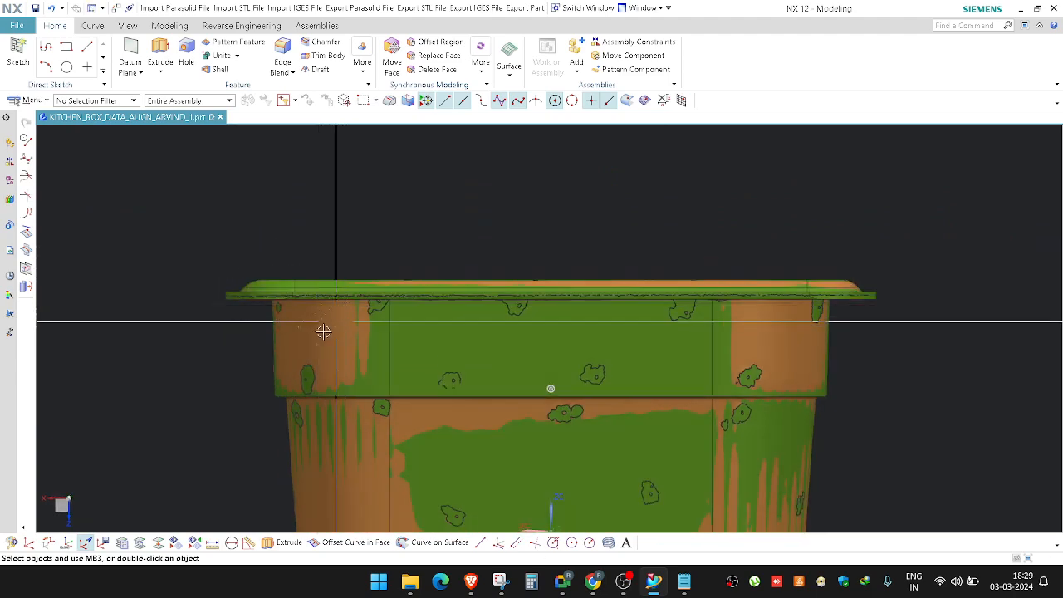
scroll(324, 331, down, 4)
scroll(616, 311, up, 5)
scroll(365, 253, up, 4)
Step: Delete the face offset feature following Unite (21) from the model history and return to the solid and scan display
key(ctrl+shift+b)
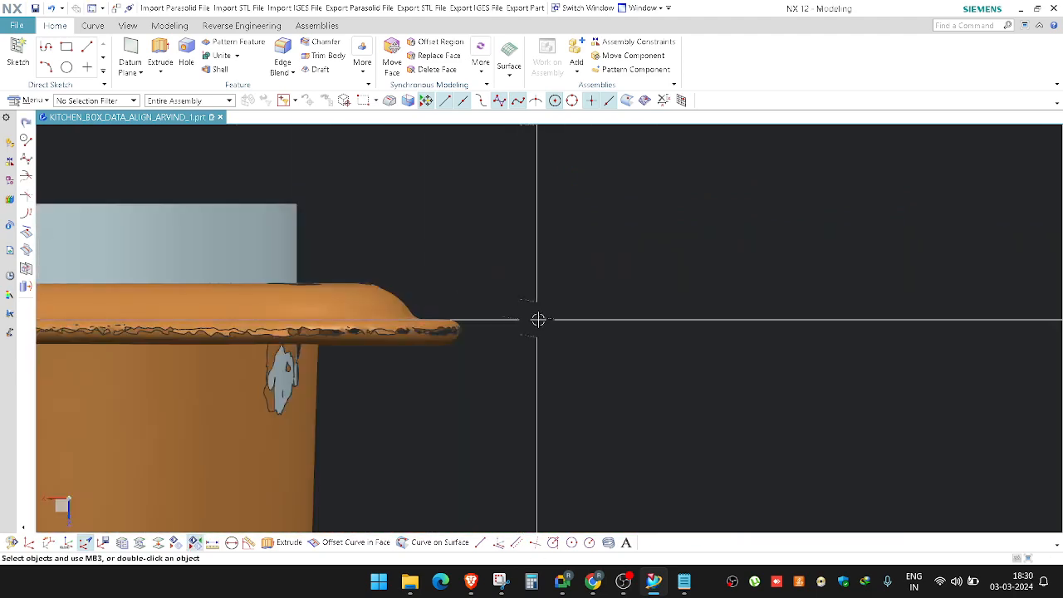
key(ctrl+shift+b)
key(ctrl+shift+b)
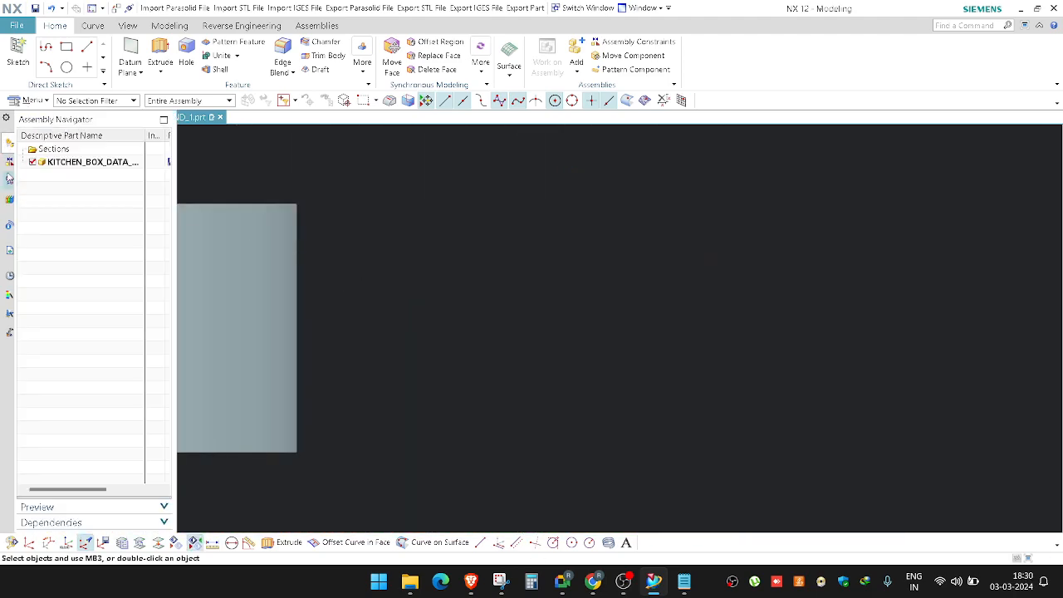
click(9, 178)
click(70, 431)
key(Delete)
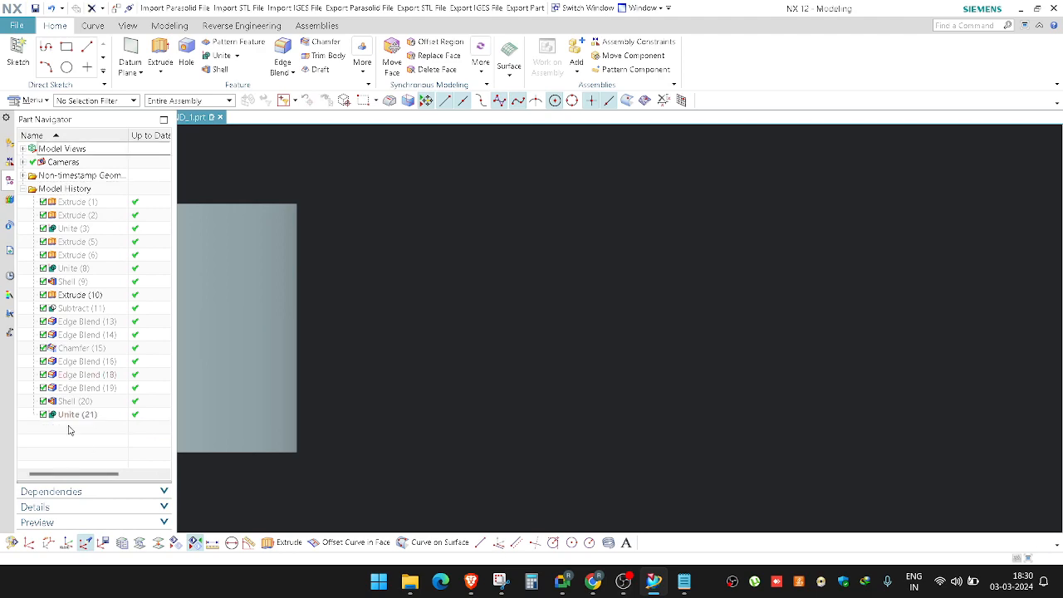
scroll(666, 353, down, 6)
key(ctrl+shift+b)
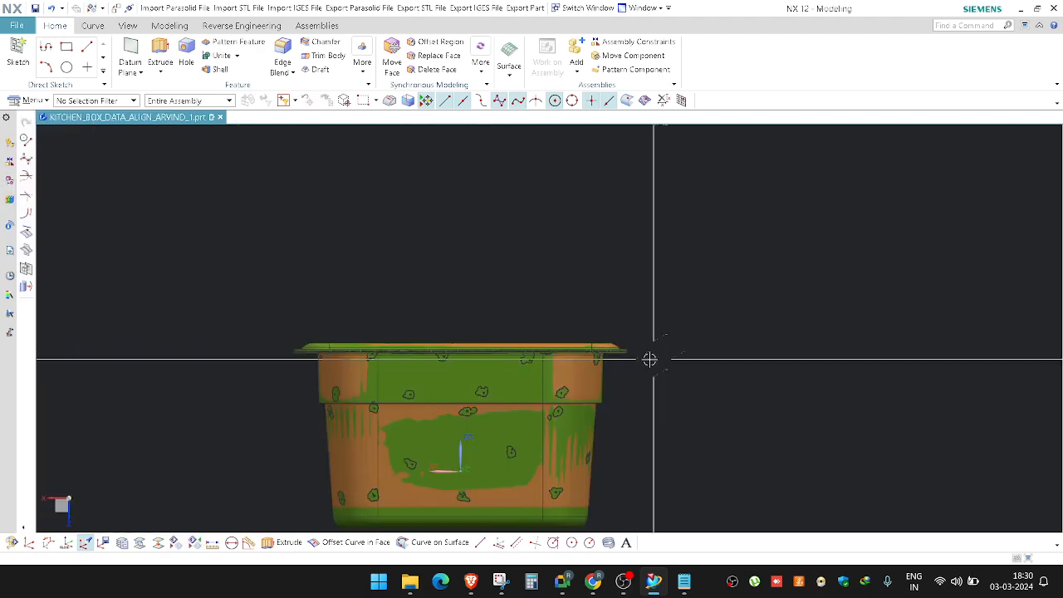
Step: Compare the rim lip's wireframe with the scanned profile, then hide the solid and view the scan from the back
scroll(653, 358, up, 6)
scroll(623, 344, up, 3)
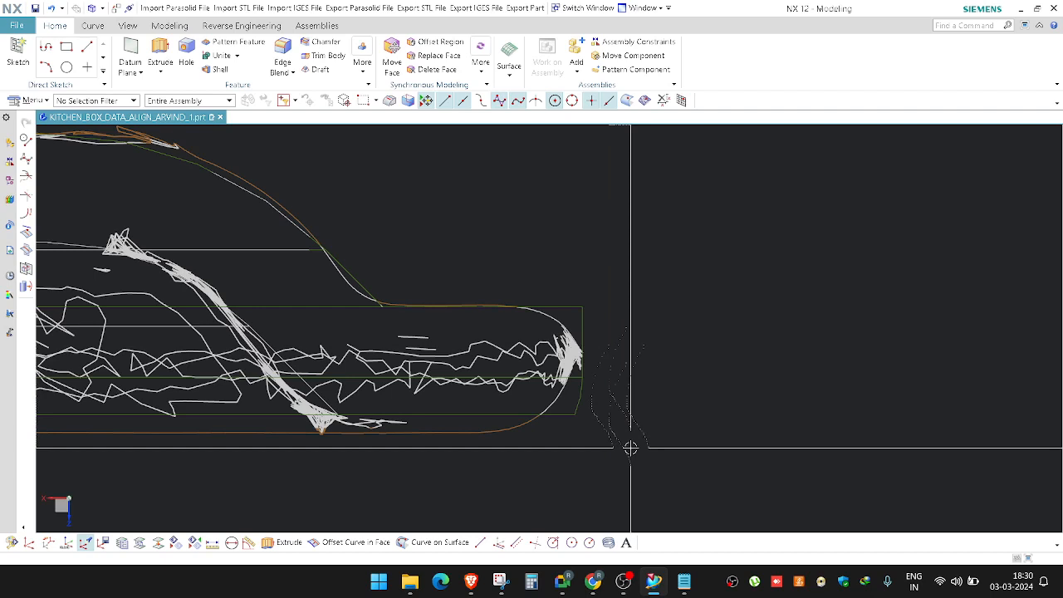
mouse_move(622, 308)
middle_down()
mouse_move(622, 271)
mouse_move(636, 325)
mouse_move(619, 345)
mouse_move(599, 341)
middle_up()
key(ctrl+b)
scroll(608, 339, up, 6)
click(528, 314)
middle_click(532, 316)
scroll(563, 320, down, 2)
scroll(567, 323, down, 4)
key(F8)
scroll(613, 307, up, 9)
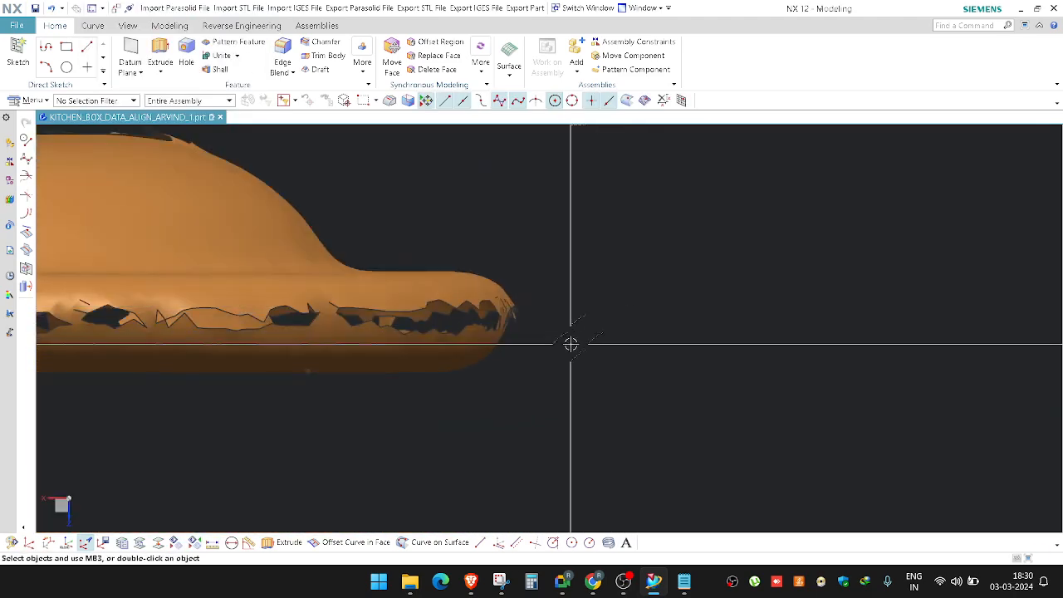
Step: Display the scanned body shaded without edges and examine the rounded end of its rim lip
right_drag(570, 344, 595, 319)
scroll(390, 309, up, 3)
shift+middle_drag(503, 382, 606, 381)
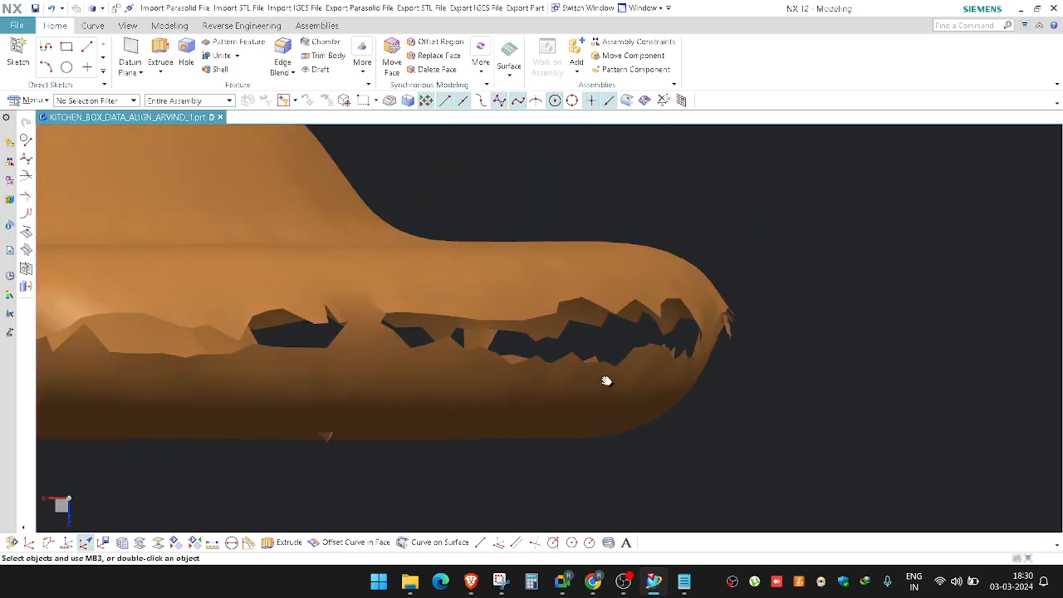
scroll(755, 363, down, 8)
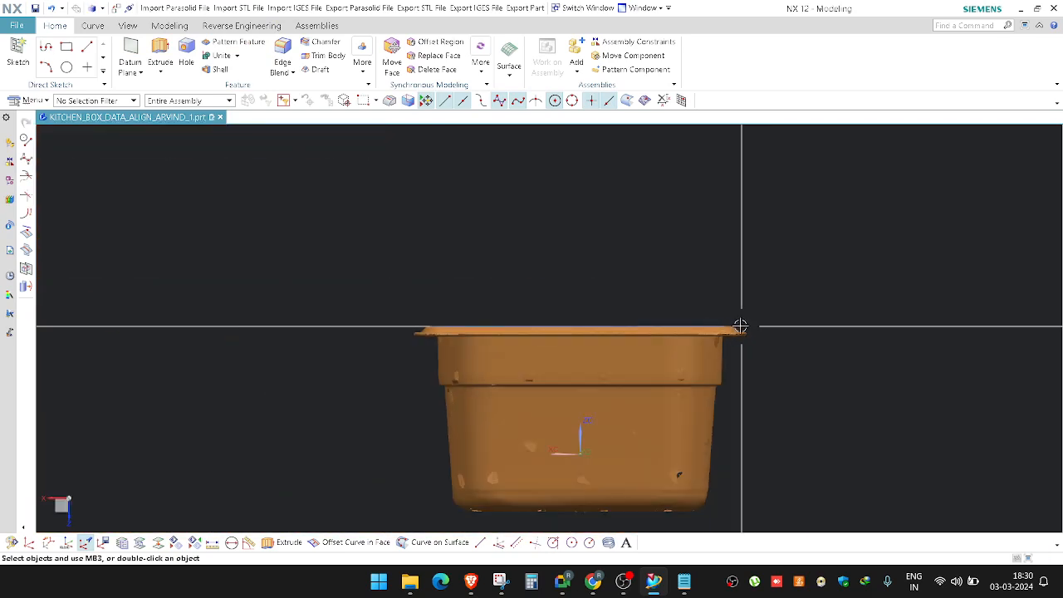
Step: Switch to Snipping Tool and capture the scan's rim lip profile at the opposite end of the box
scroll(440, 327, up, 10)
shift+middle_drag(299, 418, 323, 419)
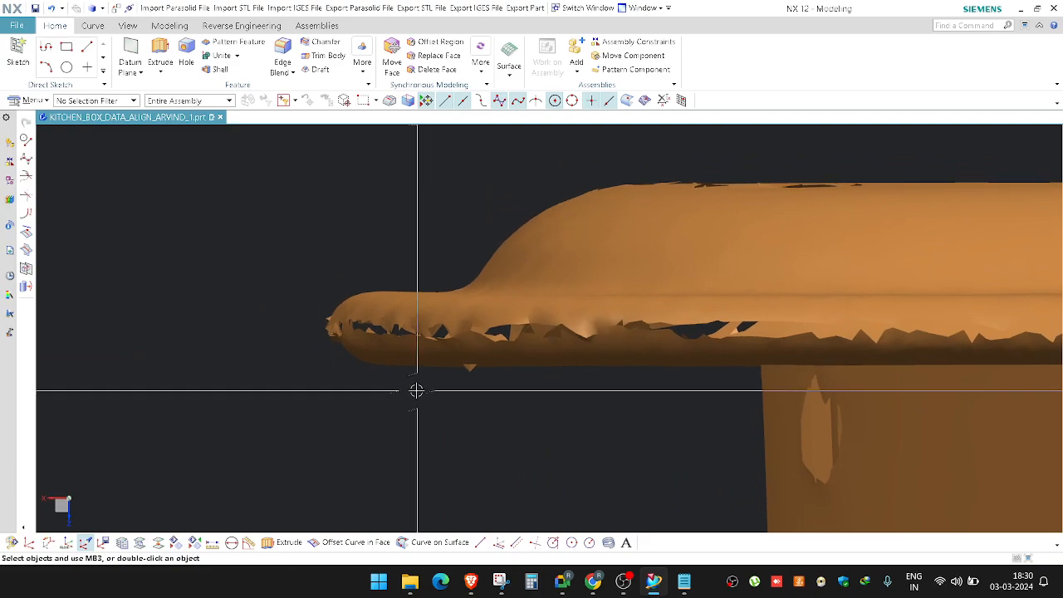
click(501, 582)
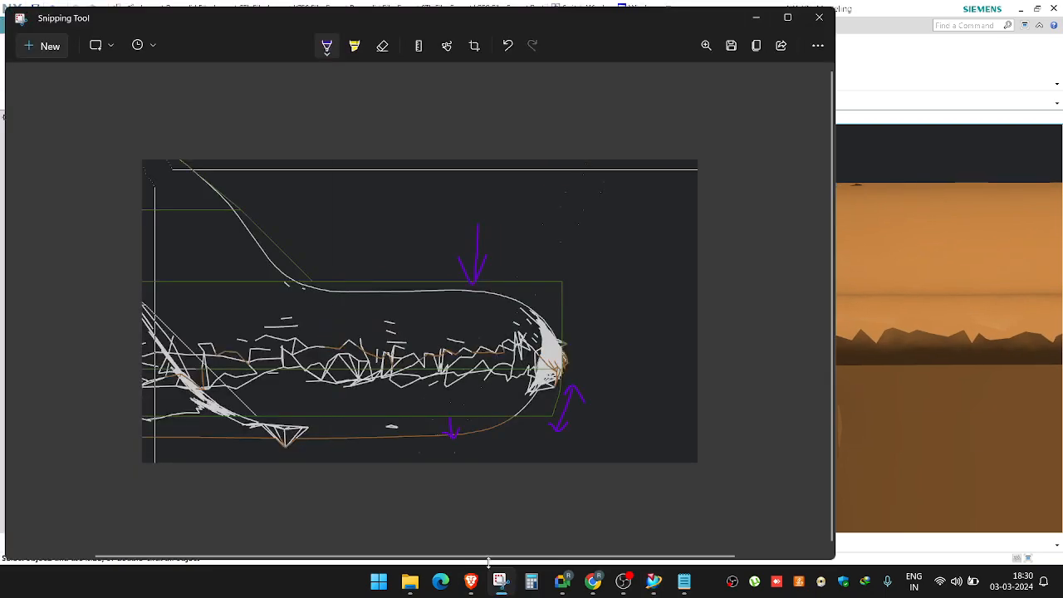
click(45, 46)
drag(169, 202, 750, 455)
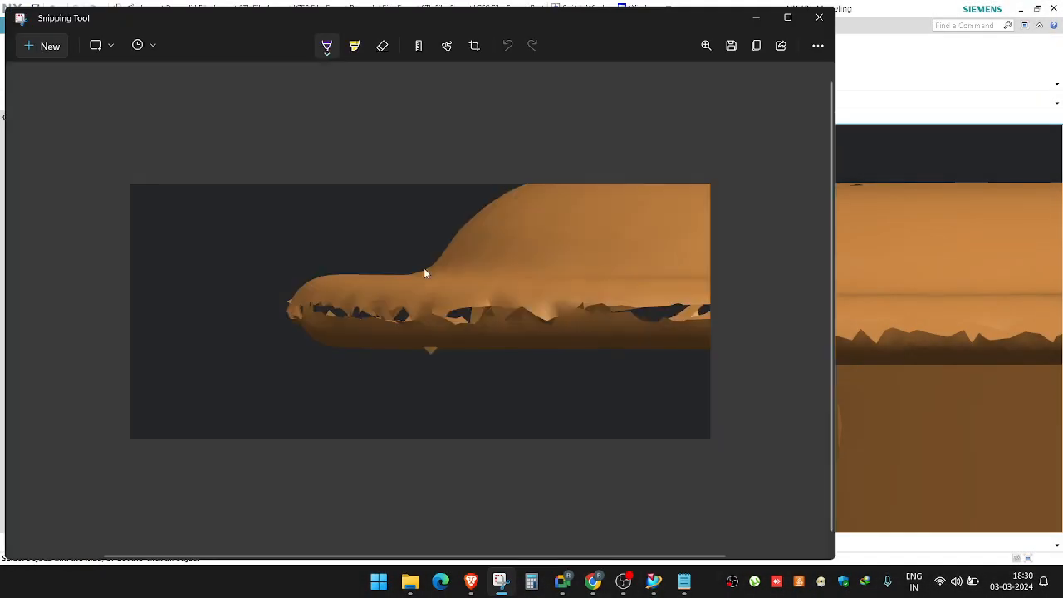
Step: Try two freehand outlines of the lip with a sloping underside on the capture and undo them
mouse_move(434, 274)
mouse_down()
mouse_move(290, 278)
mouse_move(294, 313)
mouse_move(314, 275)
mouse_up()
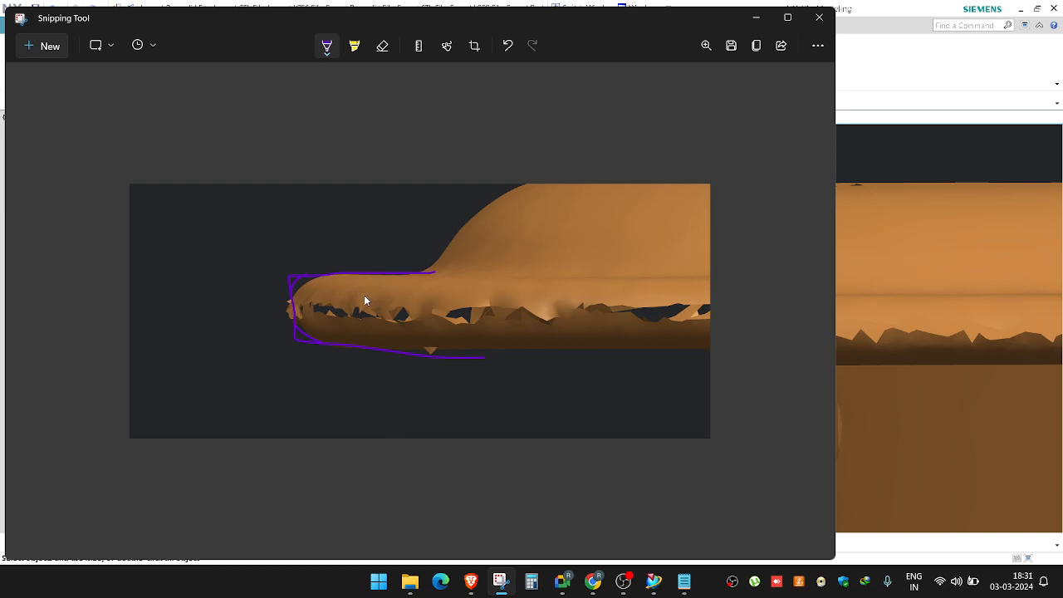
key(ctrl+z)
key(ctrl+z)
drag(418, 270, 290, 289)
drag(295, 340, 430, 352)
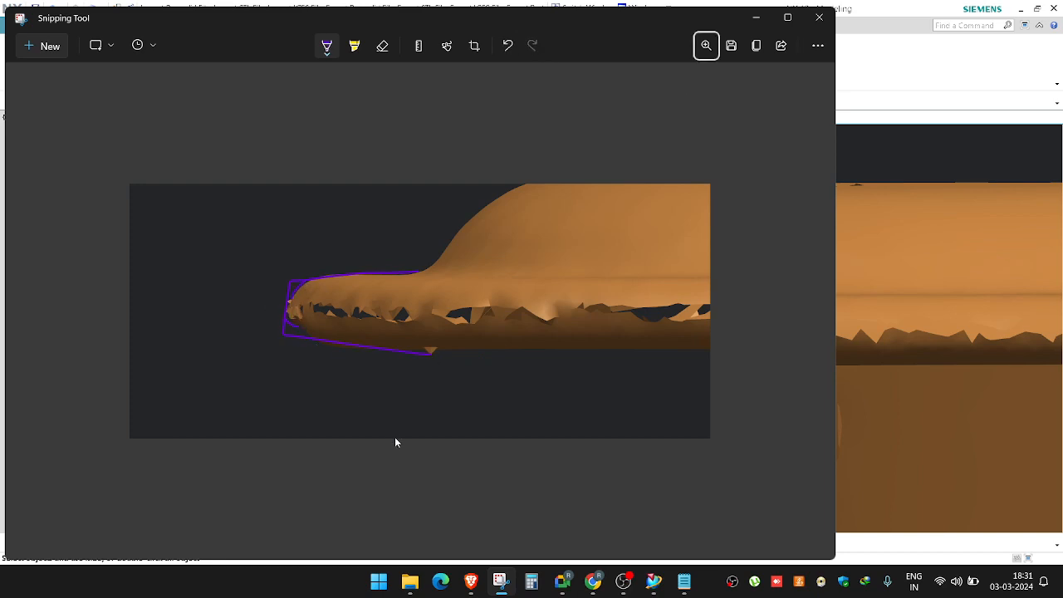
key(ctrl+z)
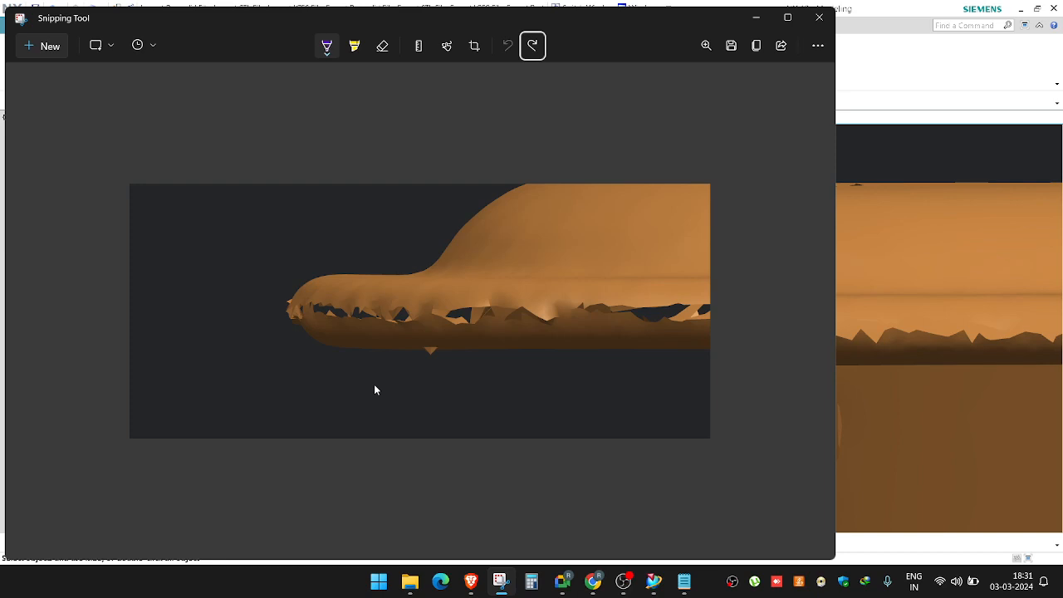
Step: Outline the lip with a straight top, side and underside, round its corners, and put the capture away
drag(322, 277, 435, 267)
mouse_move(322, 276)
mouse_down()
mouse_move(296, 282)
mouse_move(302, 337)
mouse_move(465, 339)
mouse_up()
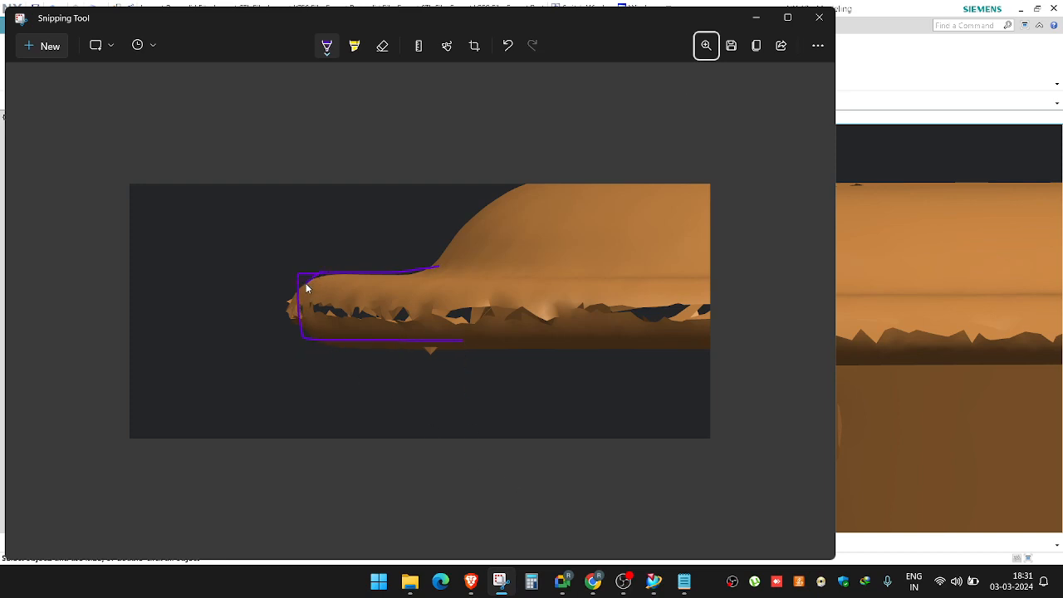
drag(305, 321, 336, 339)
click(755, 17)
Step: Display the scanned body with its edges and examine its rim from several angles
middle_drag(465, 266, 446, 280)
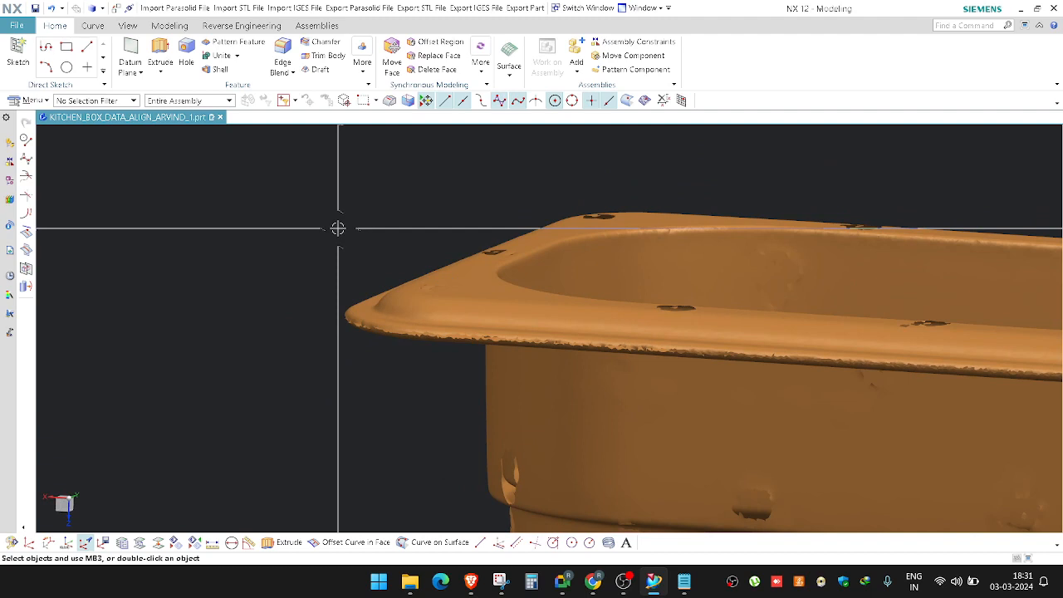
key(Home)
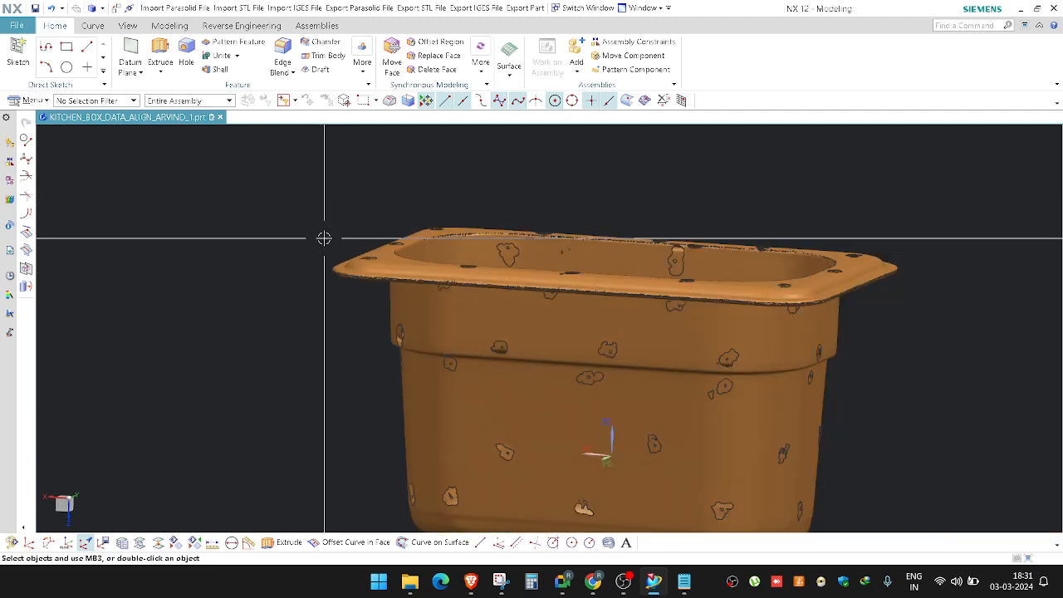
scroll(985, 280, up, 2)
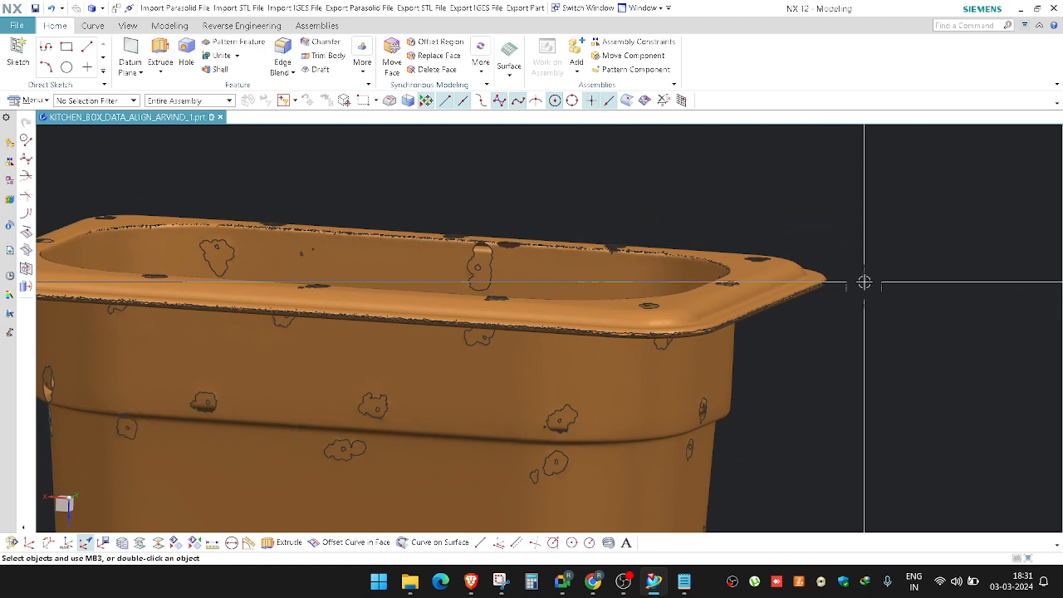
scroll(863, 283, down, 2)
middle_drag(859, 288, 854, 306)
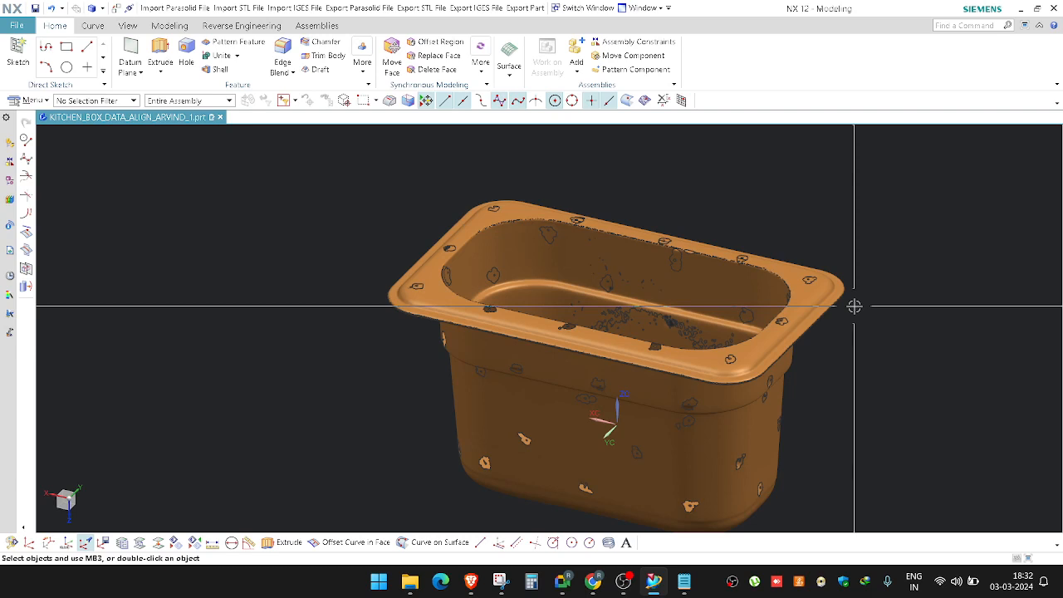
Step: Bring back the solid and display it together with the scanned body, keeping the separate block hidden
shift+middle_drag(829, 329, 755, 330)
key(ctrl+shift+b)
key(ctrl+b)
click(706, 372)
middle_click(795, 391)
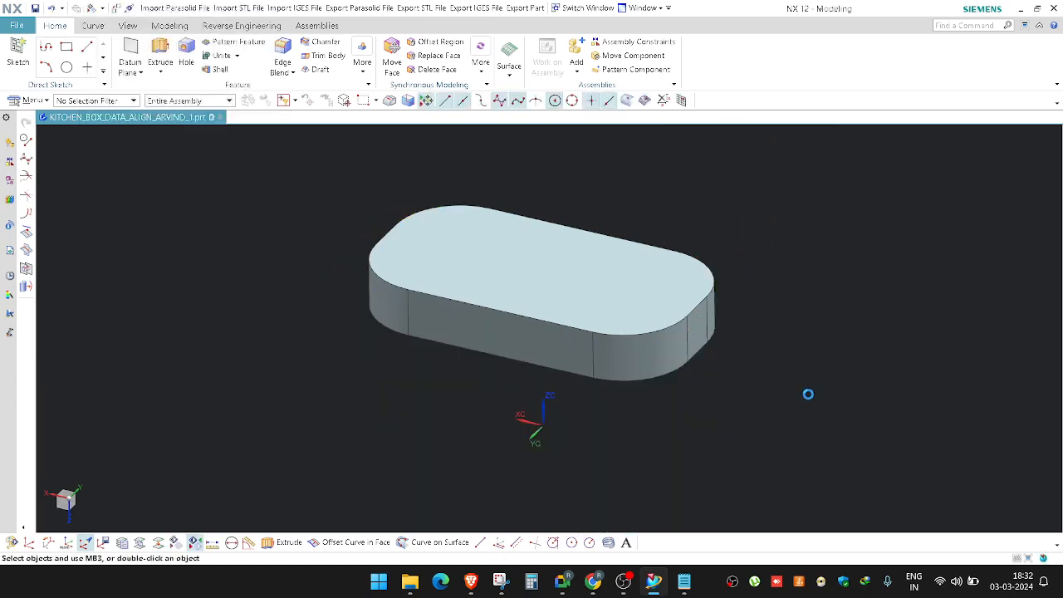
key(ctrl+shift+b)
middle_drag(783, 376, 755, 360)
Step: Hide the scanned body and leave only the green solid displayed
key(F8)
scroll(780, 334, up, 2)
key(ctrl+b)
scroll(460, 244, up, 3)
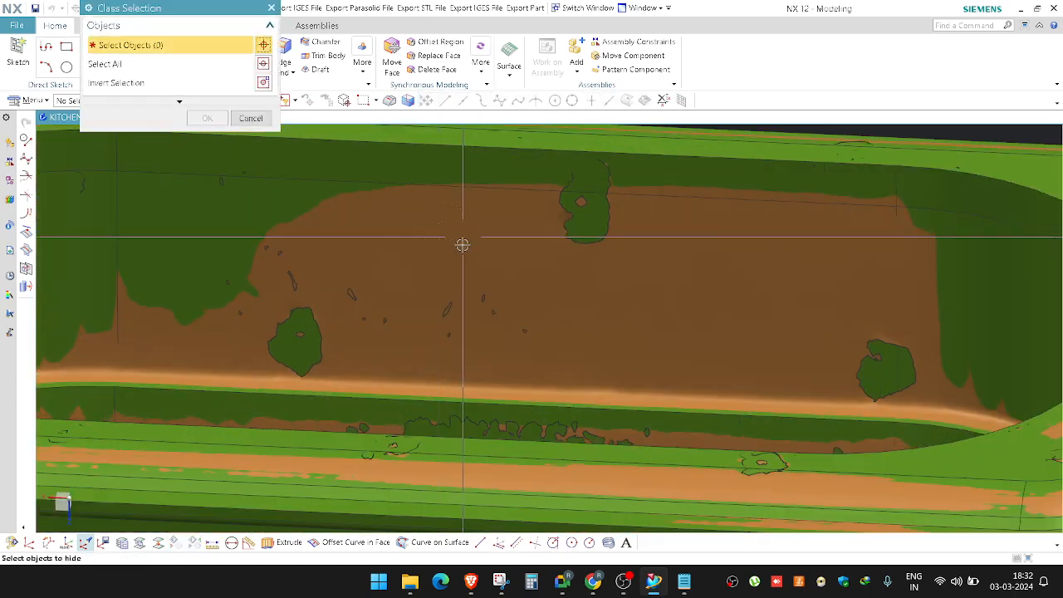
click(456, 276)
click(648, 161)
scroll(601, 234, down, 3)
middle_click(598, 237)
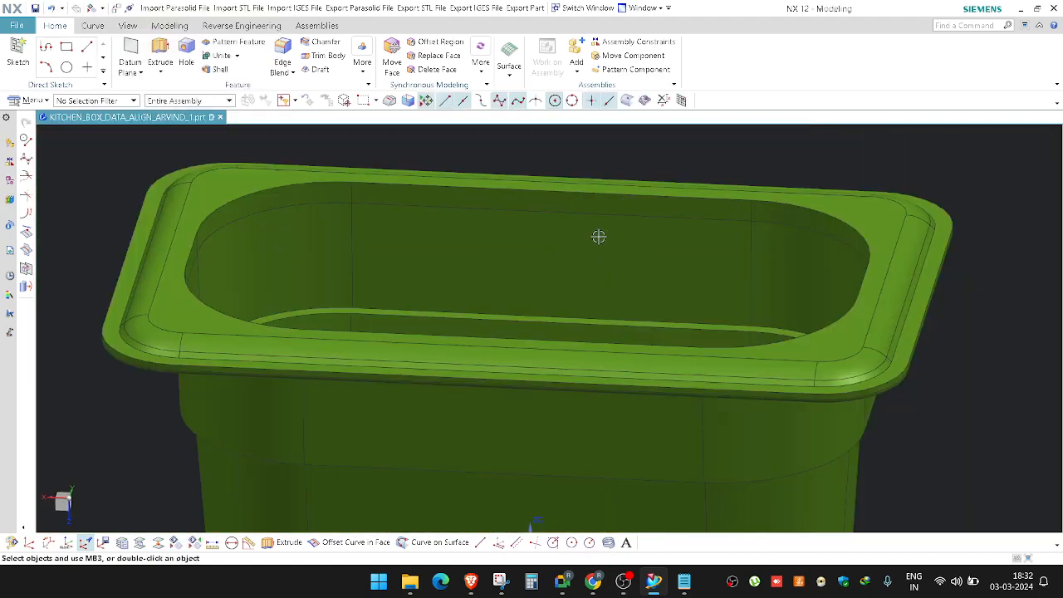
Step: Cut the solid with a Y-plane view section and examine the cross-section of the rim and its lip
scroll(599, 236, down, 3)
key(F8)
key(ctrl+h)
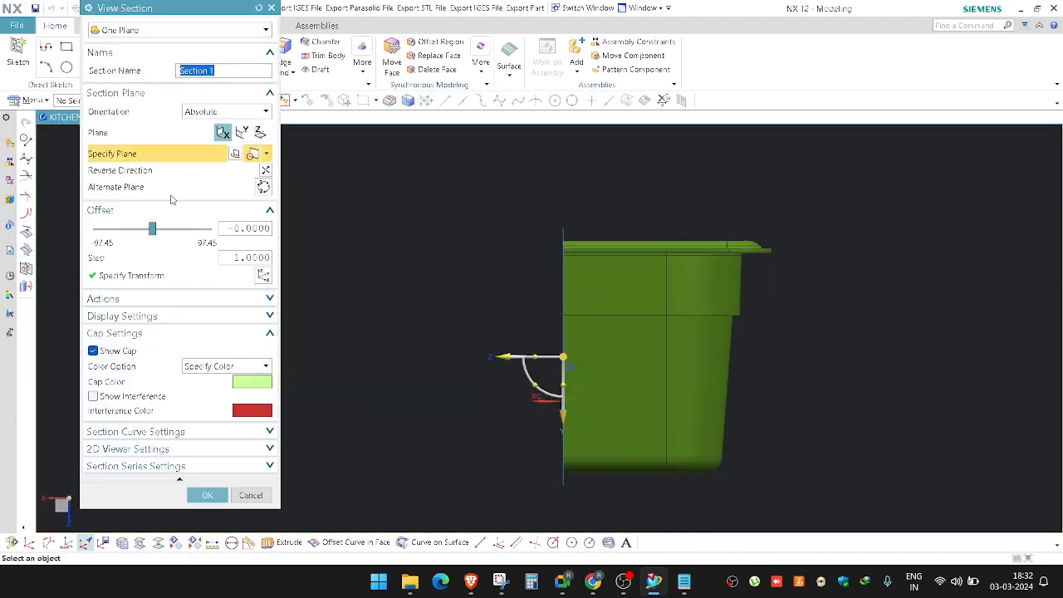
click(242, 132)
scroll(646, 336, up, 8)
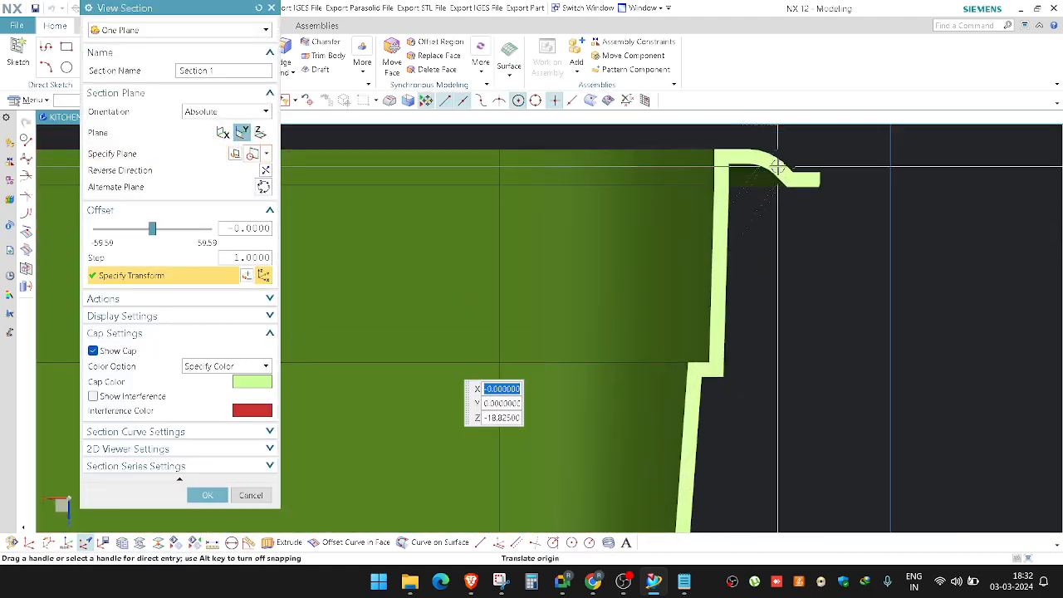
scroll(714, 274, up, 5)
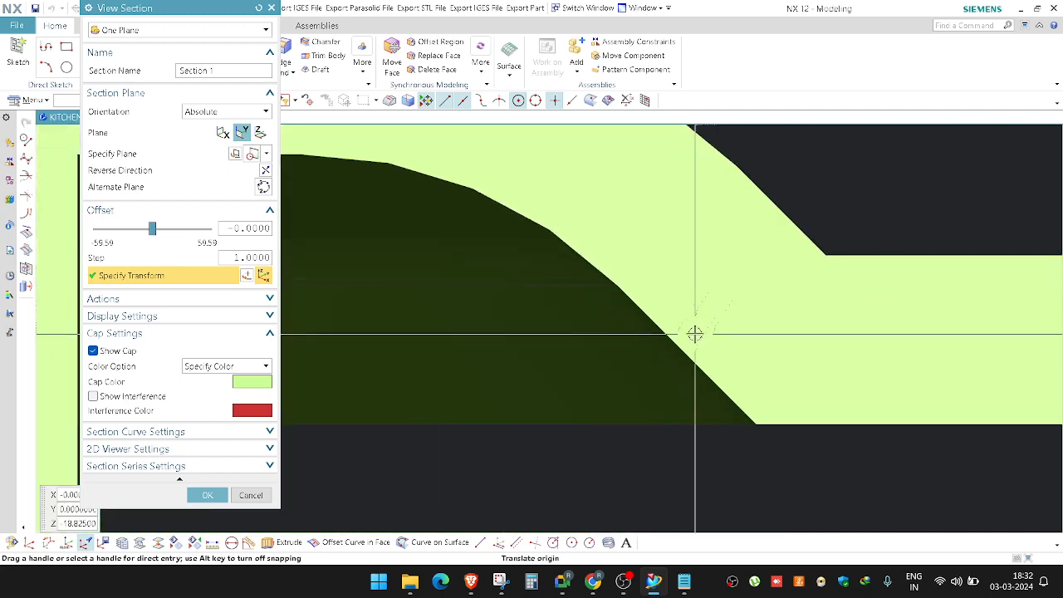
scroll(701, 218, down, 6)
scroll(790, 243, up, 6)
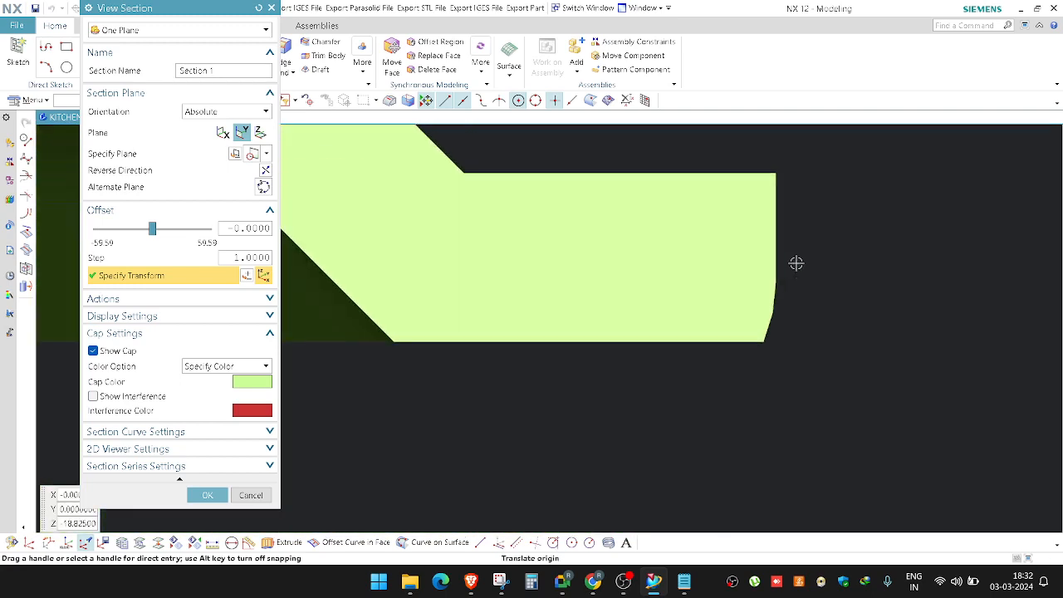
Step: Examine the sectioned wall and the inner and outer bottom corner, then leave the view section
middle_drag(813, 266, 694, 271)
scroll(685, 290, down, 4)
scroll(646, 352, up, 7)
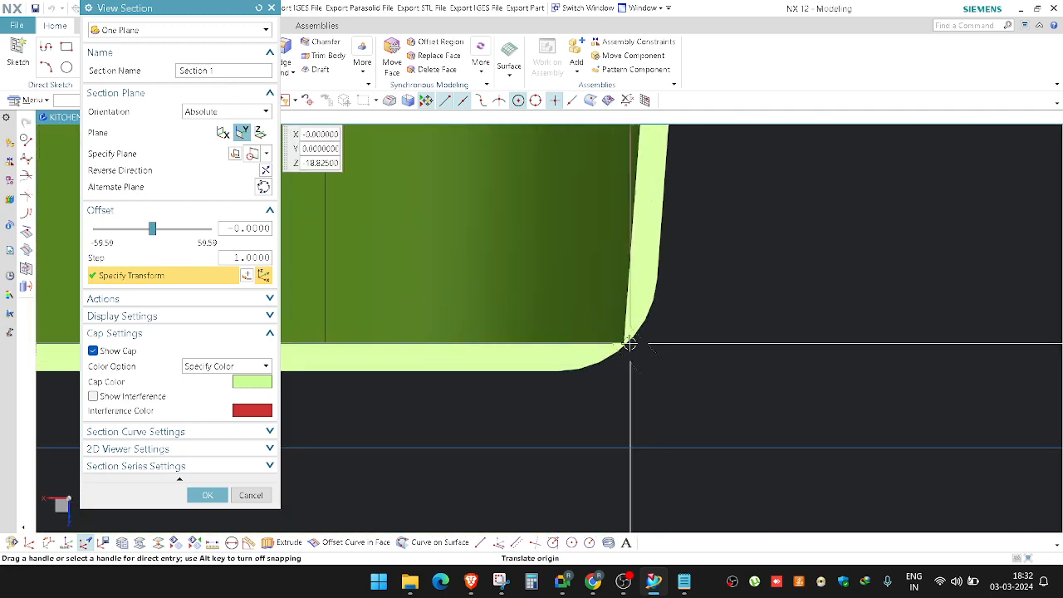
scroll(606, 337, down, 5)
middle_drag(601, 335, 652, 419)
key(Escape)
Step: Section the solid on the Y plane again, examine the wall thickness at the bottom corner, and leave the section
scroll(631, 412, down, 3)
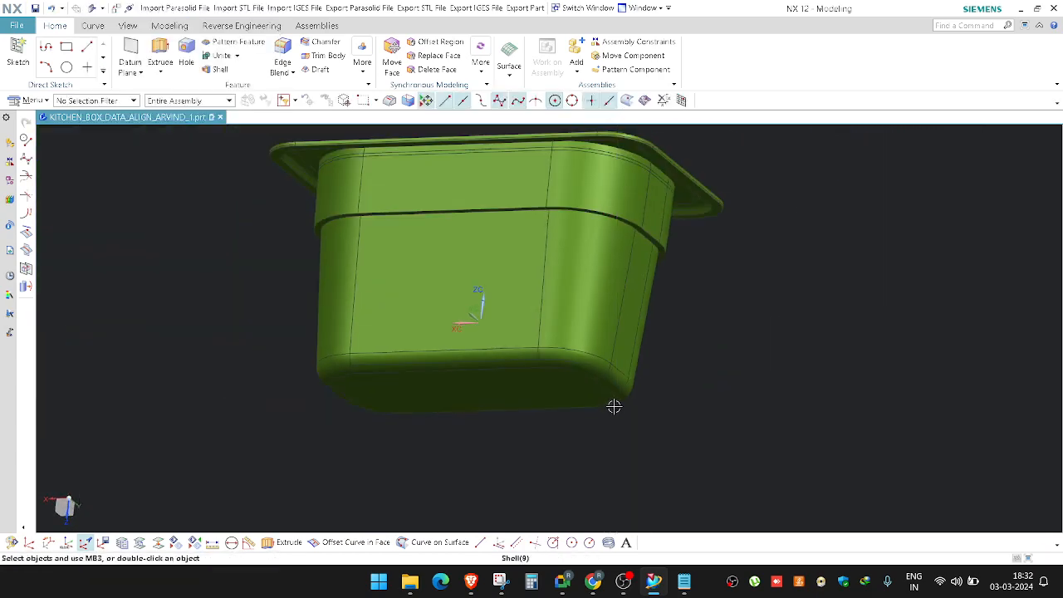
middle_drag(585, 355, 685, 263)
key(F8)
key(ctrl+h)
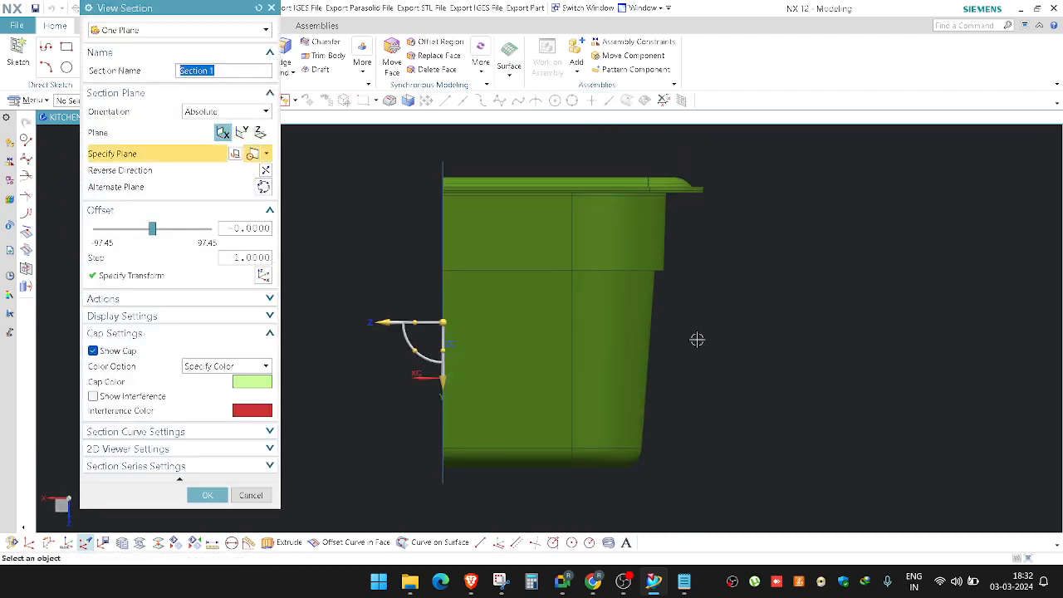
click(241, 133)
scroll(648, 406, up, 3)
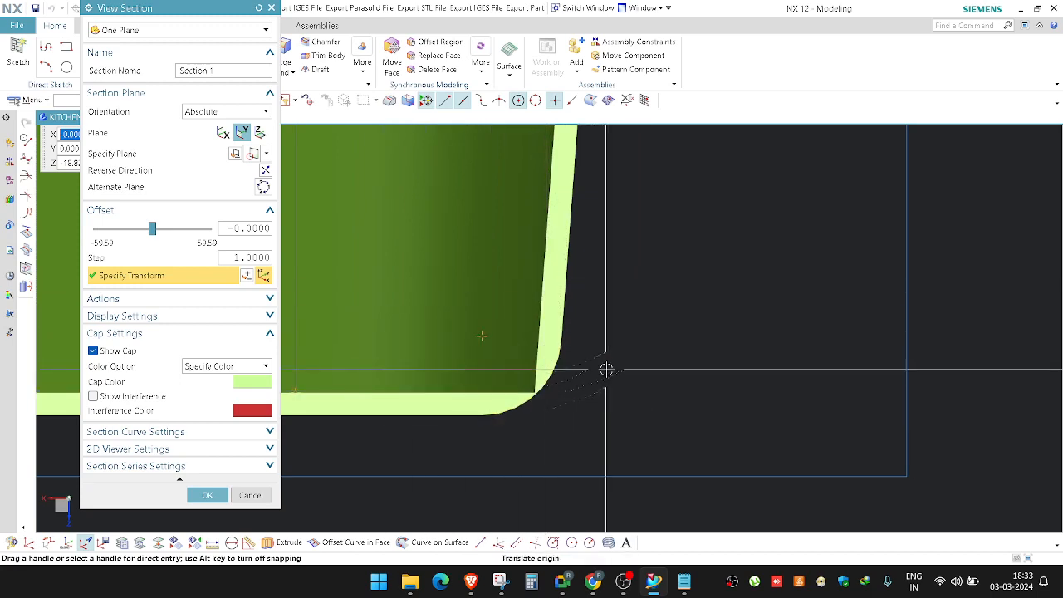
key(Escape)
scroll(605, 371, down, 5)
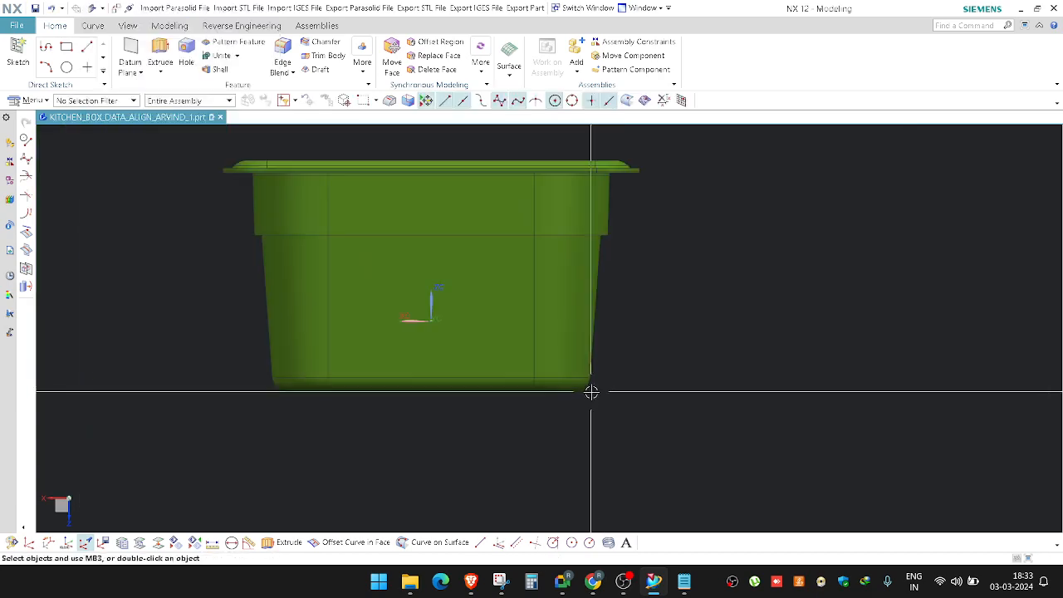
Step: Read the radius of the outer bottom corner blend face with dynamic Geometric Properties
middle_drag(590, 391, 582, 346)
scroll(586, 370, up, 5)
right_click(708, 274)
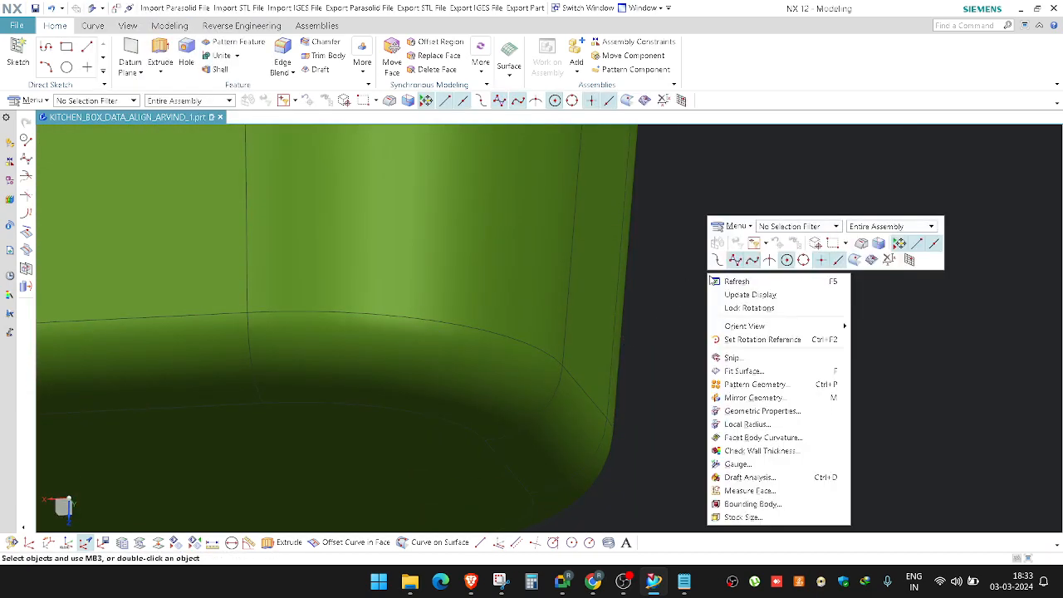
click(777, 412)
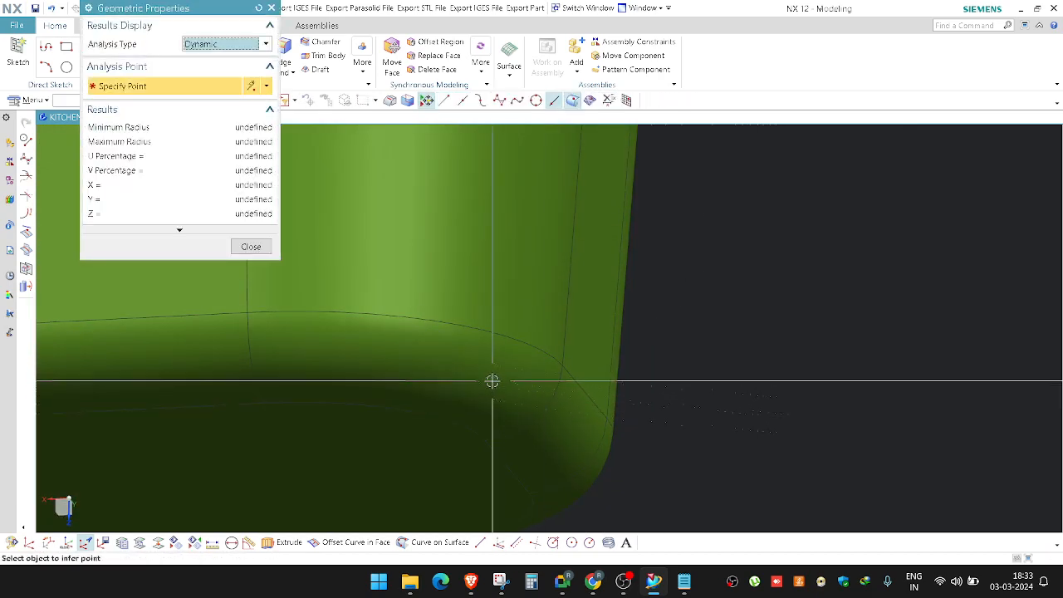
key(Escape)
right_click(716, 200)
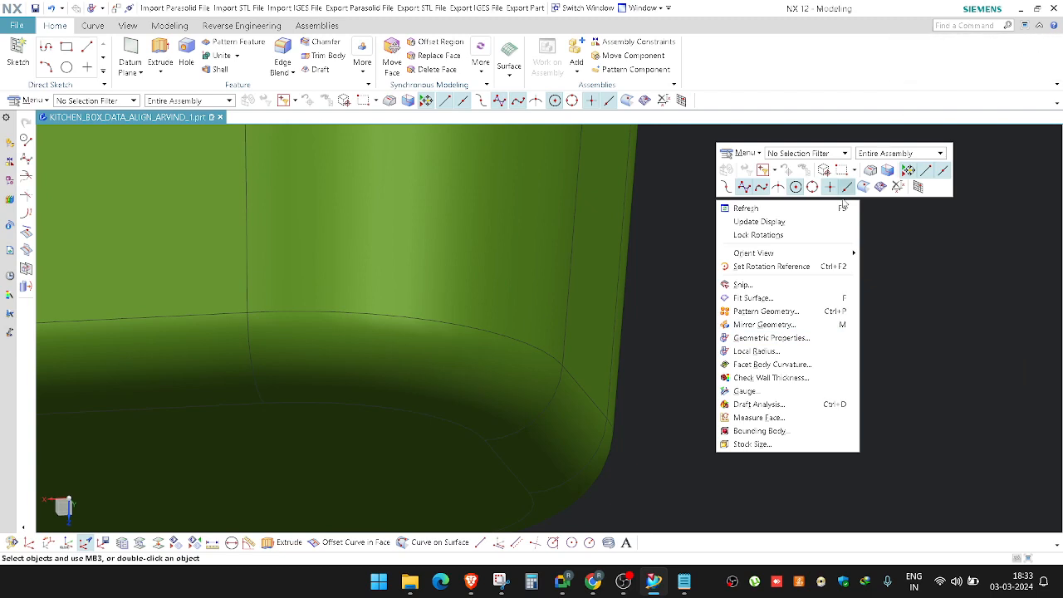
click(771, 338)
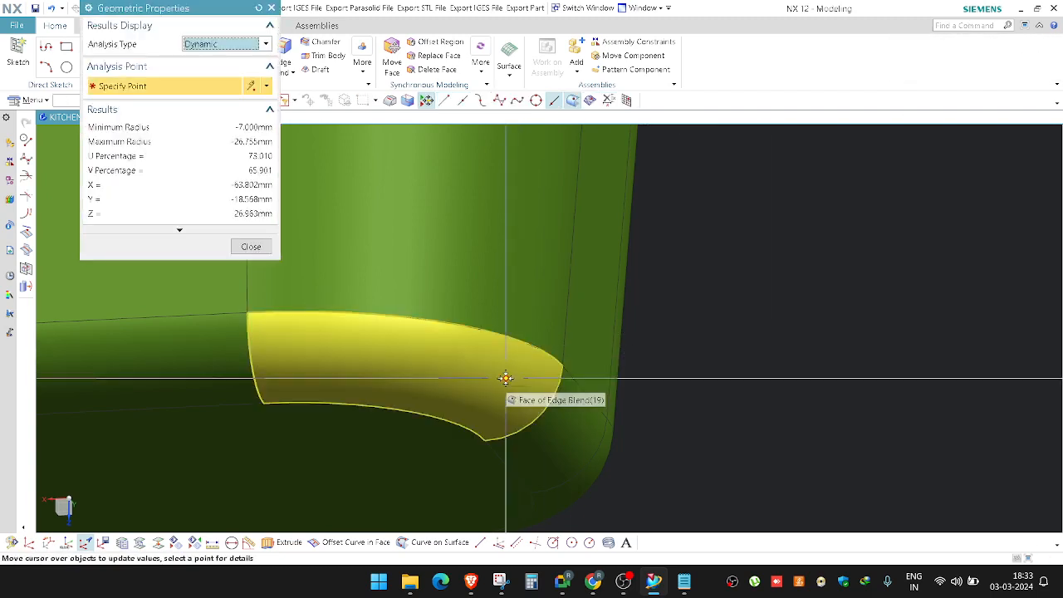
scroll(505, 382, up, 2)
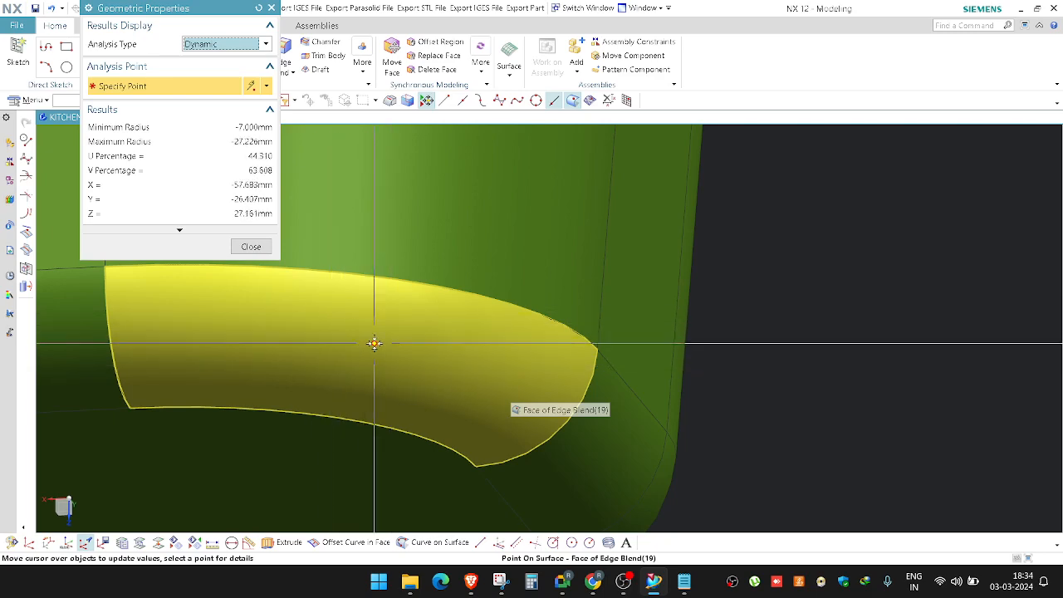
key(Escape)
Step: Check the wall thickness set in the Shell feature
scroll(553, 372, down, 5)
middle_drag(558, 378, 612, 431)
shift+middle_drag(621, 350, 623, 493)
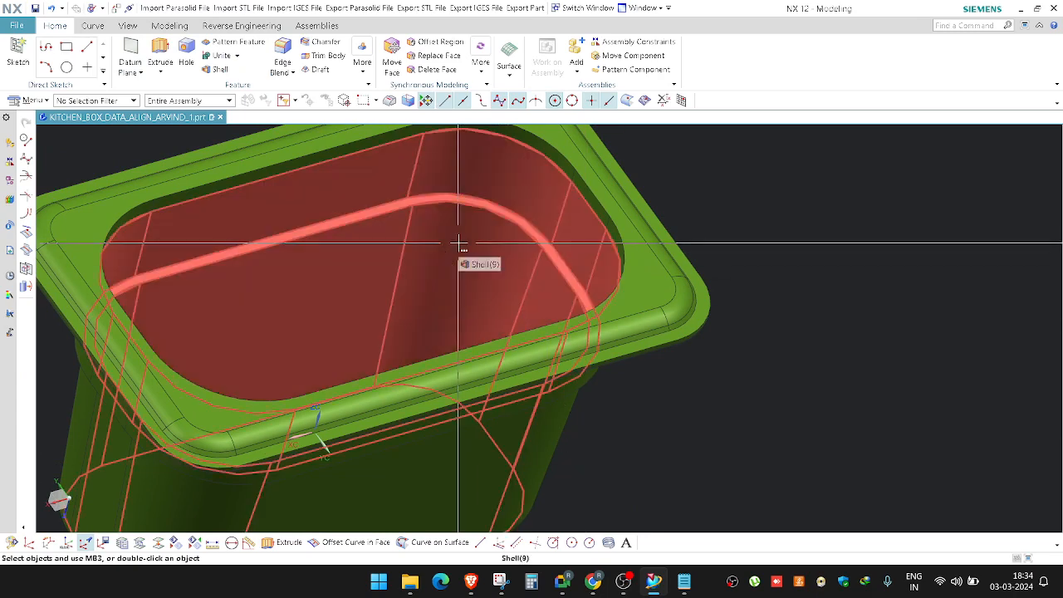
shift+middle_drag(458, 242, 527, 288)
double_click(553, 278)
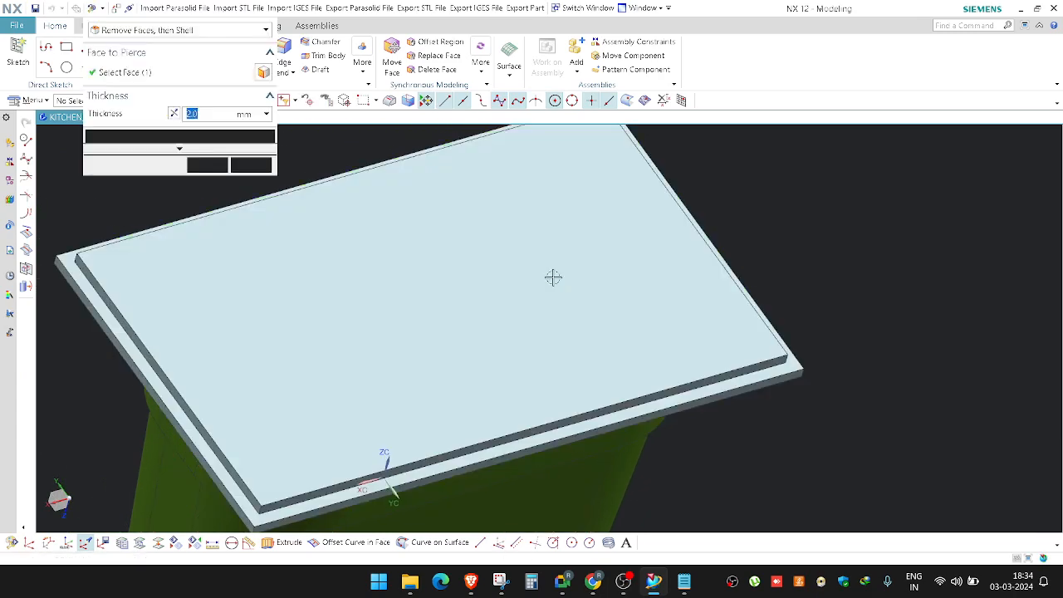
key(Escape)
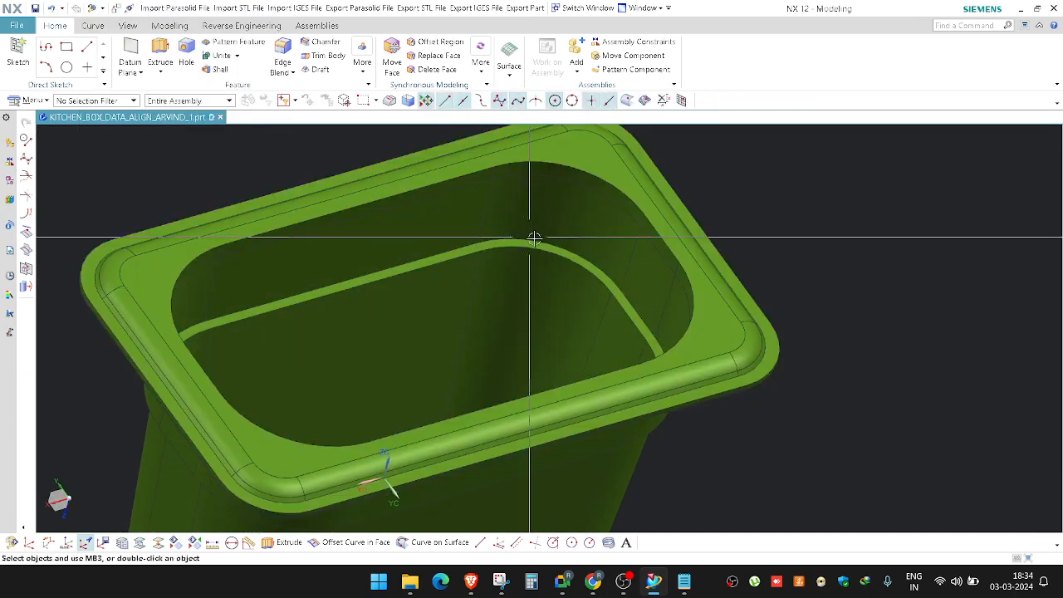
Step: Try a 9 mm edge blend around the box's inner bottom edges
scroll(537, 241, down, 5)
middle_drag(541, 242, 556, 323)
scroll(549, 311, up, 4)
scroll(540, 289, up, 3)
scroll(527, 373, up, 4)
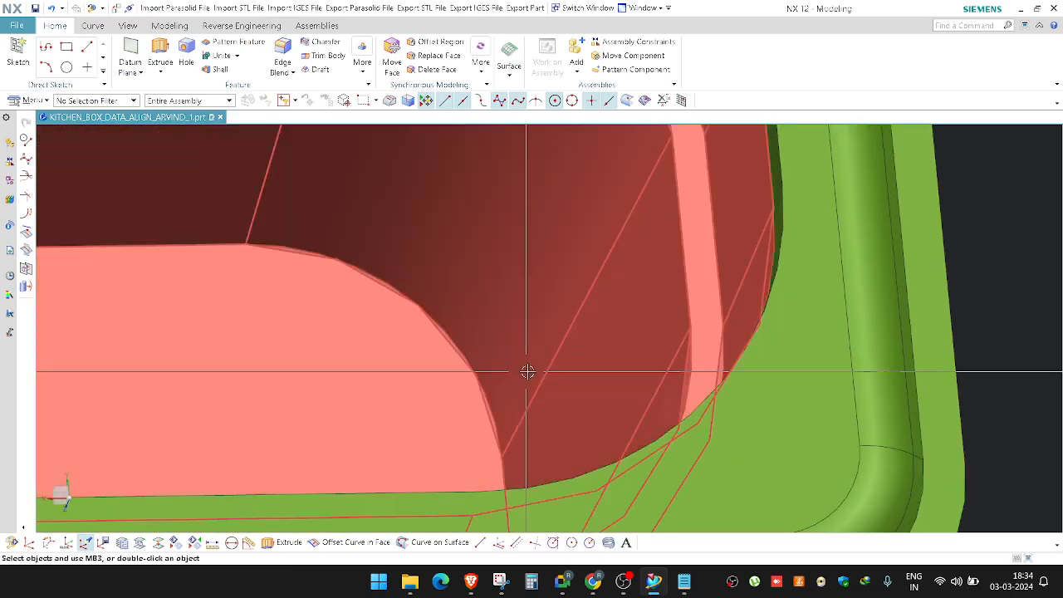
scroll(587, 360, down, 4)
key(b)
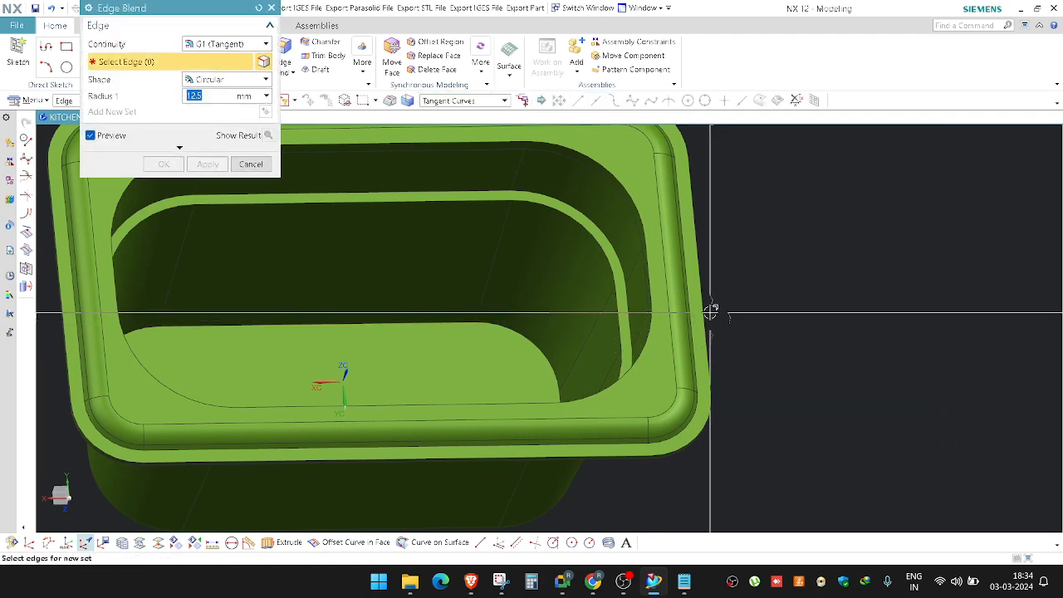
text(3)
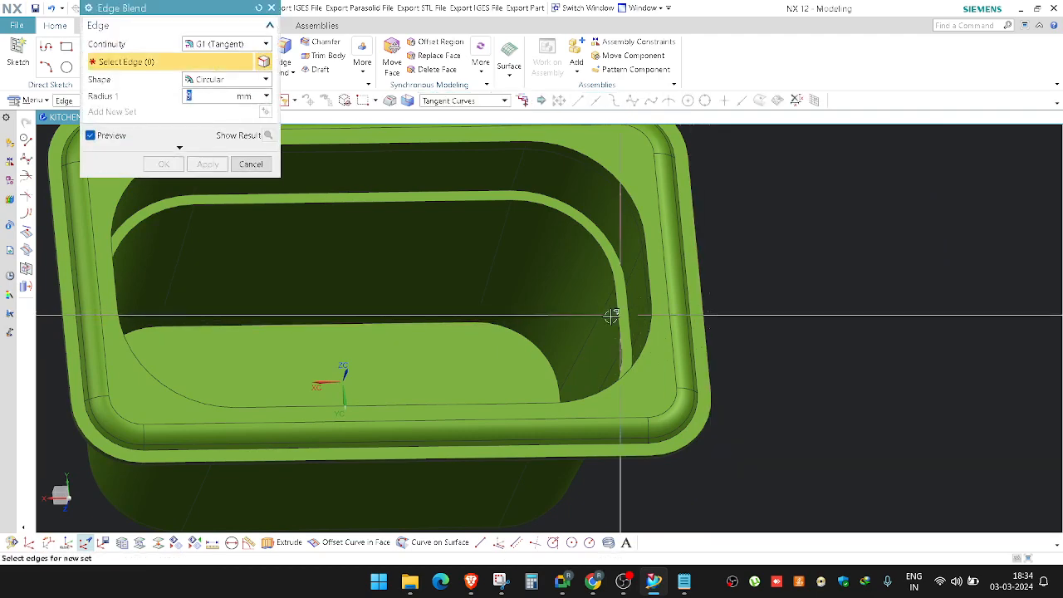
click(517, 329)
middle_click(638, 363)
Step: Cut the box on the Y plane and compare the new inner blend with the outer bottom corner
middle_drag(639, 363, 712, 359)
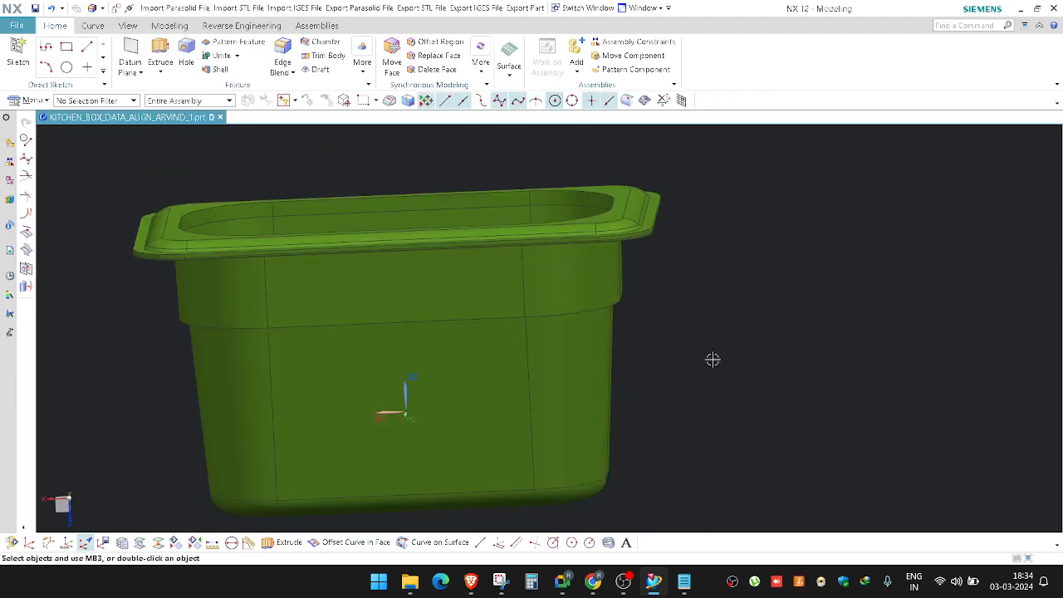
key(F8)
key(ctrl+h)
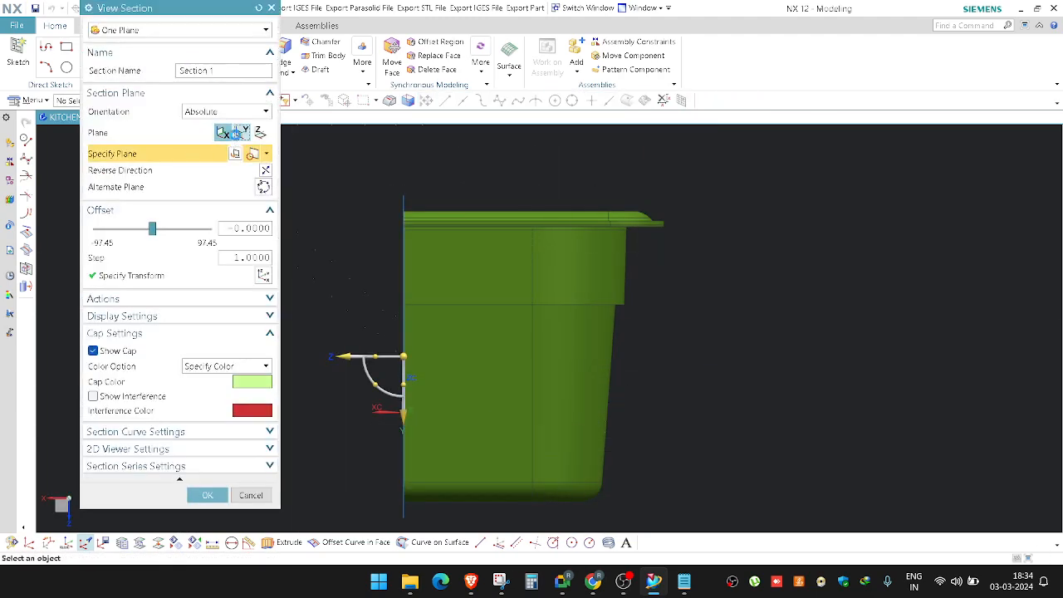
click(240, 133)
scroll(581, 432, up, 6)
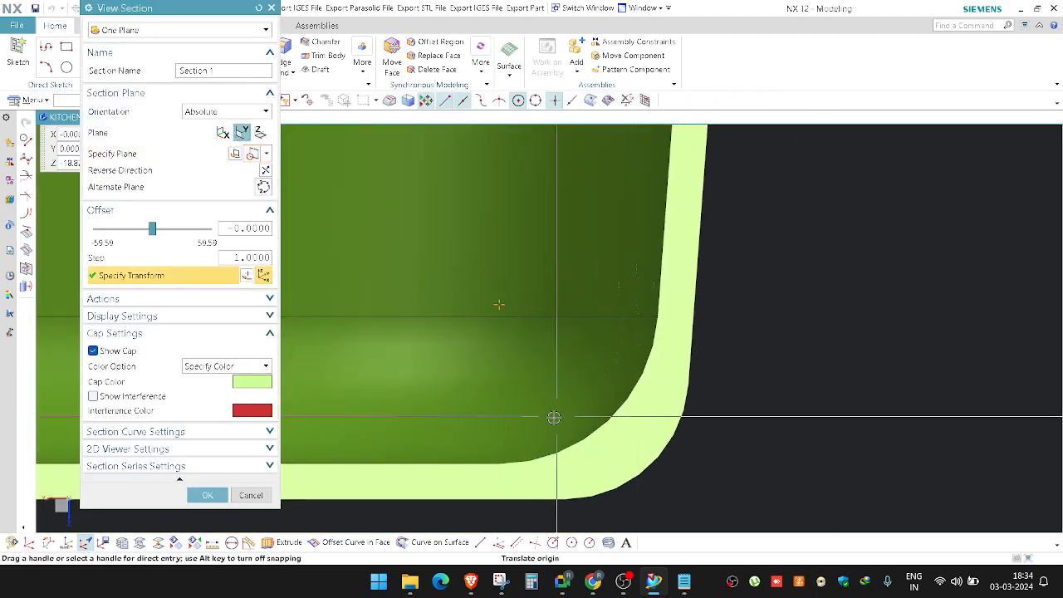
key(Escape)
Step: Try a smaller radius on the inner bottom edge blend
scroll(598, 417, down, 6)
middle_drag(553, 427, 536, 311)
key(b)
click(523, 328)
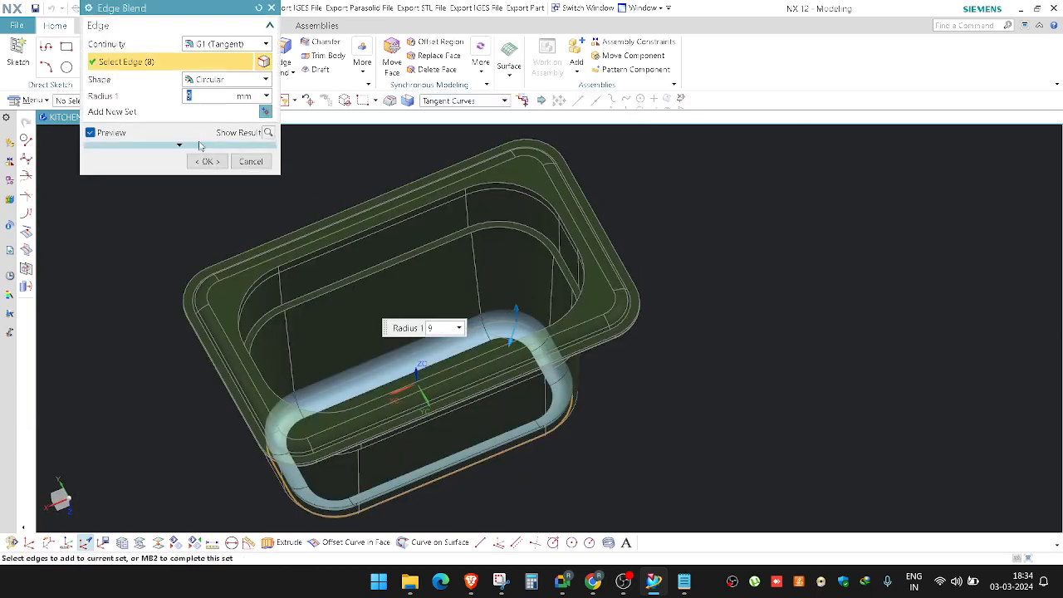
click(208, 161)
Step: Section the box on the Y plane and examine how evenly the wall thickness runs around the reduced inner blend
middle_drag(498, 249, 688, 359)
key(F8)
key(ctrl+h)
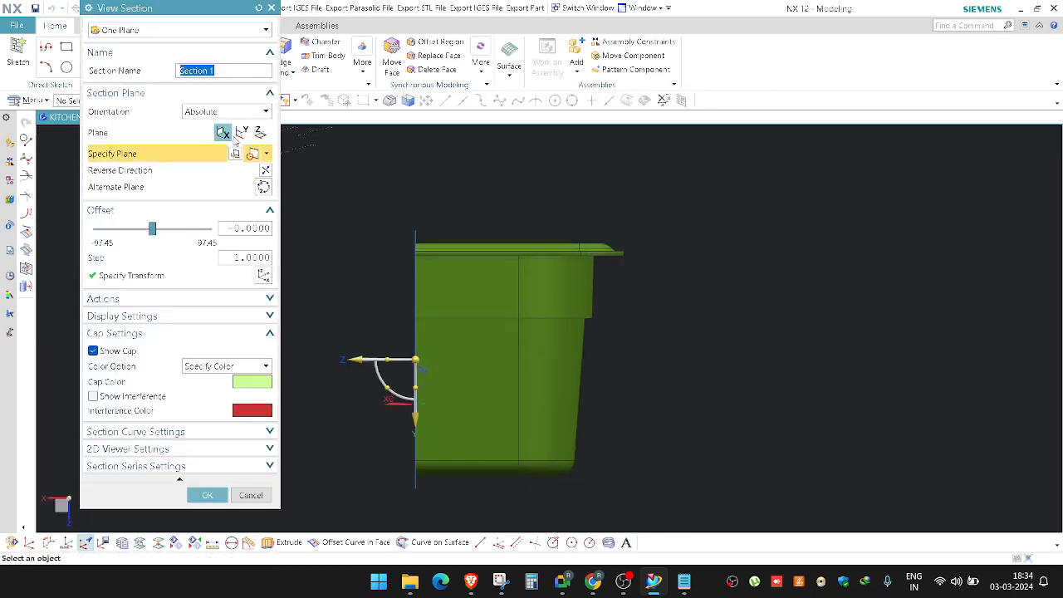
scroll(543, 388, up, 3)
scroll(543, 388, up, 4)
scroll(573, 249, up, 2)
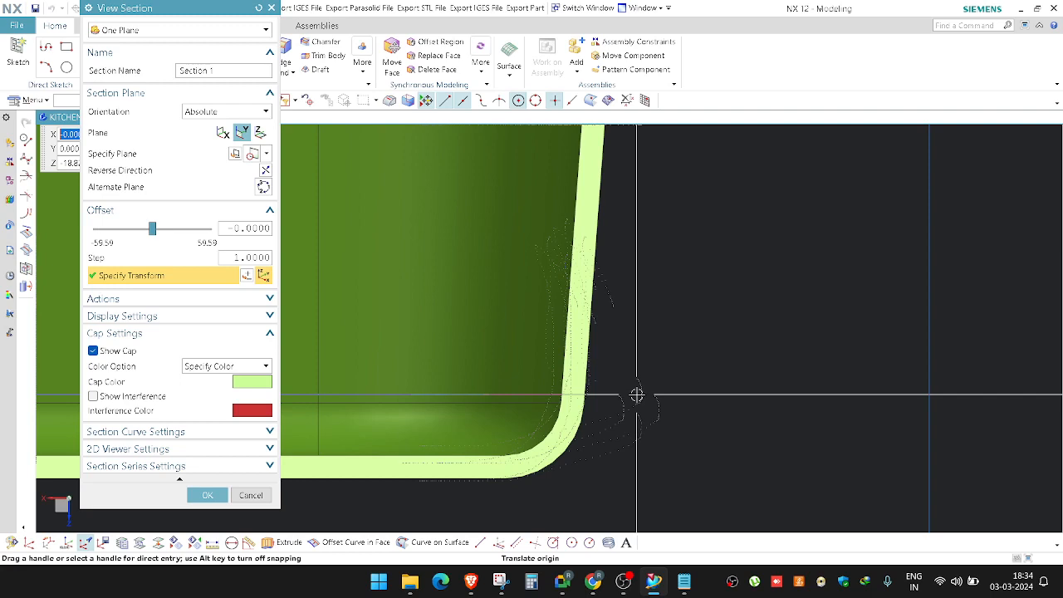
scroll(636, 395, down, 3)
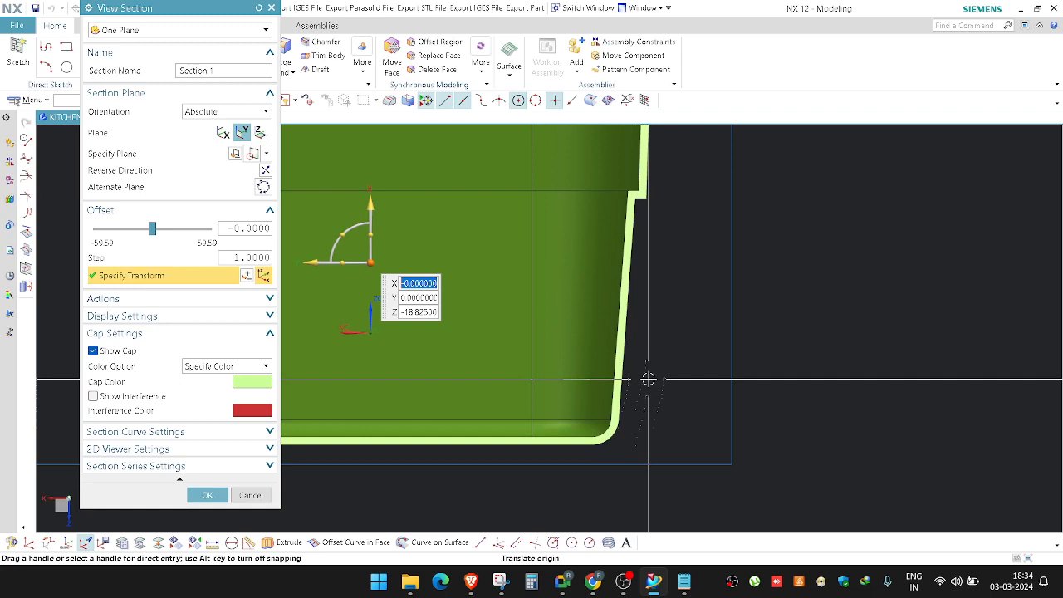
key(Escape)
Step: Undo the edge blend on the inner bottom edges
middle_drag(647, 377, 653, 446)
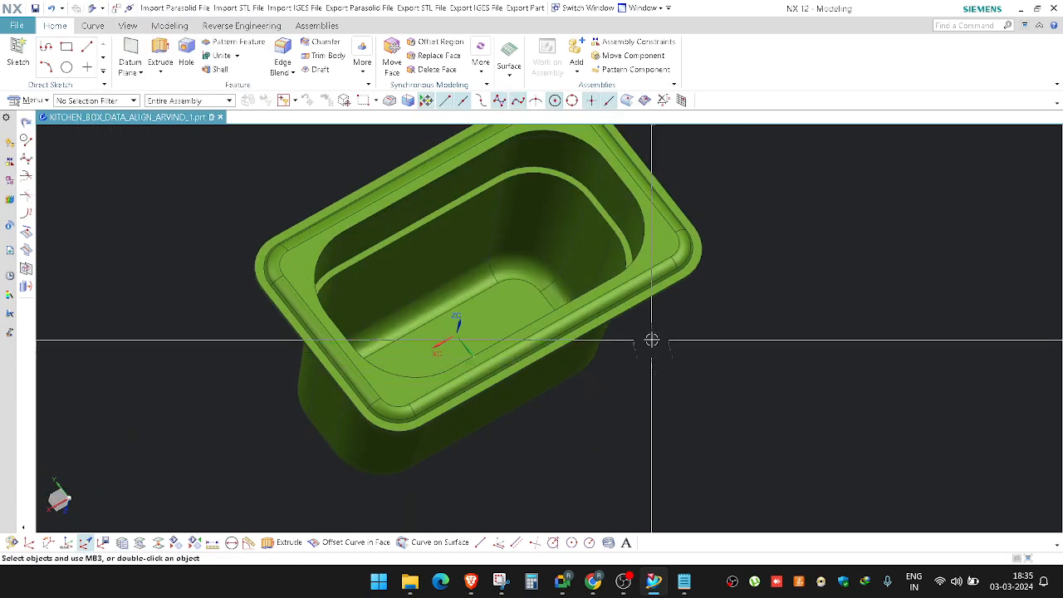
middle_drag(653, 337, 703, 353)
key(F8)
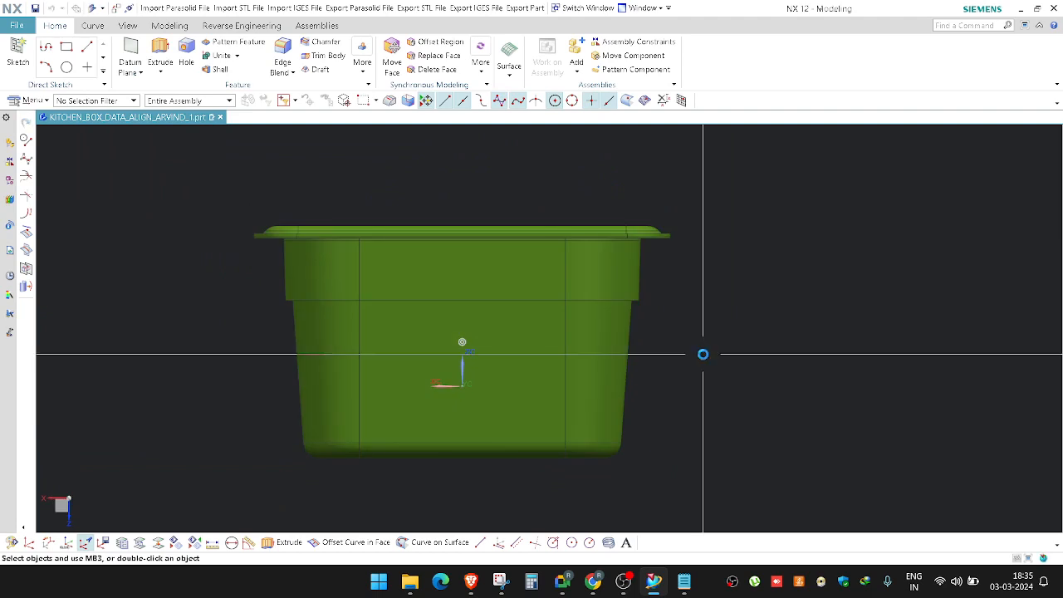
Step: Cut the solid with a Y-plane view section and update the display of the sharp inner bottom corner
key(ctrl+h)
click(242, 133)
scroll(624, 475, up, 4)
scroll(624, 476, up, 8)
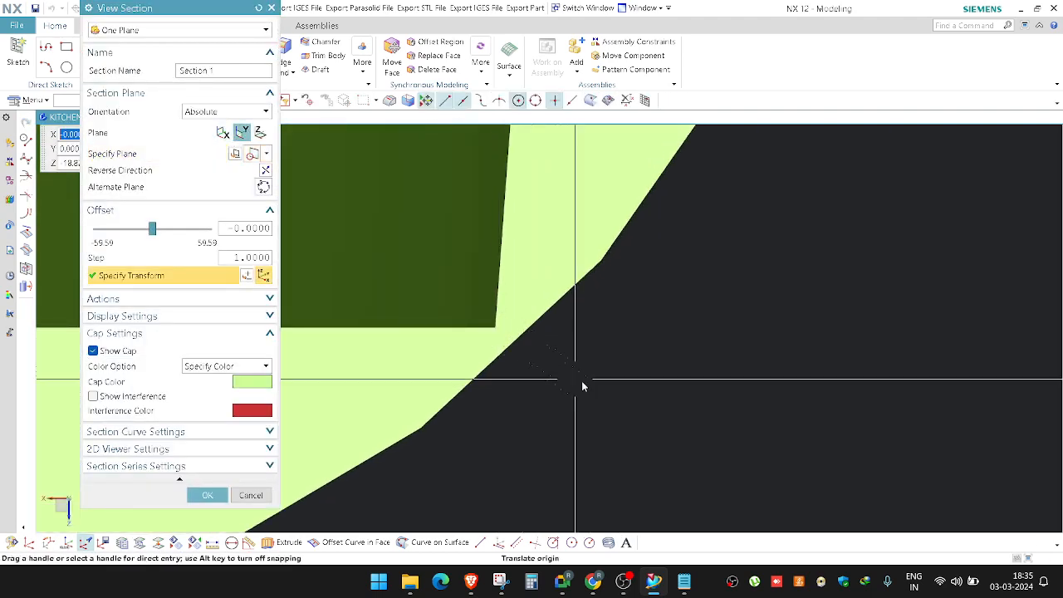
right_click(649, 370)
click(718, 138)
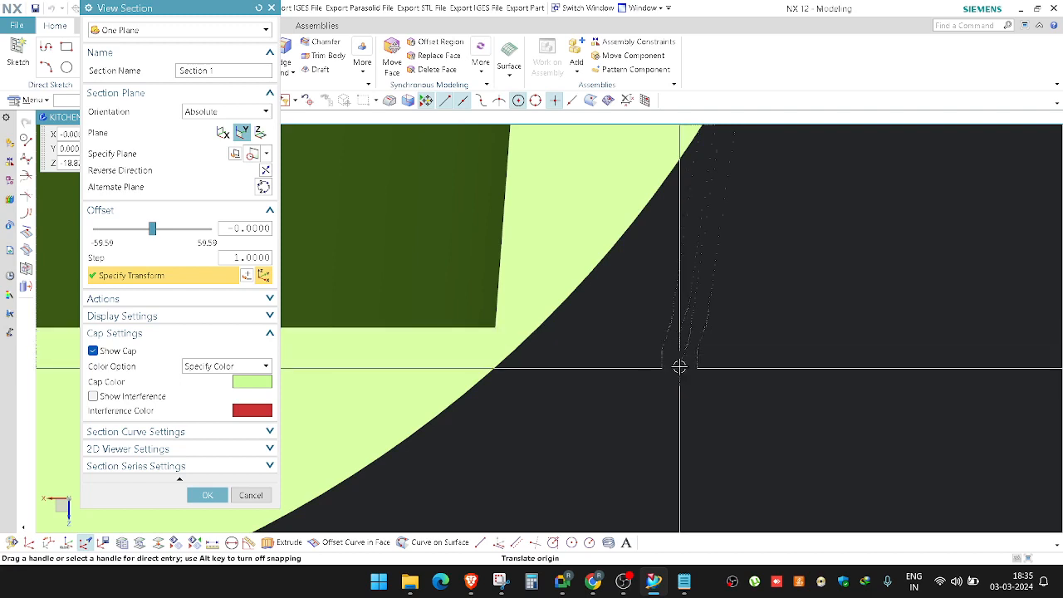
Step: Examine the full sectioned profile with its stepped walls and bottom corners, and leave the view section
scroll(679, 355, down, 5)
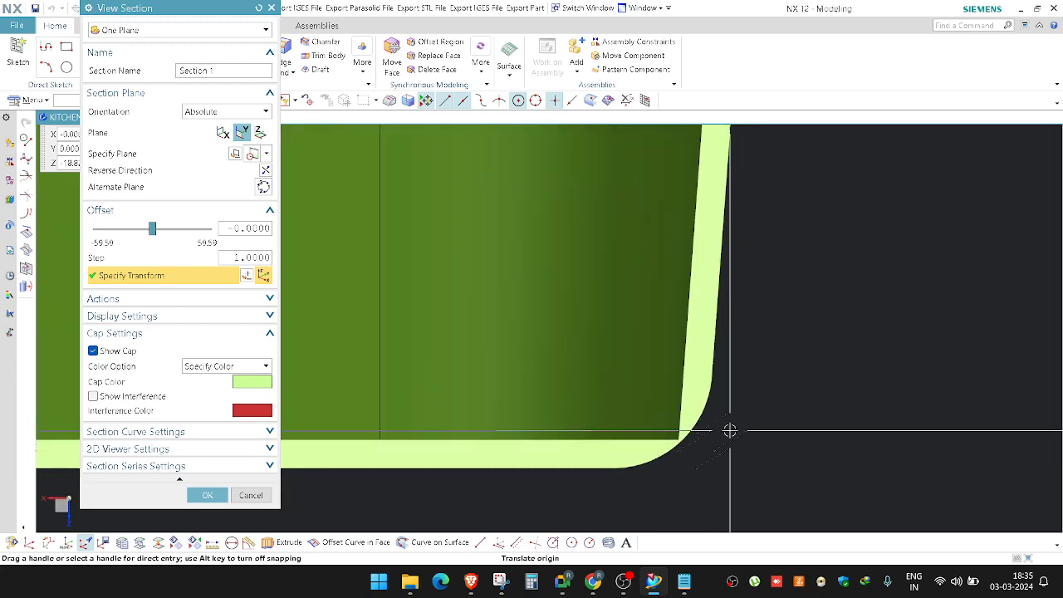
scroll(731, 430, down, 2)
scroll(494, 451, up, 5)
scroll(431, 418, down, 4)
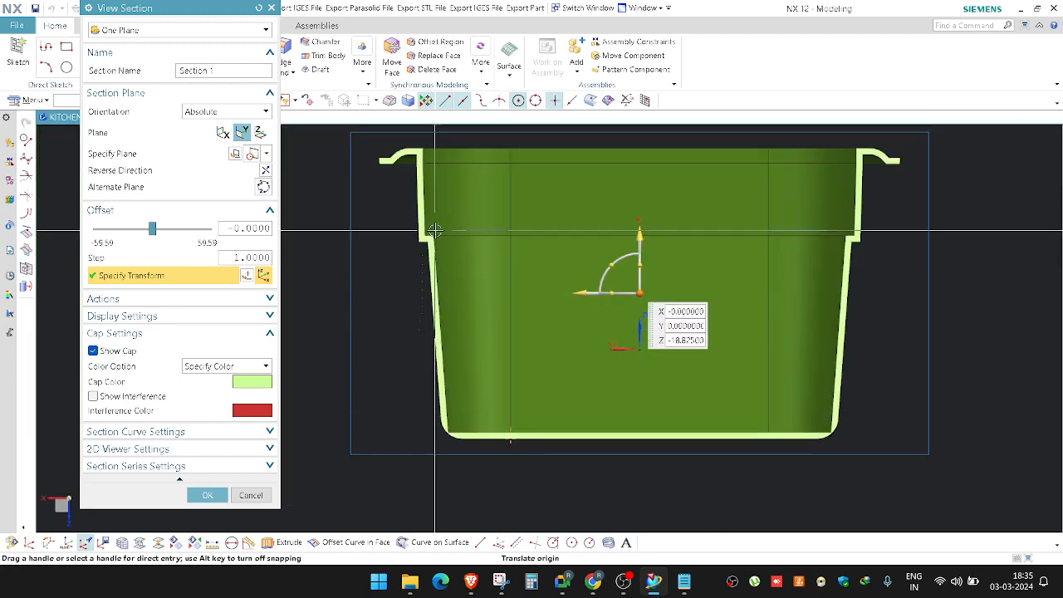
scroll(431, 228, up, 4)
scroll(414, 304, down, 5)
key(Escape)
Step: Show the hidden scanned facet body together with the green solid
middle_drag(631, 320, 802, 328)
key(ctrl+shift+k)
click(809, 236)
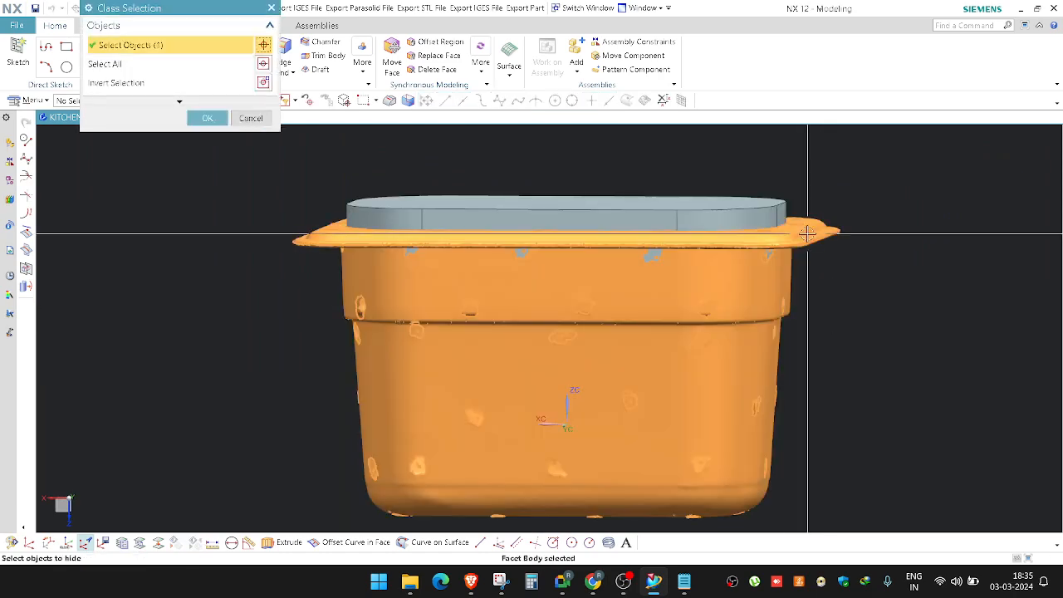
middle_click(835, 240)
middle_drag(834, 240, 859, 304)
Step: Display the bodies in wireframe and compare the wall's outer step corner with the scanned outline
right_drag(880, 284, 811, 284)
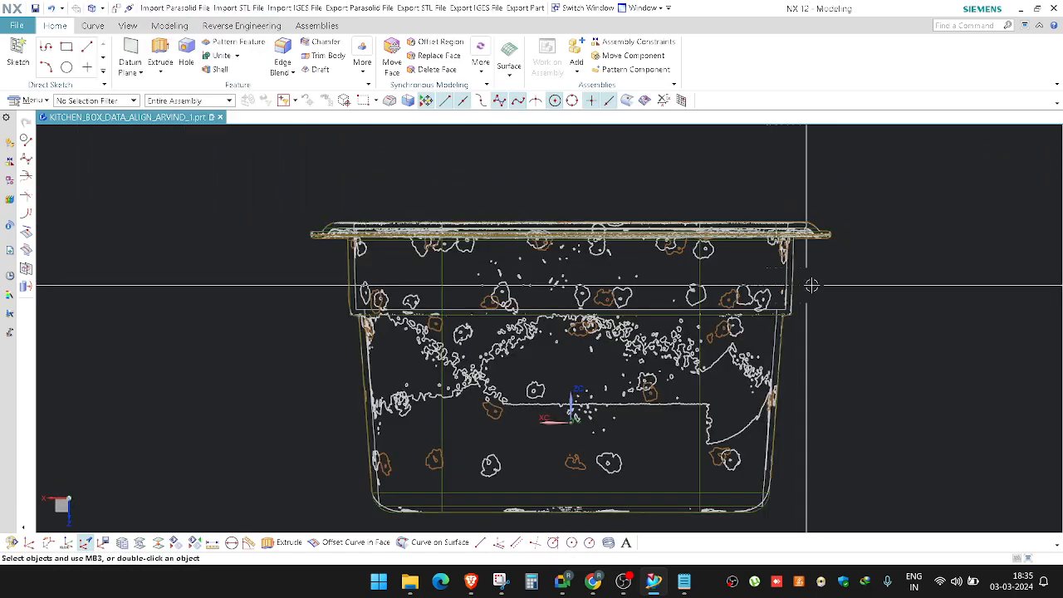
scroll(797, 309, up, 4)
scroll(797, 309, up, 5)
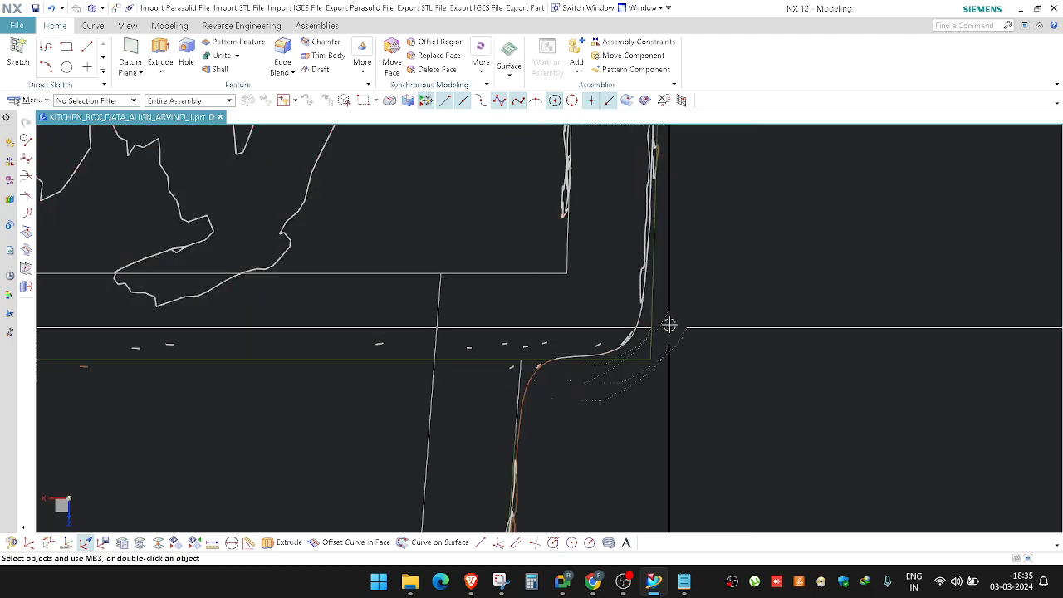
scroll(598, 322, down, 5)
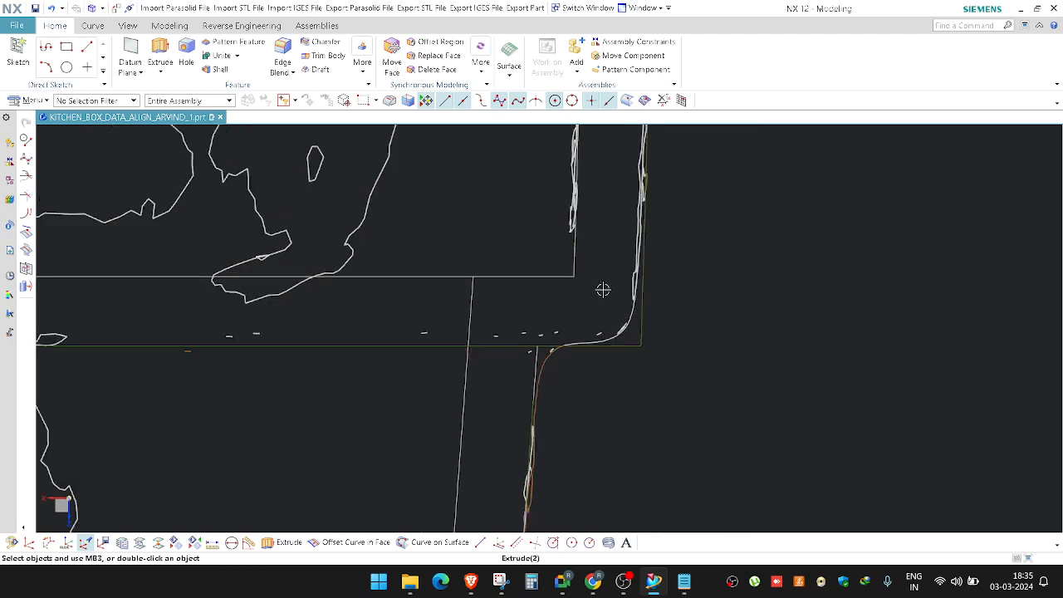
shift+middle_drag(640, 263, 648, 303)
Step: Compare the solid's bottom corner radius with the scanned outline in wireframe, and return to the shaded display
scroll(634, 391, down, 5)
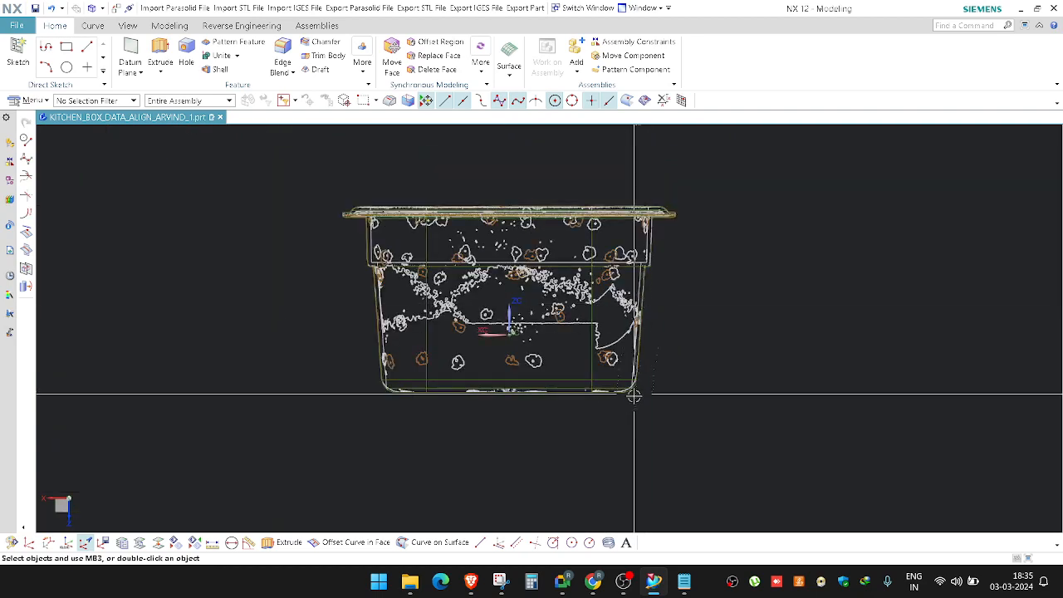
scroll(640, 374, up, 5)
shift+middle_drag(667, 356, 648, 371)
scroll(647, 371, up, 3)
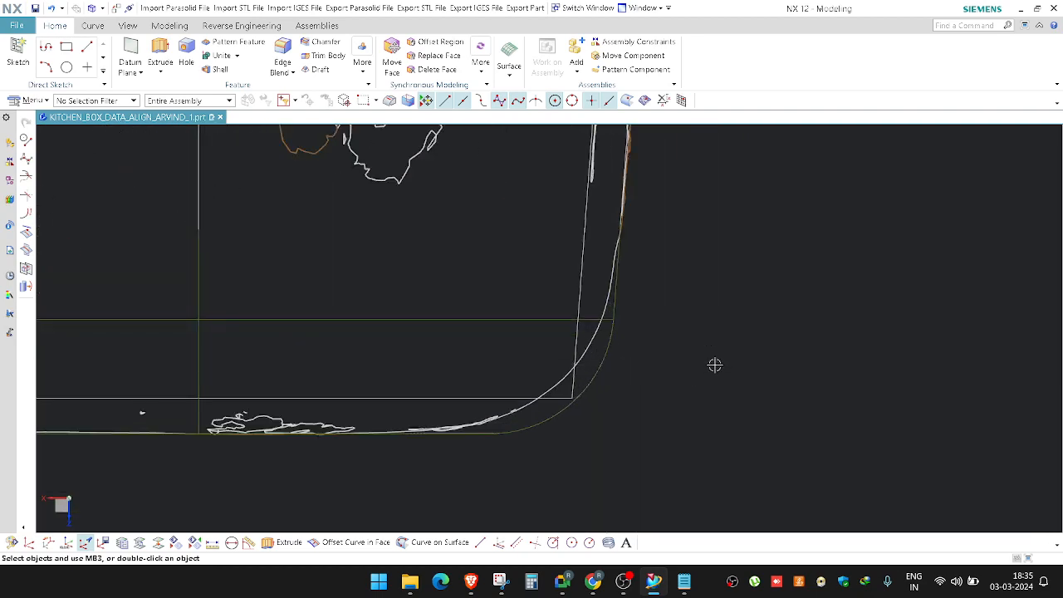
right_drag(637, 423, 643, 287)
scroll(659, 324, up, 1)
scroll(661, 324, down, 5)
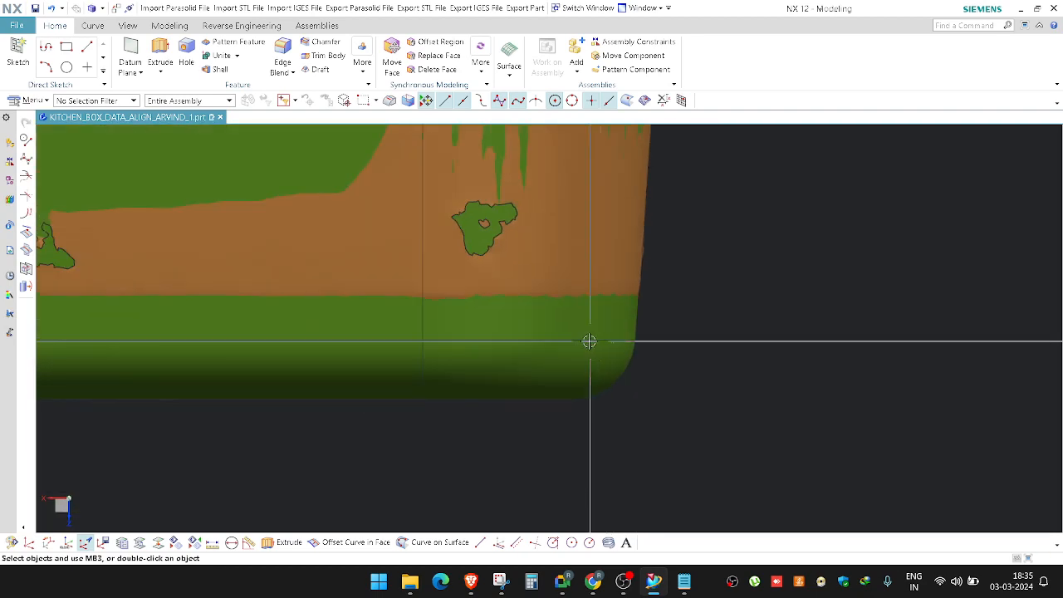
Step: Compare the rounded bottom corner of the solid with the scanned outline in wireframe display
mouse_move(589, 332)
middle_down()
mouse_move(584, 295)
mouse_move(619, 307)
middle_up()
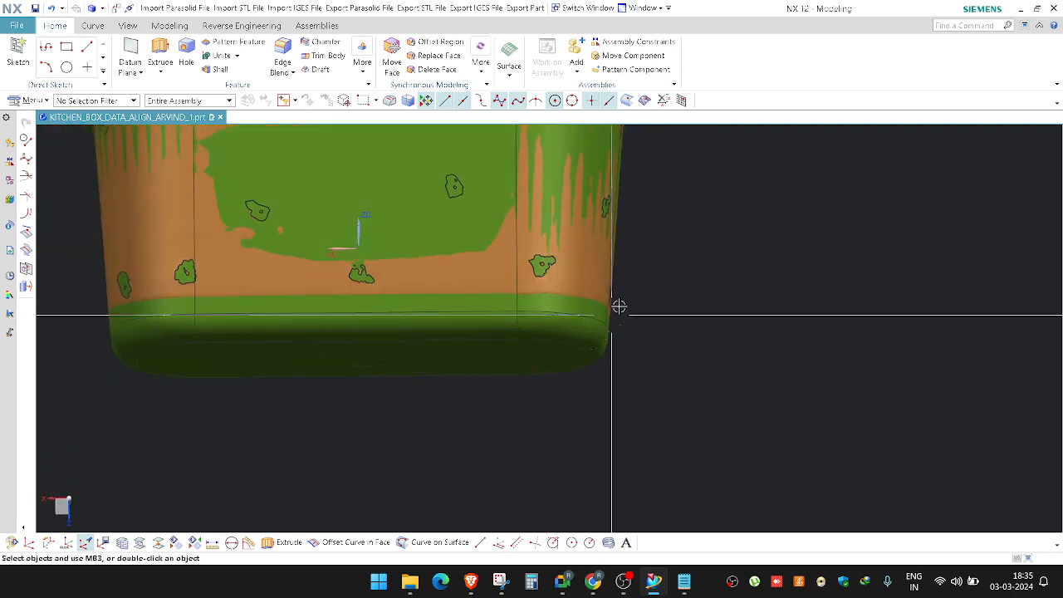
right_drag(717, 372, 614, 346)
scroll(596, 357, up, 3)
scroll(614, 399, down, 2)
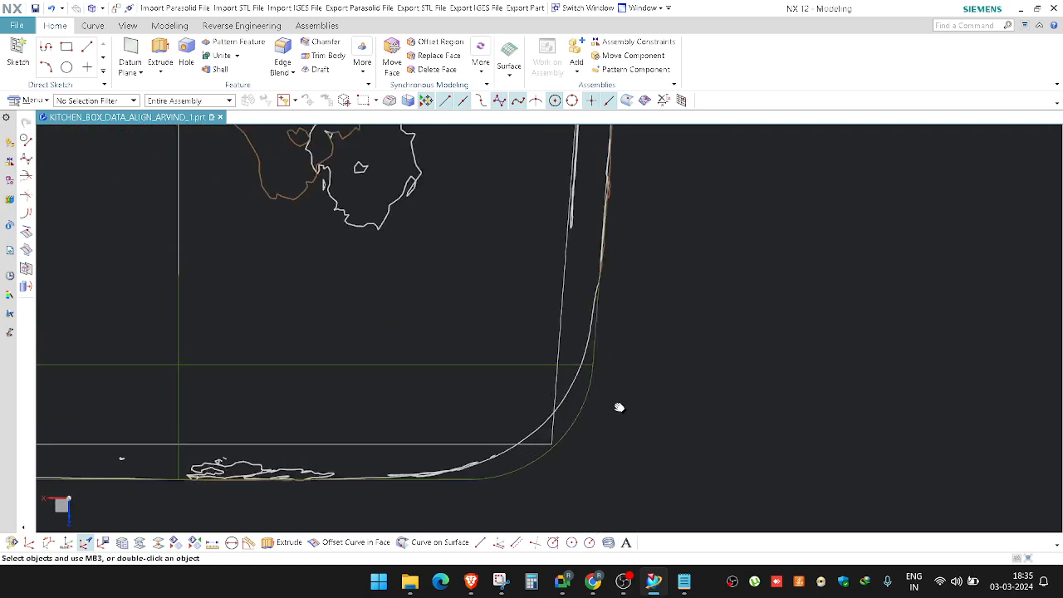
scroll(616, 421, up, 4)
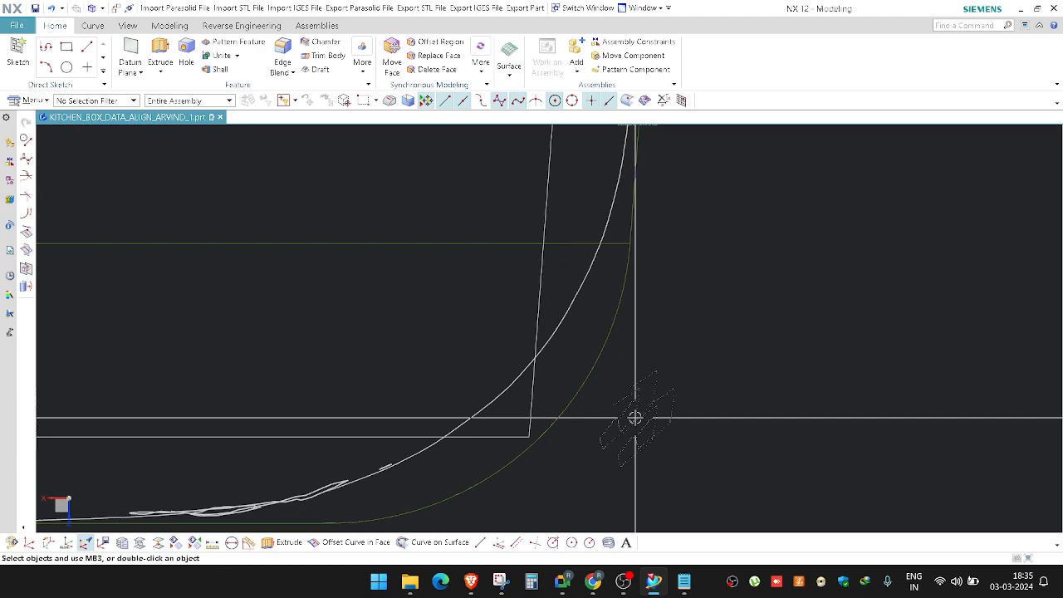
Step: Inspect the blended bottom edge around the base in shaded display, from underneath and from the side
mouse_move(634, 417)
middle_down()
mouse_move(664, 437)
mouse_move(683, 365)
mouse_move(600, 407)
mouse_move(593, 358)
mouse_move(622, 278)
mouse_move(460, 315)
mouse_move(413, 373)
mouse_move(408, 330)
middle_up()
scroll(618, 203, up, 3)
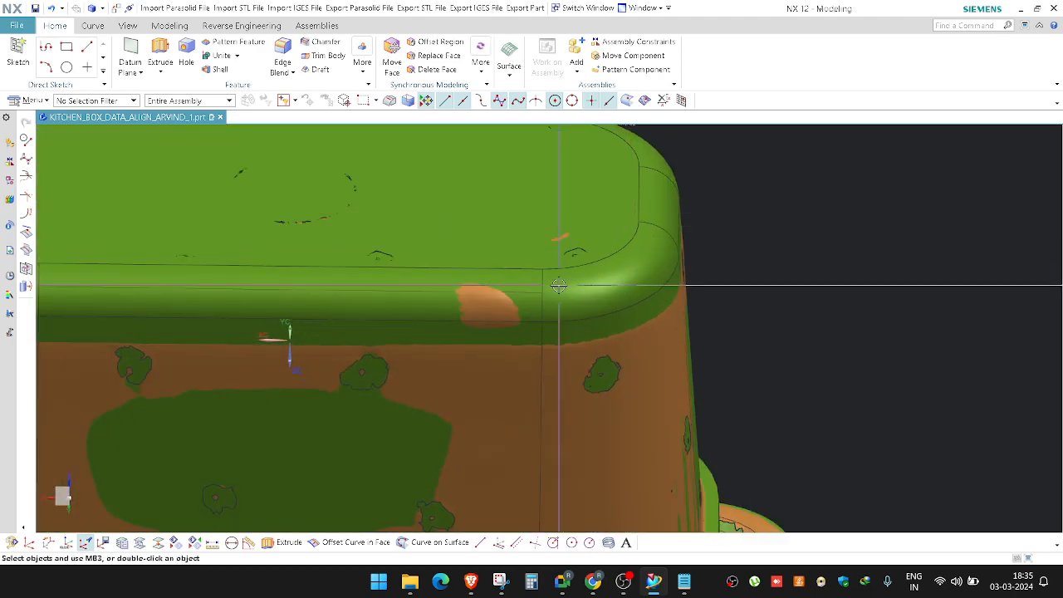
scroll(486, 296, down, 5)
scroll(562, 323, up, 6)
scroll(401, 294, down, 4)
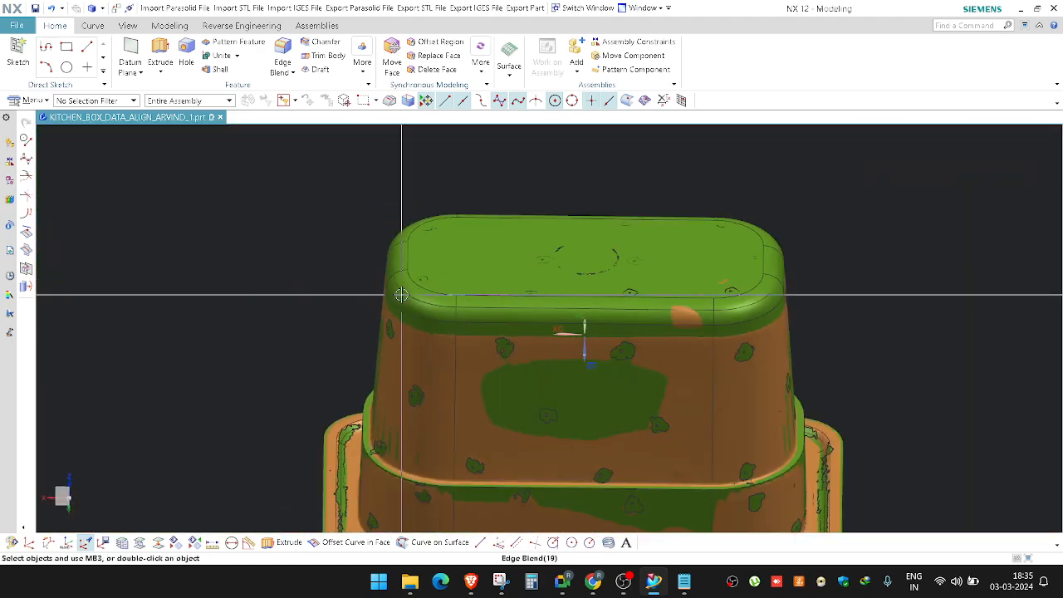
scroll(833, 273, up, 3)
scroll(792, 346, up, 2)
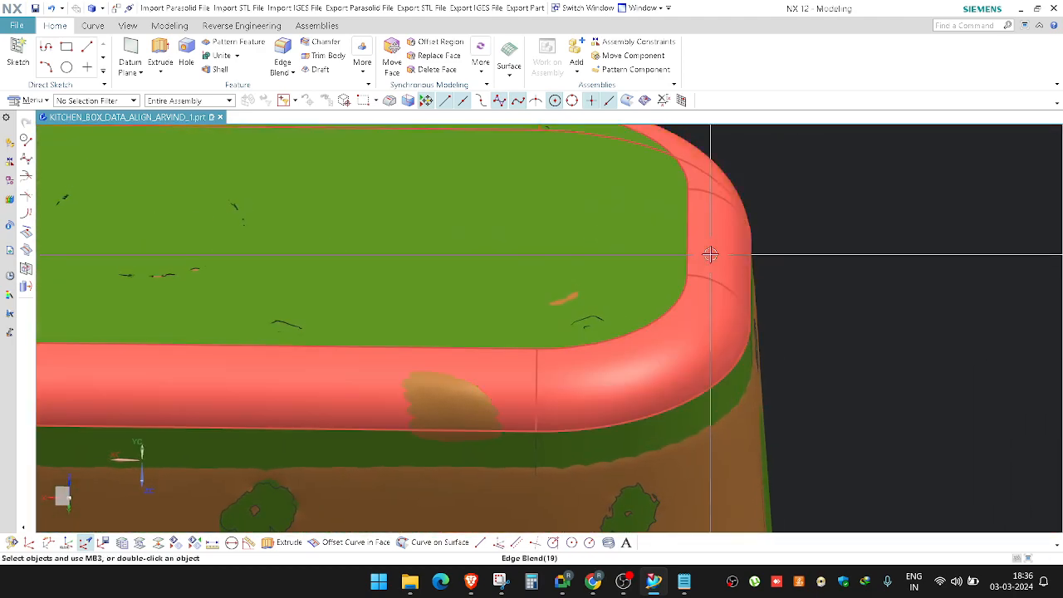
scroll(565, 237, down, 4)
middle_drag(560, 237, 550, 340)
shift+middle_drag(452, 356, 466, 126)
scroll(466, 126, down, 2)
scroll(304, 294, up, 3)
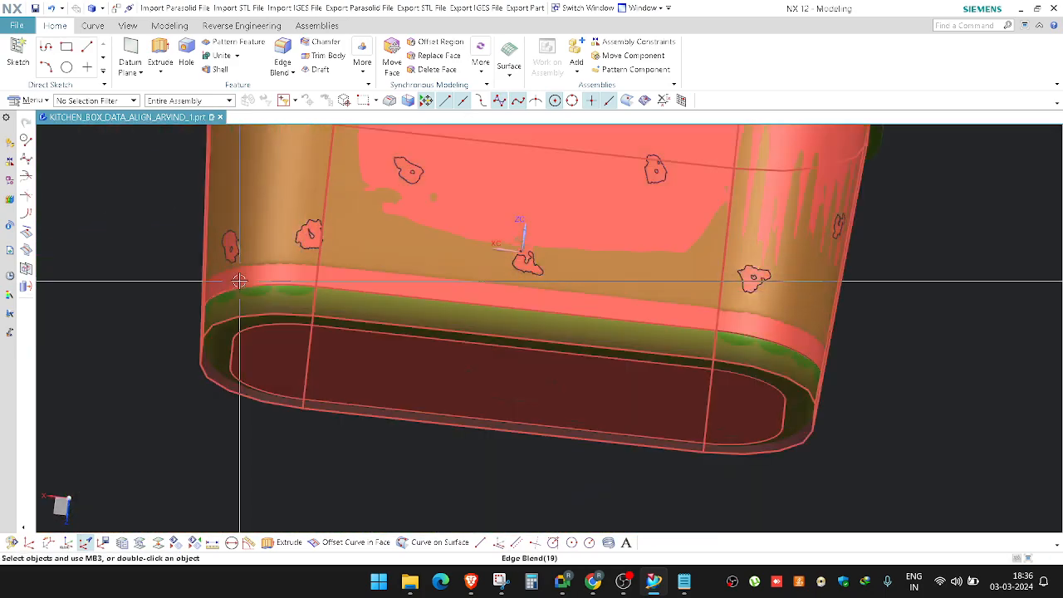
mouse_move(240, 281)
middle_down()
mouse_move(253, 297)
mouse_move(240, 301)
middle_up()
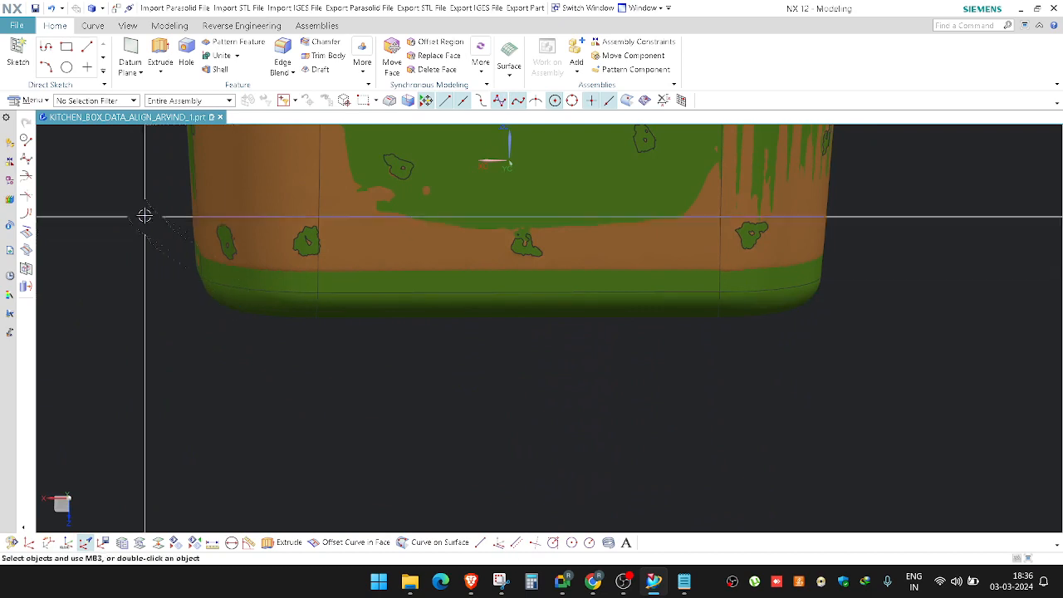
Step: Align the view squarely to the long side and compare the opposite bottom corner with the scanned outline in wireframe
key(F8)
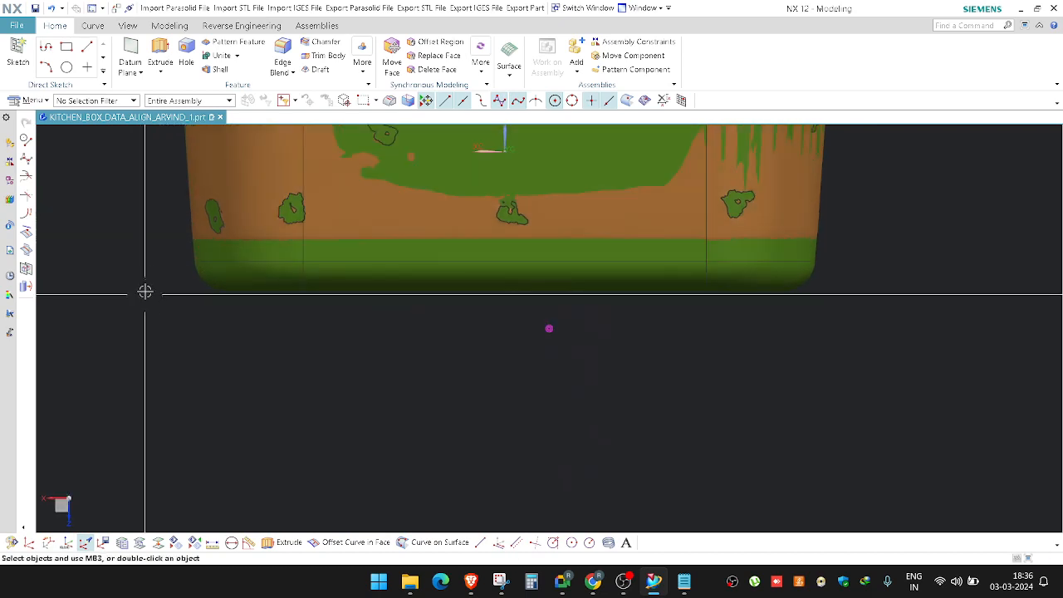
shift+middle_drag(144, 292, 176, 323)
scroll(191, 293, up, 3)
right_drag(199, 285, 135, 284)
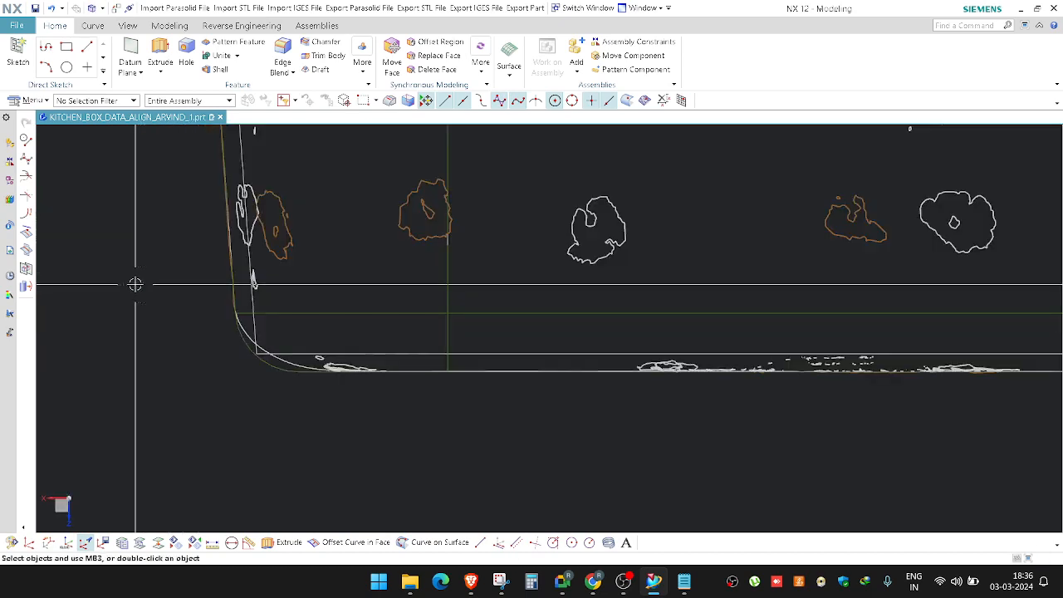
shift+middle_drag(180, 281, 198, 336)
scroll(201, 357, down, 2)
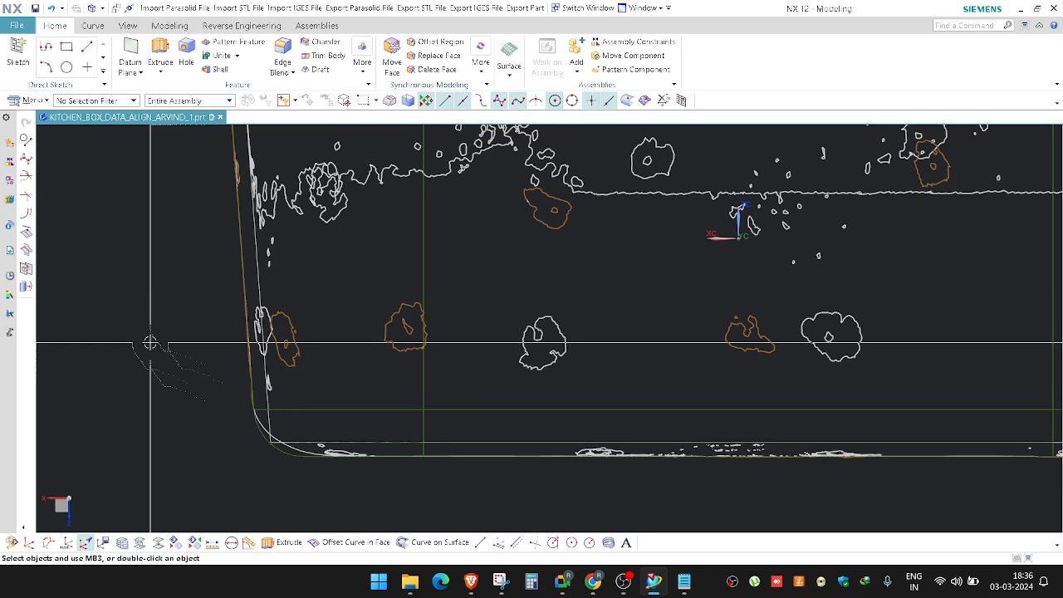
Step: Check the bottom edge blend against the scan by alternating between shaded and wireframe display
right_drag(152, 356, 160, 297)
scroll(220, 446, down, 3)
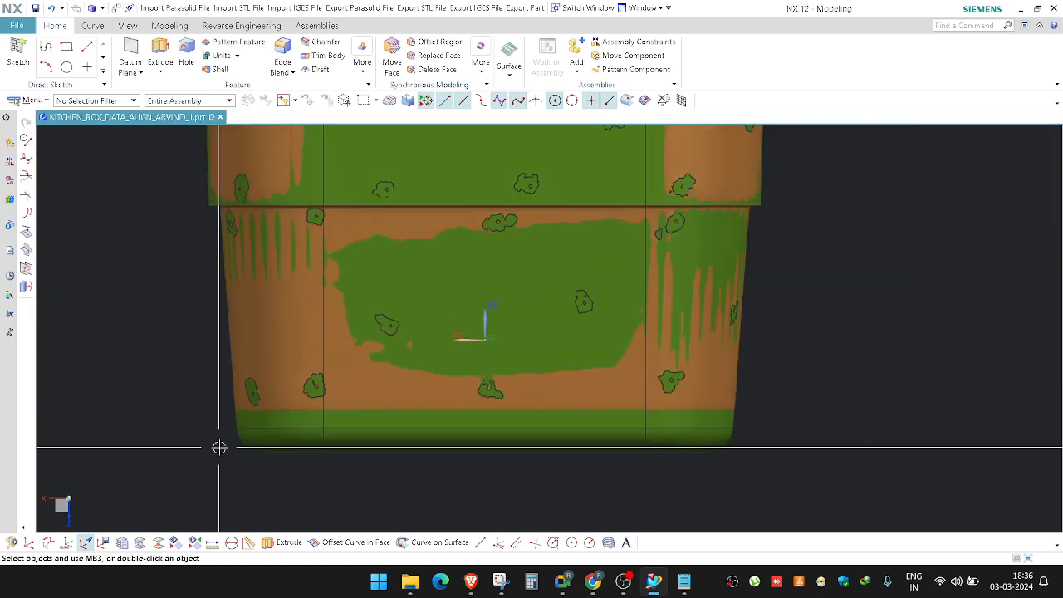
right_drag(247, 477, 312, 472)
scroll(317, 472, up, 6)
scroll(285, 444, down, 3)
scroll(182, 406, up, 2)
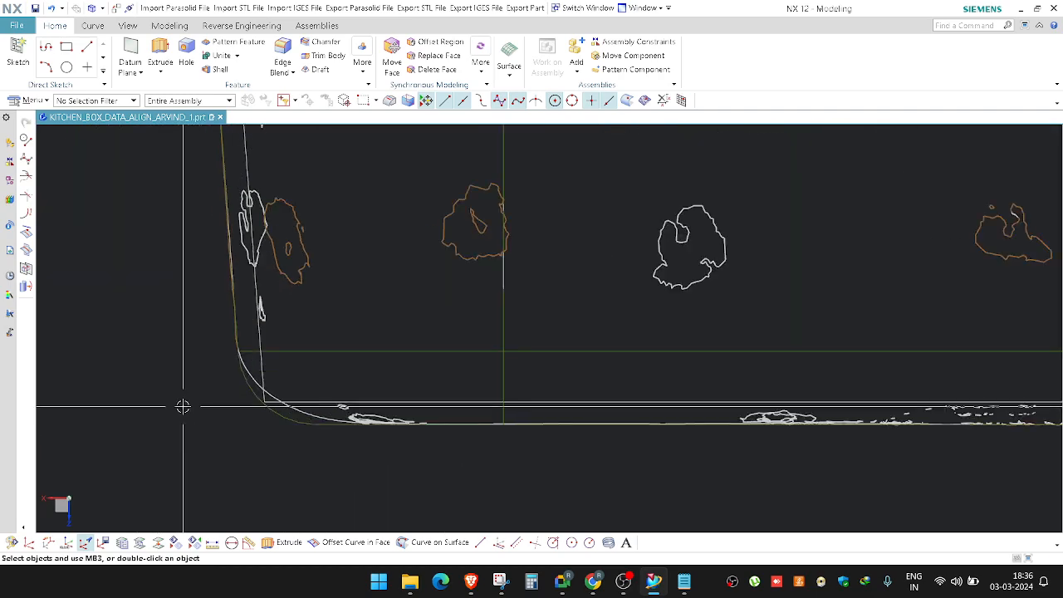
right_drag(182, 427, 285, 363)
scroll(285, 362, down, 1)
middle_drag(287, 362, 278, 363)
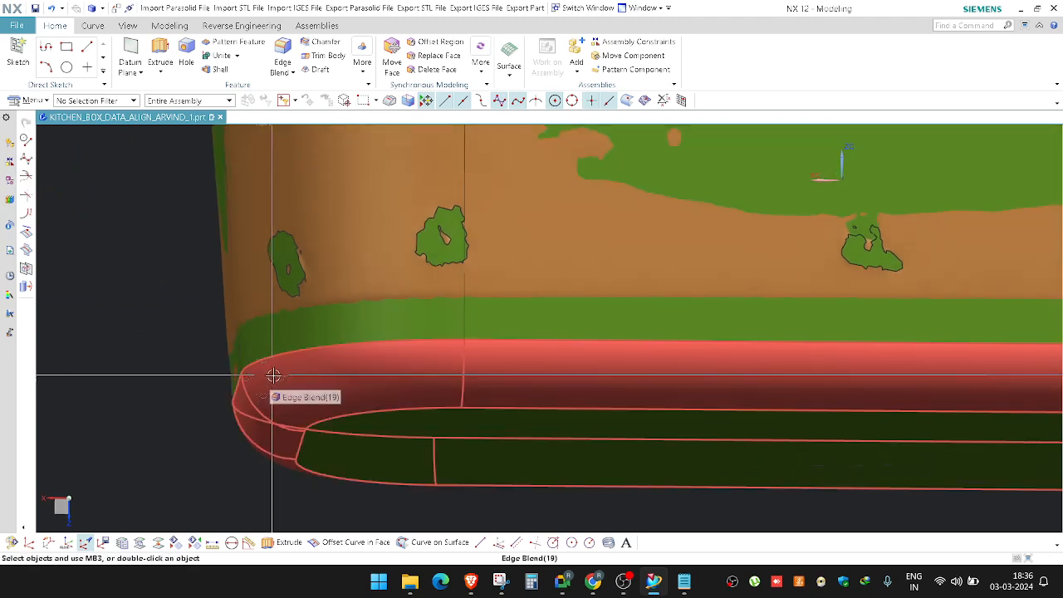
Step: Compare the bottom corner arc with the scanned curve close up in a squared wireframe view
key(F8)
scroll(200, 396, up, 3)
right_drag(198, 394, 153, 398)
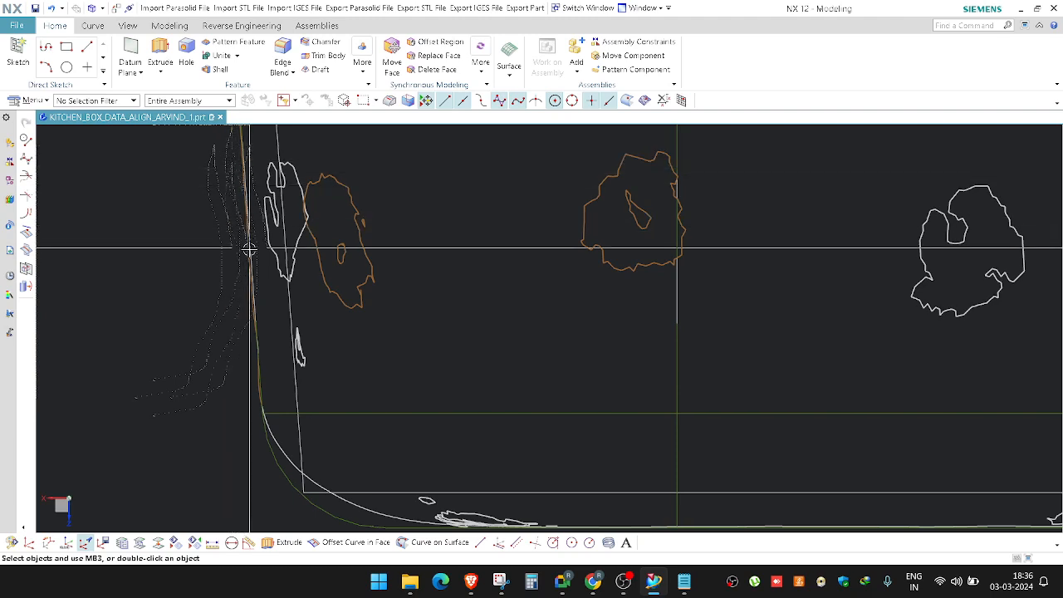
shift+middle_drag(268, 382, 258, 263)
shift+middle_drag(493, 438, 439, 443)
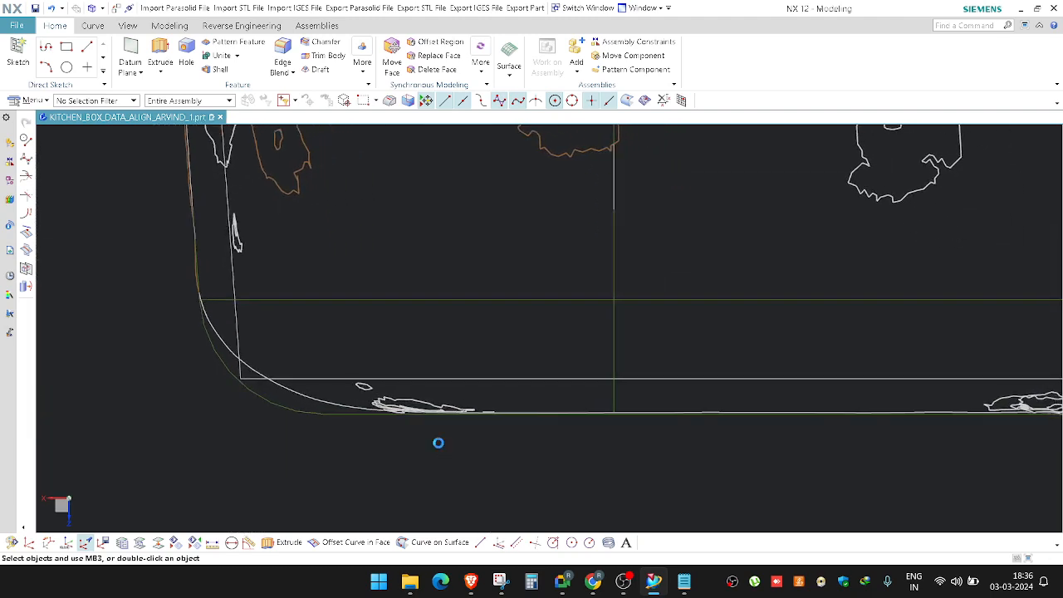
scroll(300, 453, up, 1)
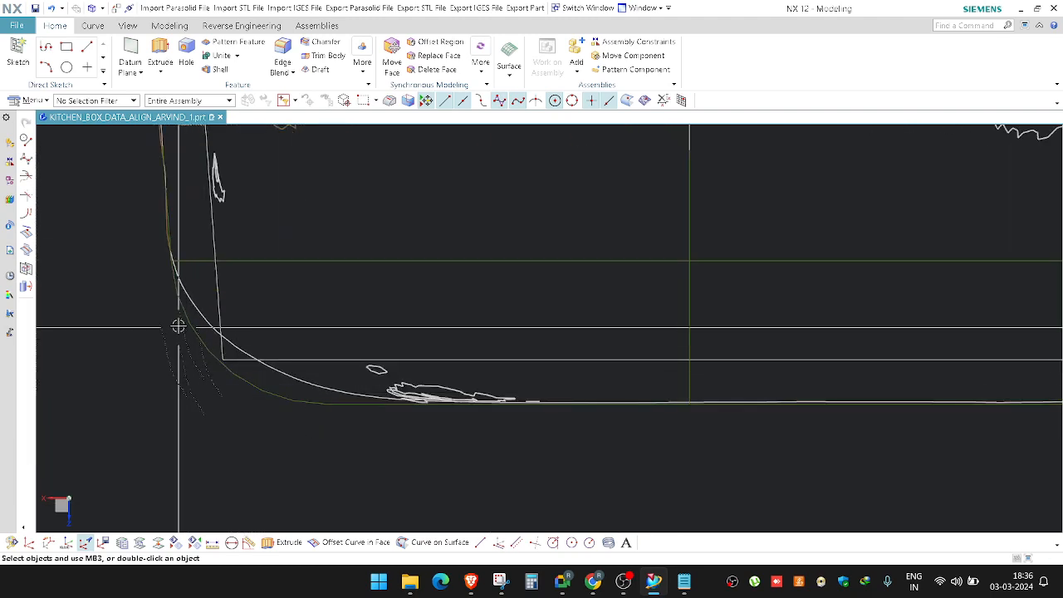
Step: Open the bottom Edge Blend for editing, check it against the scanned corner, then cancel and restore the shaded display
double_click(237, 368)
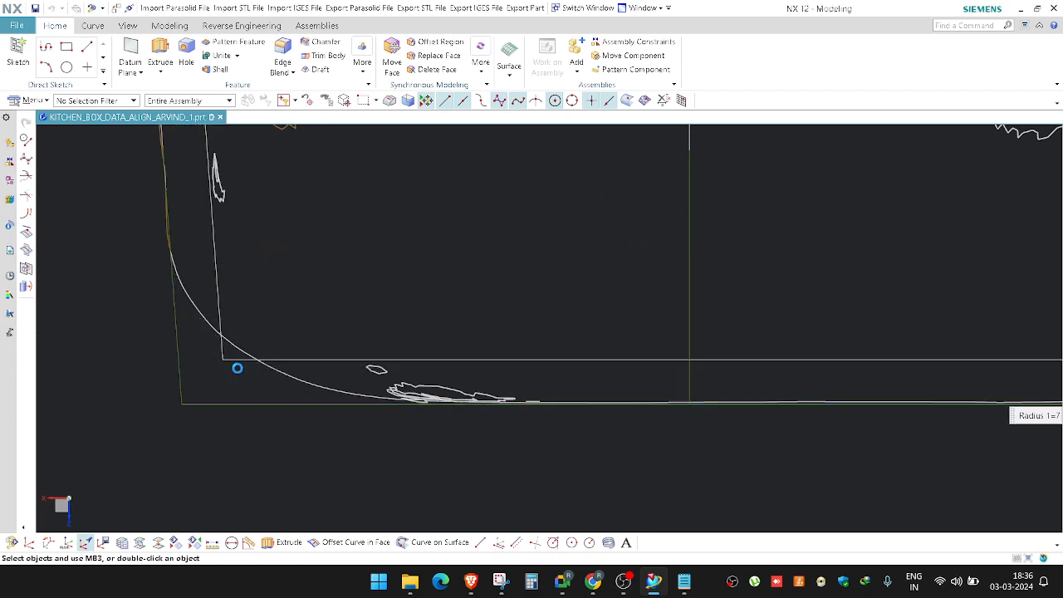
shift+middle_drag(229, 286, 276, 379)
scroll(259, 394, down, 6)
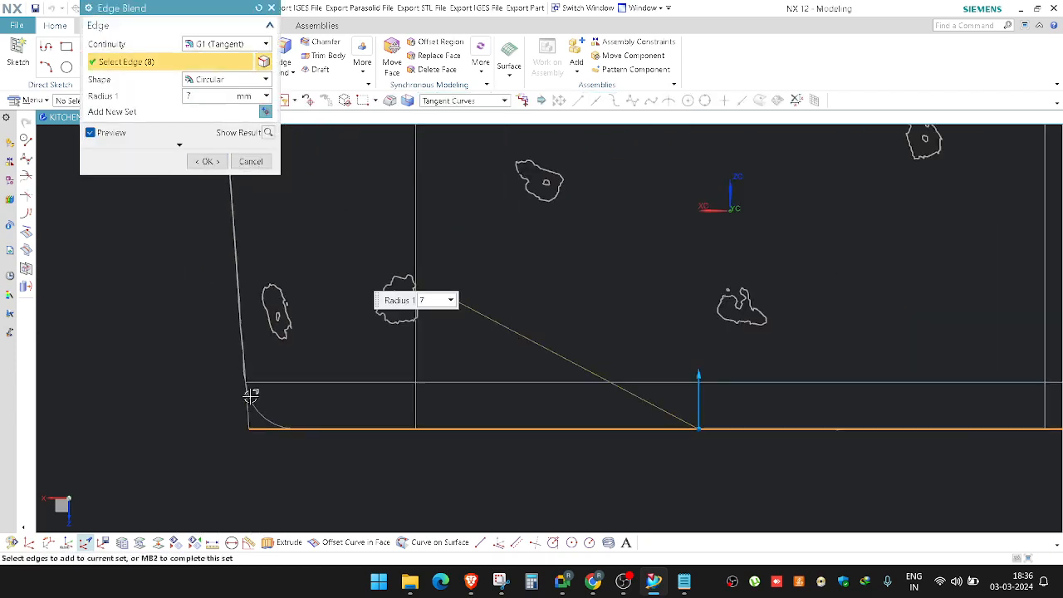
scroll(587, 409, up, 2)
scroll(670, 417, up, 1)
mouse_move(670, 417)
shift+middle_down()
mouse_move(429, 424)
mouse_move(437, 487)
shift+middle_up()
scroll(427, 430, down, 2)
key(Escape)
scroll(461, 433, down, 1)
scroll(462, 434, down, 3)
right_drag(437, 487, 709, 242)
scroll(556, 290, up, 2)
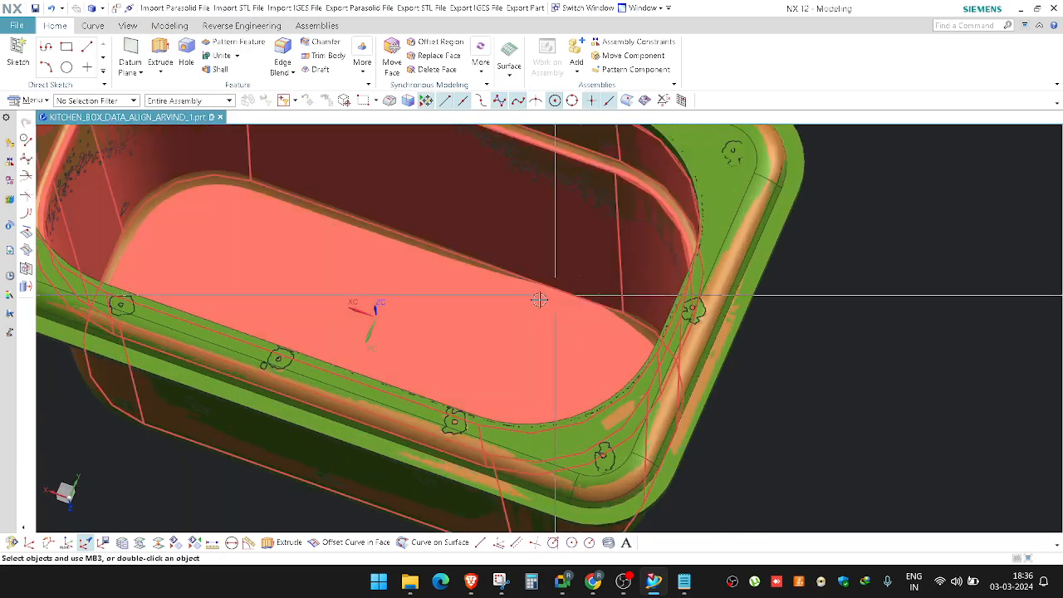
Step: Reopen the bottom Edge Blend from a squared side view, review its corners against the scan, and accept its 7 mm radius
middle_drag(538, 314, 810, 363)
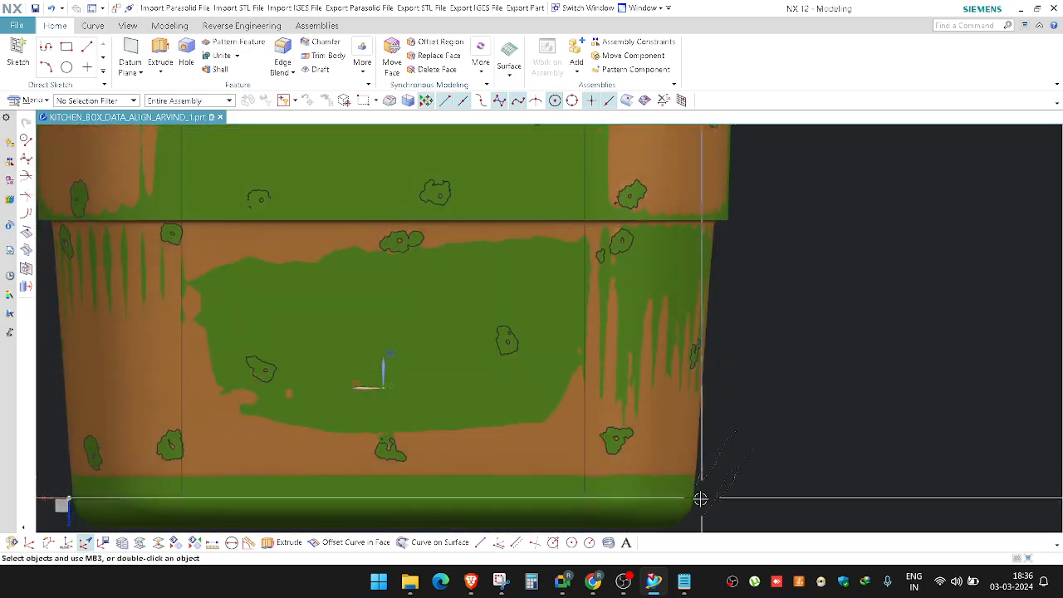
scroll(700, 498, up, 3)
shift+middle_drag(703, 458, 693, 378)
scroll(638, 394, up, 3)
double_click(636, 400)
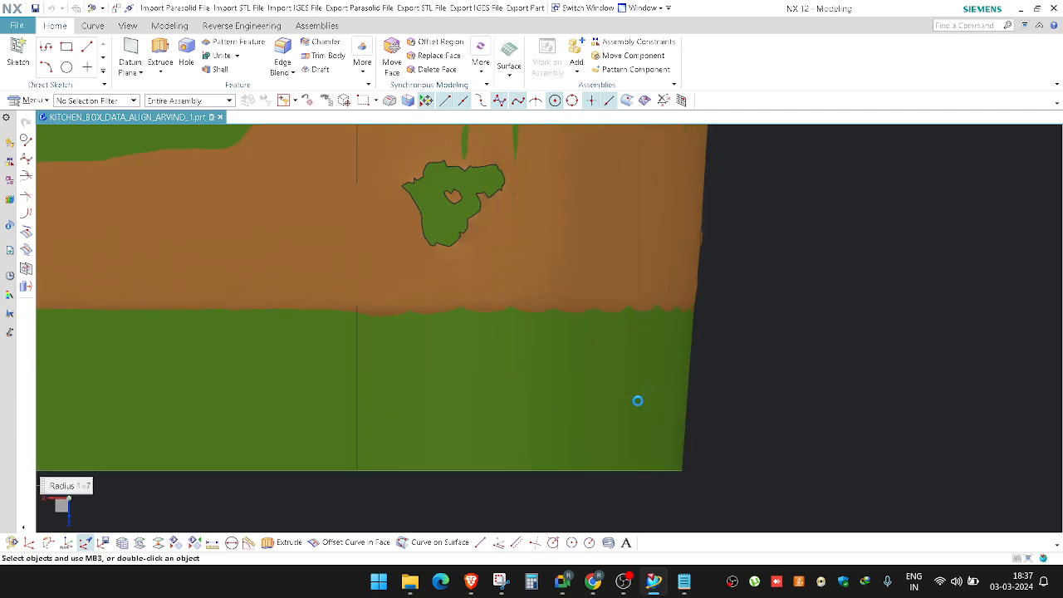
scroll(473, 385, down, 4)
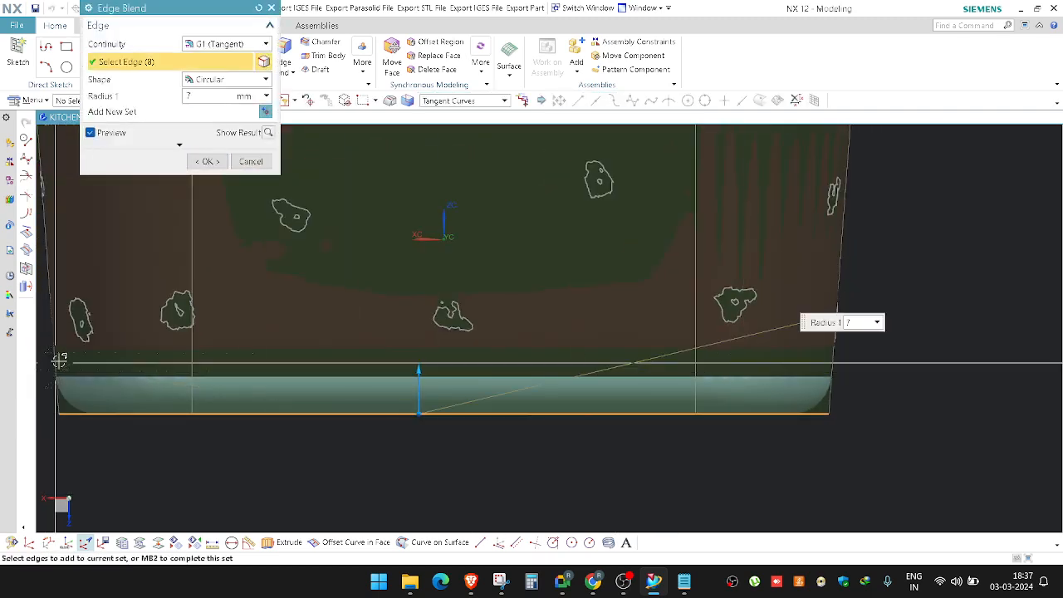
shift+middle_drag(420, 367, 607, 368)
scroll(240, 339, up, 4)
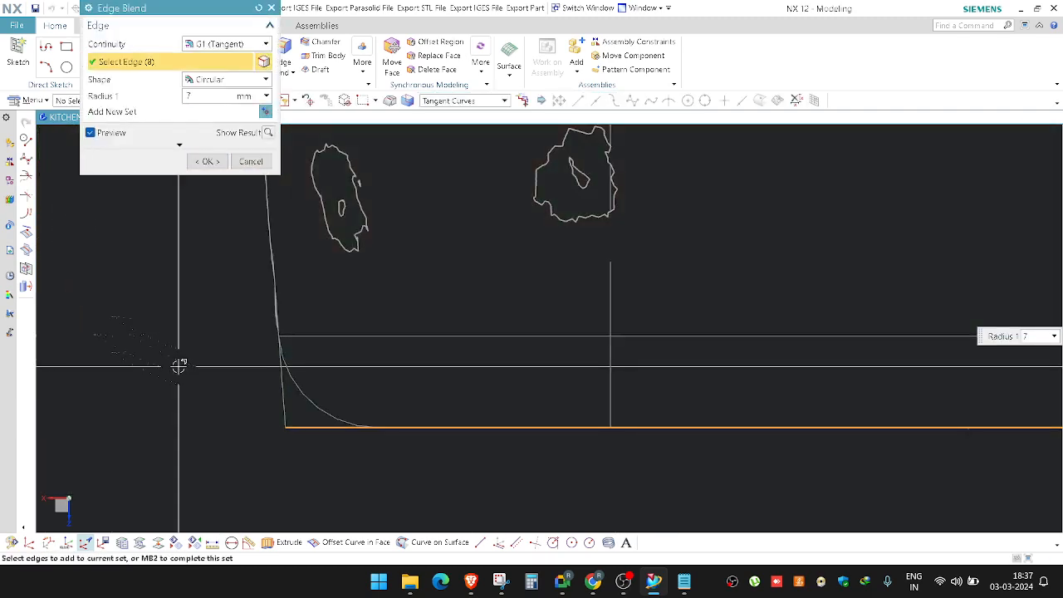
scroll(179, 364, down, 3)
middle_click(179, 365)
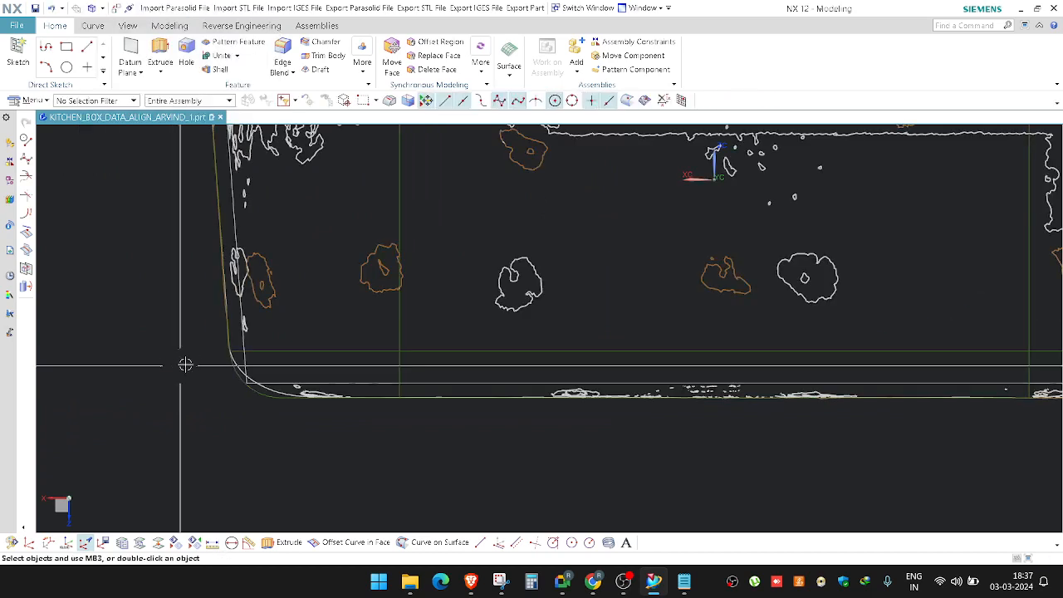
Step: Update the display and measure the radii of the scanned corner curve and the bottom blend face with dynamic Geometric Properties
scroll(199, 370, up, 2)
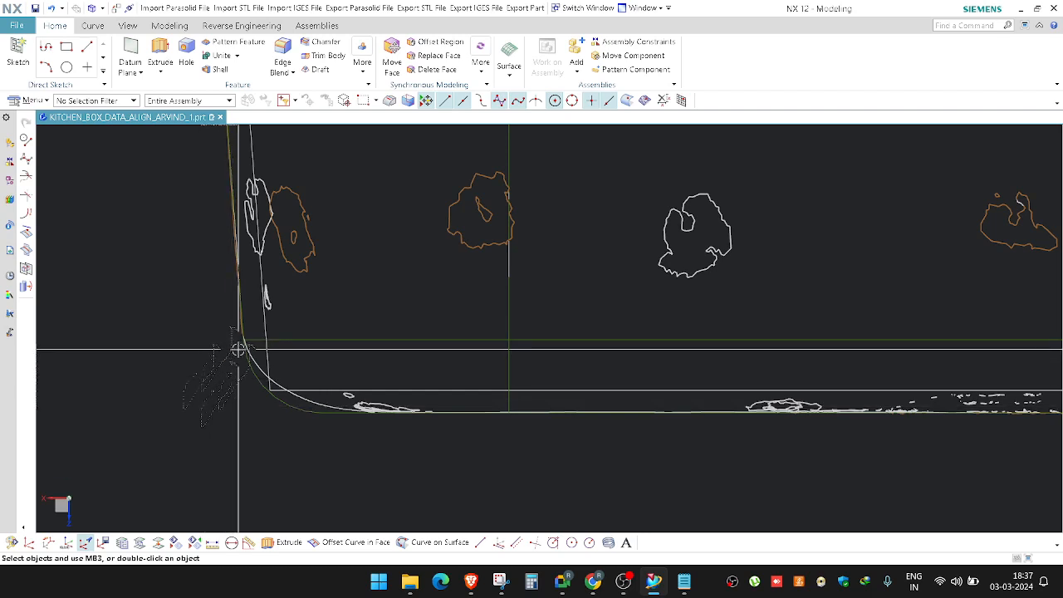
right_click(138, 214)
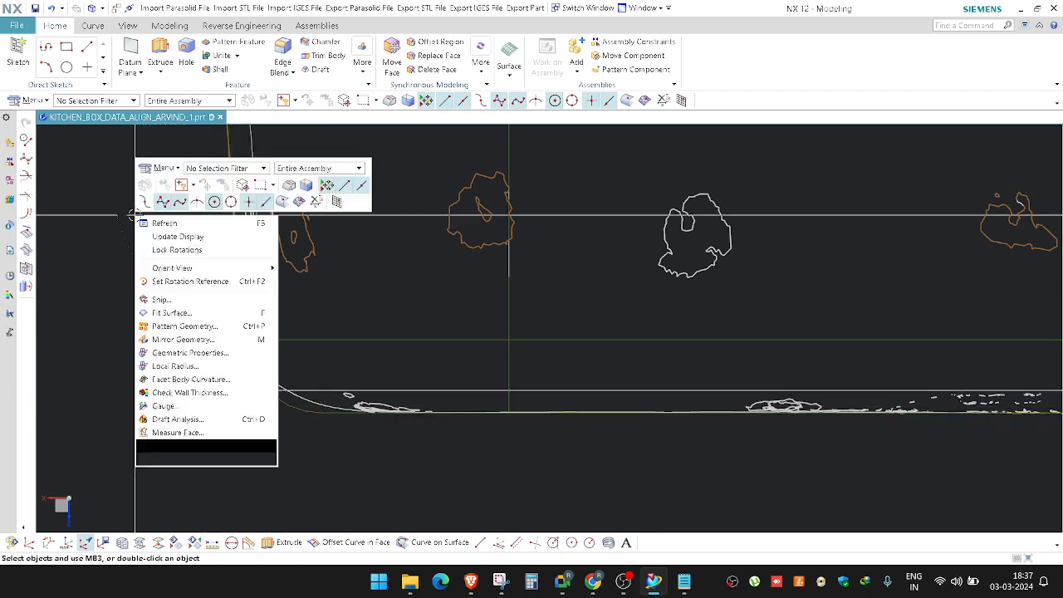
click(165, 238)
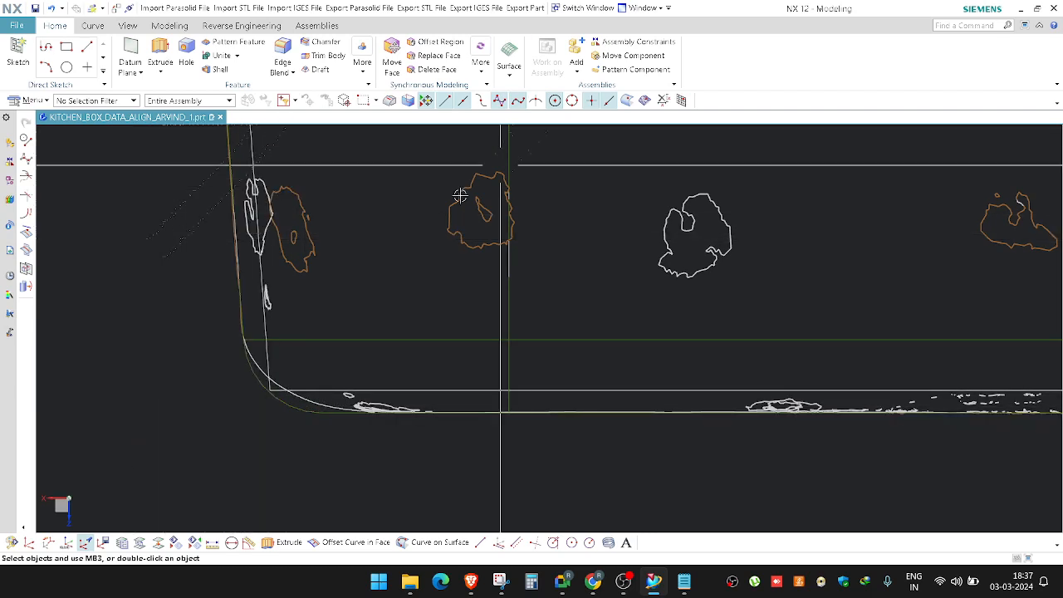
right_click(125, 243)
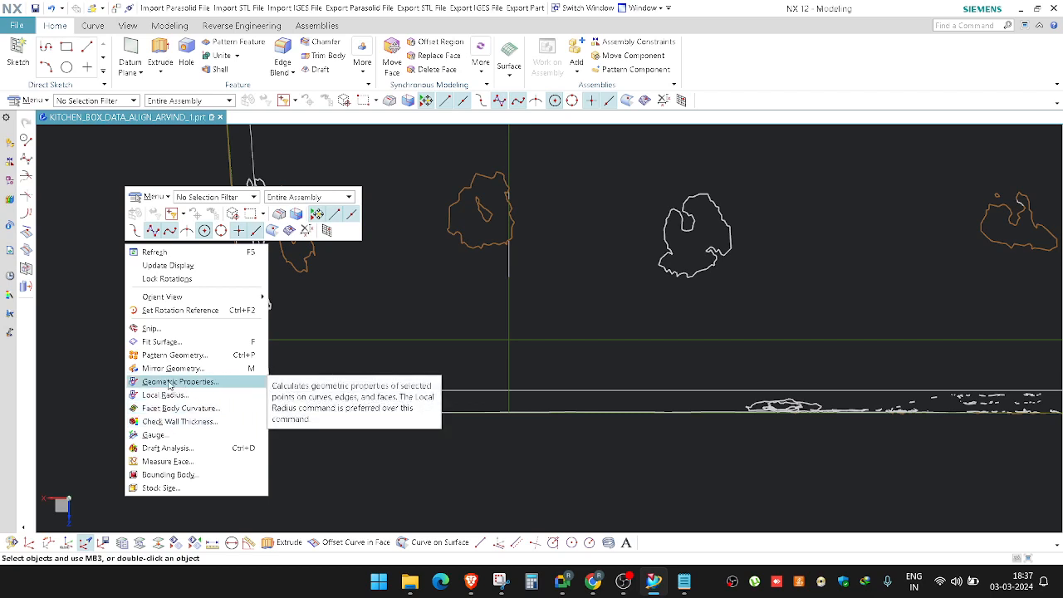
click(173, 381)
scroll(171, 379, up, 5)
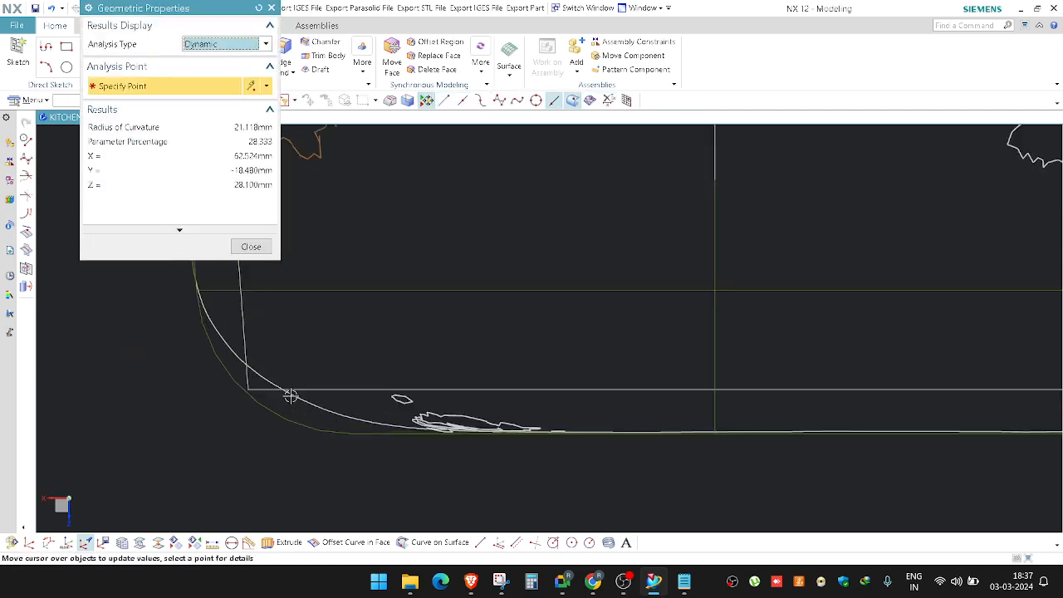
scroll(258, 396, up, 2)
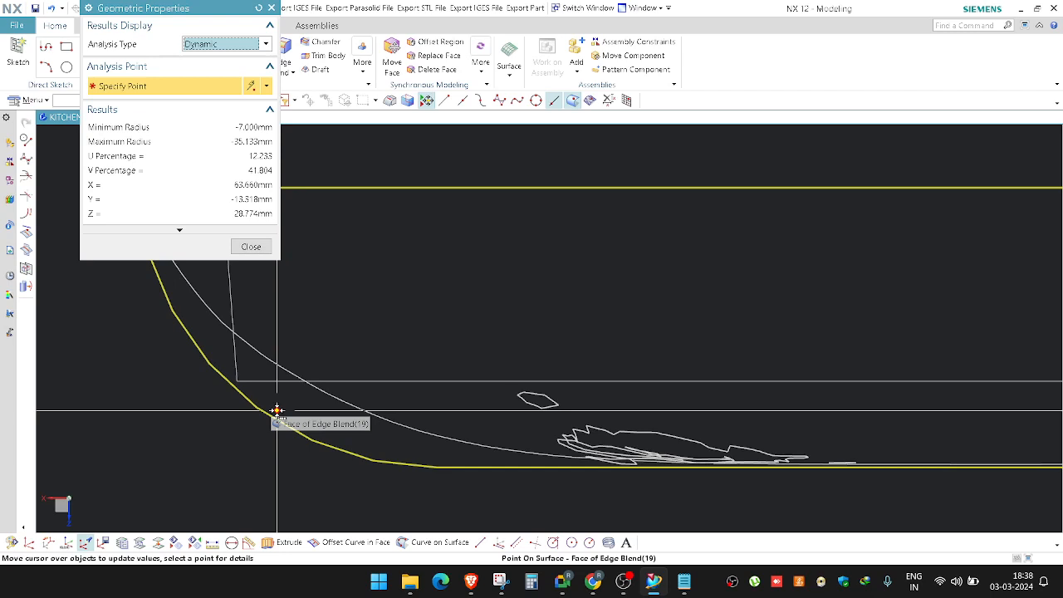
click(250, 247)
Step: Return to shaded display and inspect the rim, walls and base of the overlaid solid and scan
scroll(287, 370, up, 2)
scroll(256, 411, down, 4)
scroll(292, 432, down, 6)
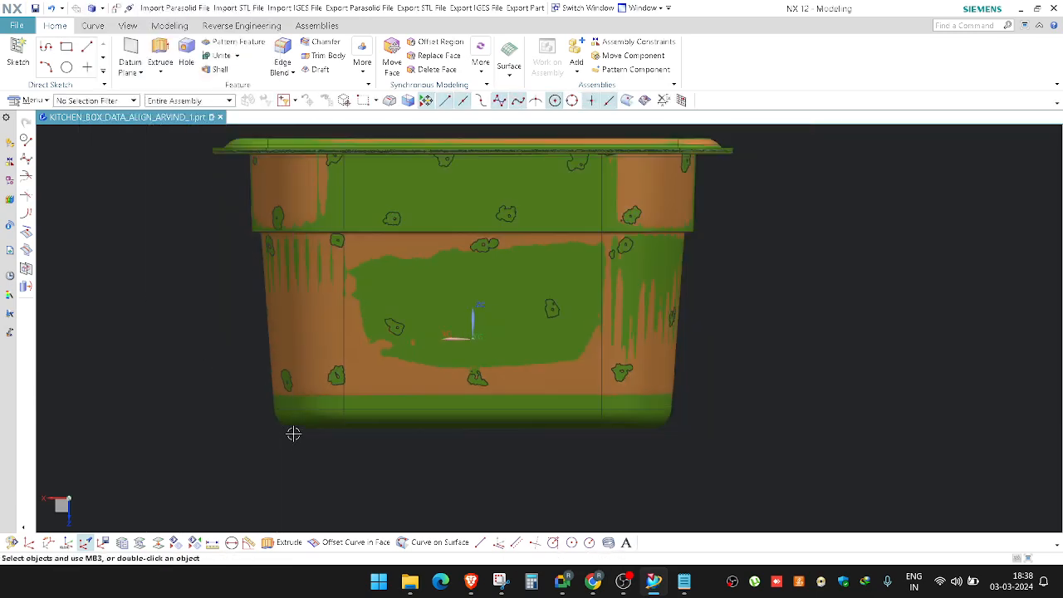
scroll(292, 431, down, 2)
scroll(595, 238, up, 5)
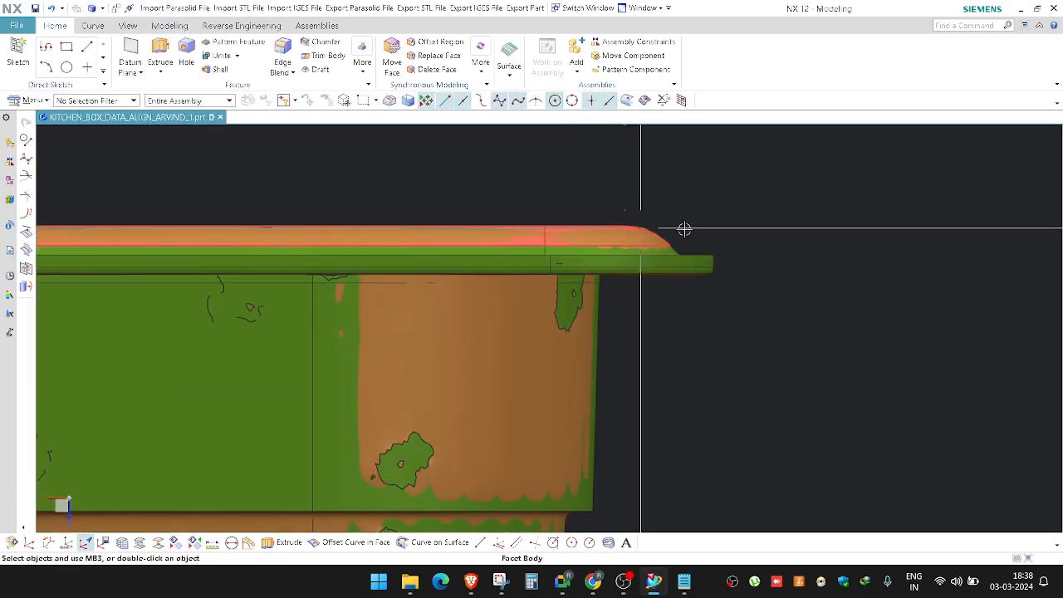
scroll(688, 330, down, 5)
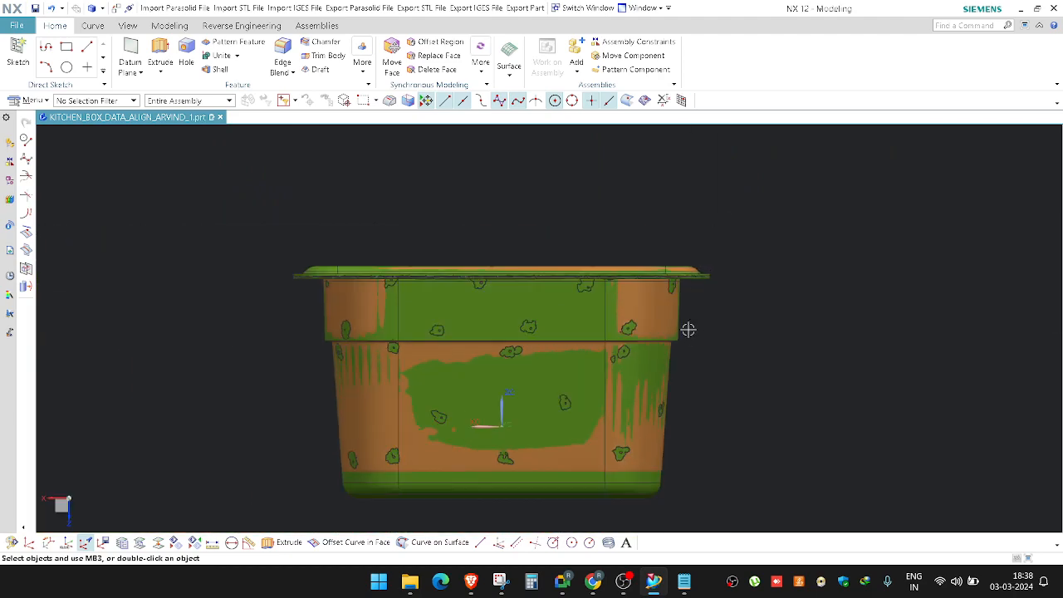
middle_drag(700, 363, 697, 389)
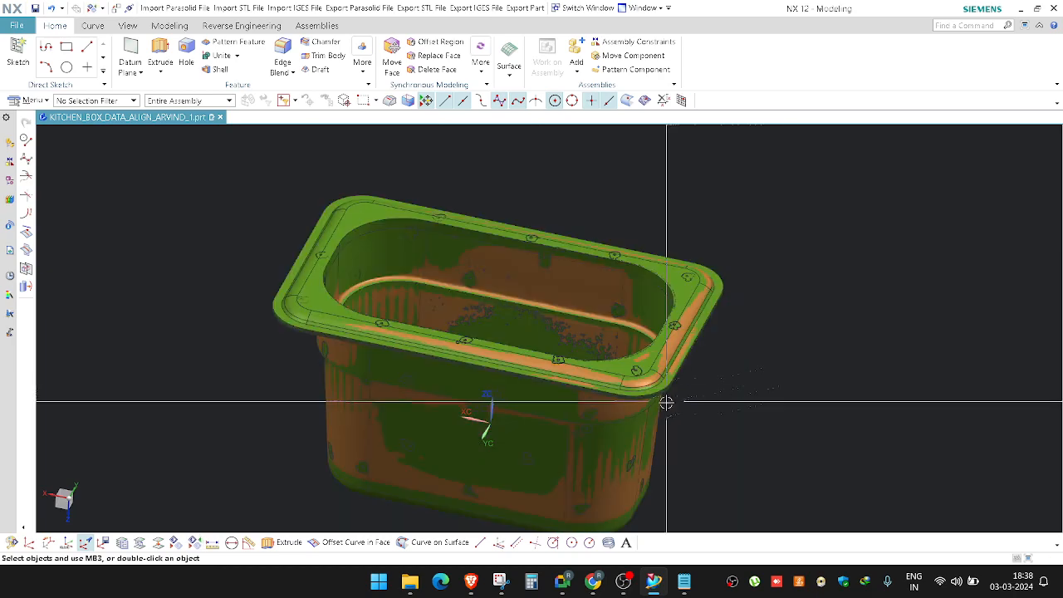
middle_drag(666, 401, 701, 430)
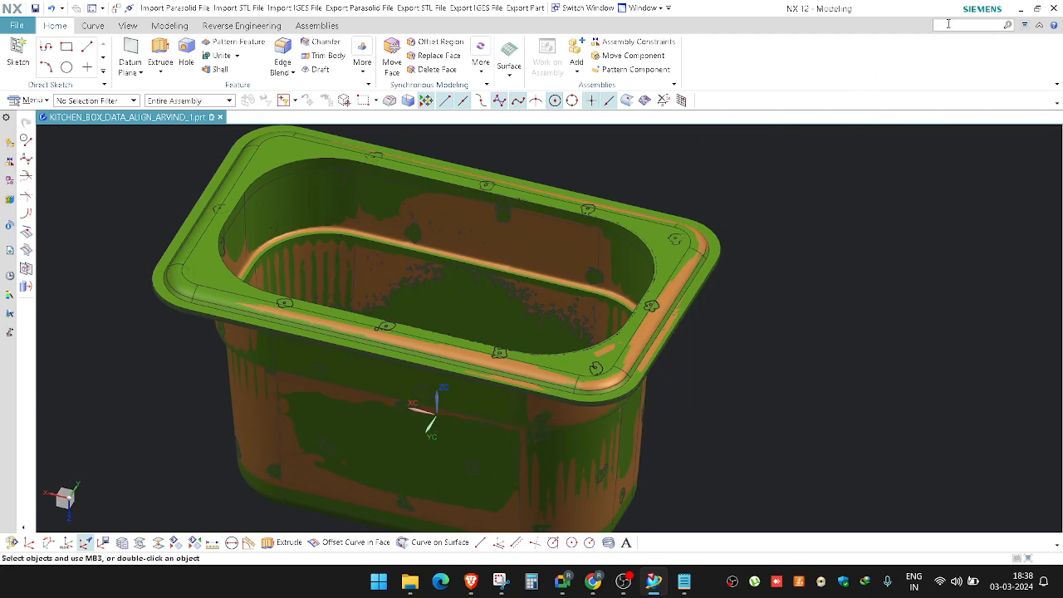
shift+middle_drag(766, 264, 793, 280)
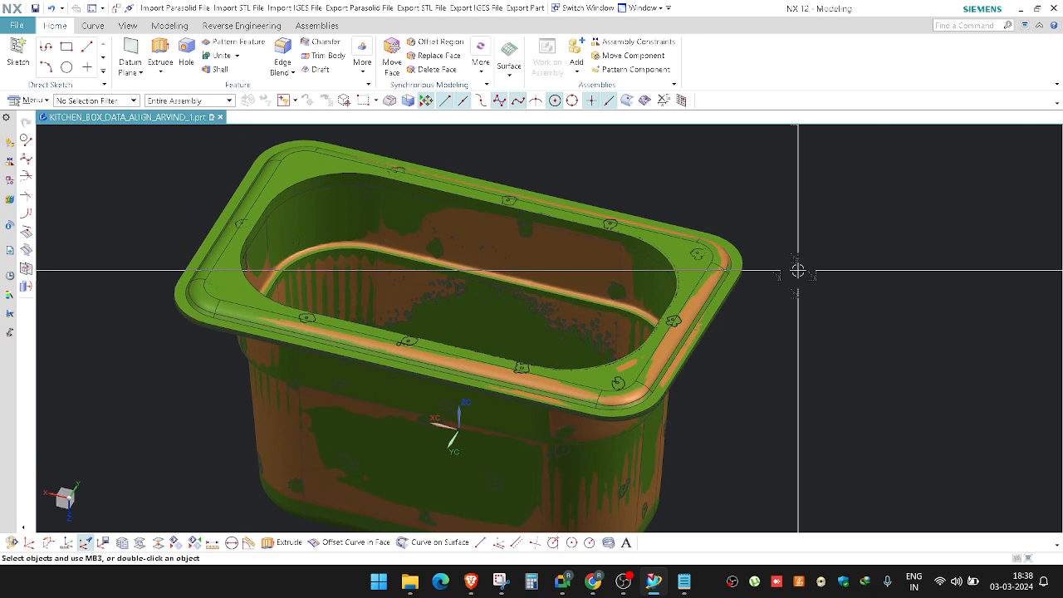
click(976, 26)
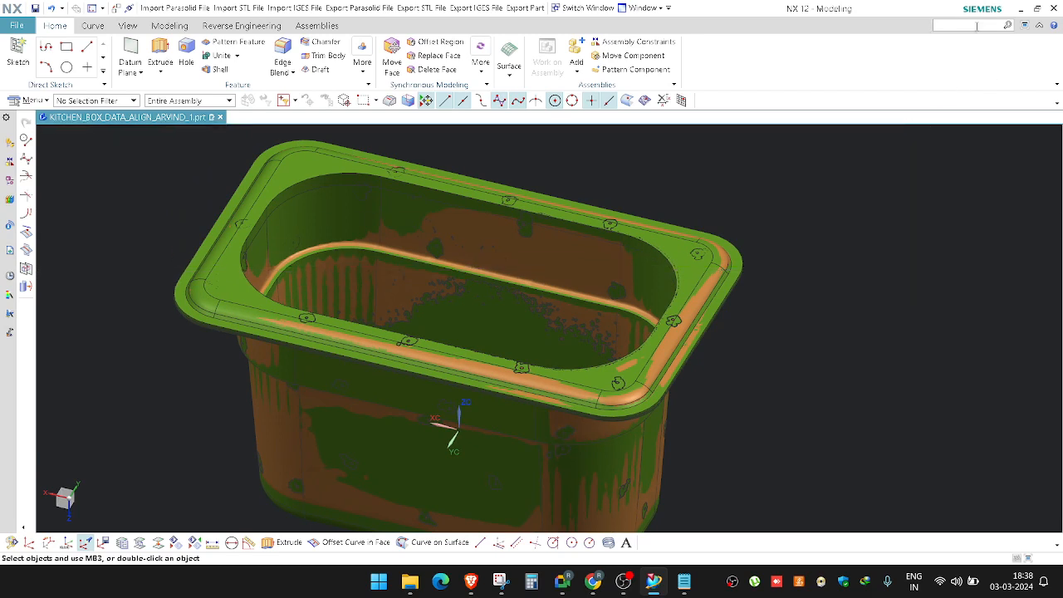
text(compare)
key(Return)
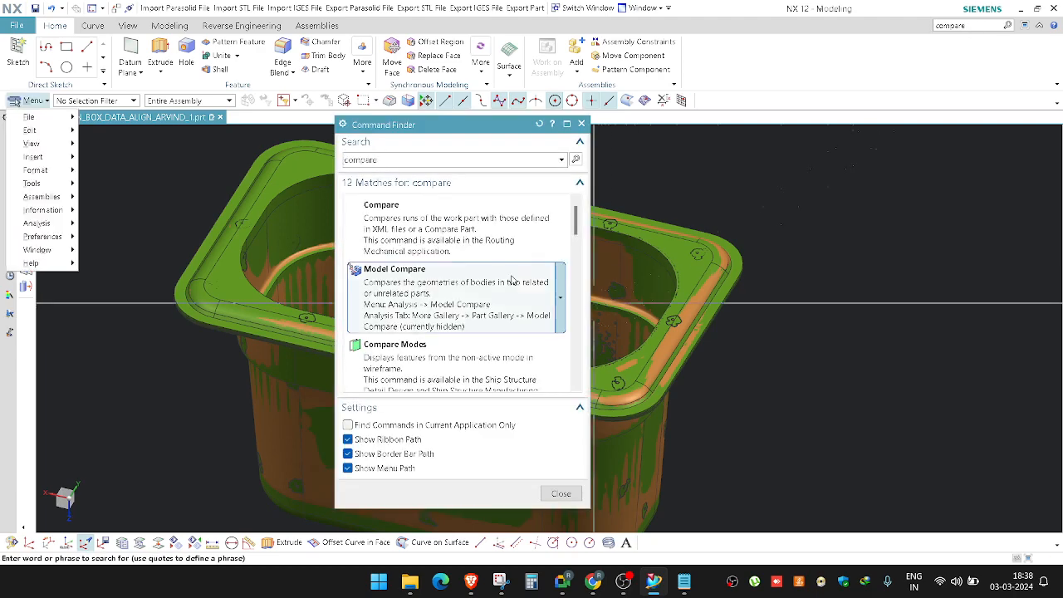
click(427, 291)
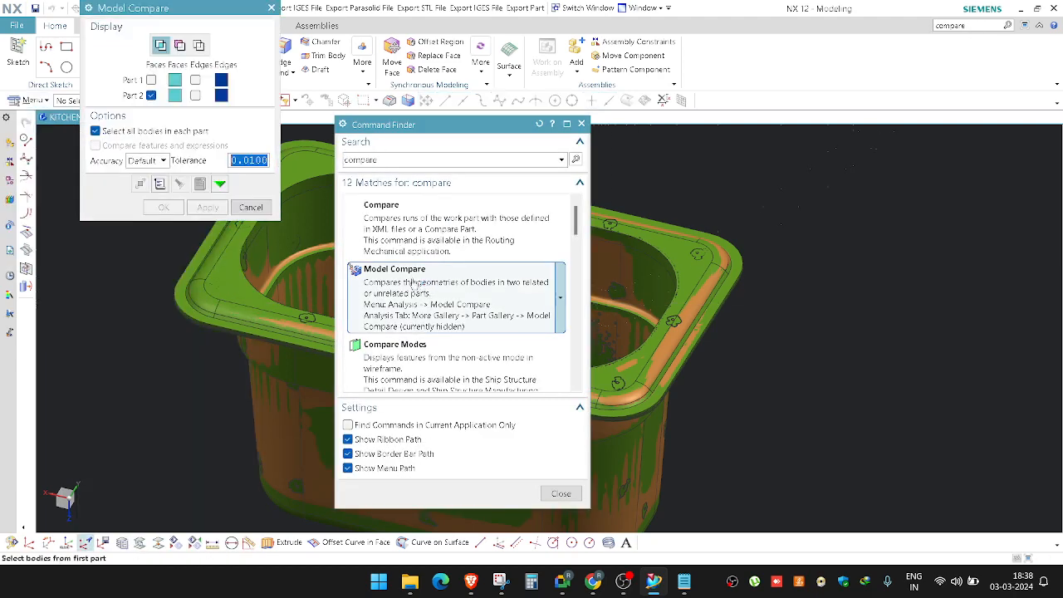
click(581, 123)
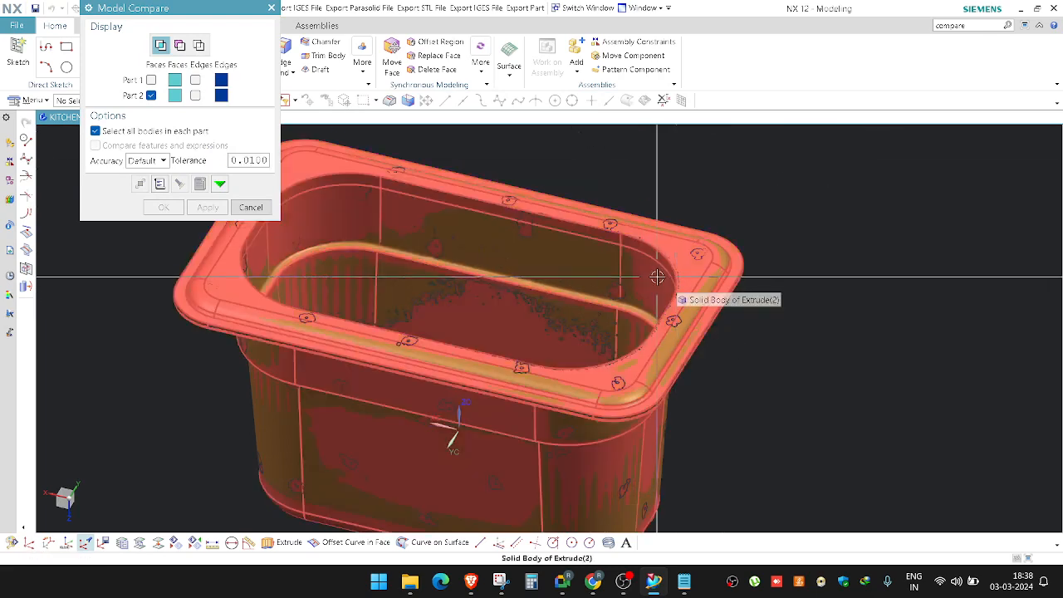
key(Escape)
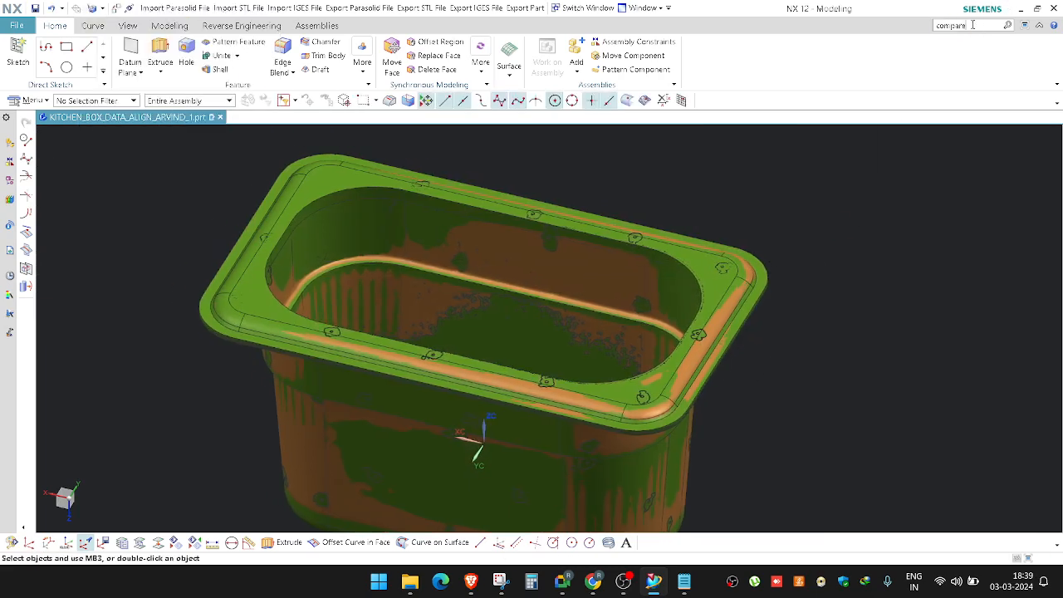
Step: Find and open the Deviation Gauge command
text(de)
key(BackSpace)
key(BackSpace)
key(BackSpace)
key(BackSpace)
double_click(973, 27)
text(deviation gauge)
key(Return)
click(442, 232)
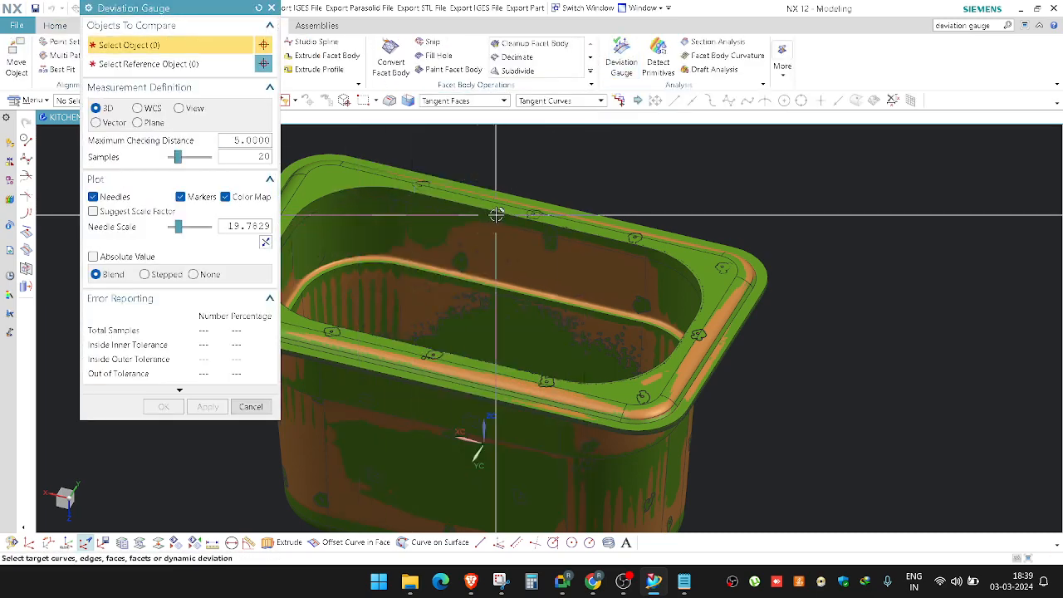
Step: Choose all body faces of the kitchen box solid as the Deviation Gauge objects to compare
shift+middle_drag(498, 214, 553, 238)
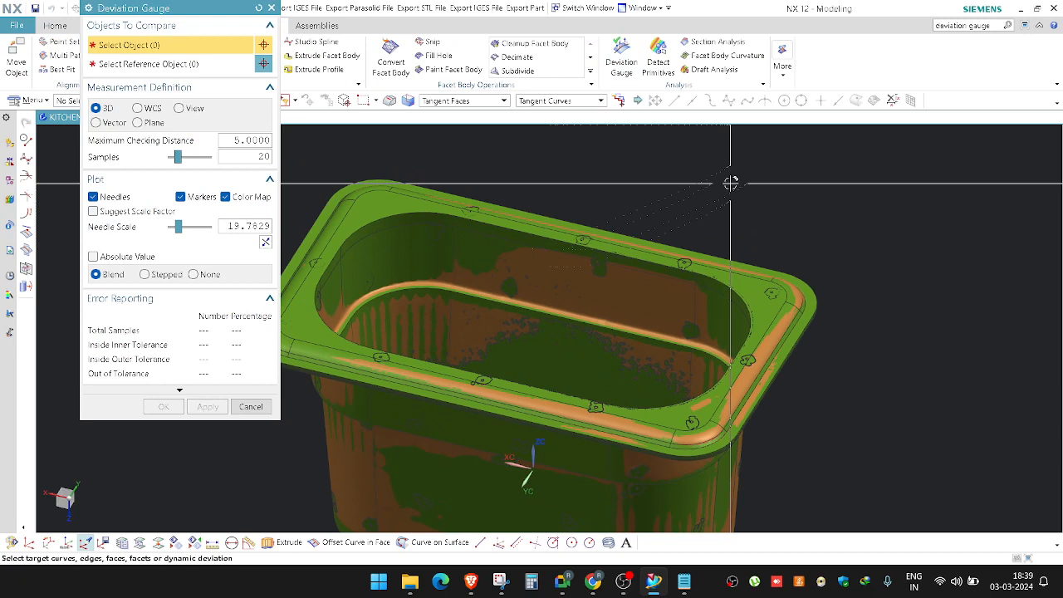
middle_drag(731, 183, 775, 221)
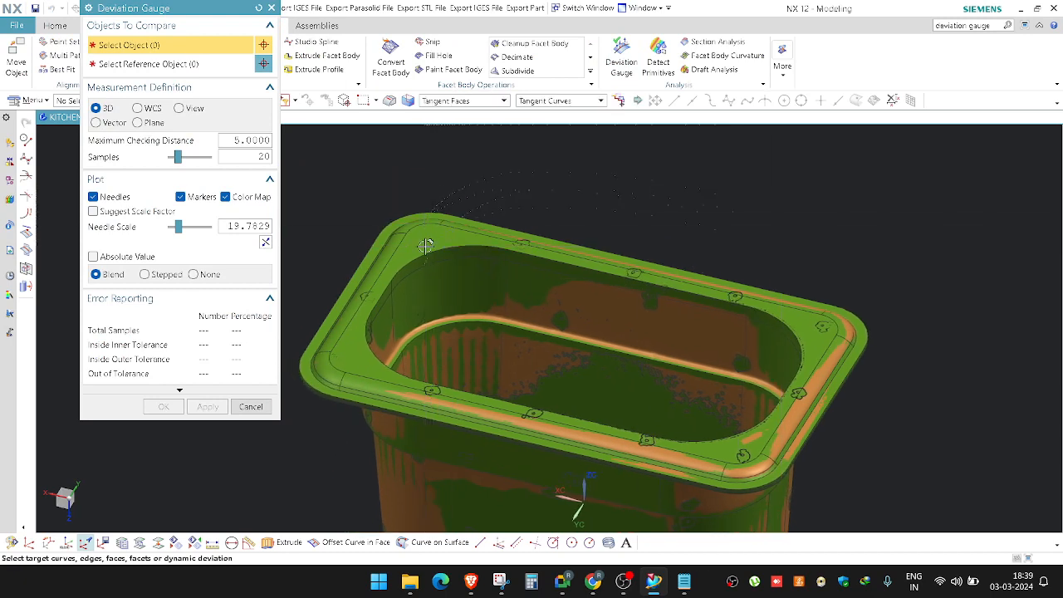
click(453, 101)
click(440, 175)
click(429, 244)
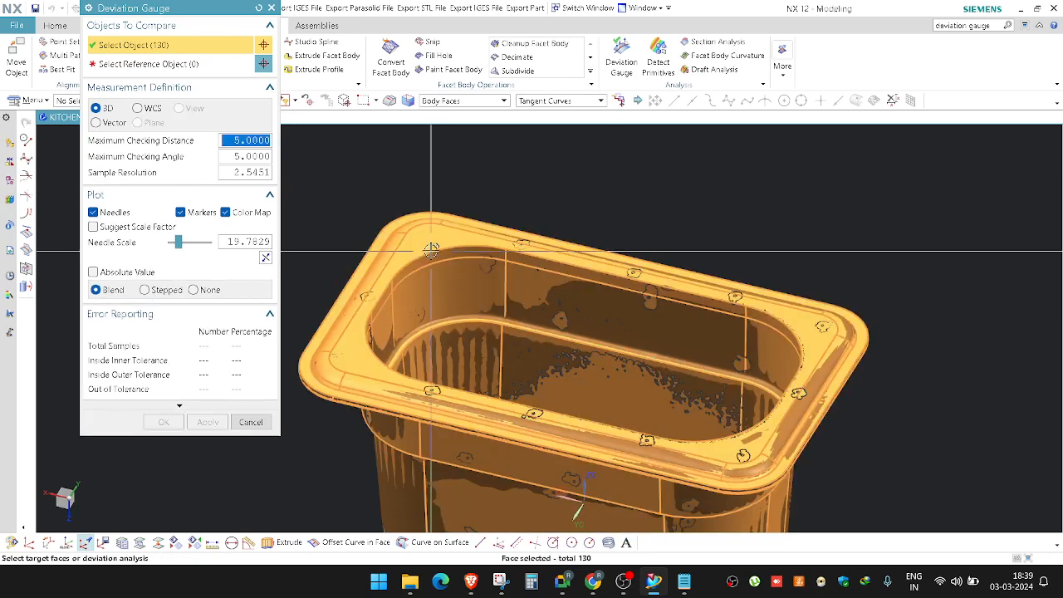
Step: Set the scanned facet body as the reference object, inspect the deviation color map and needles, and close the gauge without applying
click(143, 67)
scroll(562, 347, up, 8)
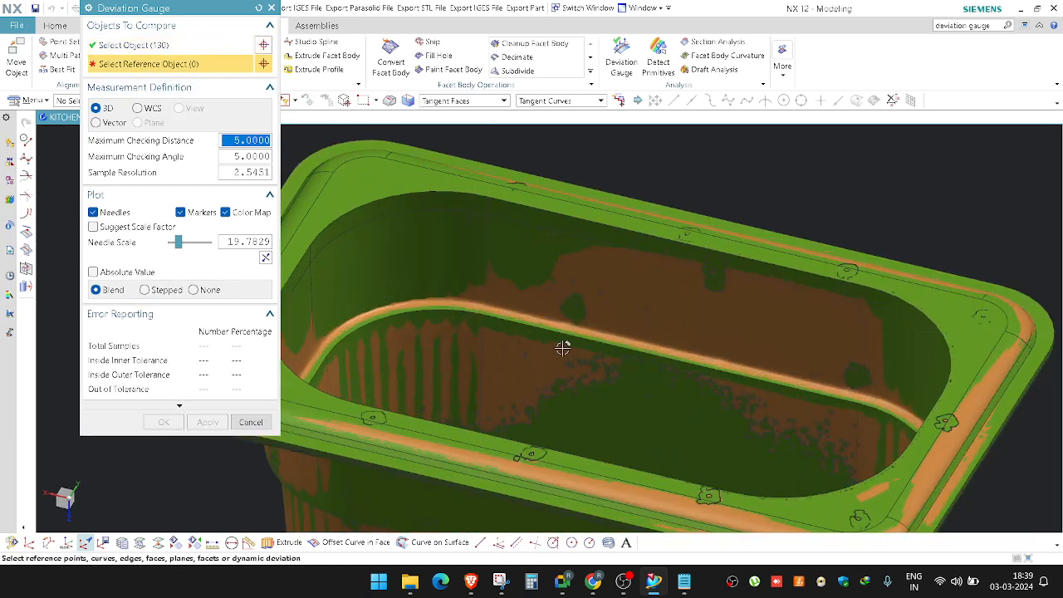
click(644, 275)
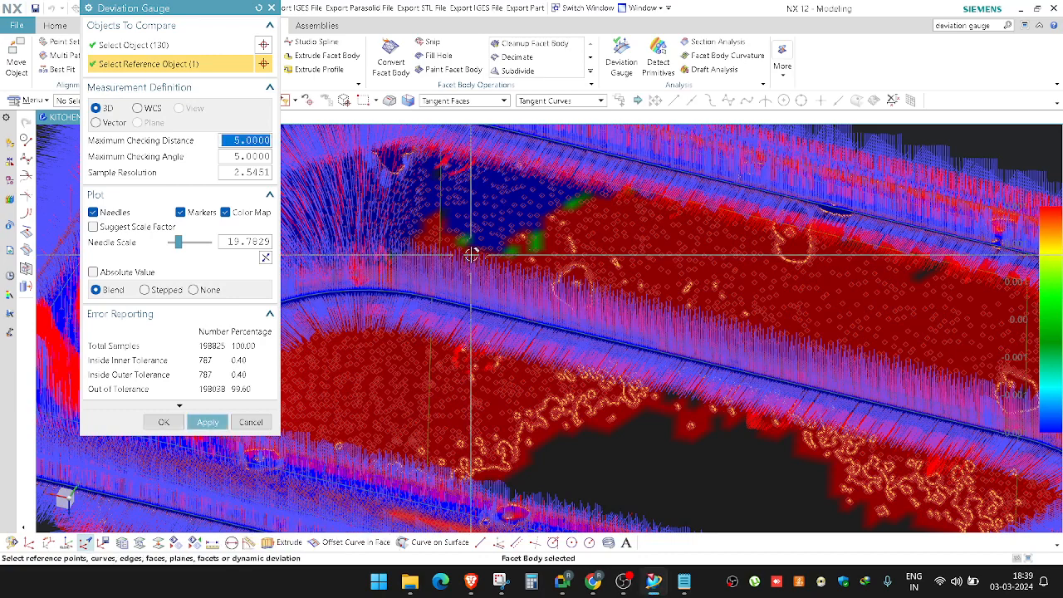
scroll(417, 239, up, 3)
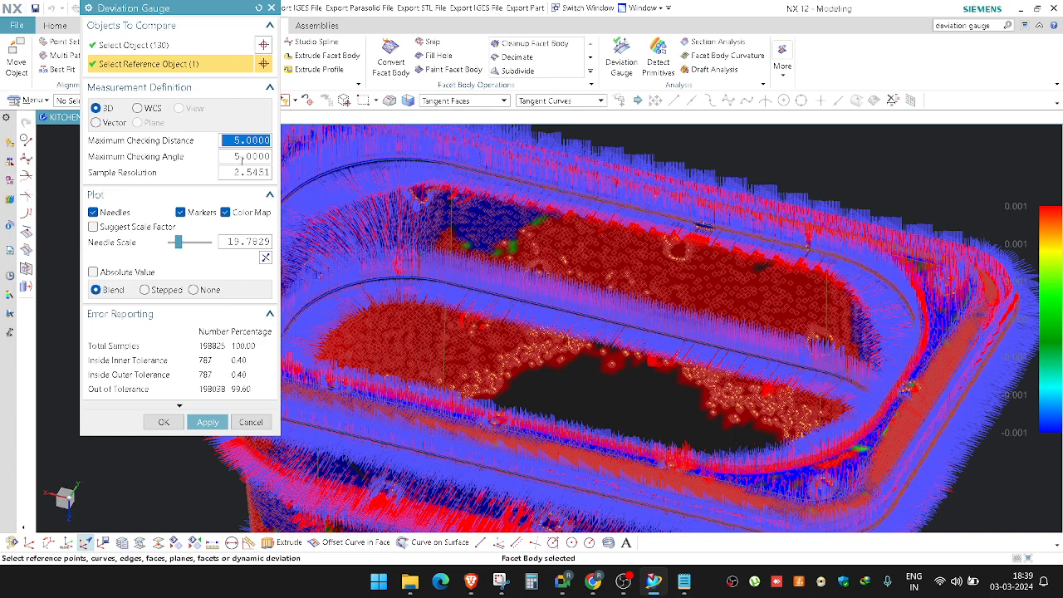
scroll(573, 334, down, 1)
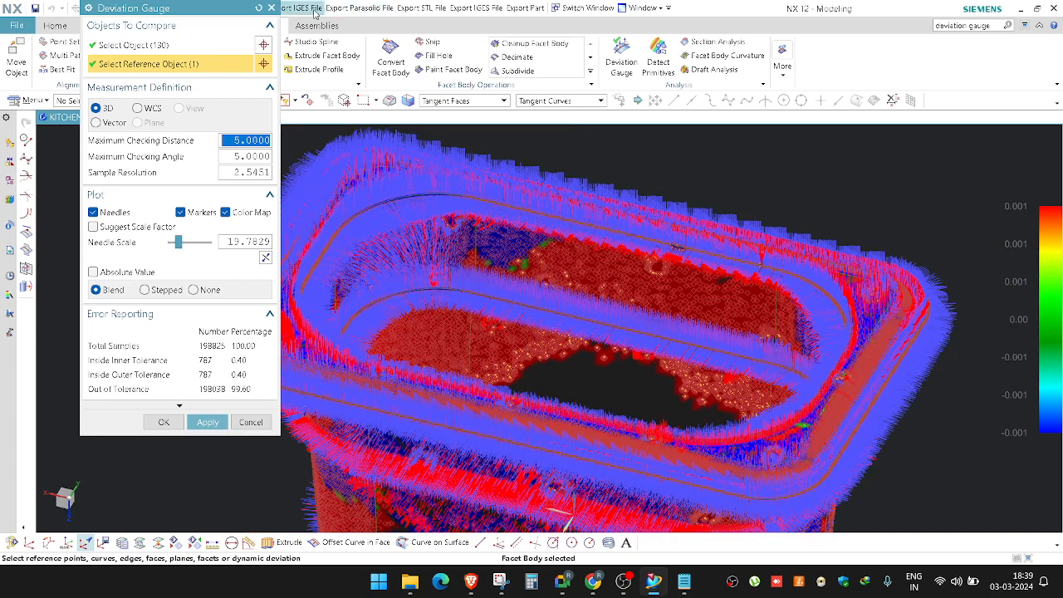
click(272, 8)
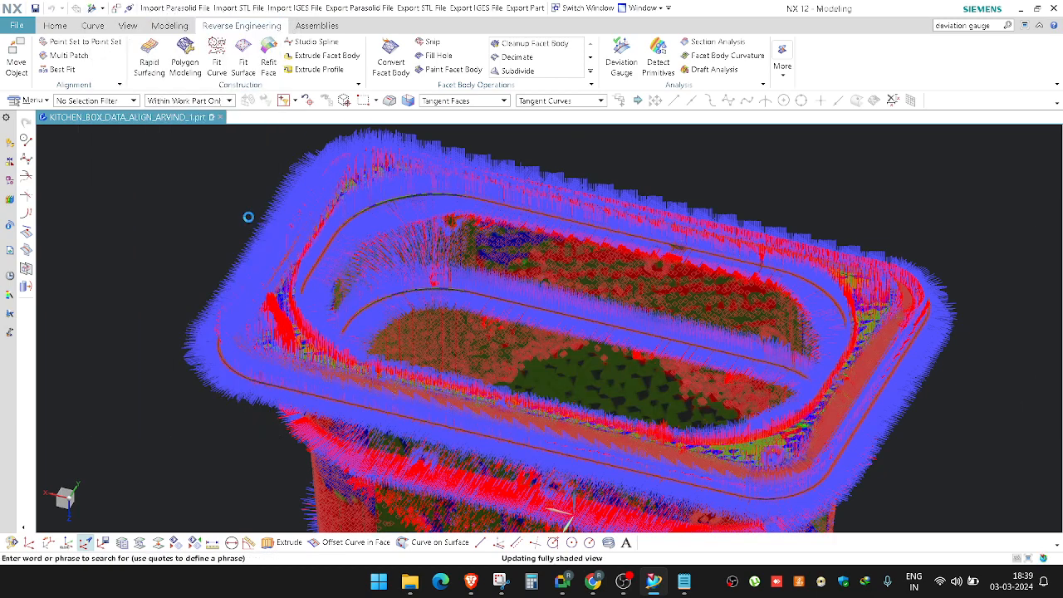
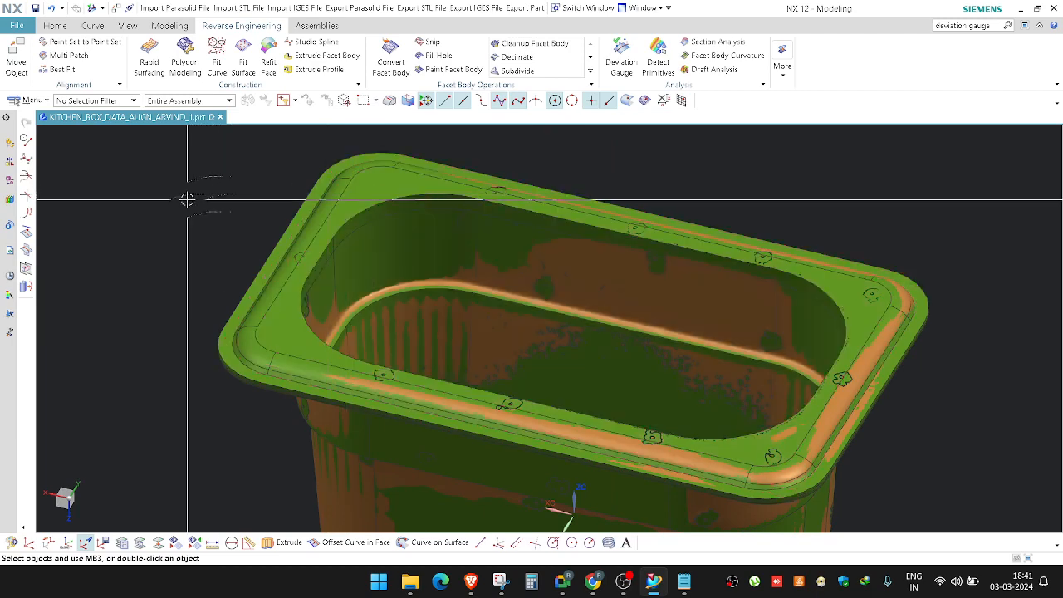
Step: Switch to Snipping Tool and capture a rectangular snip of the graphics area with the whole rim and most of the box
scroll(486, 442, down, 4)
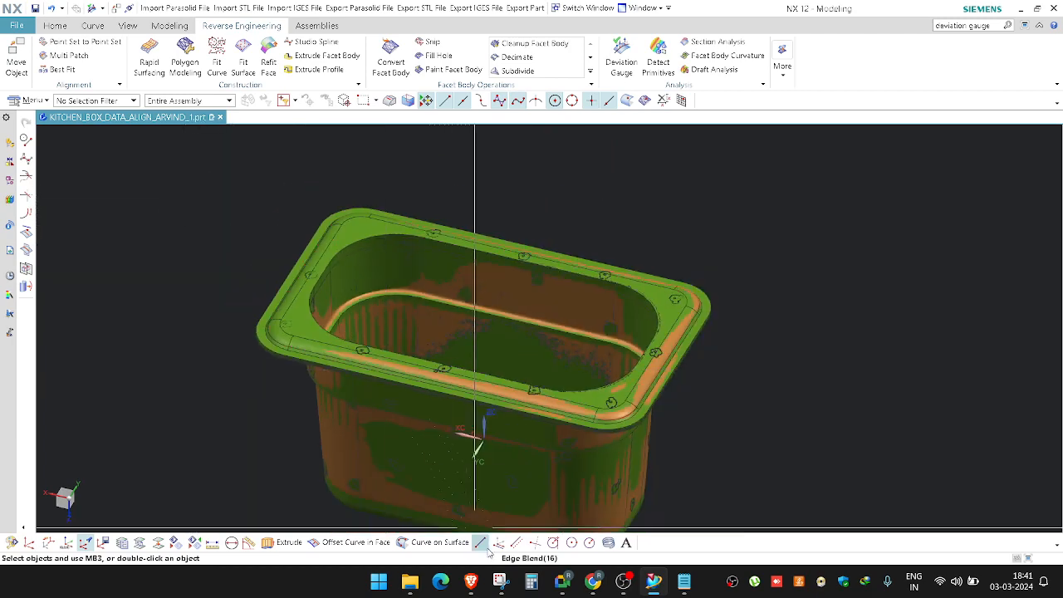
click(499, 584)
click(45, 46)
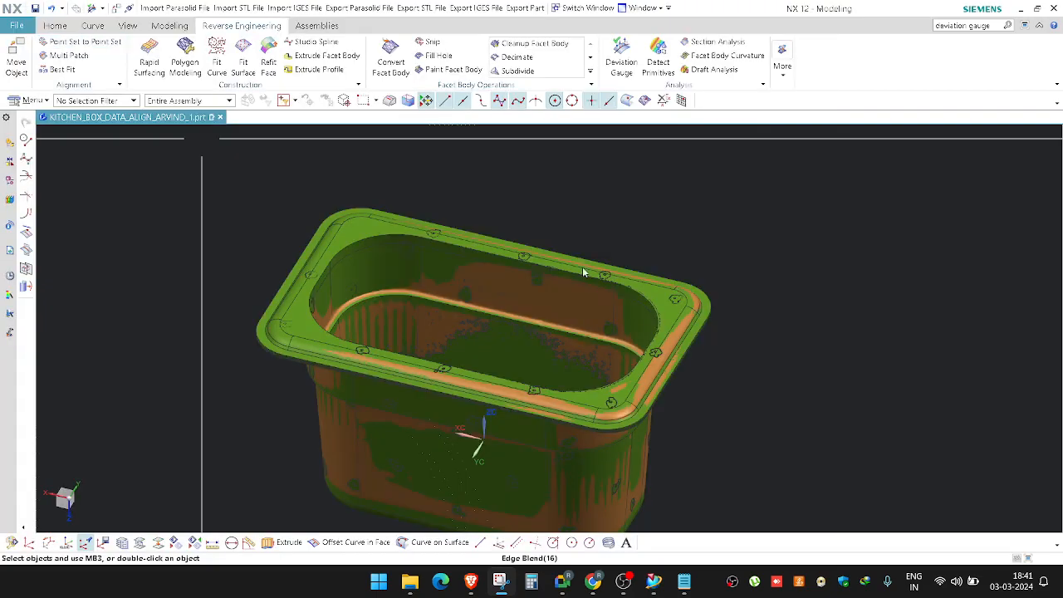
drag(937, 161, 217, 526)
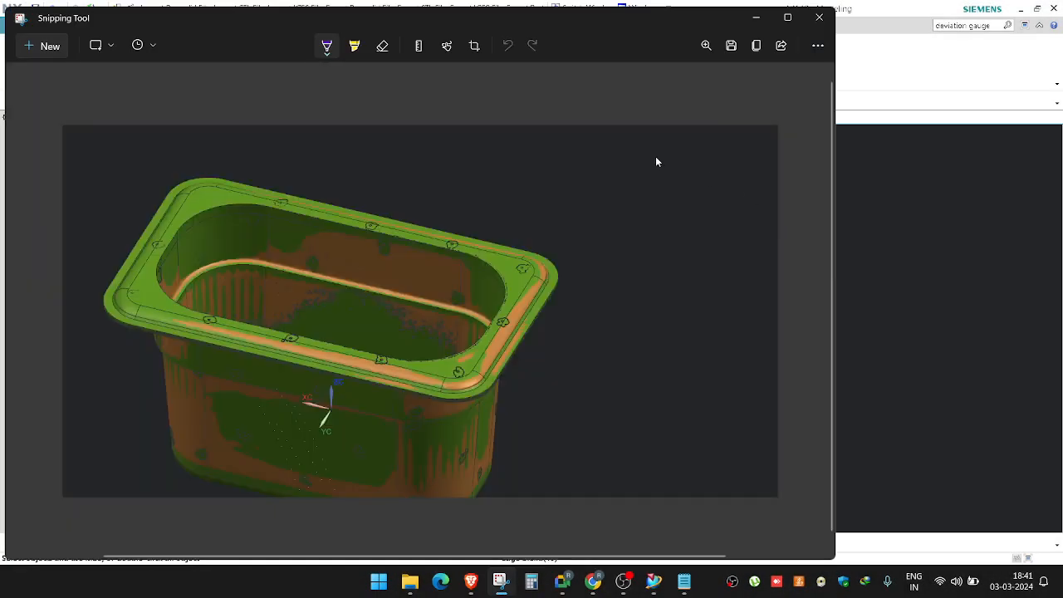
Step: Sketch a tall purple scale bar beside the box, divide it into bands, and mark its ends with plus and minus signs
drag(724, 162, 724, 163)
mouse_move(645, 154)
mouse_down()
mouse_move(657, 427)
mouse_move(733, 467)
mouse_move(757, 267)
mouse_move(731, 159)
mouse_up()
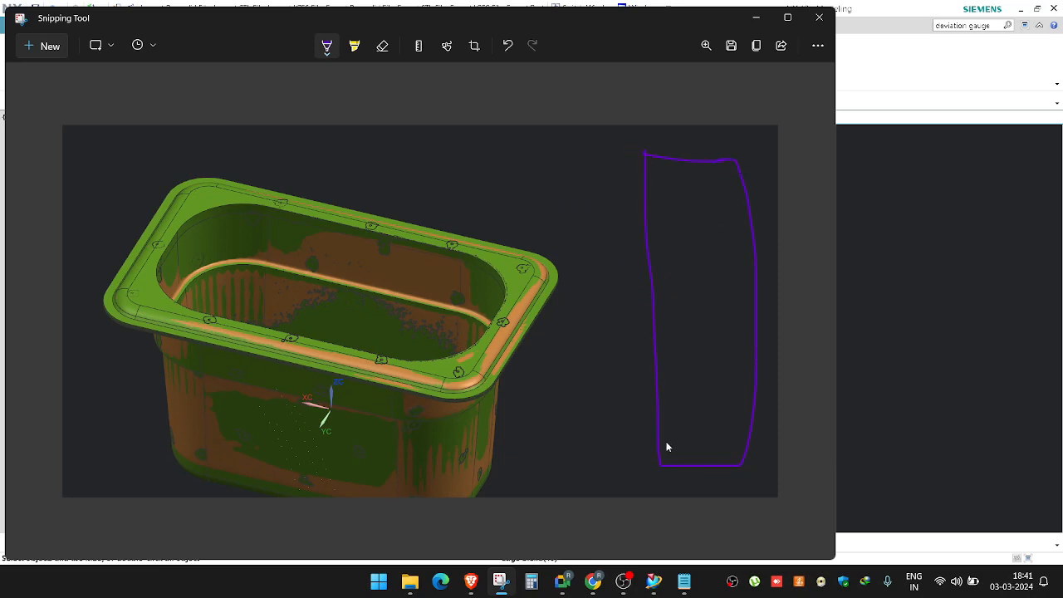
drag(660, 444, 757, 439)
drag(659, 410, 758, 404)
drag(651, 283, 756, 283)
drag(646, 239, 729, 237)
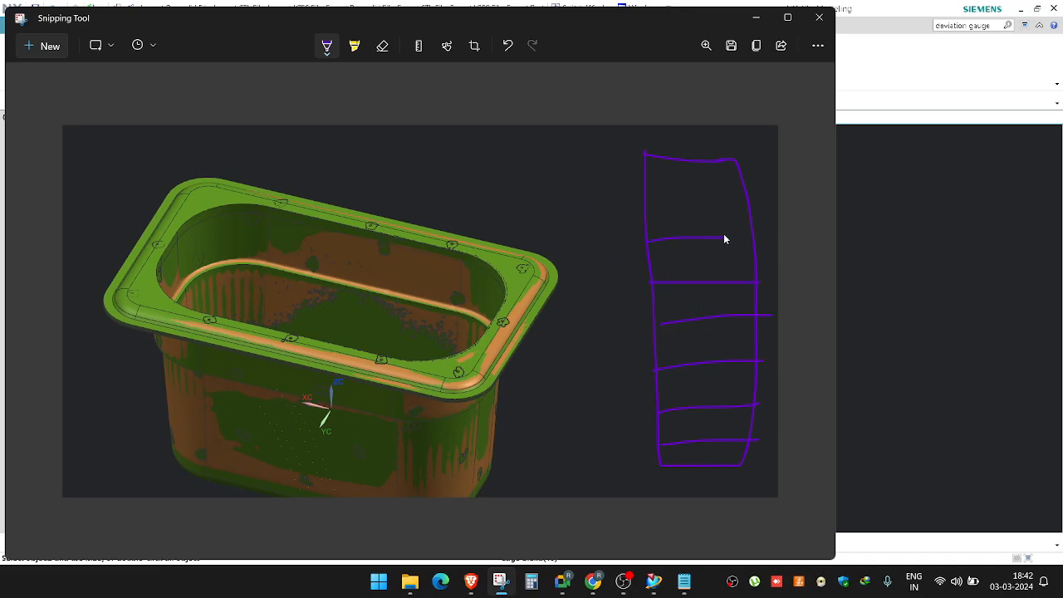
drag(641, 208, 731, 206)
drag(765, 166, 779, 161)
drag(793, 486, 770, 488)
Step: Switch the pen to red and mark 0 beside the scale's middle, with an upward arrow above and a downward arrow below
click(326, 46)
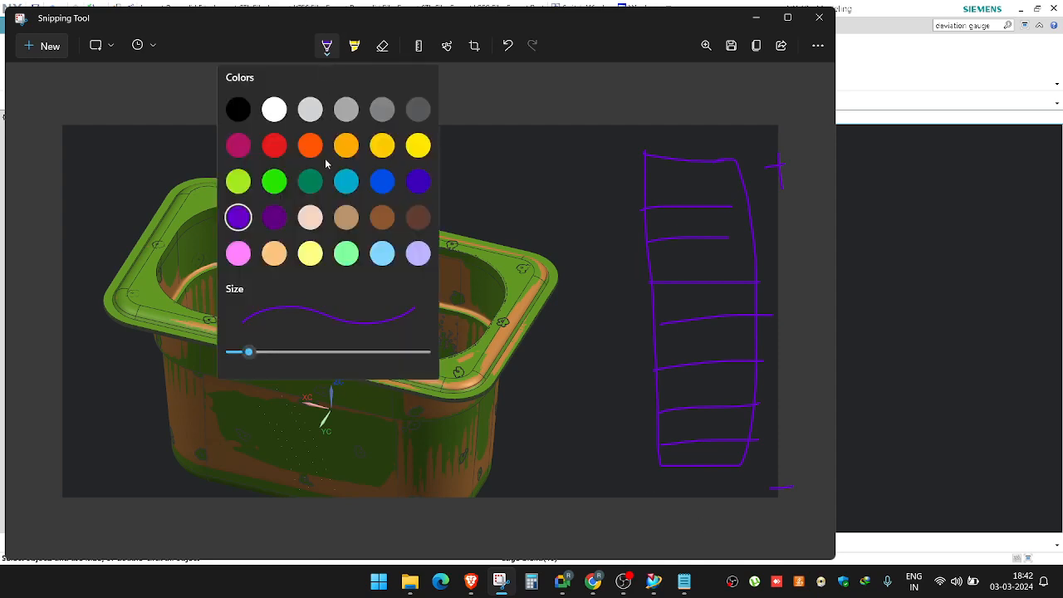
click(274, 145)
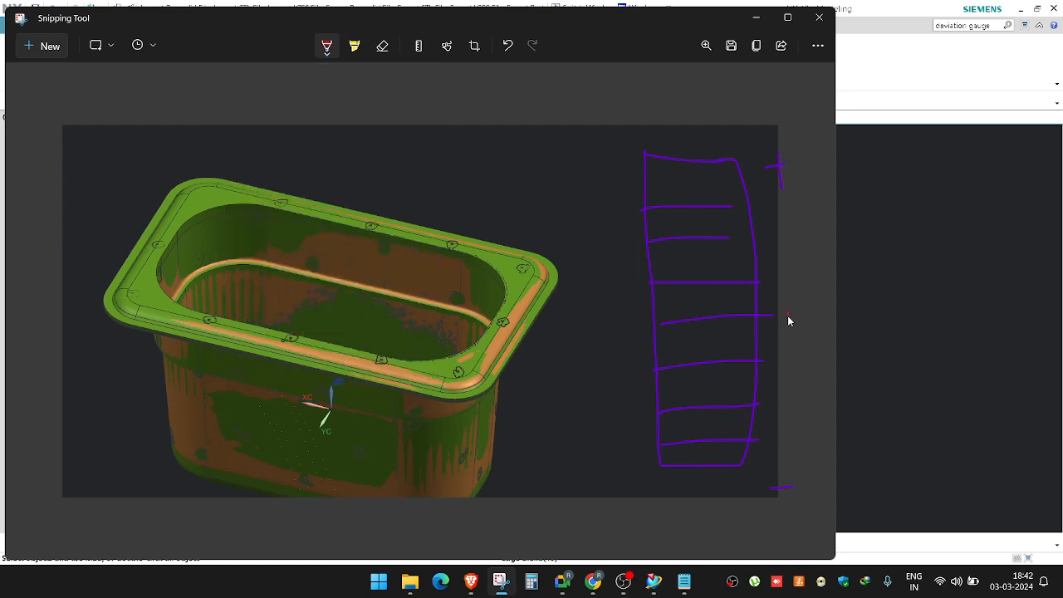
drag(799, 310, 788, 315)
mouse_move(790, 218)
mouse_down()
mouse_move(795, 254)
mouse_move(784, 224)
mouse_move(799, 227)
mouse_up()
drag(793, 428, 814, 416)
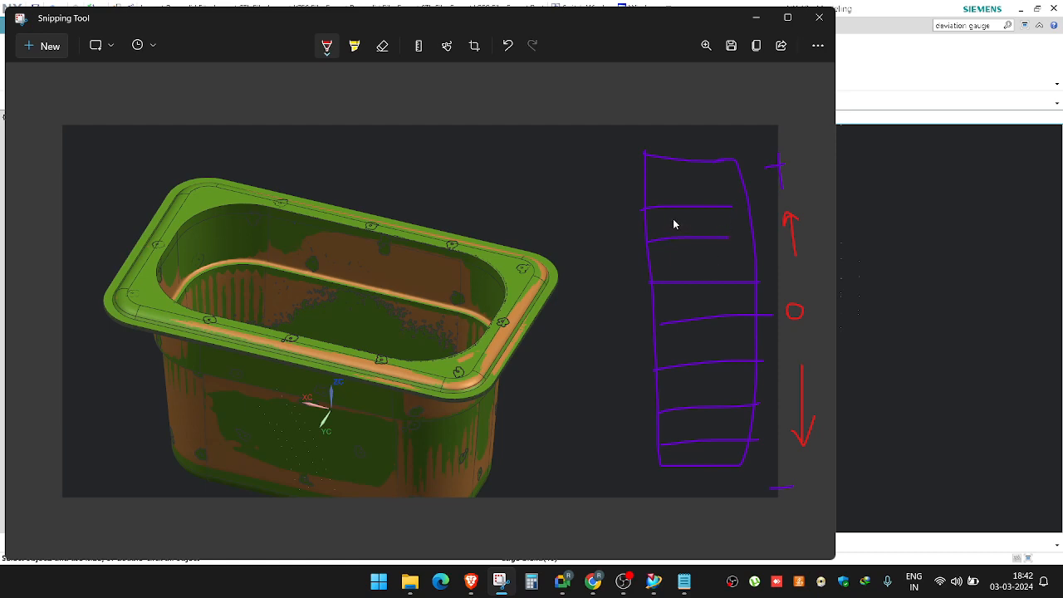
Step: Write 2mm in an upper band and -2mm in a lower band of the scale, and return to NX
drag(675, 218, 742, 228)
mouse_move(669, 392)
mouse_down()
mouse_move(709, 398)
mouse_move(705, 383)
mouse_move(730, 385)
mouse_move(738, 401)
mouse_up()
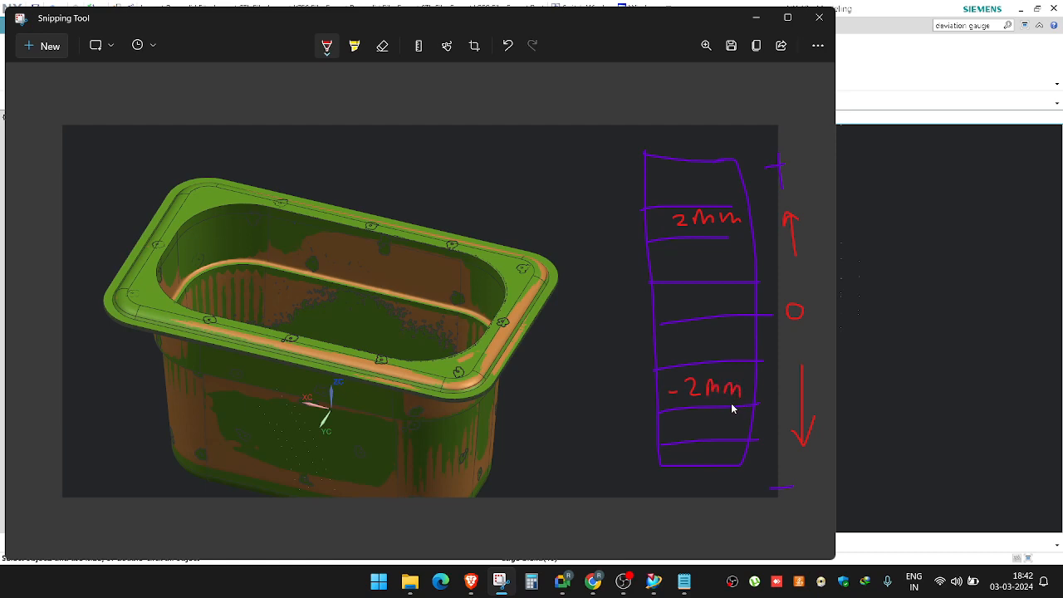
mouse_move(510, 268)
mouse_down()
mouse_move(524, 274)
mouse_move(558, 242)
mouse_up()
drag(653, 224, 669, 220)
click(755, 18)
Step: Examine the rim's edge profile against the scan in a squared wireframe side view, and return to the shaded display
scroll(761, 242, down, 1)
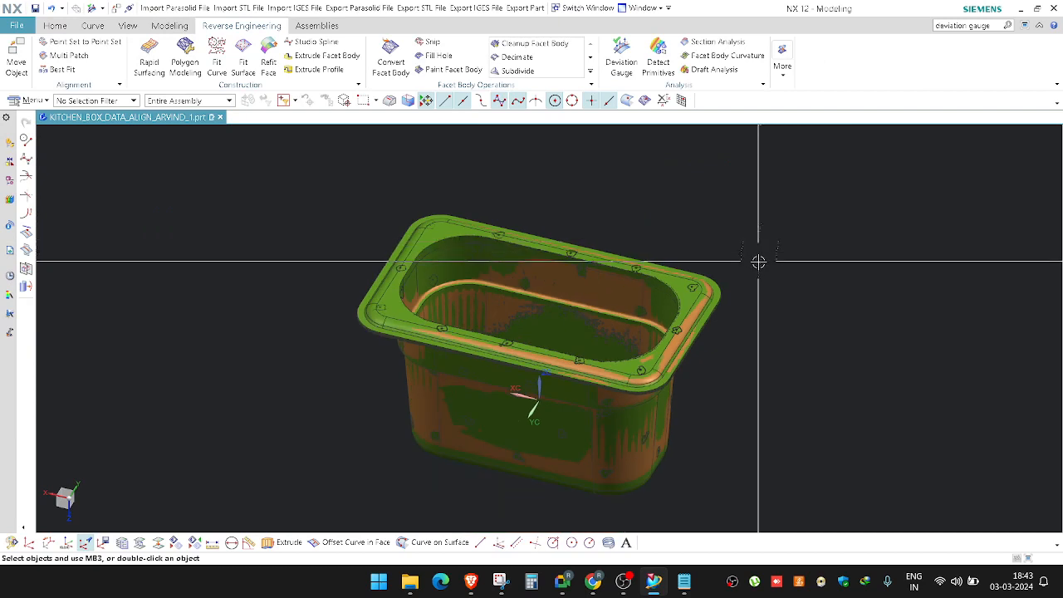
scroll(757, 268, up, 1)
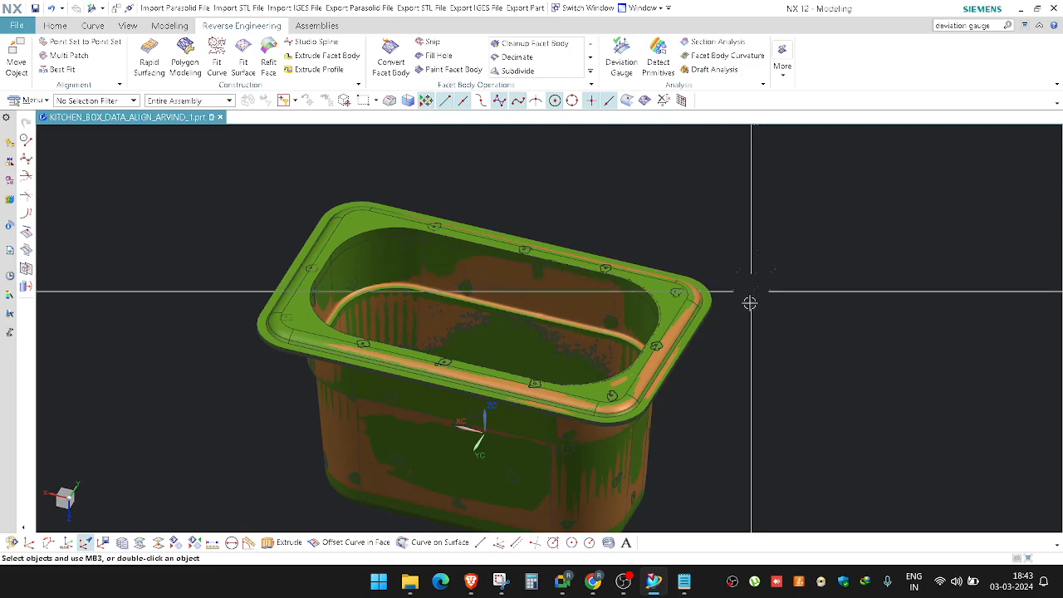
scroll(230, 277, up, 5)
middle_drag(230, 276, 252, 258)
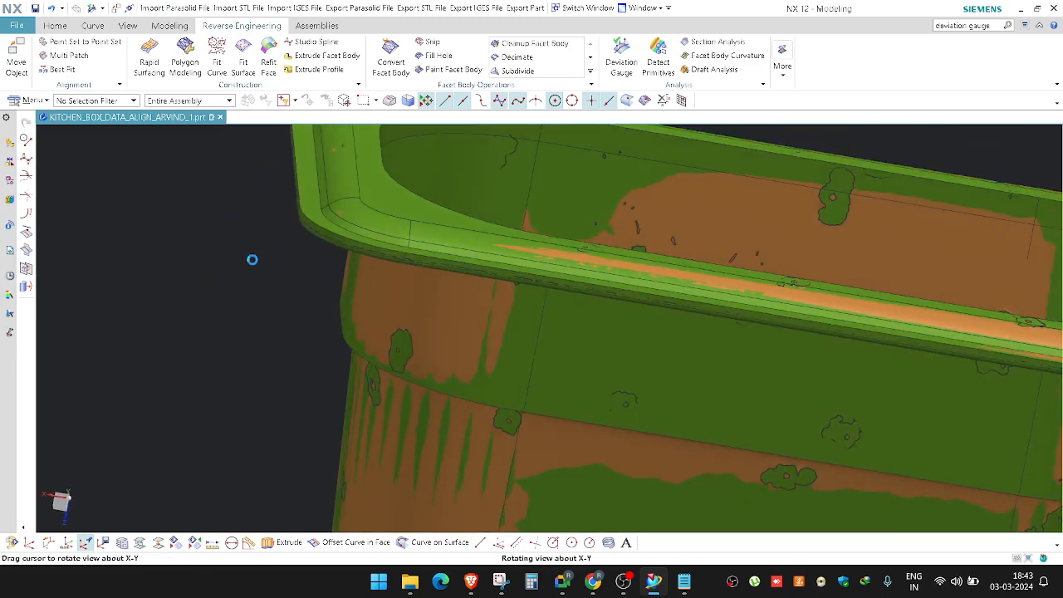
key(F8)
scroll(276, 280, up, 5)
right_drag(275, 280, 180, 280)
scroll(283, 349, up, 4)
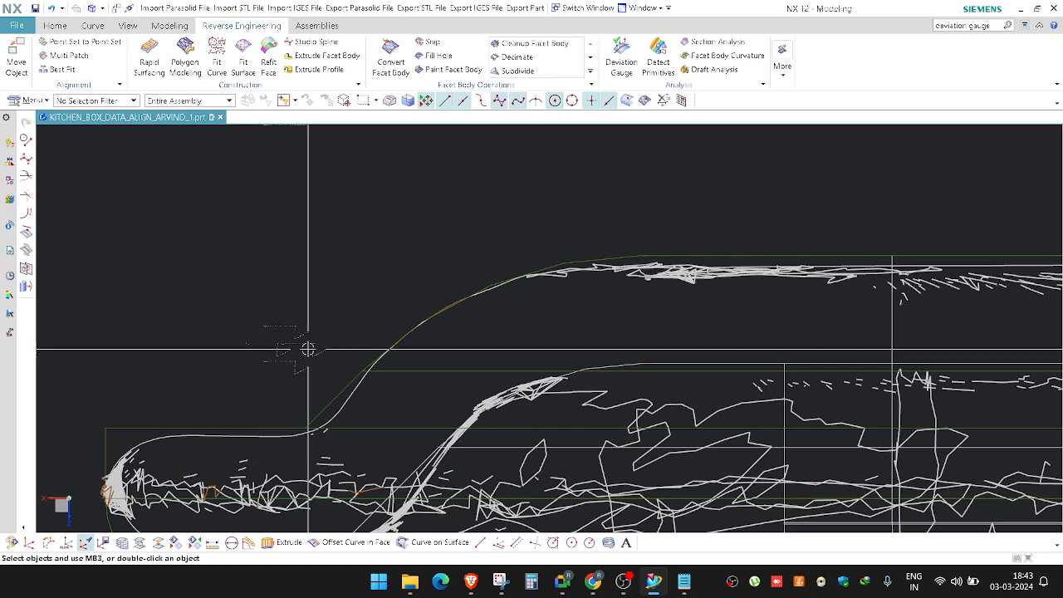
scroll(291, 342, down, 3)
scroll(279, 337, down, 5)
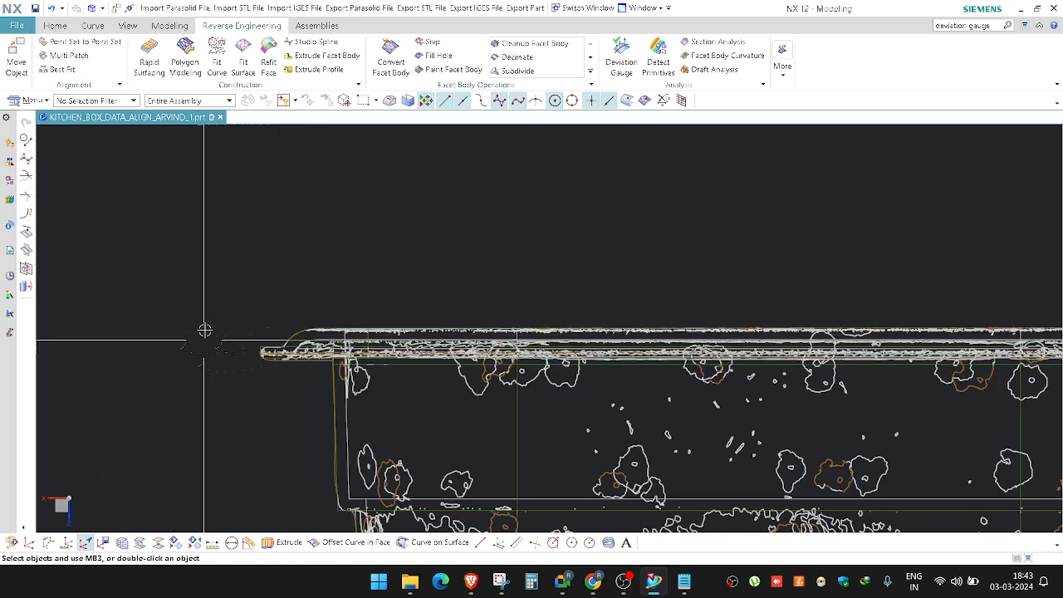
right_drag(205, 331, 332, 287)
scroll(349, 291, down, 4)
middle_drag(348, 291, 335, 315)
Step: Hide the scanned facet body so only the green box solid is displayed
key(ctrl+b)
scroll(540, 390, up, 3)
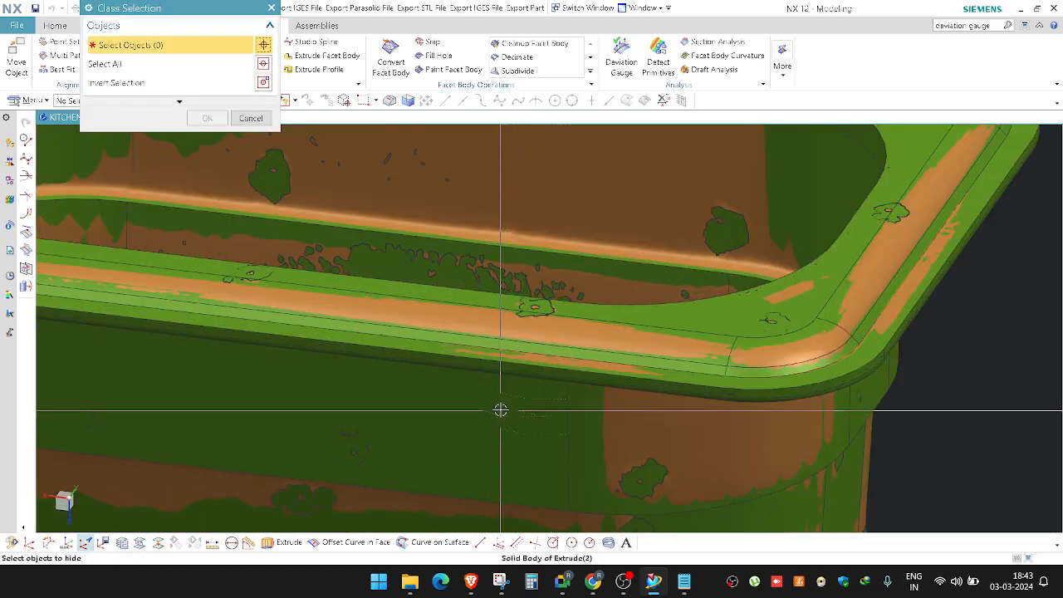
click(501, 408)
scroll(501, 408, down, 5)
click(208, 118)
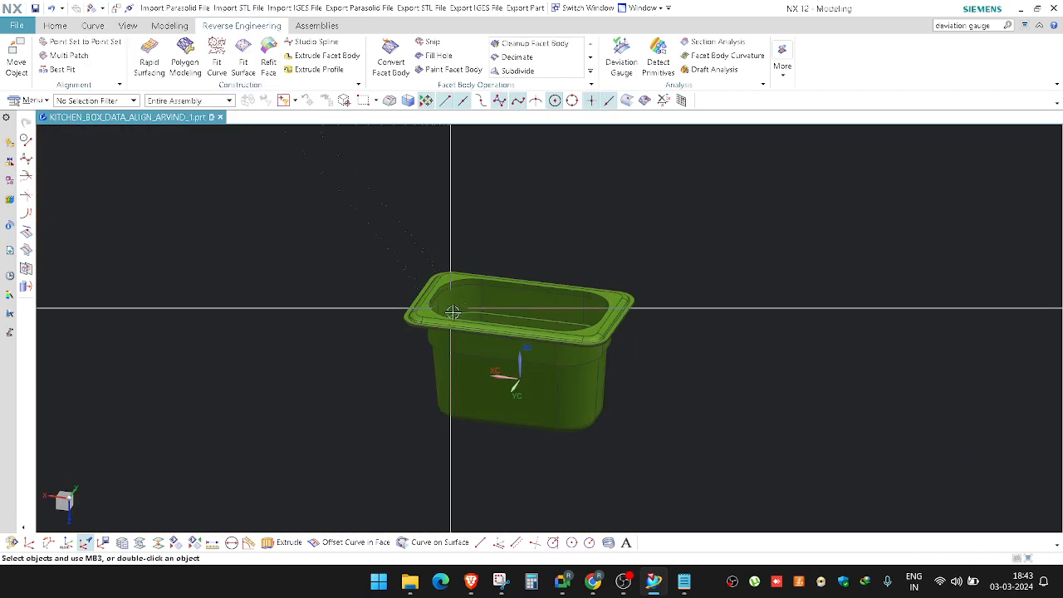
Step: Check the box solid's block stock size with Fit to Bounded Parallel Face enabled, and leave the command
scroll(507, 346, up, 4)
scroll(559, 363, down, 2)
right_click(856, 287)
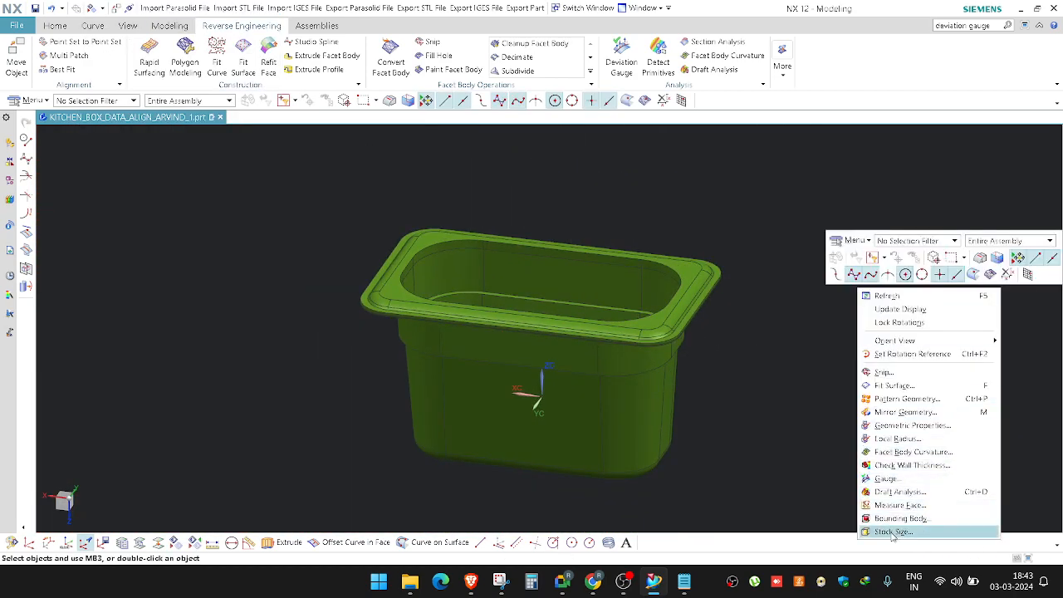
click(893, 532)
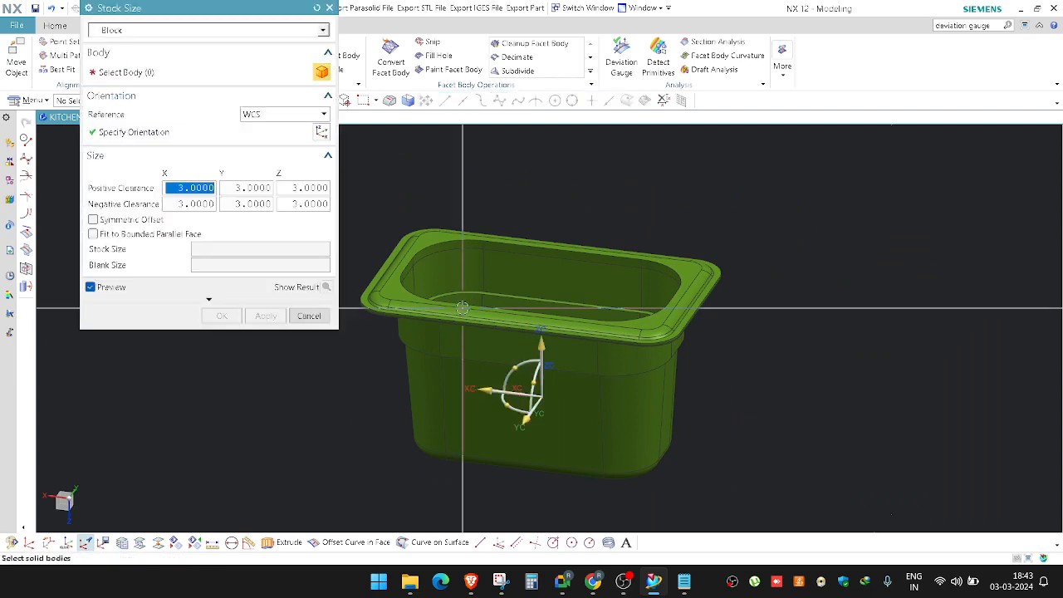
click(136, 237)
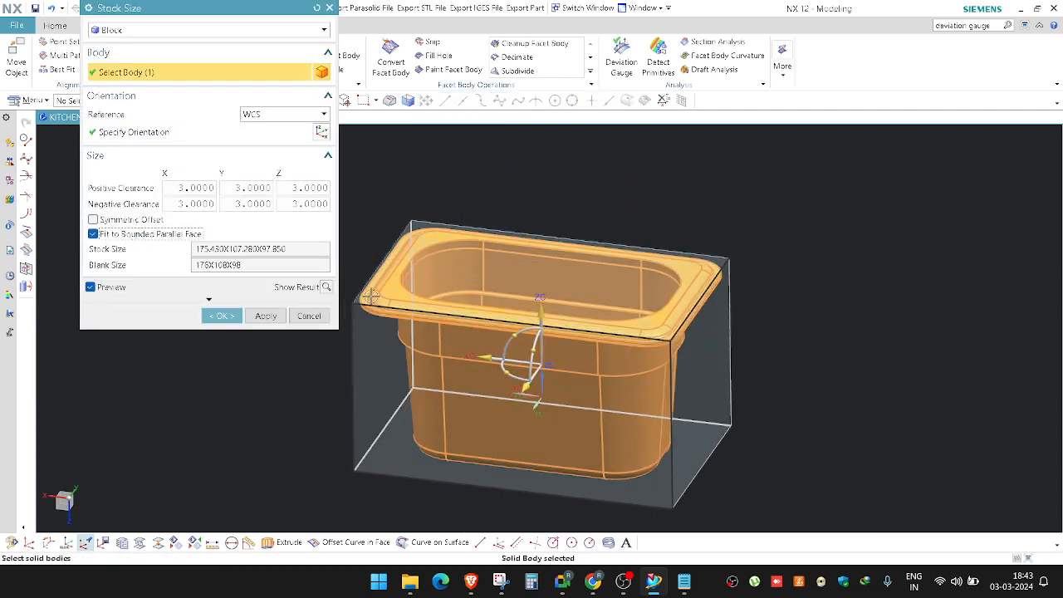
middle_drag(587, 359, 613, 377)
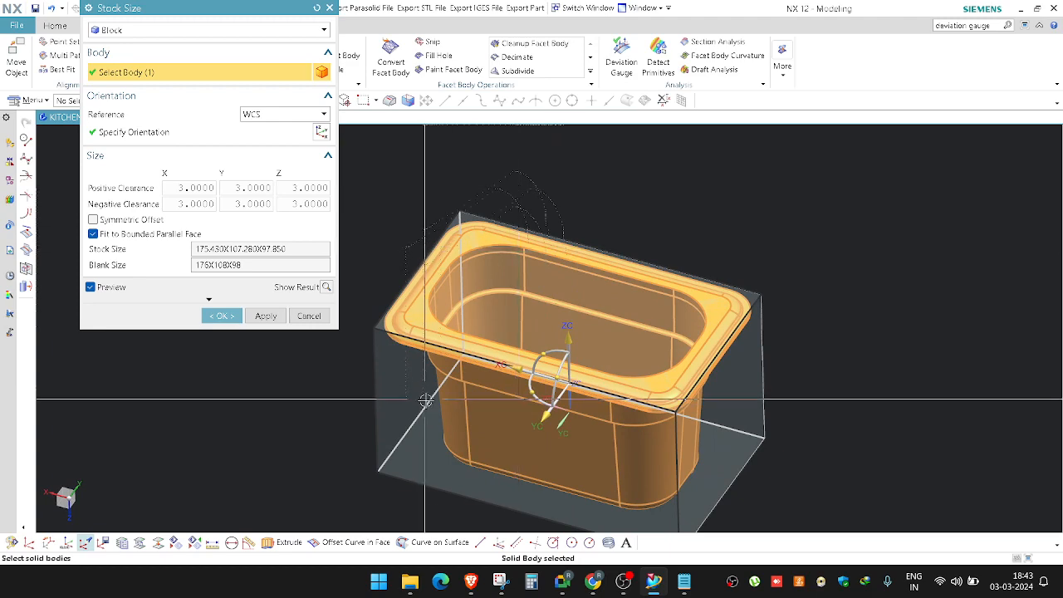
mouse_move(532, 398)
middle_down()
mouse_move(541, 413)
mouse_move(531, 382)
mouse_move(535, 390)
middle_up()
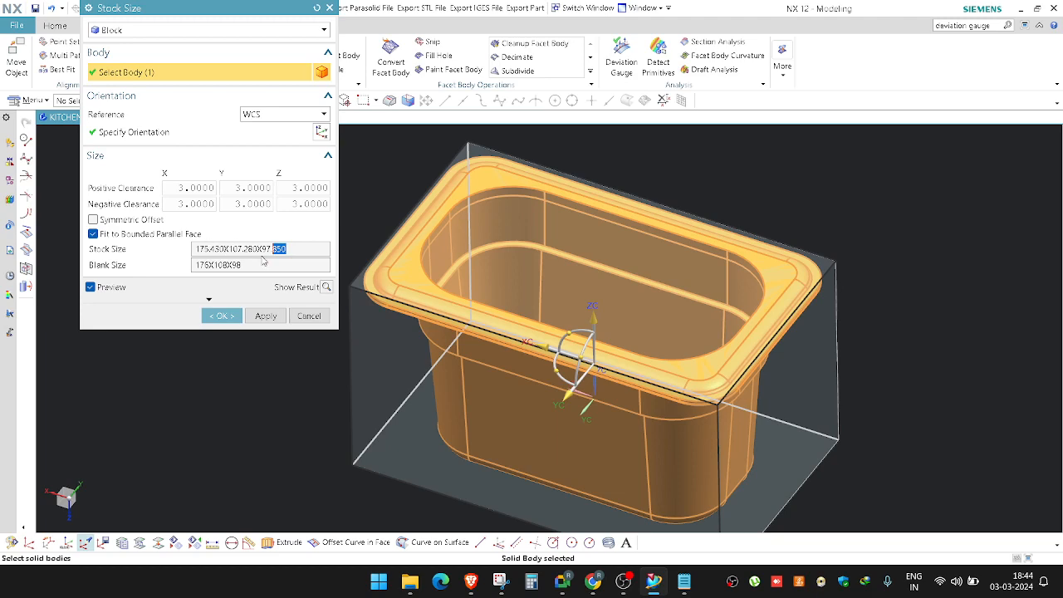
click(329, 8)
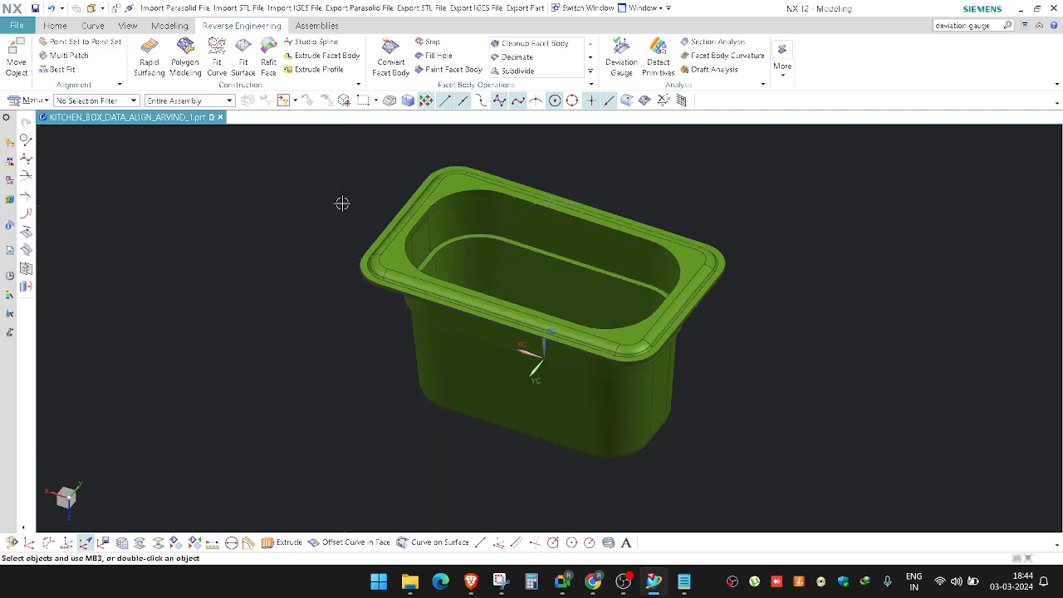
Step: Examine the box's underside and the outer wall corner beneath the rim from below and in a squared side view
scroll(342, 203, up, 1)
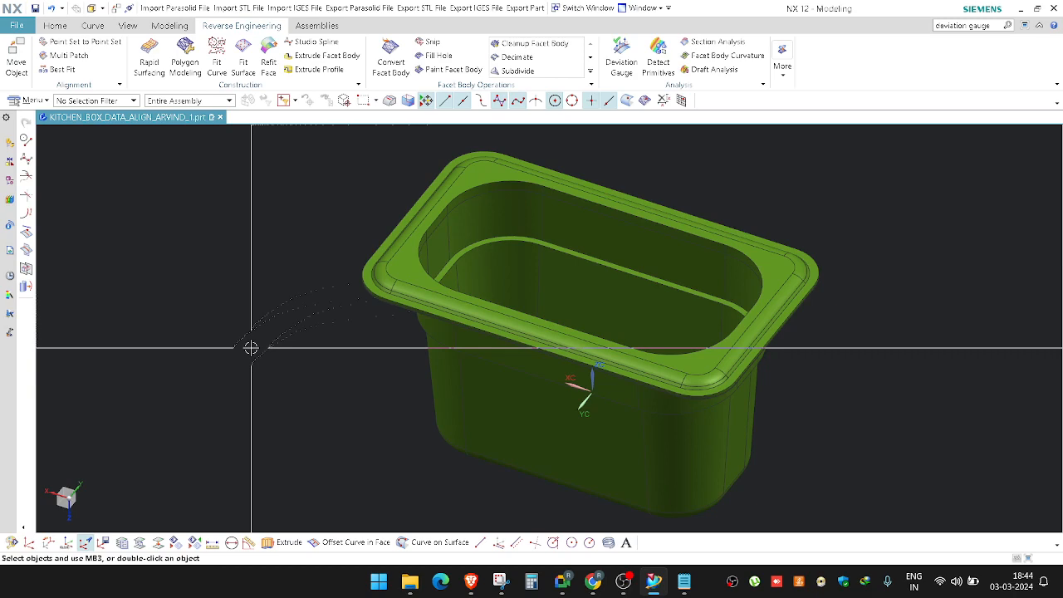
middle_drag(251, 347, 356, 248)
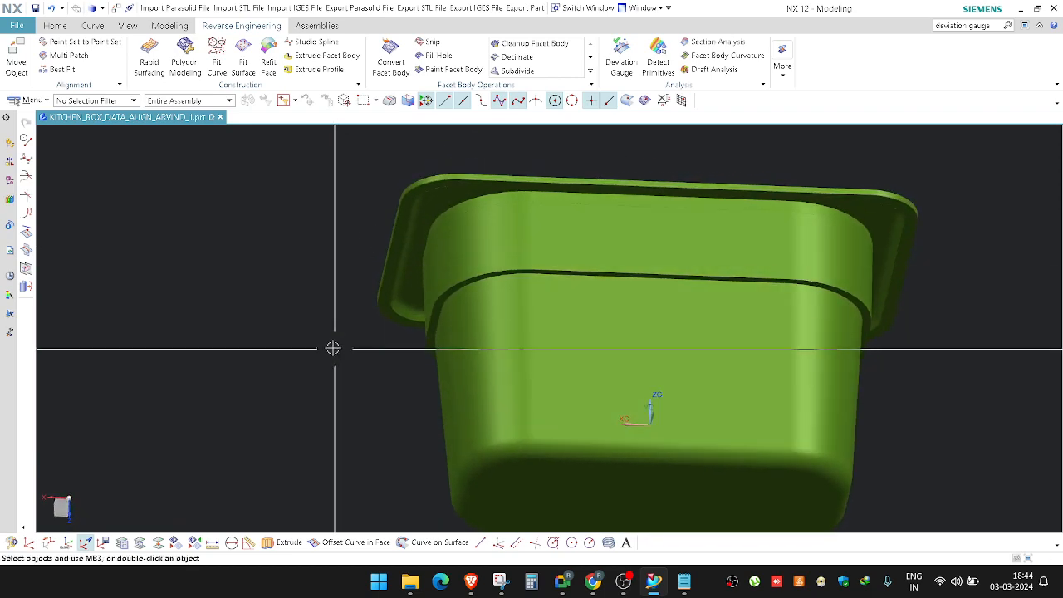
key(ctrl+b)
middle_drag(612, 337, 519, 283)
scroll(506, 332, down, 3)
scroll(880, 339, up, 10)
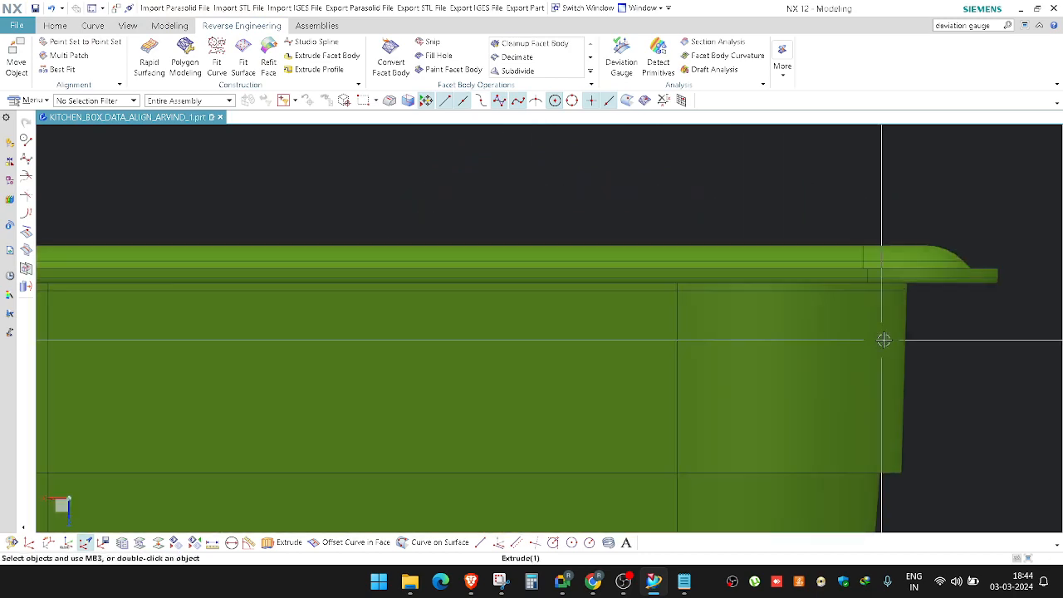
scroll(871, 339, up, 4)
key(ctrl+b)
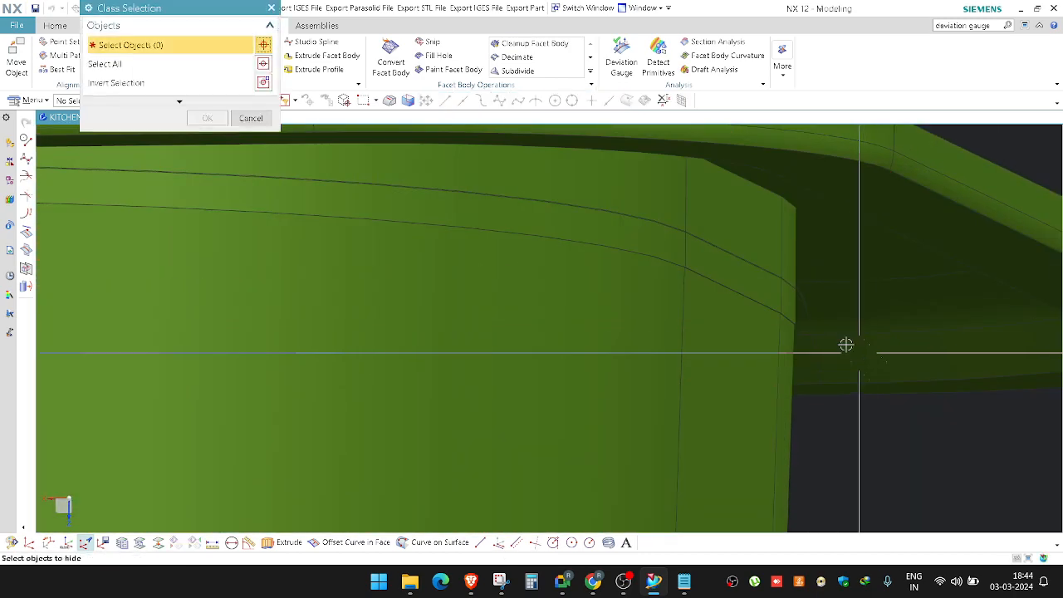
key(Escape)
middle_drag(819, 299, 752, 290)
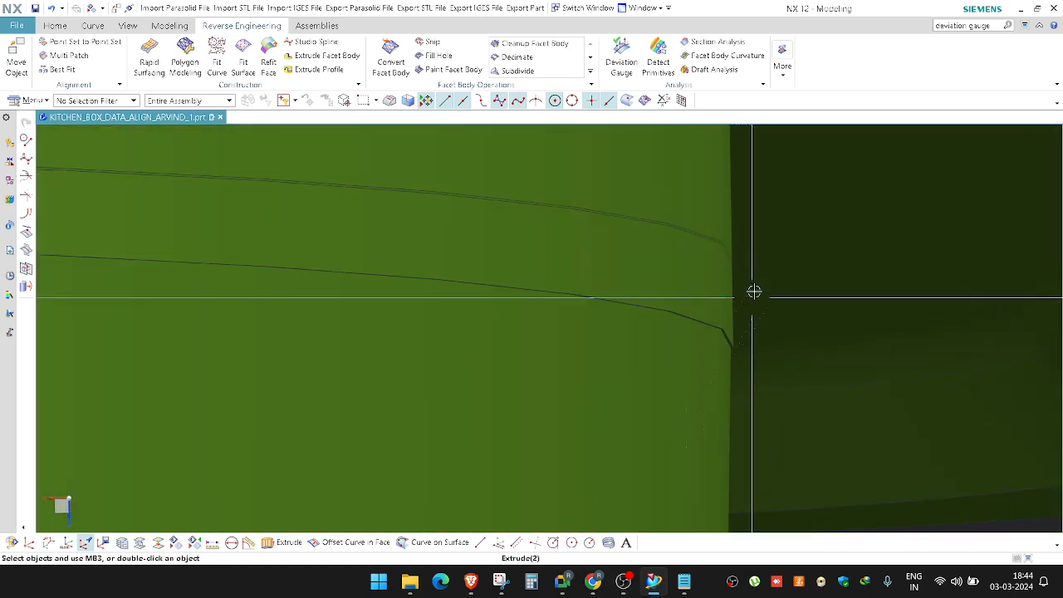
right_click(734, 209)
click(744, 230)
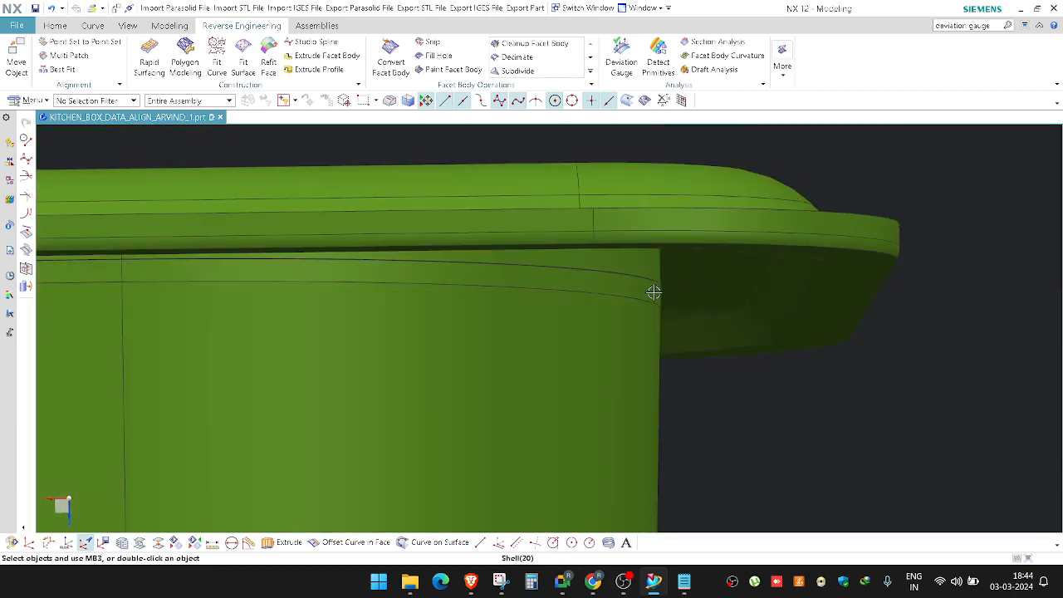
Step: Inspect the small wall step beneath the rim in a temporary section view on the Y plane, and cancel the section
key(ctrl+h)
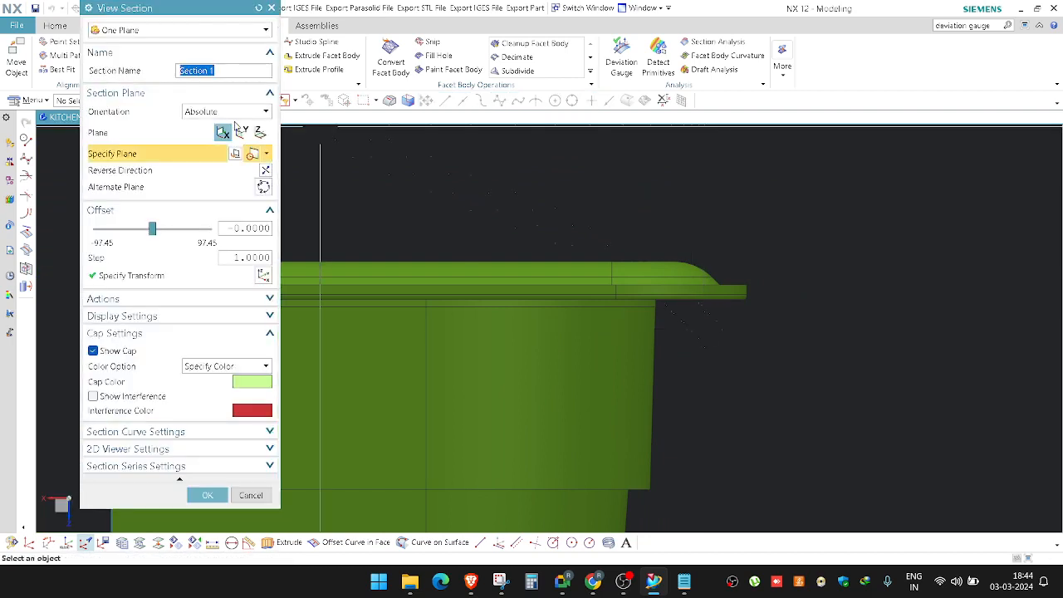
scroll(661, 288, up, 4)
scroll(662, 288, up, 8)
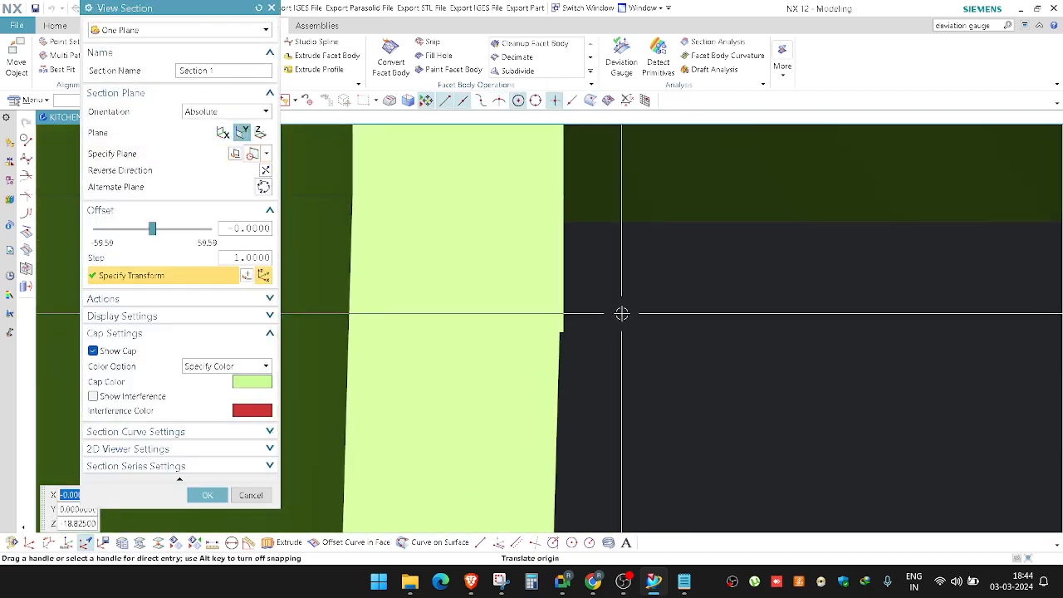
scroll(622, 313, down, 6)
key(Escape)
scroll(572, 315, down, 2)
Step: Examine the fine ledge line around the outer wall's corner below the rim at close range
middle_drag(572, 316, 645, 357)
scroll(725, 438, up, 4)
middle_drag(725, 438, 511, 268)
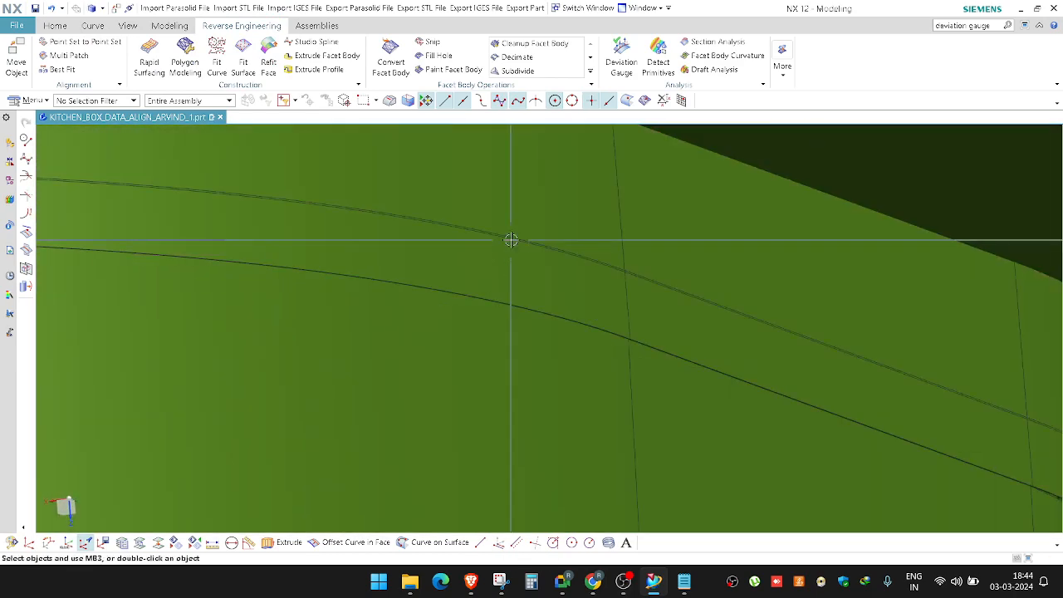
scroll(511, 240, up, 5)
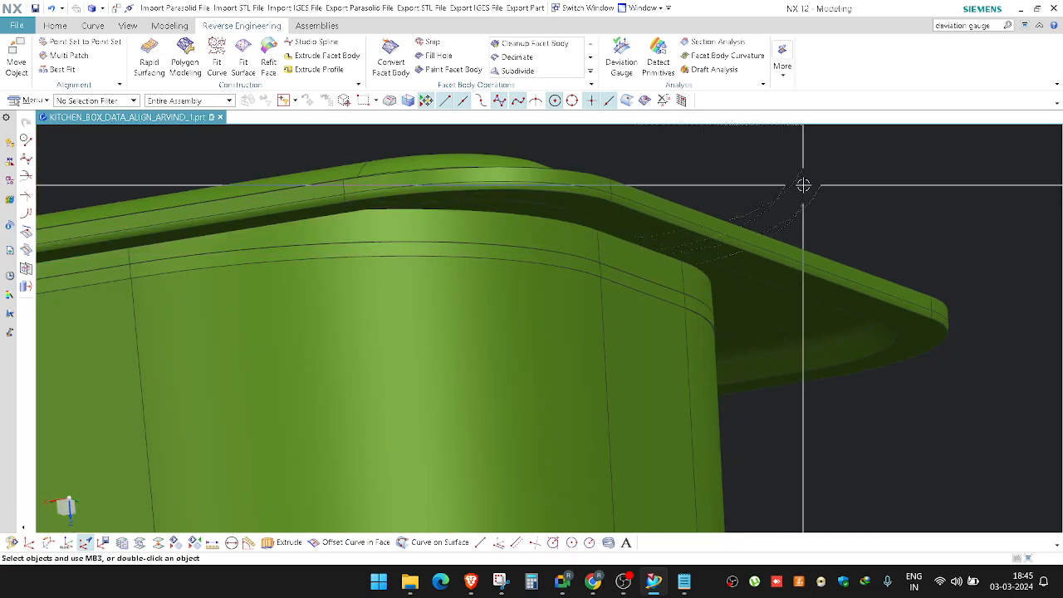
scroll(684, 285, down, 6)
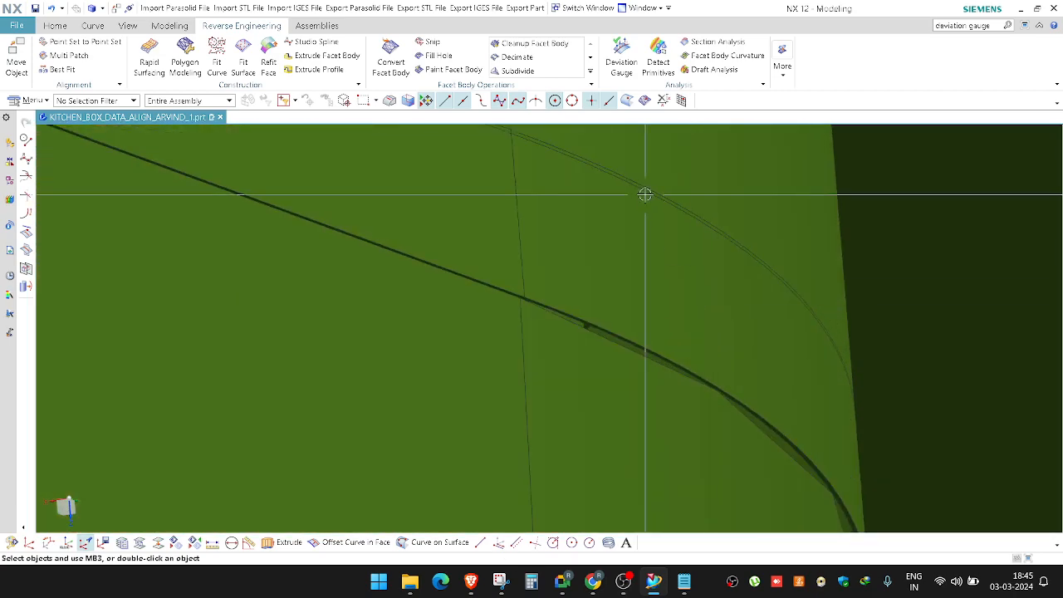
right_click(645, 194)
click(680, 221)
middle_drag(681, 218, 600, 274)
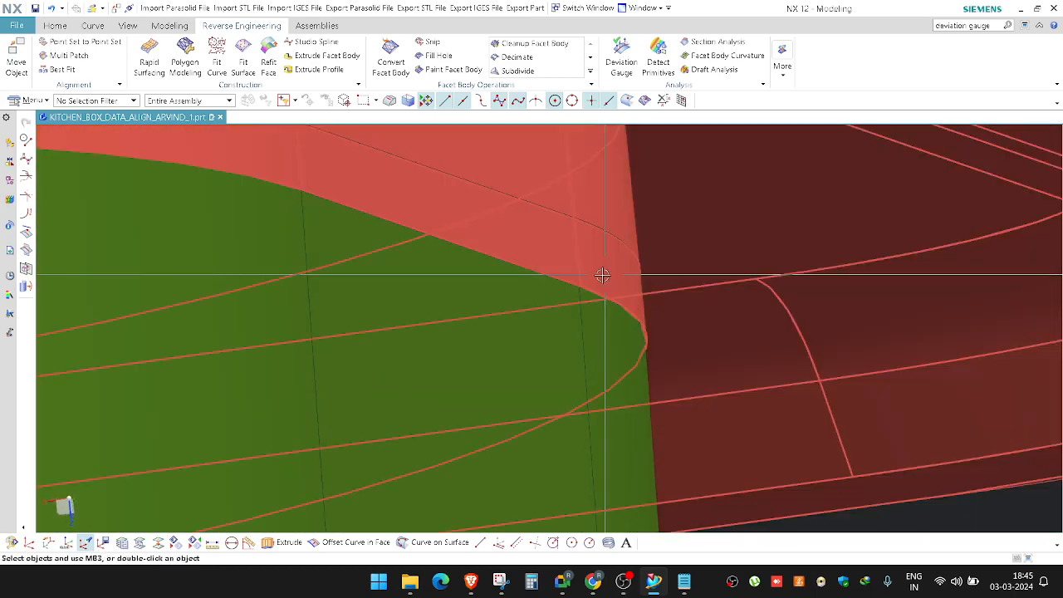
scroll(581, 286, down, 5)
key(l)
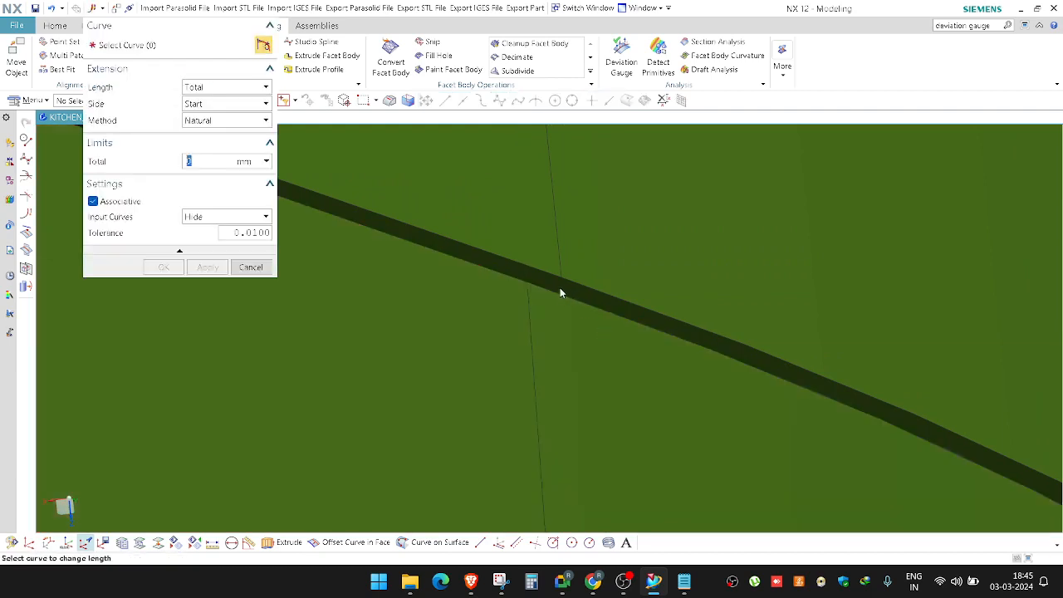
scroll(555, 282, down, 4)
right_drag(653, 302, 444, 279)
scroll(562, 328, up, 4)
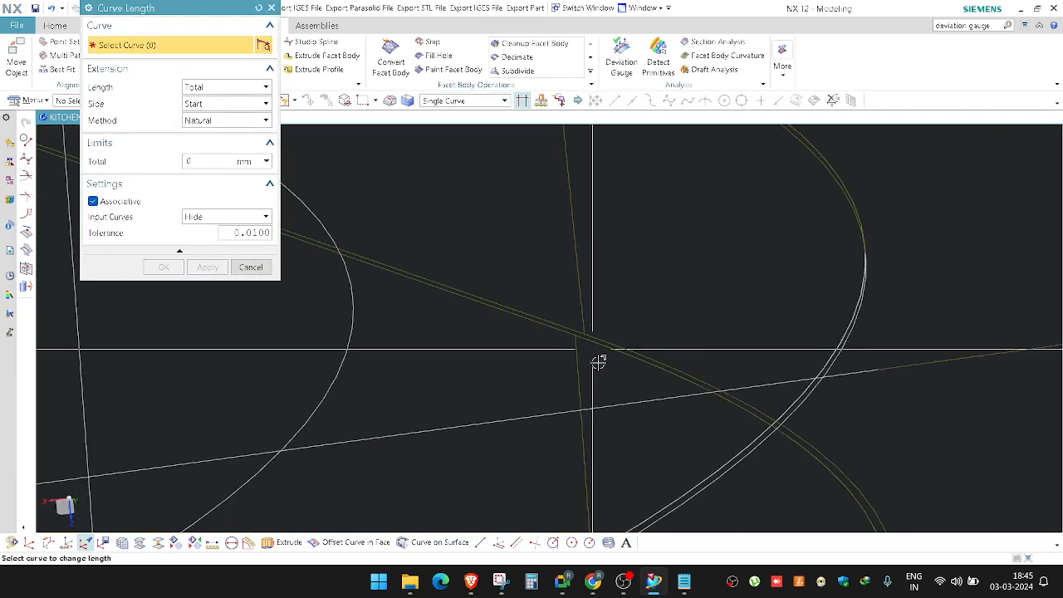
right_drag(593, 355, 537, 347)
key(Escape)
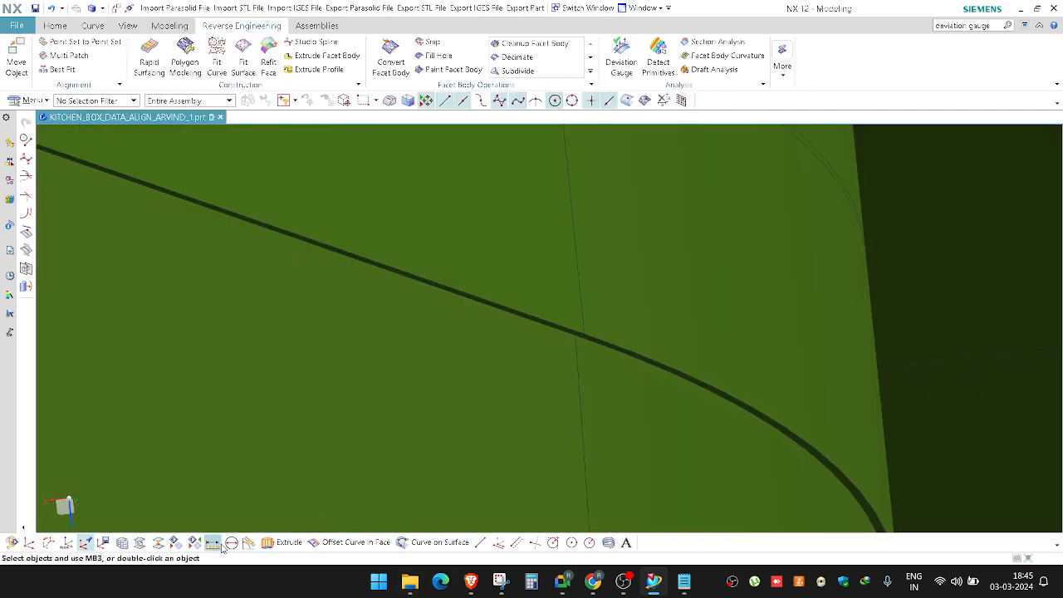
Step: Measure the minimum distance between the wall faces on either side of the fine ledge, and leave the command
key(ctrl+shift+d)
click(631, 344)
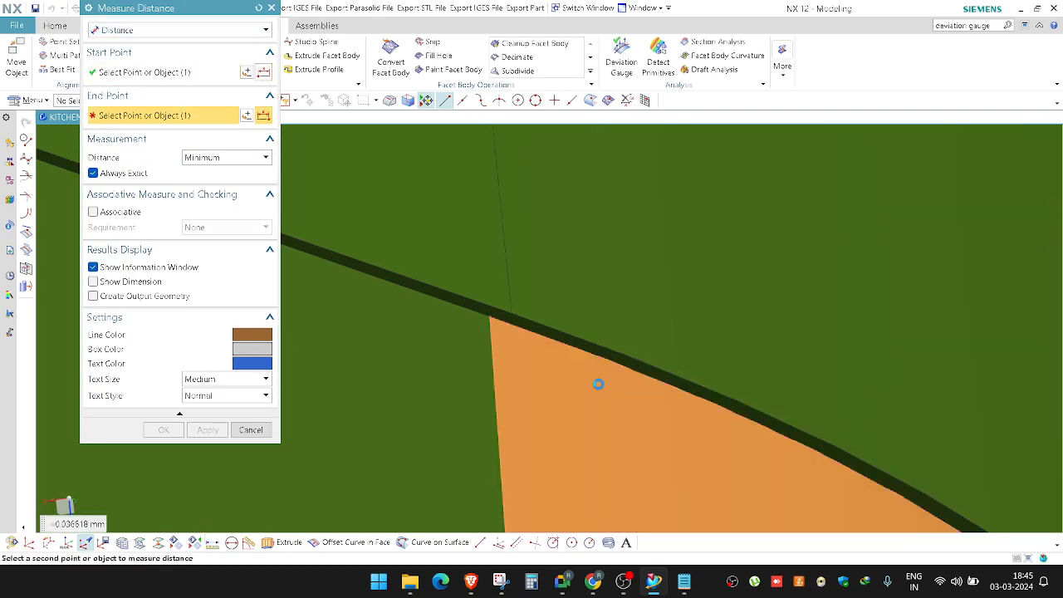
click(597, 385)
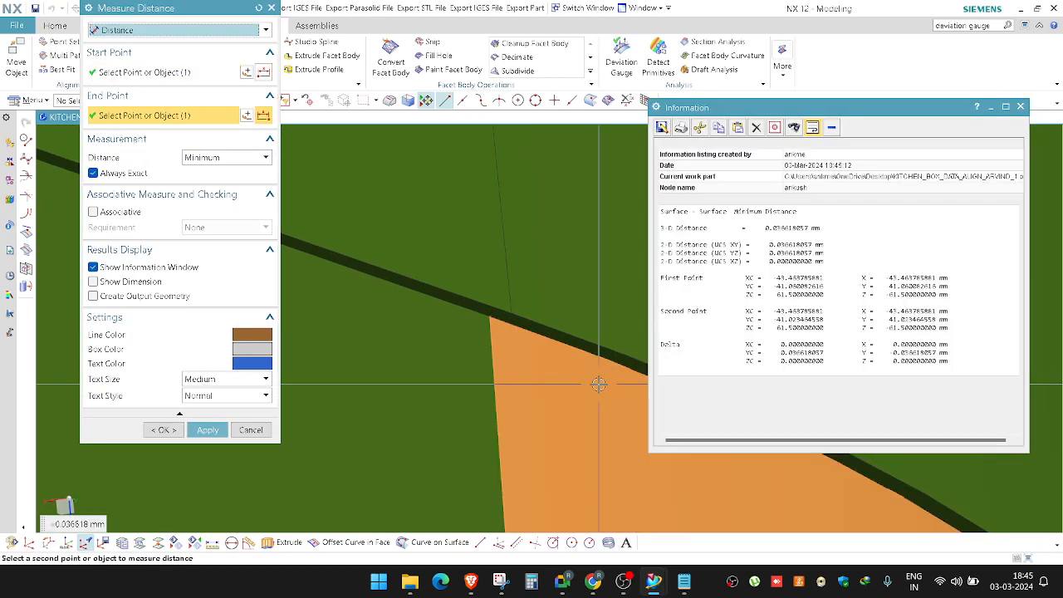
click(1021, 107)
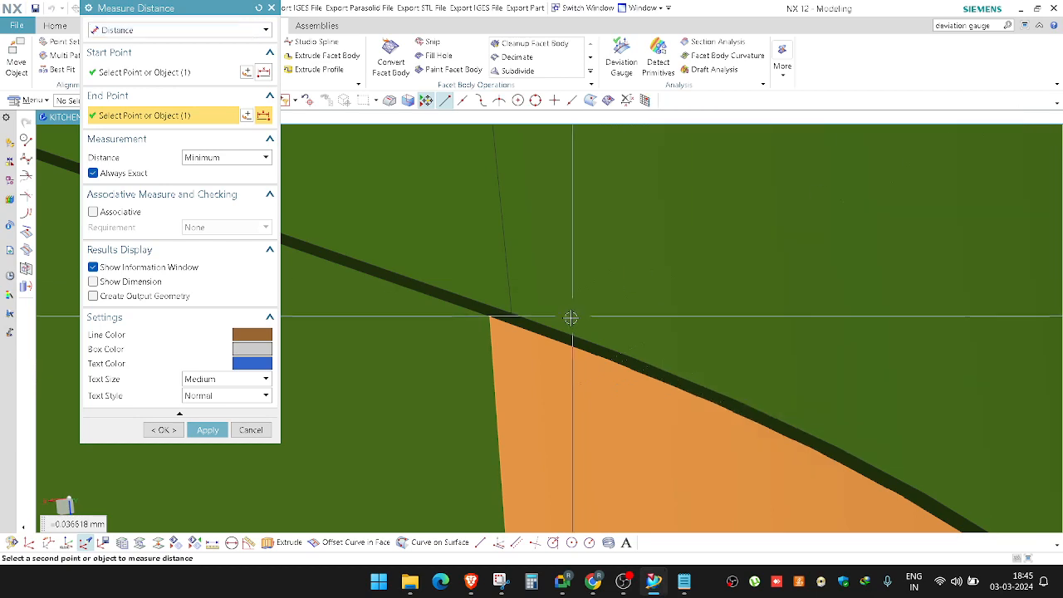
key(Escape)
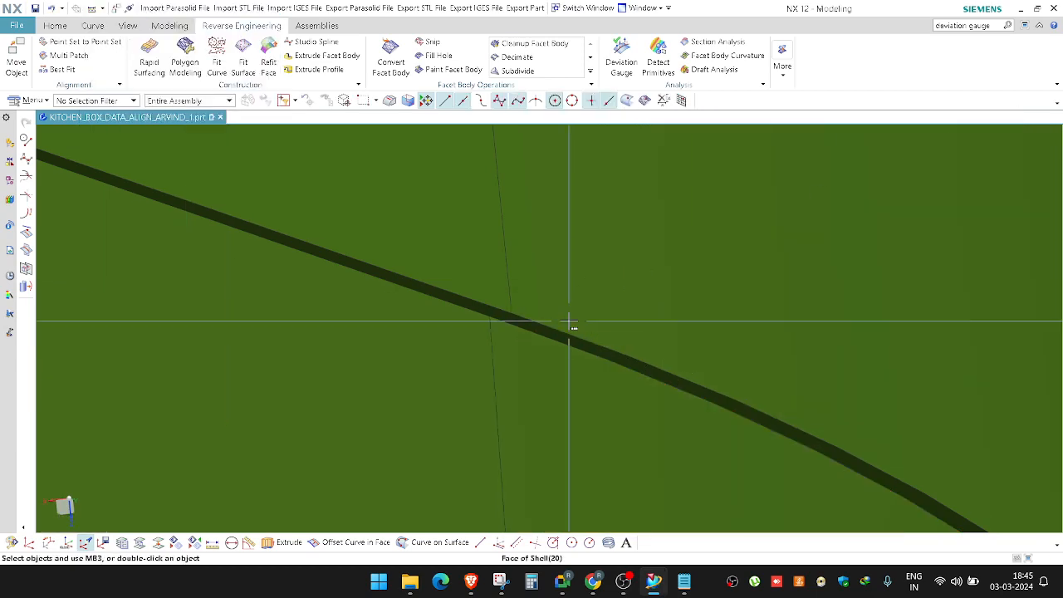
Step: Replace the narrow band of faces around the outer wall below the rim with the tangent wall faces directly above it, at 0 mm offset
scroll(569, 322, down, 6)
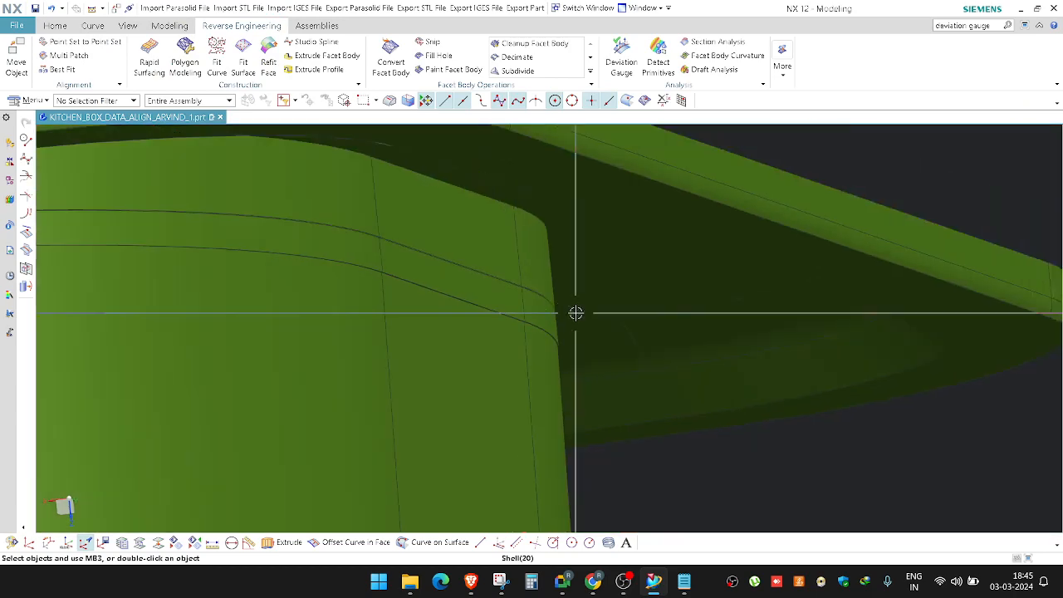
scroll(575, 313, down, 3)
scroll(500, 291, up, 4)
ctrl+shift+right_drag(475, 229, 476, 207)
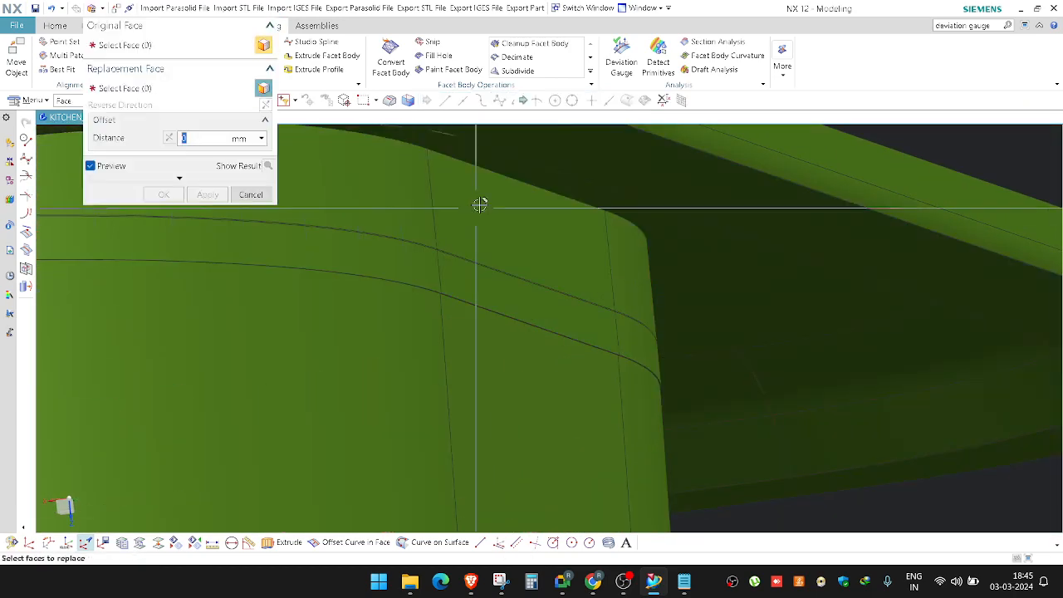
click(461, 100)
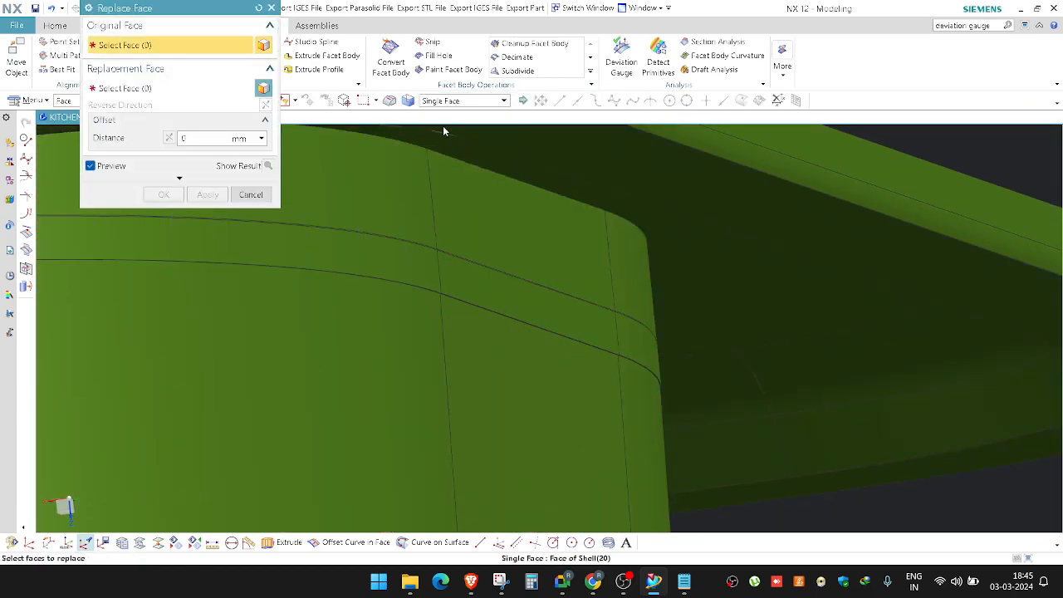
click(604, 327)
scroll(531, 252, down, 2)
scroll(510, 244, up, 1)
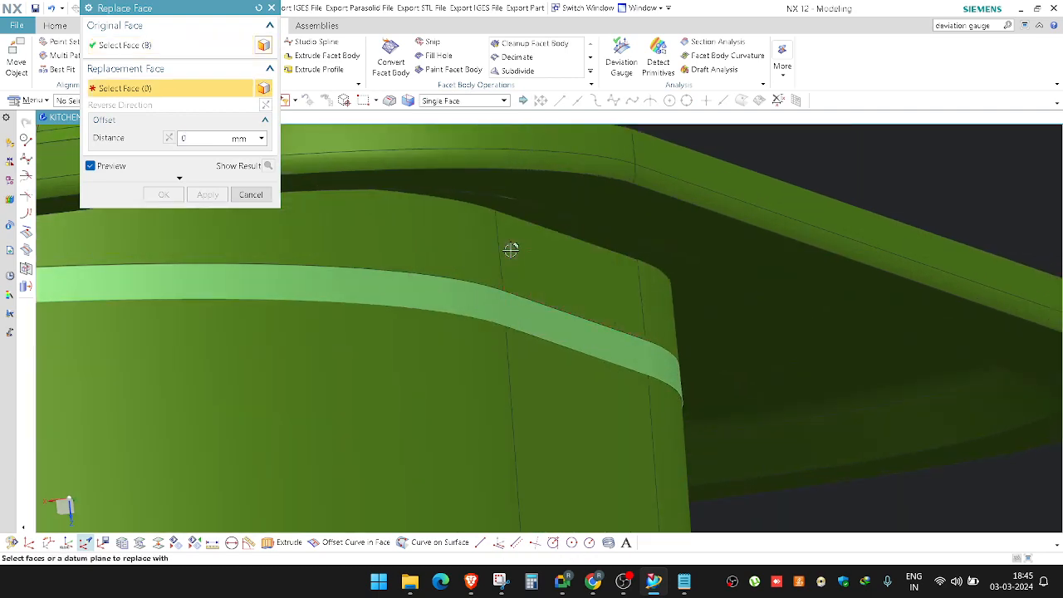
click(510, 245)
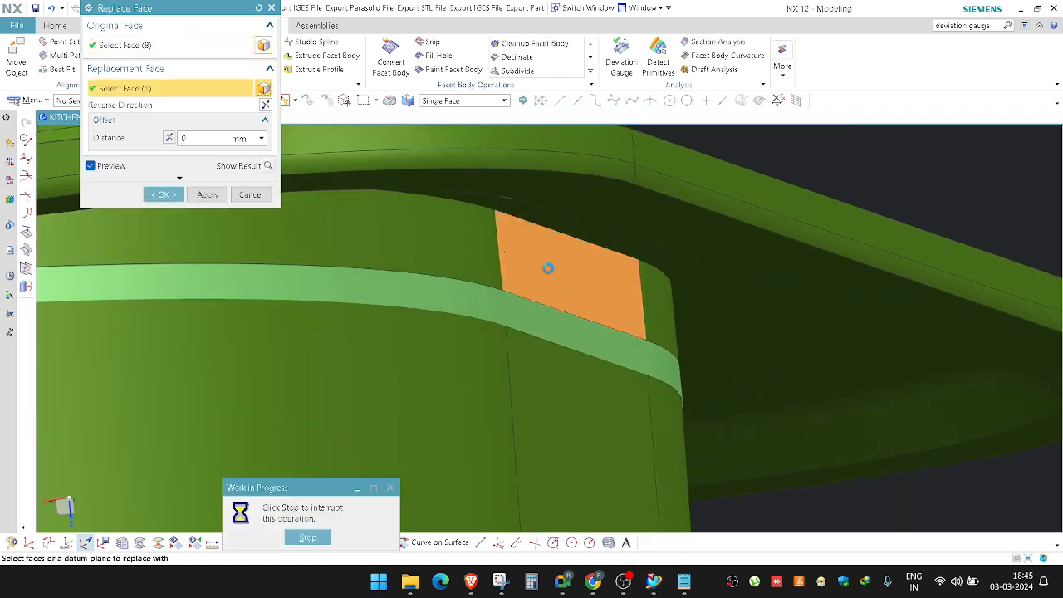
shift+click(548, 269)
click(448, 101)
click(452, 132)
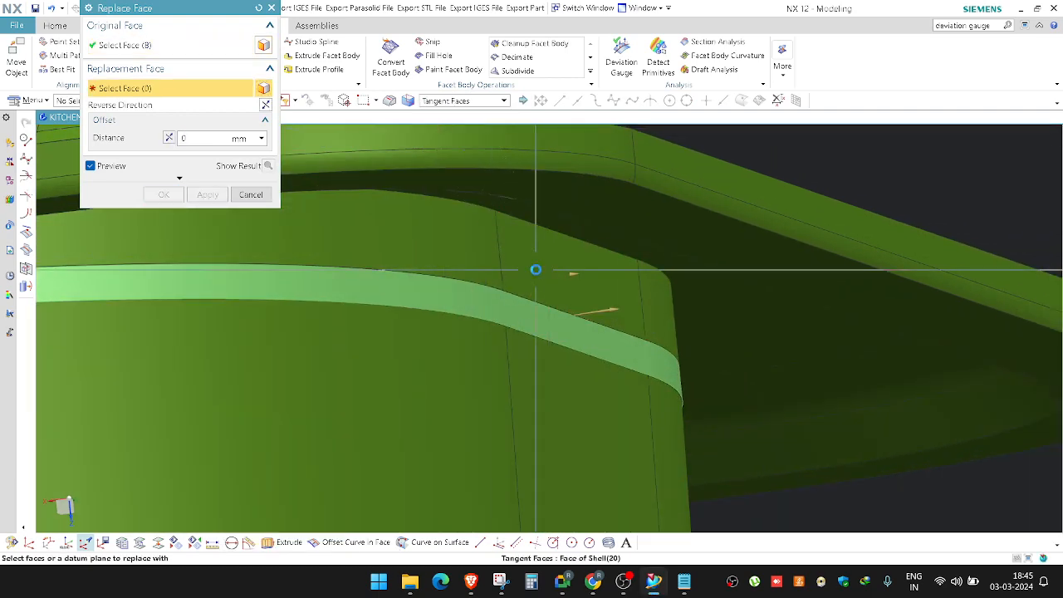
click(626, 311)
middle_click(646, 320)
Step: Delete the ring of eight tangent sliver faces around the outer wall just below the rim, using tangent face selection
middle_drag(646, 320, 573, 319)
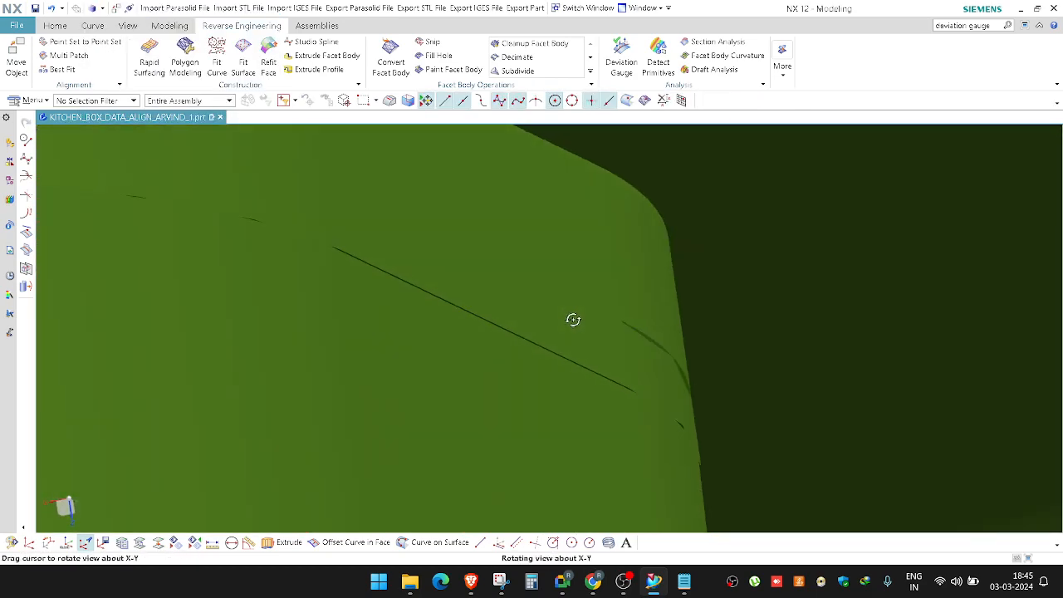
scroll(531, 319, down, 3)
scroll(436, 288, up, 3)
scroll(459, 369, up, 3)
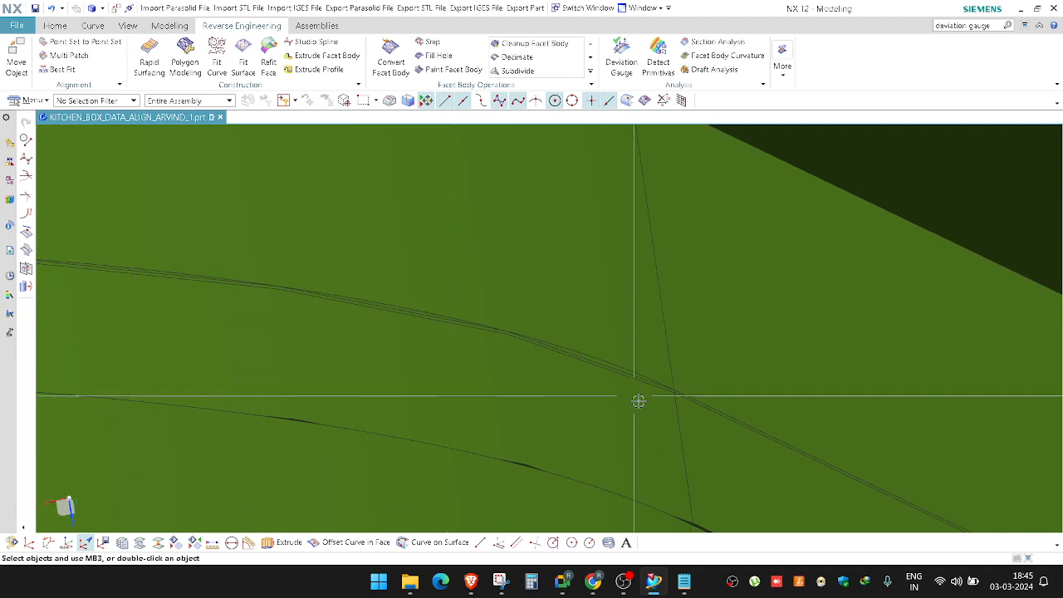
scroll(638, 401, up, 2)
click(687, 277)
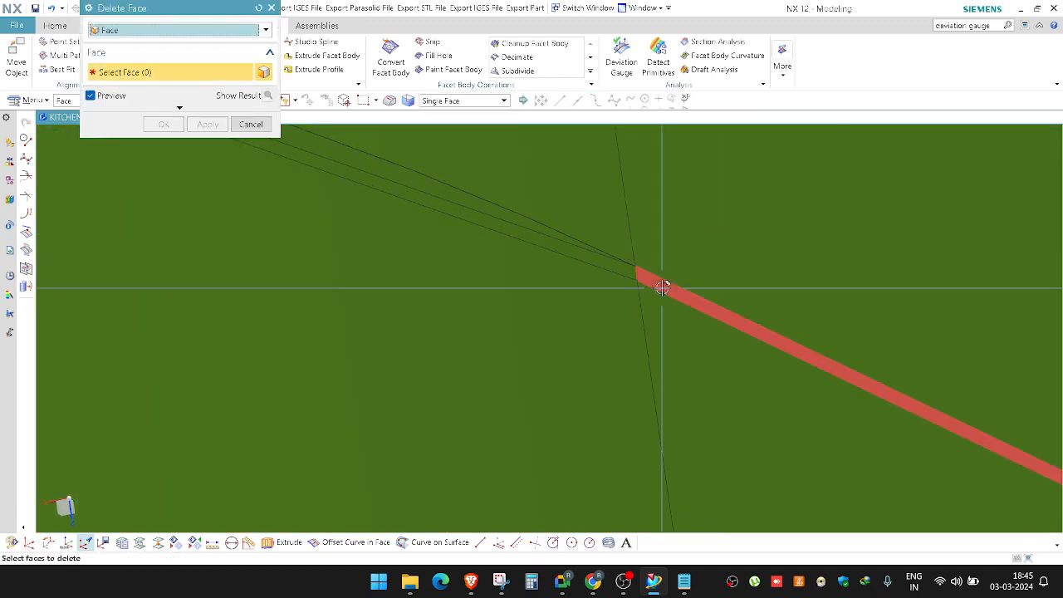
click(665, 285)
click(478, 101)
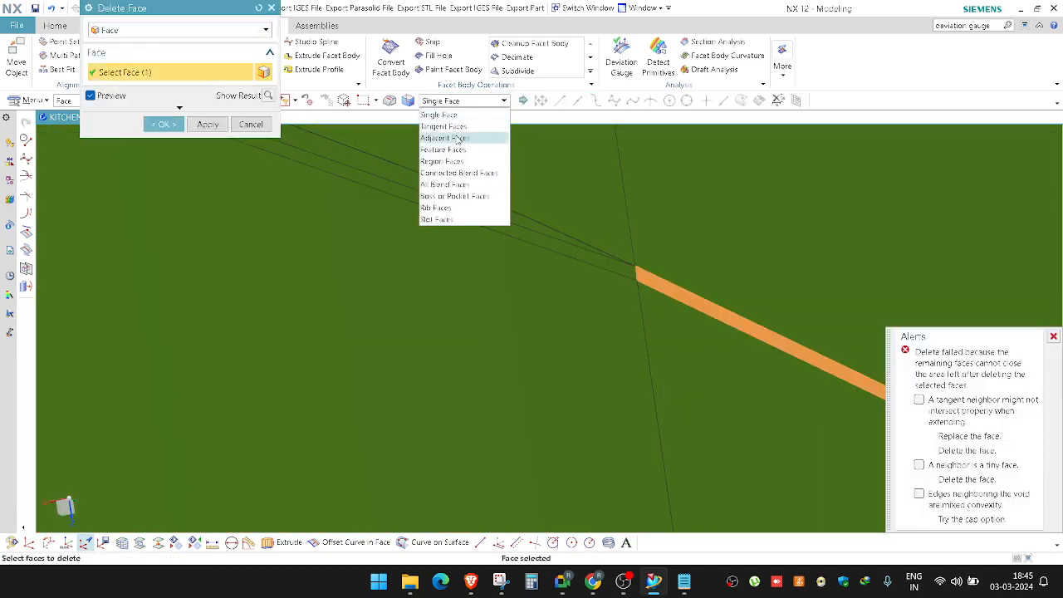
click(452, 145)
shift+click(668, 287)
click(601, 258)
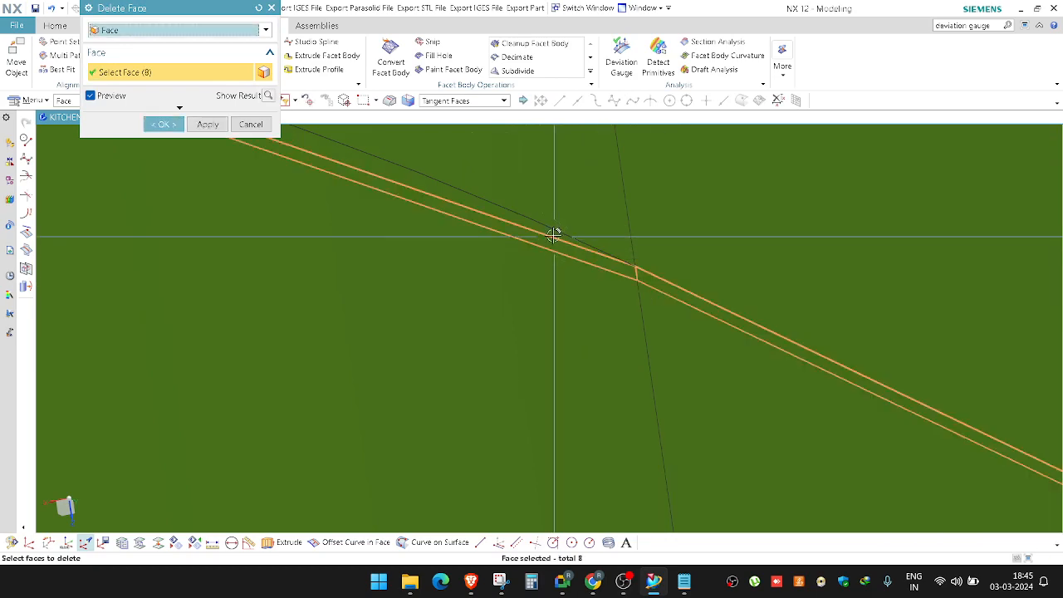
scroll(609, 294, down, 3)
middle_click(609, 294)
scroll(641, 296, down, 9)
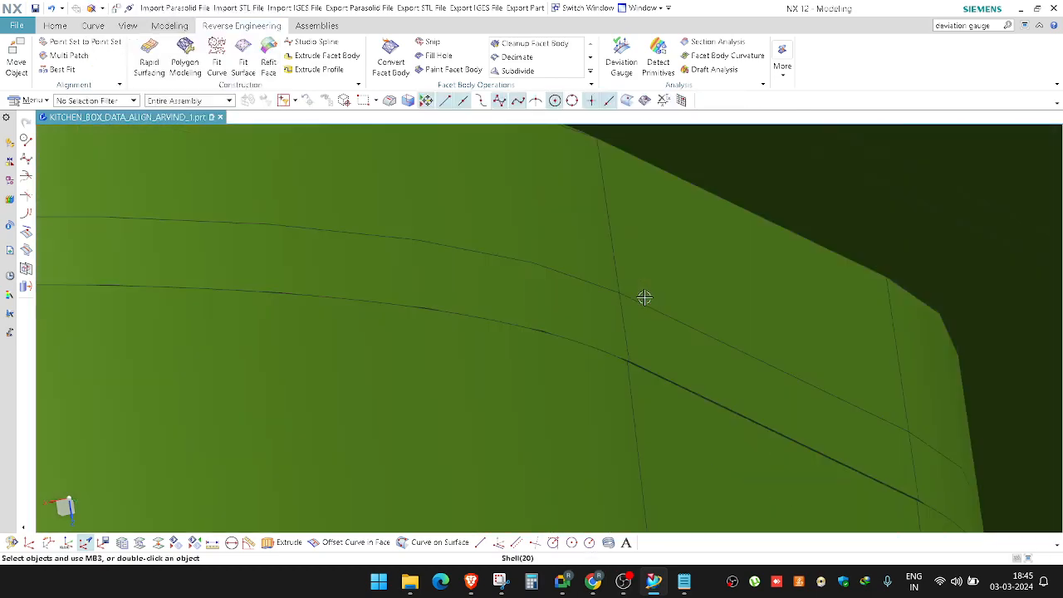
Step: Replace the narrow band of faces around the outer wall below the rim with the tangent wall faces directly beneath it, at 0 mm offset
scroll(582, 252, up, 3)
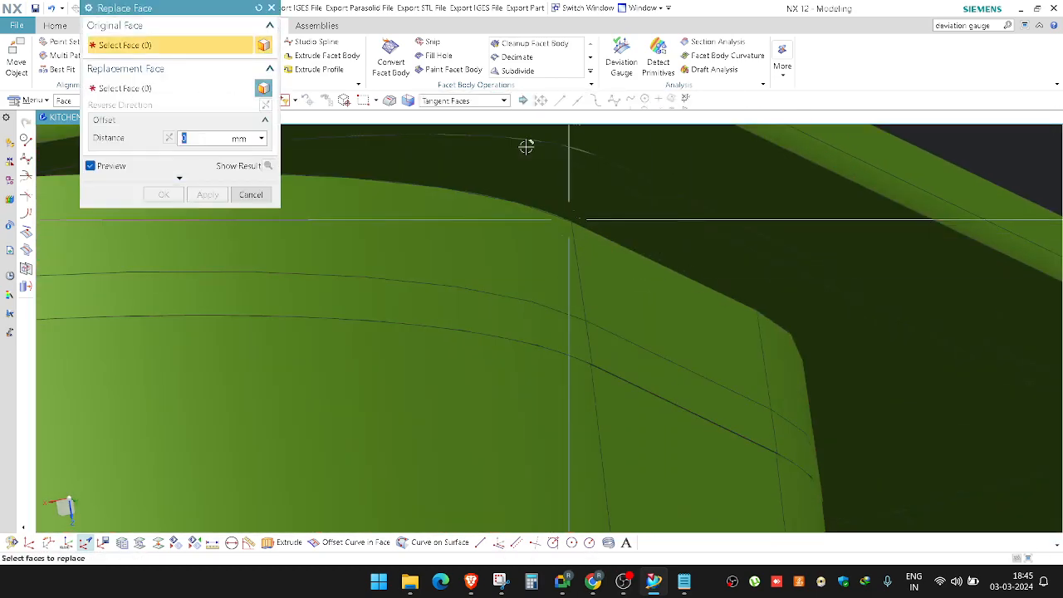
scroll(524, 328, down, 3)
click(523, 327)
middle_drag(523, 324, 607, 399)
click(607, 398)
middle_drag(655, 299, 323, 313)
scroll(290, 318, up, 5)
middle_click(308, 308)
scroll(308, 308, up, 3)
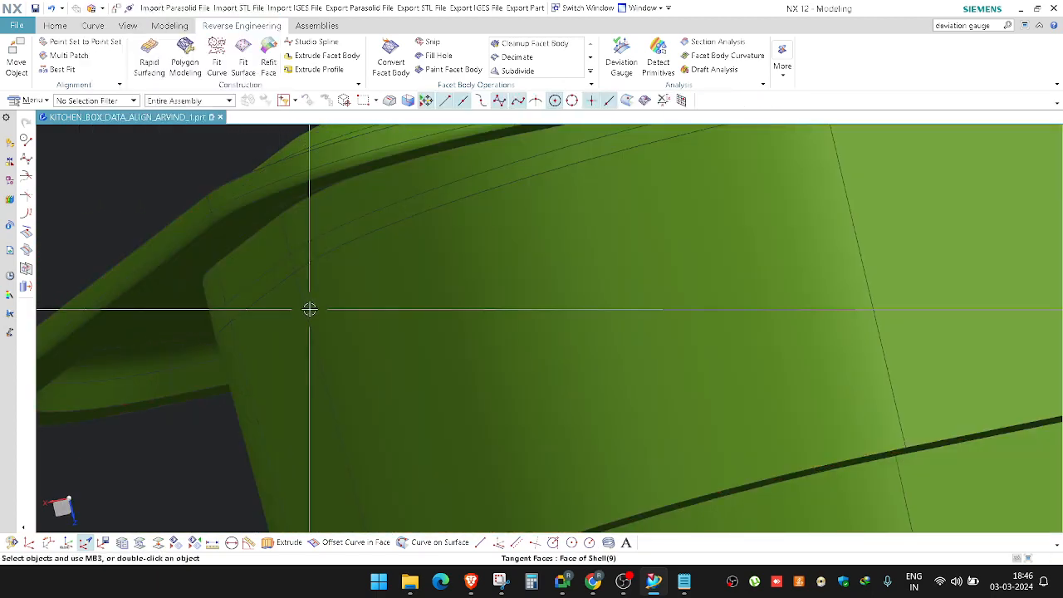
scroll(268, 279, down, 2)
right_drag(306, 282, 366, 332)
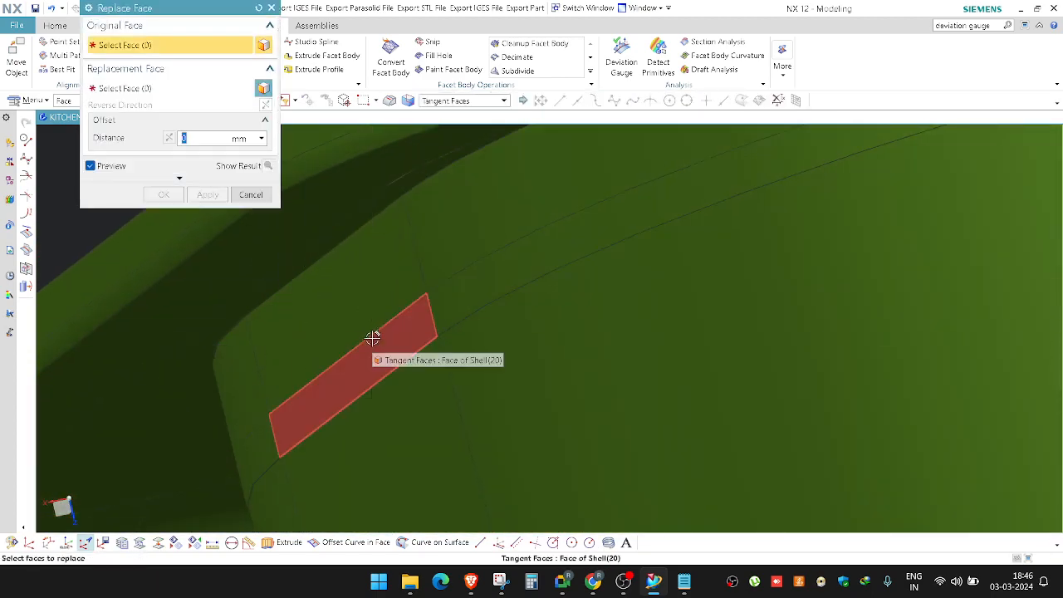
key(Escape)
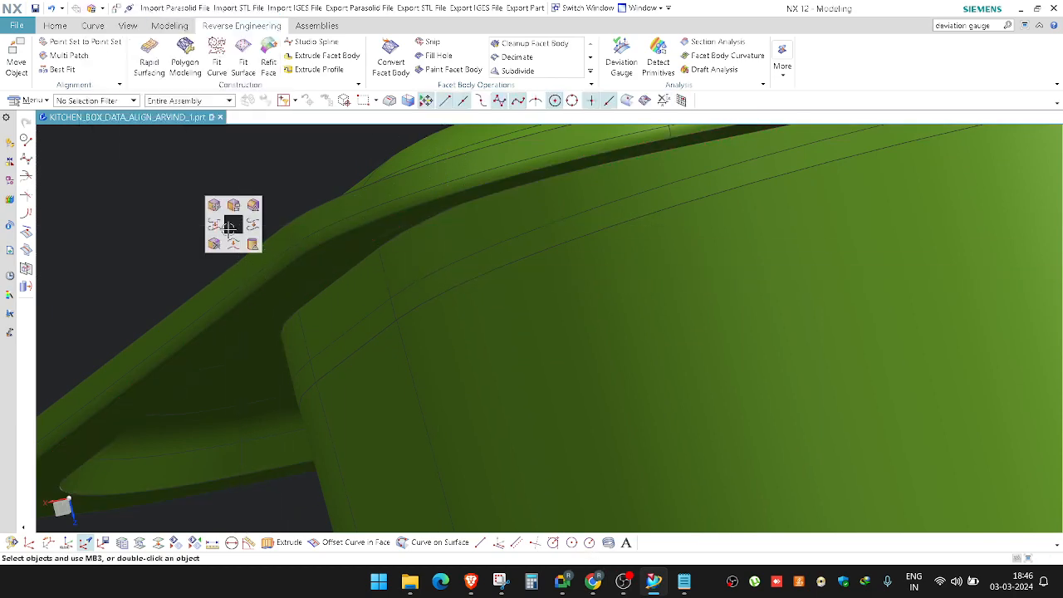
Step: Delete the eight faces of the narrow band around the outer wall below the rim, selecting them individually as single faces
click(231, 224)
scroll(461, 124, up, 3)
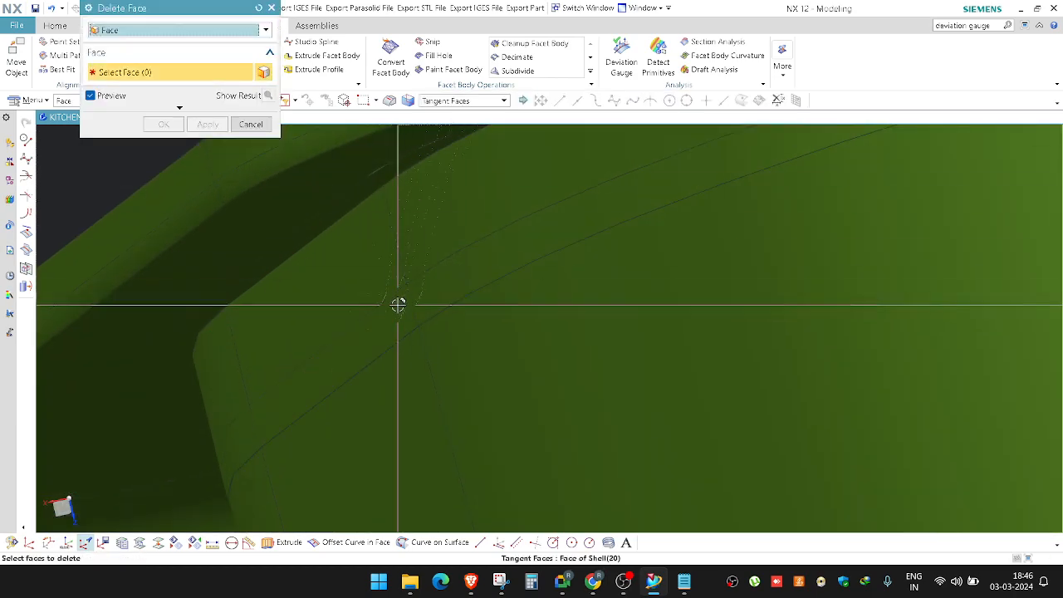
click(456, 101)
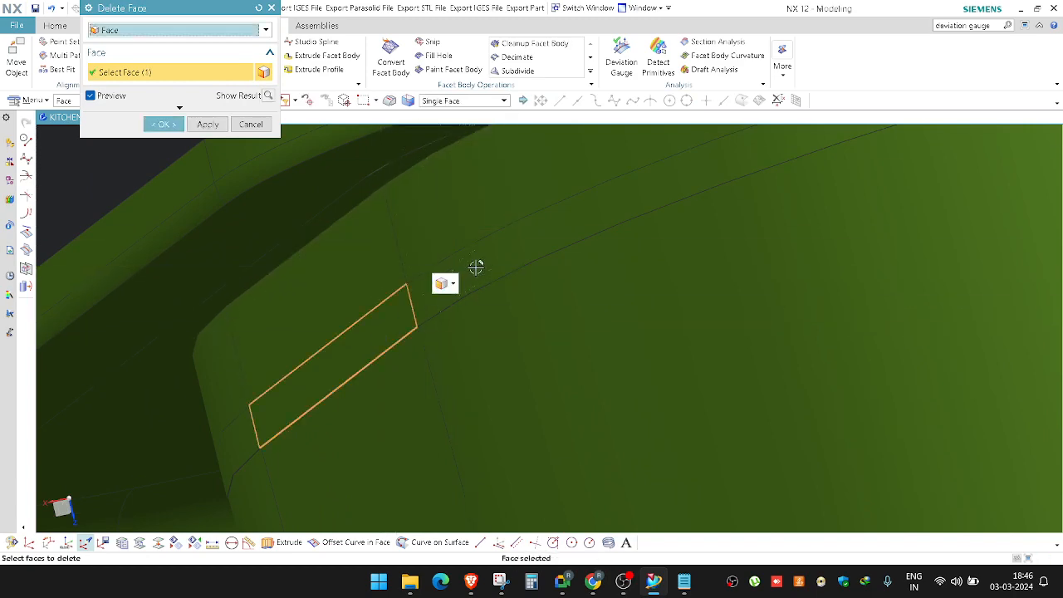
click(476, 267)
scroll(415, 327, down, 7)
middle_drag(680, 306, 688, 341)
scroll(539, 281, up, 7)
click(467, 245)
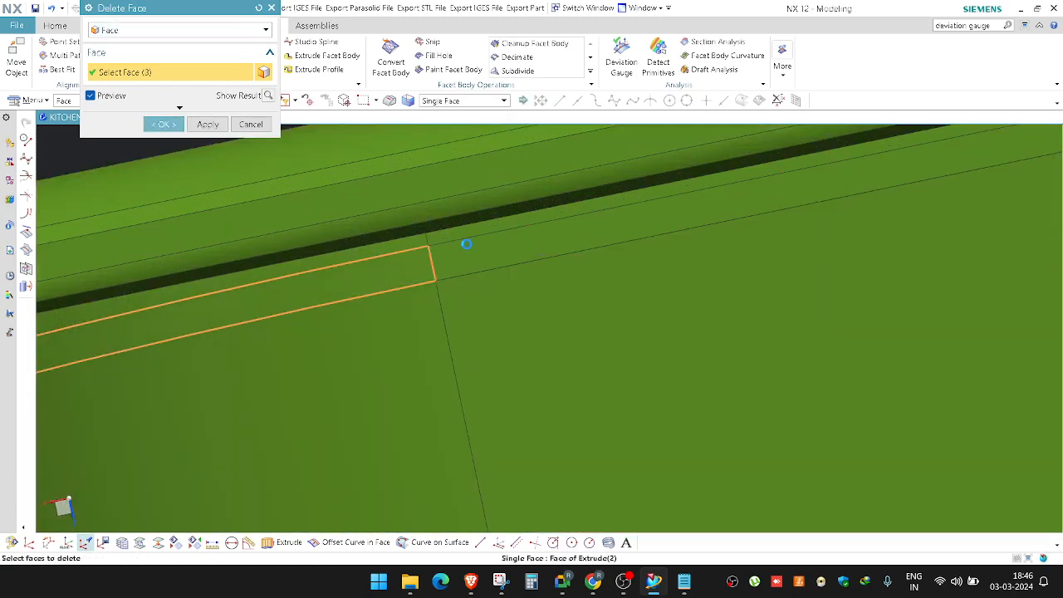
scroll(325, 368, down, 8)
scroll(559, 280, up, 8)
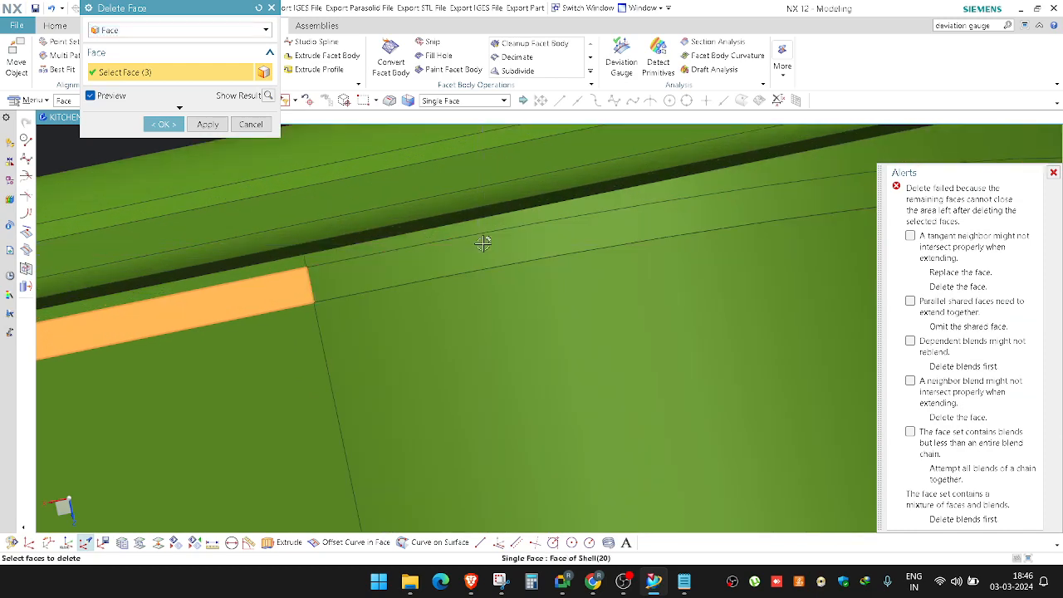
click(483, 242)
scroll(415, 291, down, 7)
scroll(622, 280, up, 4)
middle_drag(622, 280, 311, 300)
click(558, 266)
scroll(749, 278, up, 1)
click(770, 247)
scroll(529, 299, down, 1)
scroll(526, 300, down, 1)
scroll(240, 289, down, 4)
scroll(503, 323, up, 4)
scroll(351, 241, up, 3)
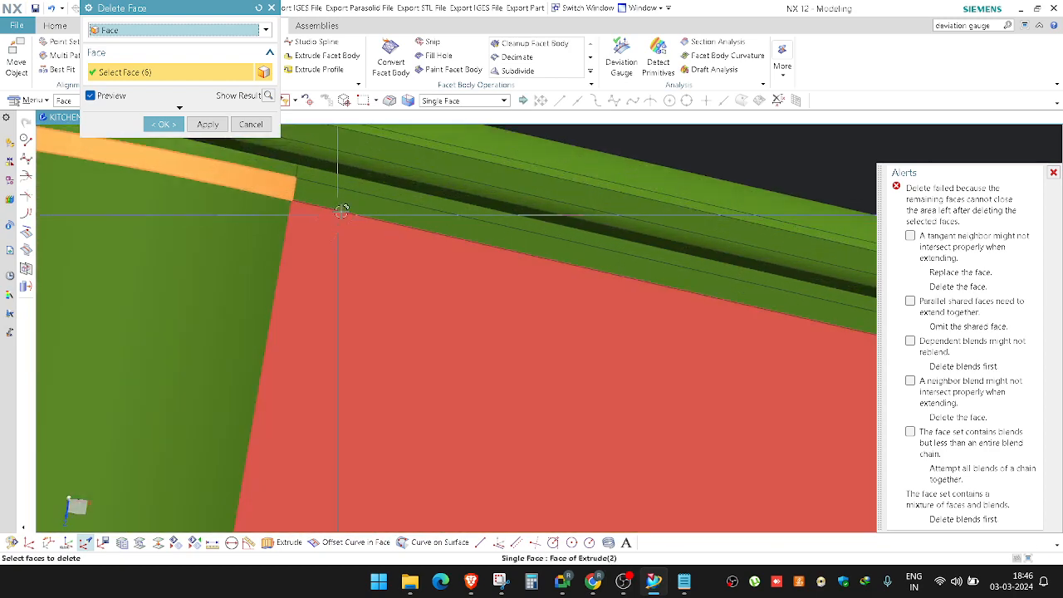
click(342, 211)
scroll(356, 275, down, 5)
scroll(393, 297, up, 6)
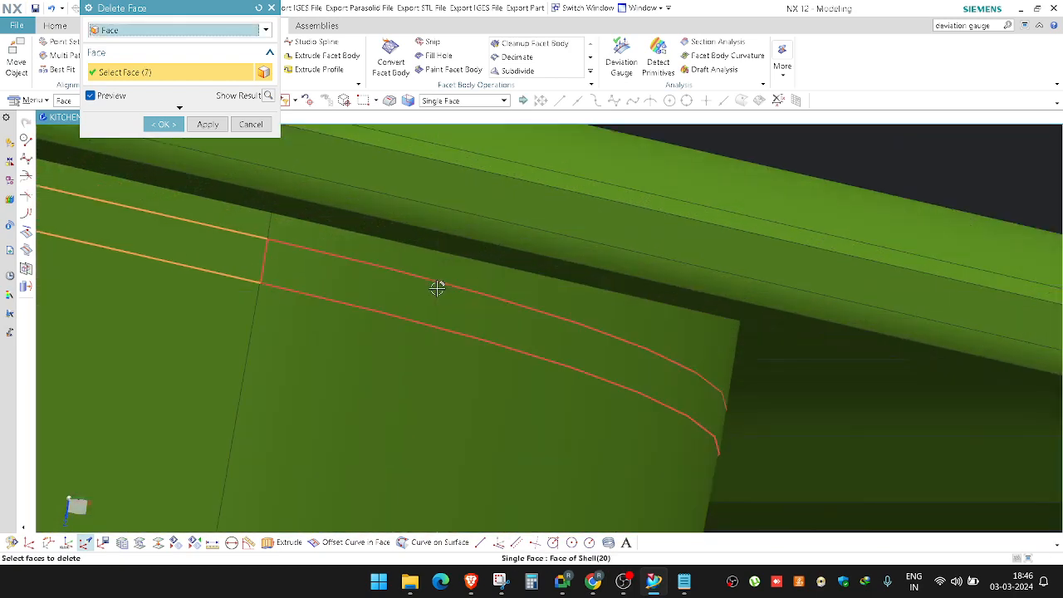
scroll(554, 360, down, 4)
middle_drag(562, 363, 536, 274)
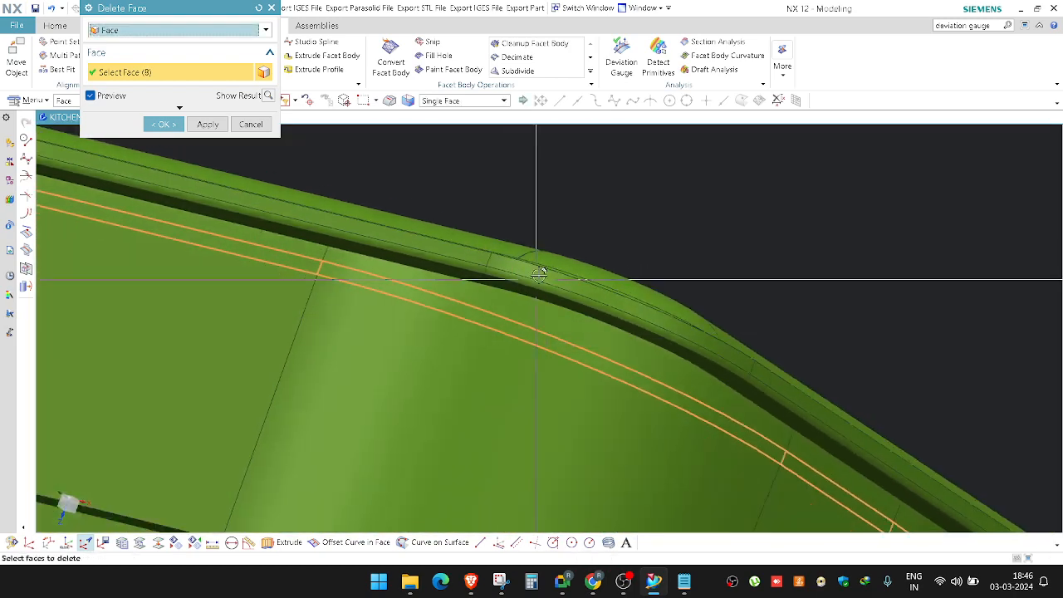
scroll(536, 275, down, 4)
scroll(677, 388, up, 4)
middle_click(678, 388)
Step: Replace the outer wall's remaining narrow strip directly under the rim with the tangent wall faces beneath it, at 0 mm offset
scroll(661, 372, down, 4)
middle_drag(488, 304, 558, 298)
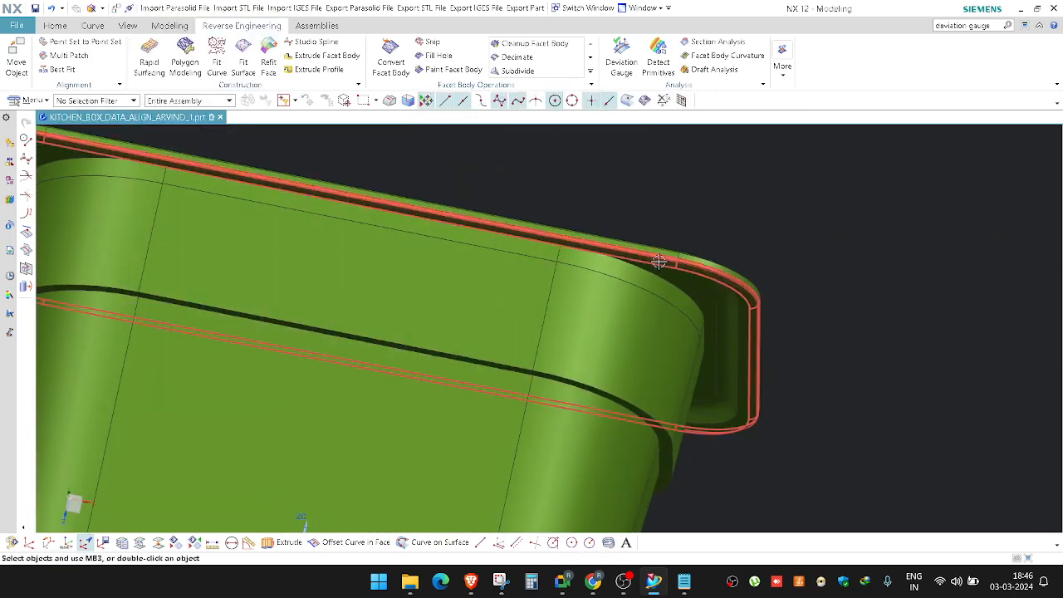
scroll(659, 289, up, 5)
mouse_move(653, 331)
middle_down()
mouse_move(666, 320)
mouse_move(662, 334)
middle_up()
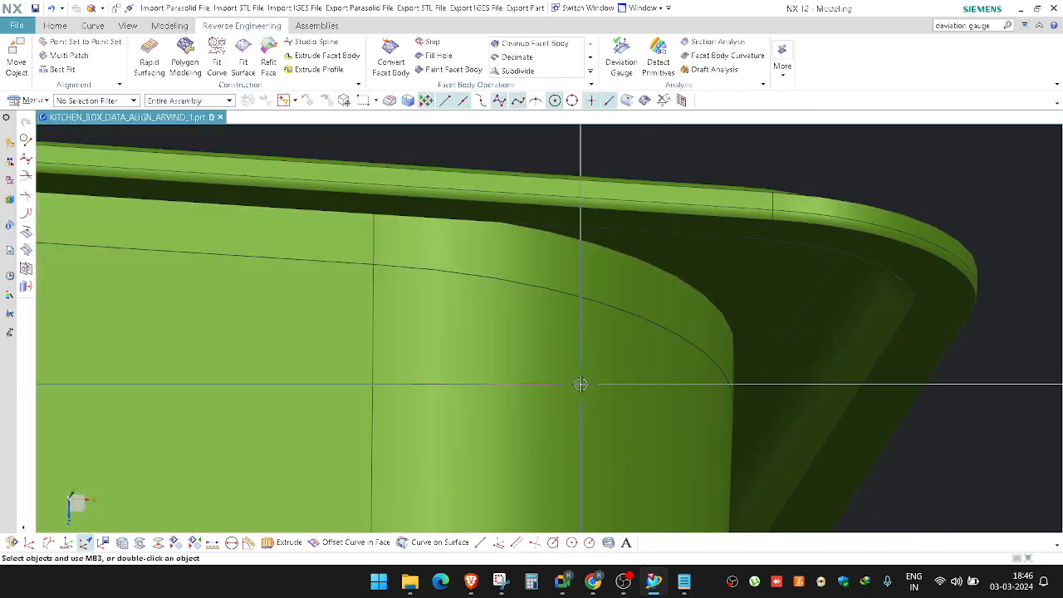
scroll(611, 296, up, 3)
scroll(773, 404, up, 5)
scroll(546, 290, down, 8)
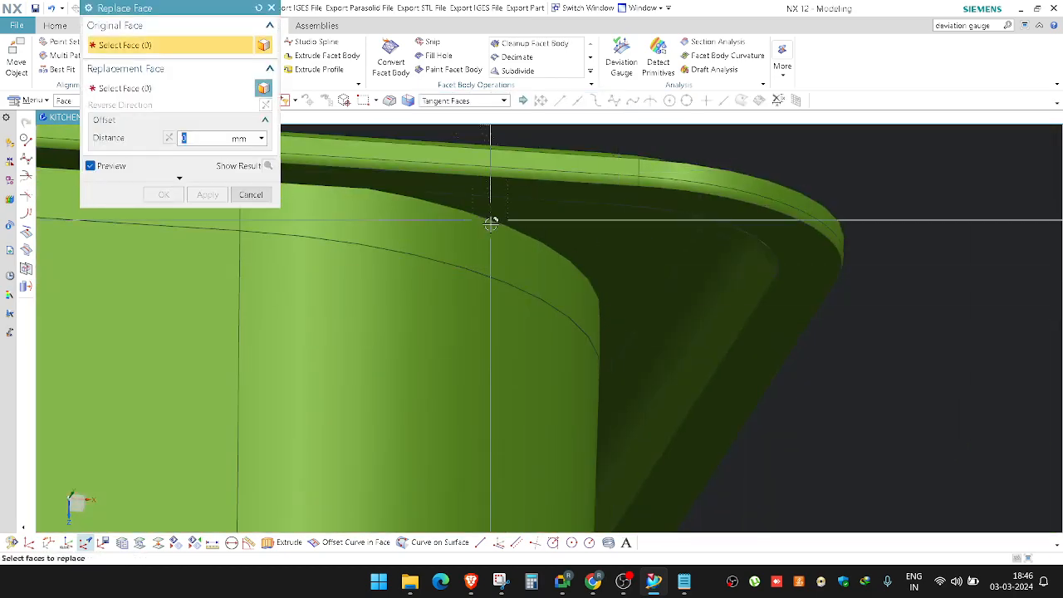
middle_click(492, 253)
scroll(607, 235, down, 3)
click(516, 332)
scroll(764, 334, down, 5)
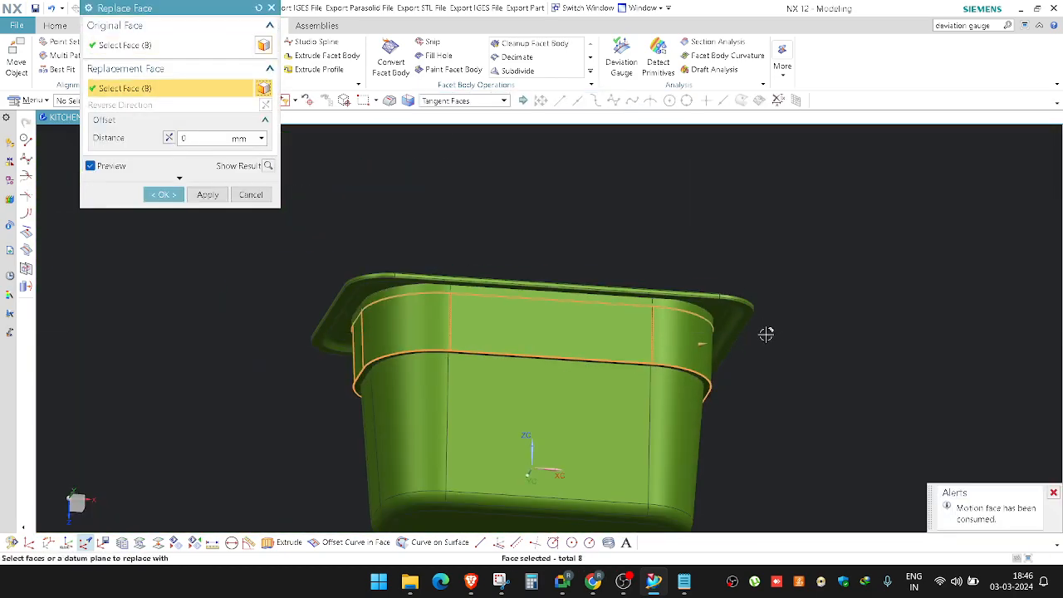
middle_click(762, 334)
Step: Inspect the rim and upper wall profile in a temporary section view on the Y plane, and cancel the section
scroll(762, 335, up, 3)
middle_drag(756, 335, 724, 320)
scroll(669, 236, up, 3)
scroll(668, 236, down, 3)
middle_drag(636, 264, 745, 396)
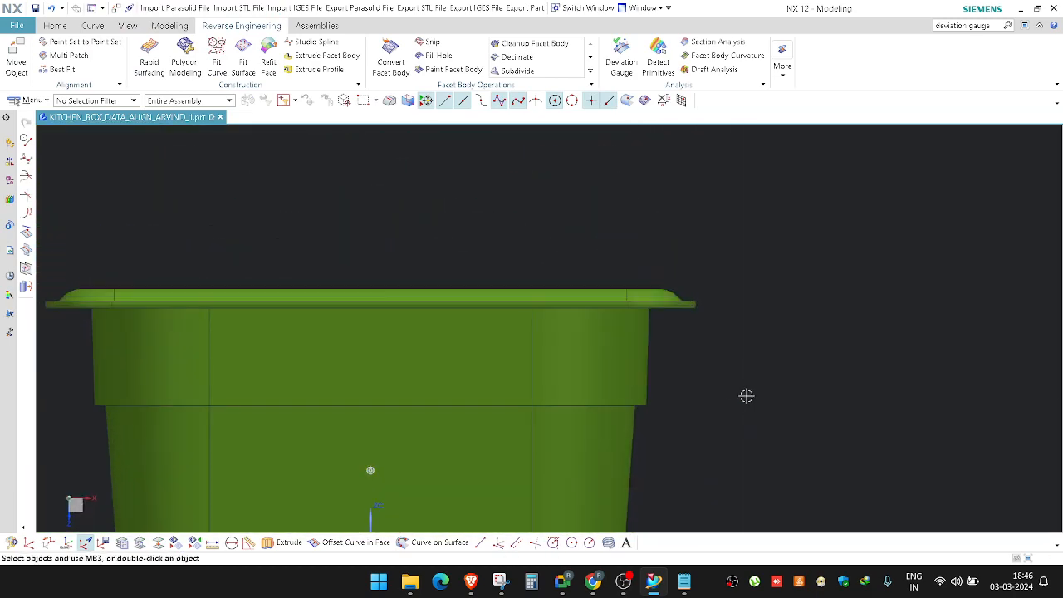
key(ctrl+h)
click(241, 132)
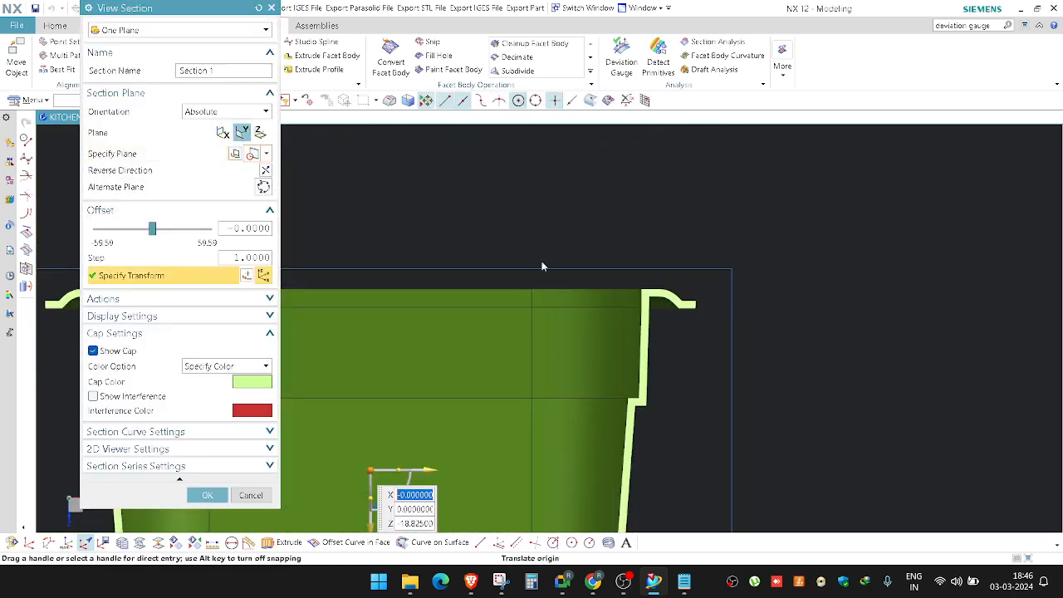
scroll(603, 292, up, 6)
scroll(692, 286, down, 7)
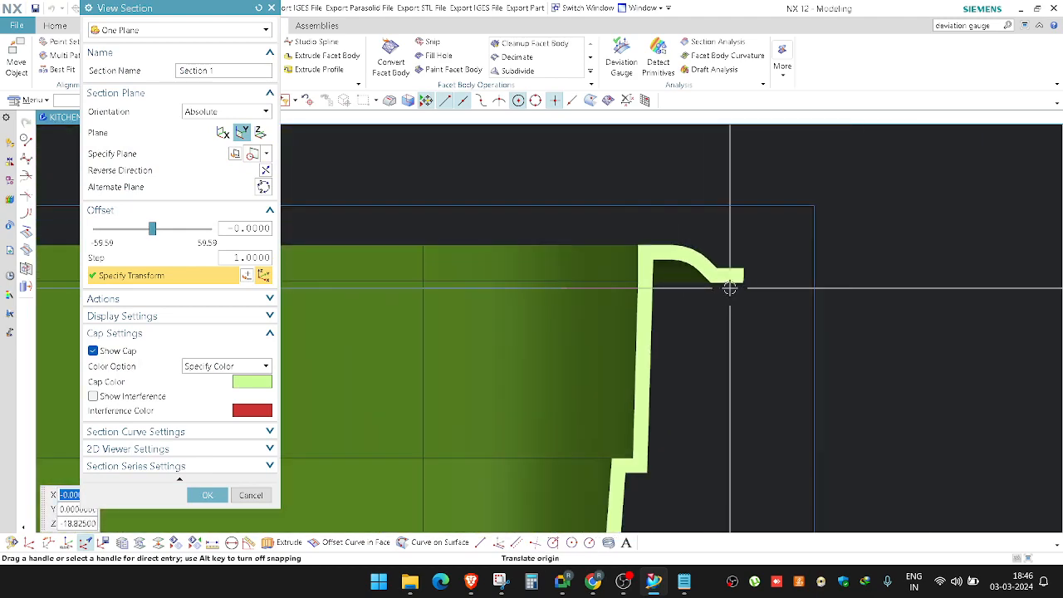
scroll(681, 367, up, 7)
key(Escape)
scroll(673, 349, down, 5)
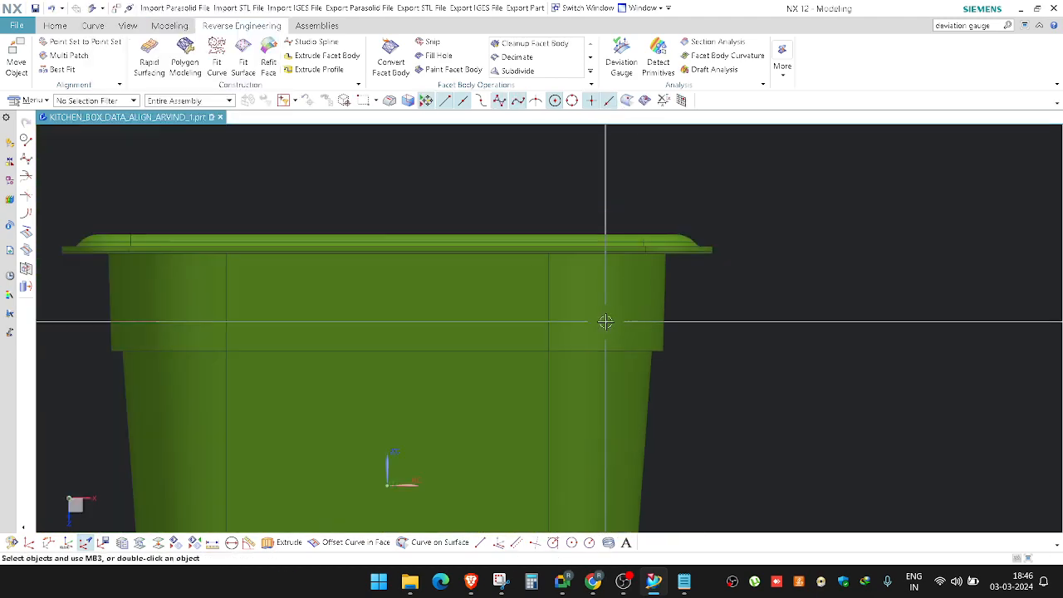
Step: Delete the tangent faces of the narrow strip around the inner wall just below the rim opening
middle_drag(605, 315, 593, 368)
scroll(479, 250, up, 5)
scroll(542, 333, up, 3)
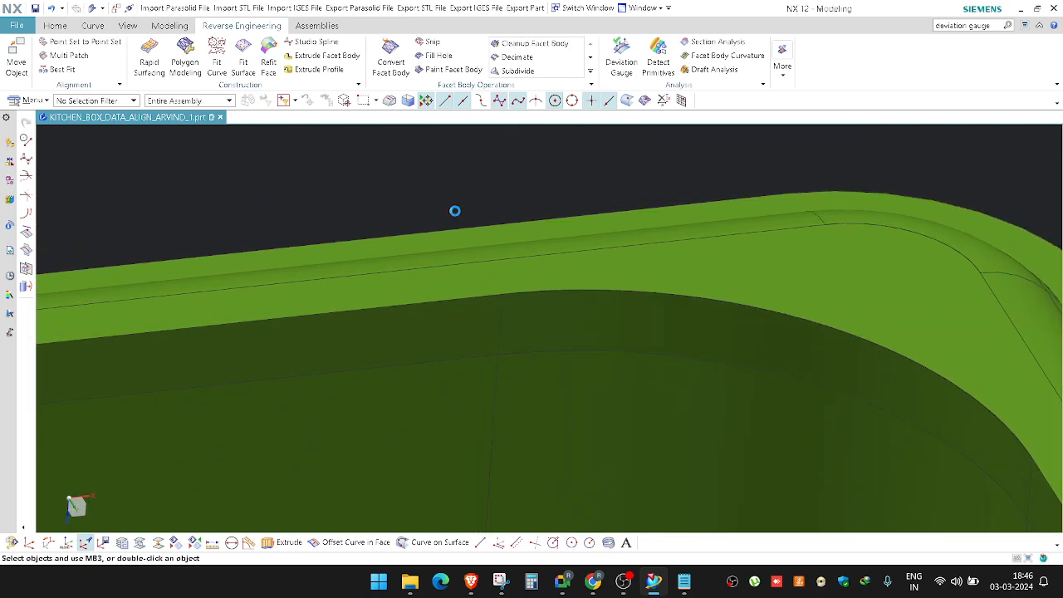
click(464, 100)
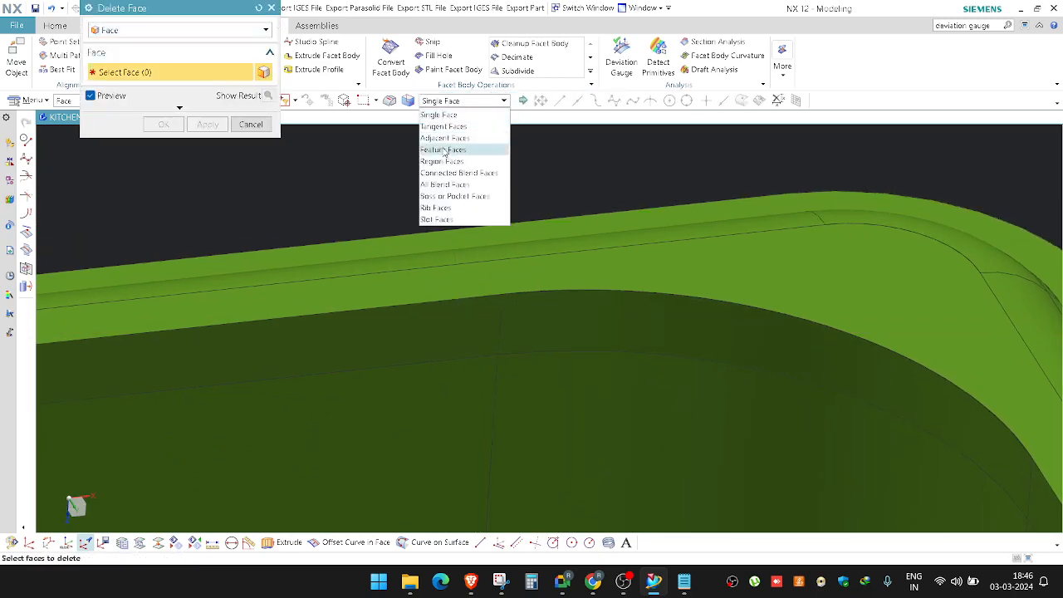
click(477, 329)
scroll(482, 325, down, 5)
middle_click(557, 272)
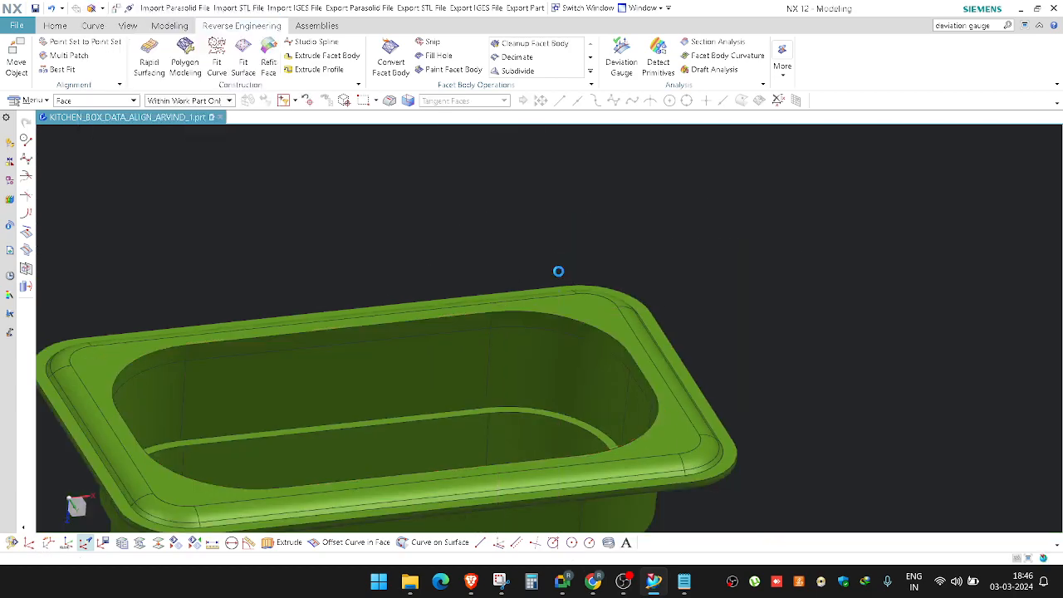
Step: Examine the cleaned inner wall, the rim and the underside of the box from several angles
scroll(491, 338, up, 4)
middle_drag(533, 340, 520, 322)
scroll(599, 299, down, 4)
middle_drag(716, 254, 669, 301)
scroll(656, 292, down, 4)
middle_drag(654, 293, 650, 244)
scroll(617, 316, up, 4)
middle_drag(617, 315, 589, 346)
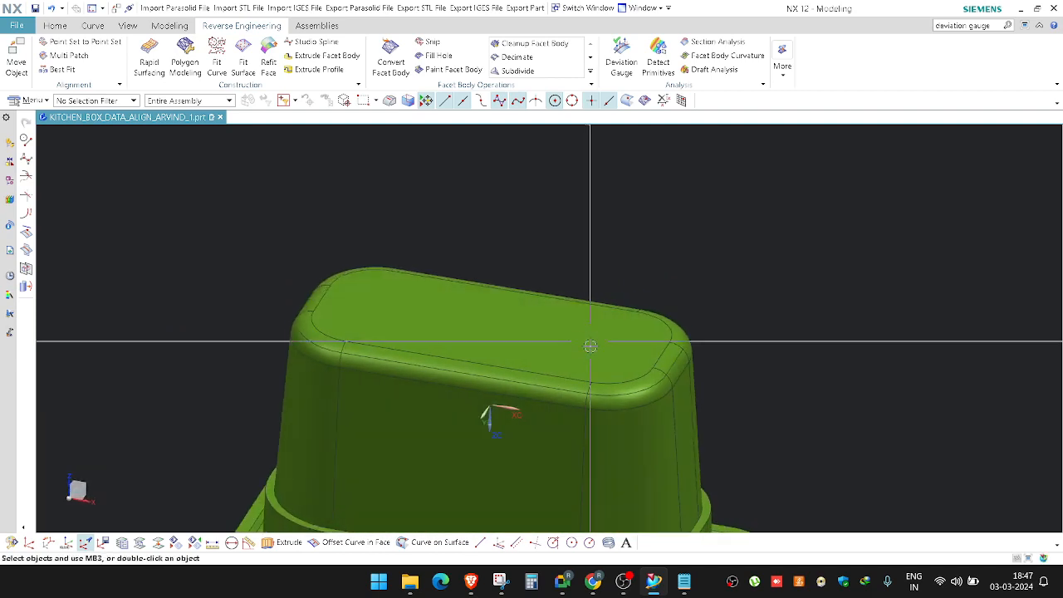
Step: Measure the angle between the box's flat bottom face and the X direction, and close the result window
click(249, 543)
click(464, 334)
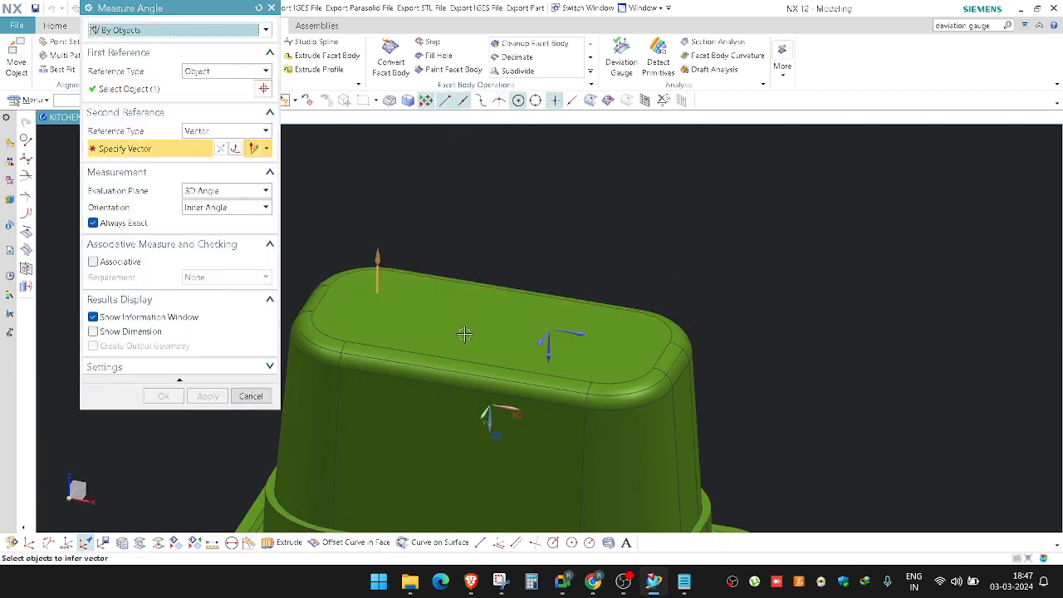
click(583, 337)
middle_click(639, 264)
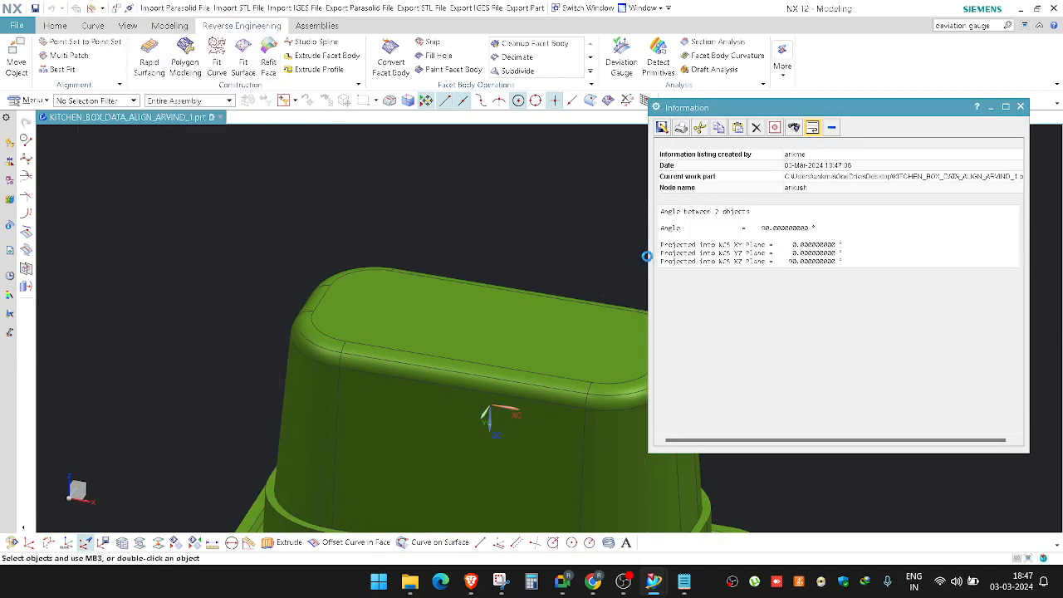
scroll(644, 258, down, 3)
middle_drag(635, 261, 639, 357)
click(1019, 107)
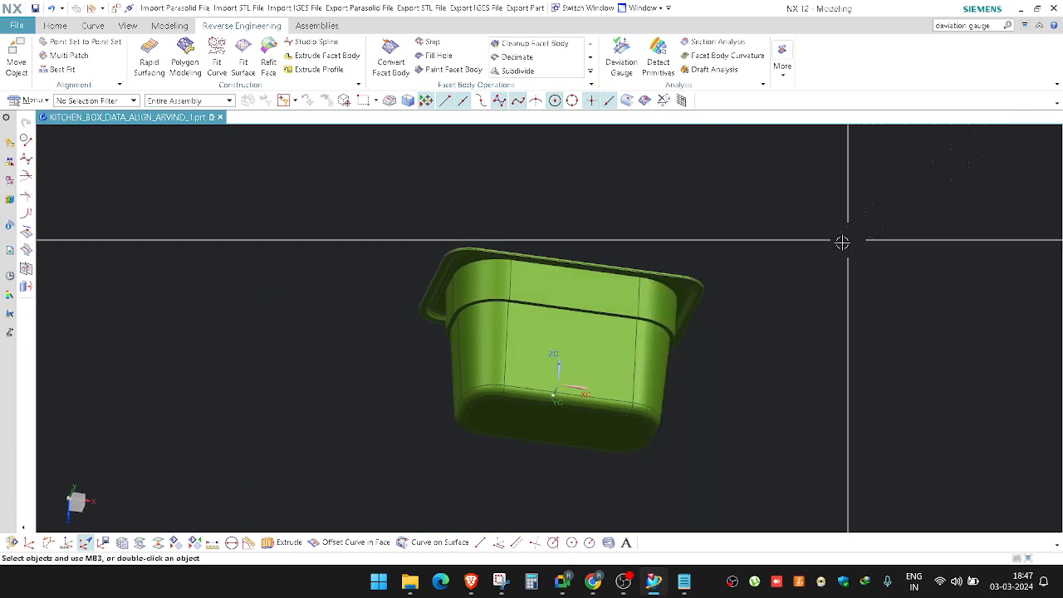
Step: Show the scanned facet body together with the solid in wireframe from the front, and compare their outlines at the rim's outer edge
key(F8)
scroll(686, 289, up, 4)
scroll(705, 280, up, 3)
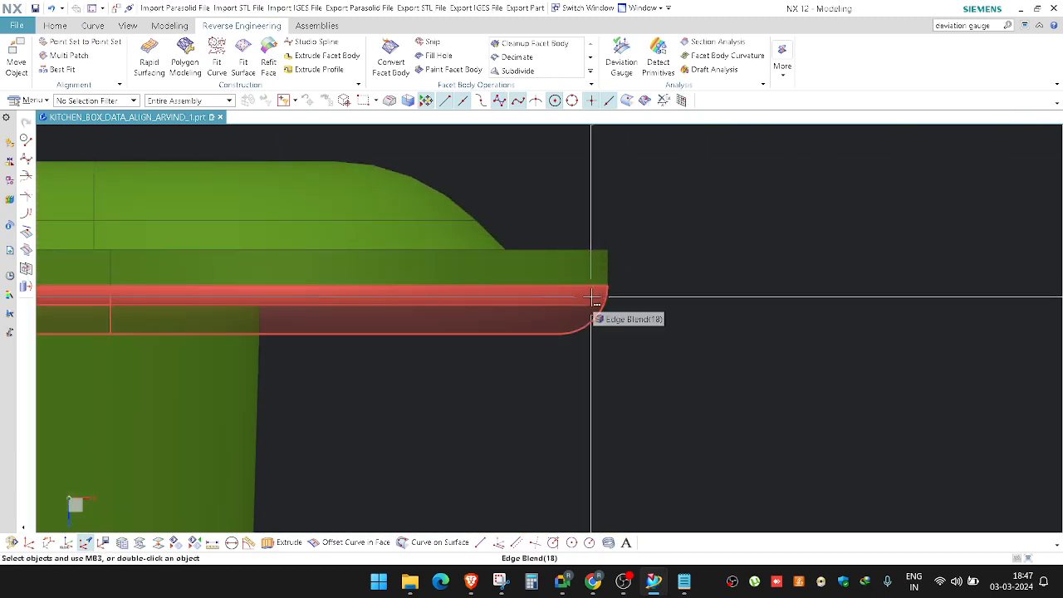
key(ctrl+b)
click(592, 275)
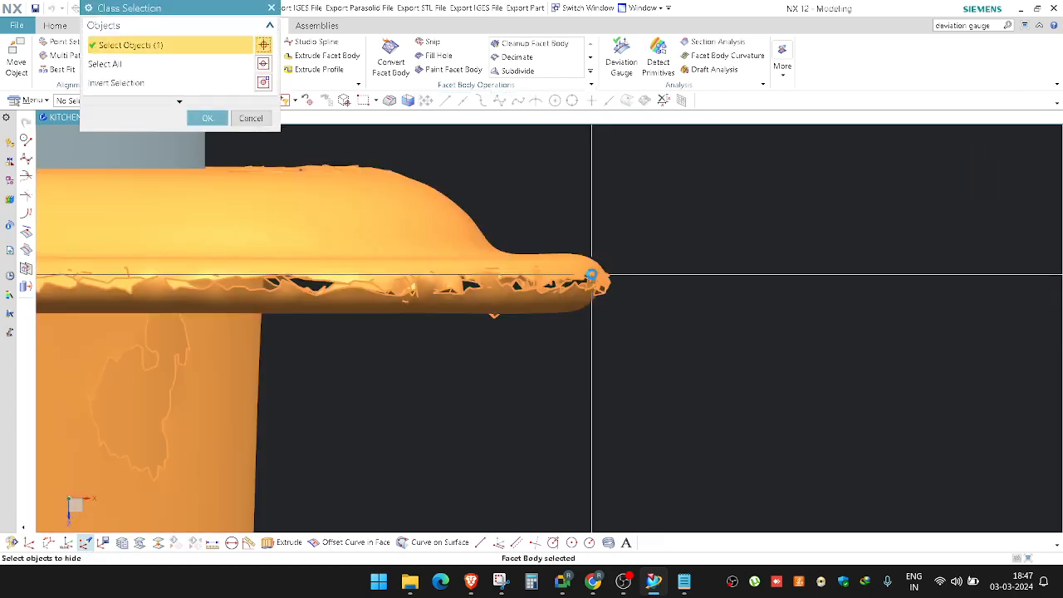
middle_click(591, 275)
right_drag(694, 281, 624, 280)
scroll(621, 277, up, 3)
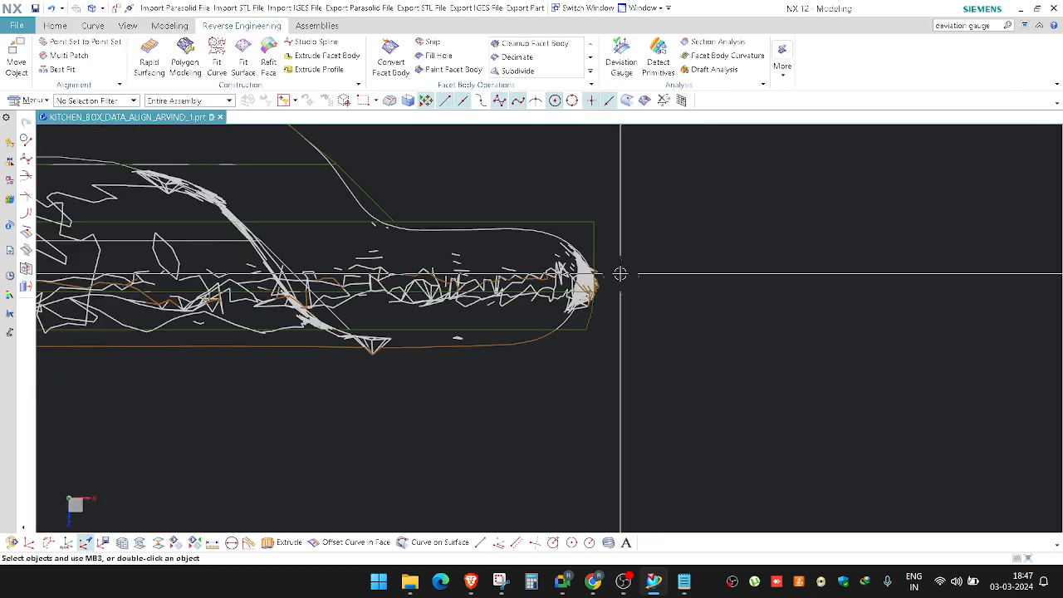
Step: Examine the solid and scan outlines around the rim's outer edge and the adjoining wall in wireframe
double_click(576, 235)
middle_click(684, 247)
middle_drag(684, 246, 561, 243)
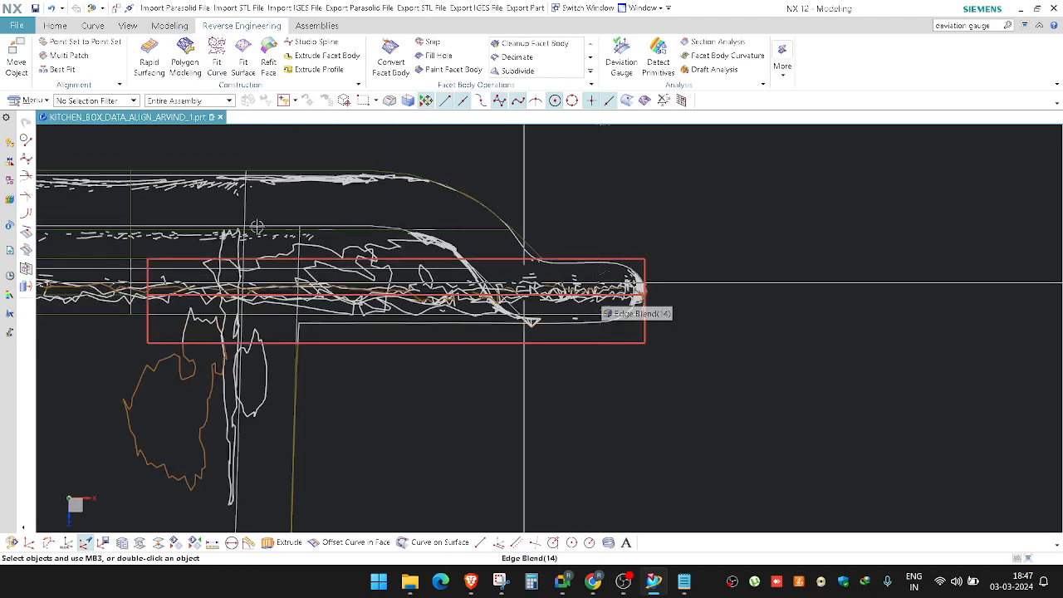
click(9, 180)
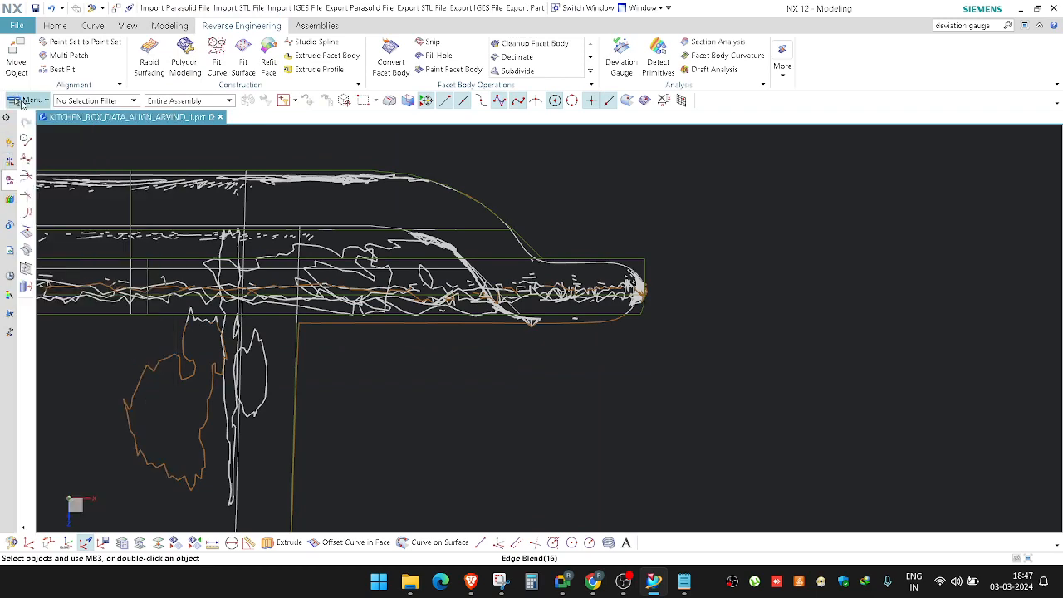
click(17, 26)
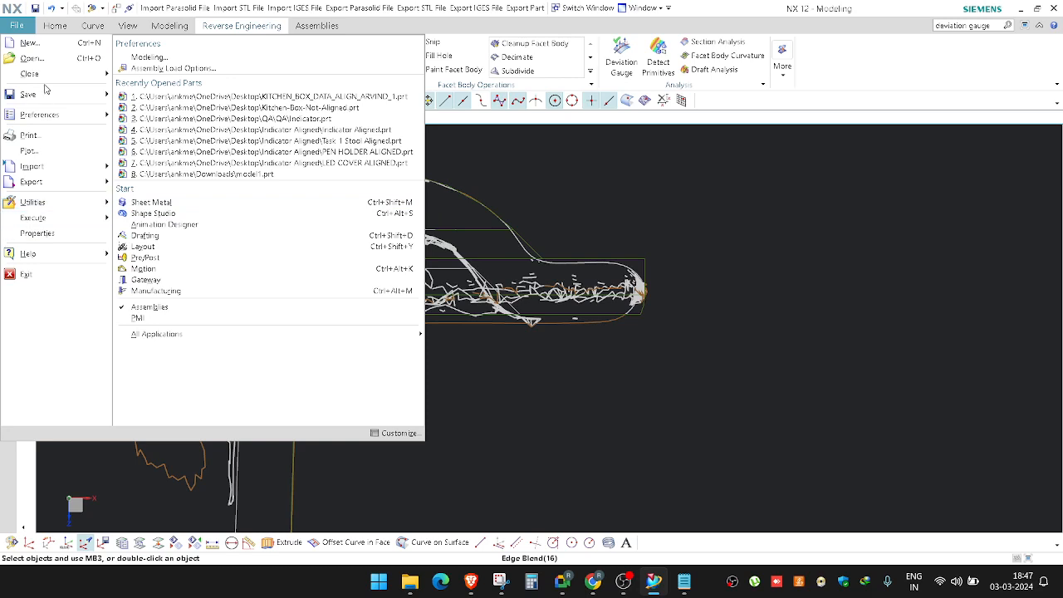
click(37, 233)
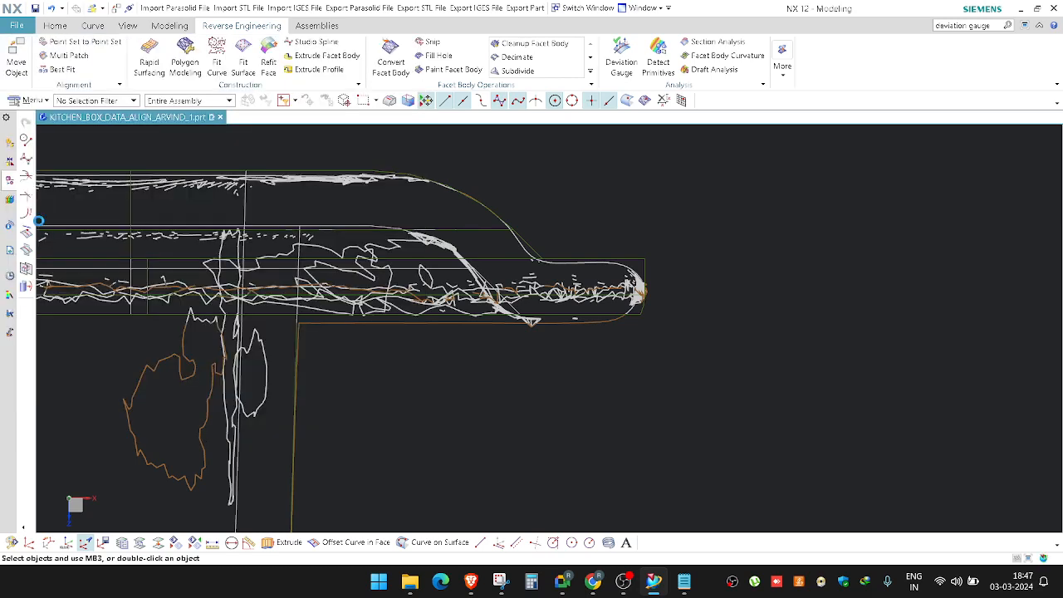
key(Escape)
Step: Review the general modeling preferences, including the distance and angle tolerances, and close them without changes
click(27, 101)
mouse_move(38, 116)
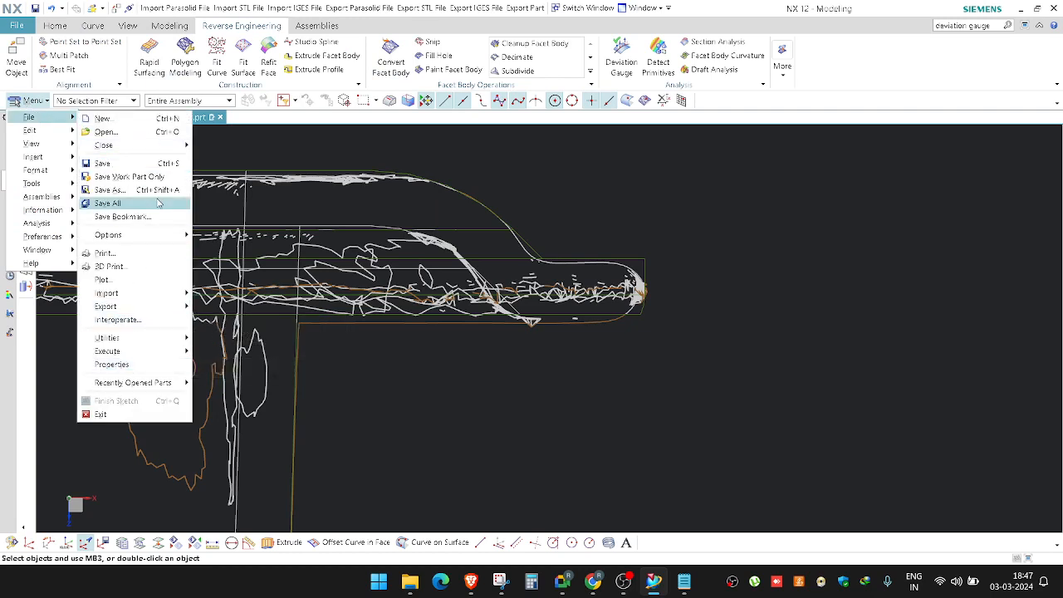
mouse_move(148, 296)
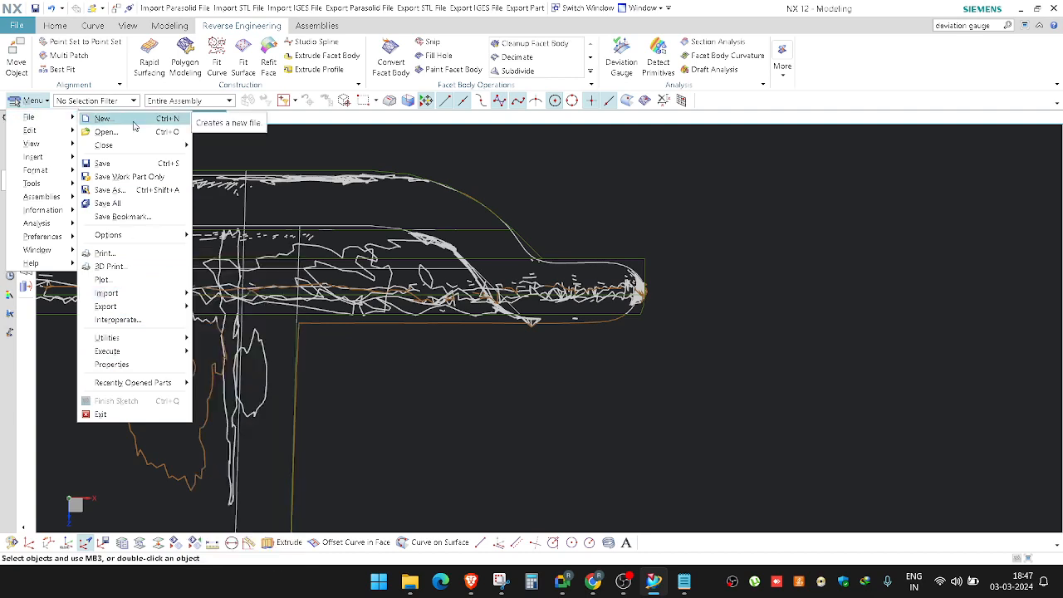
mouse_move(151, 238)
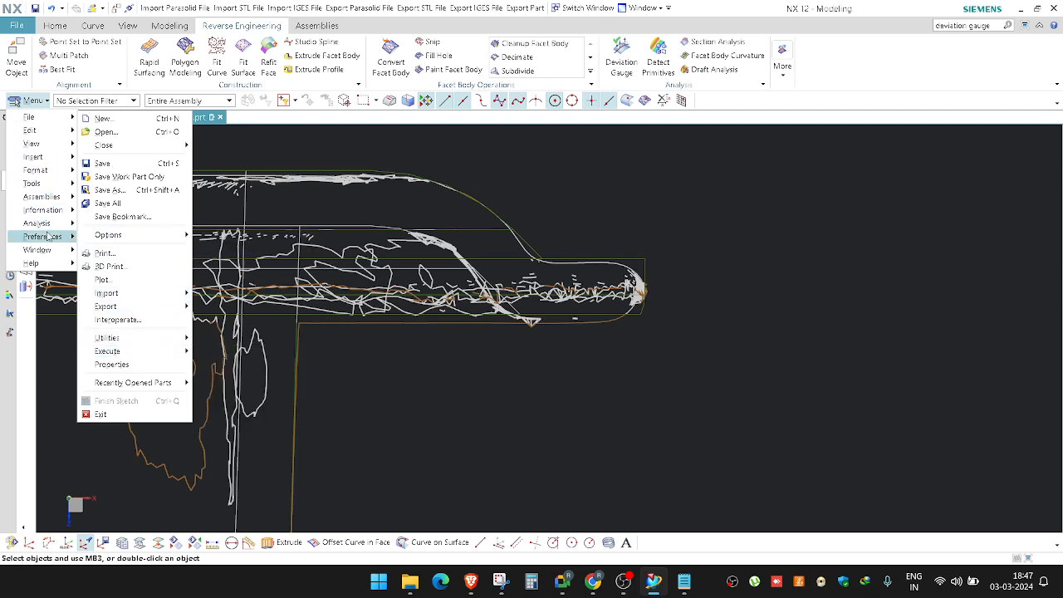
mouse_move(52, 237)
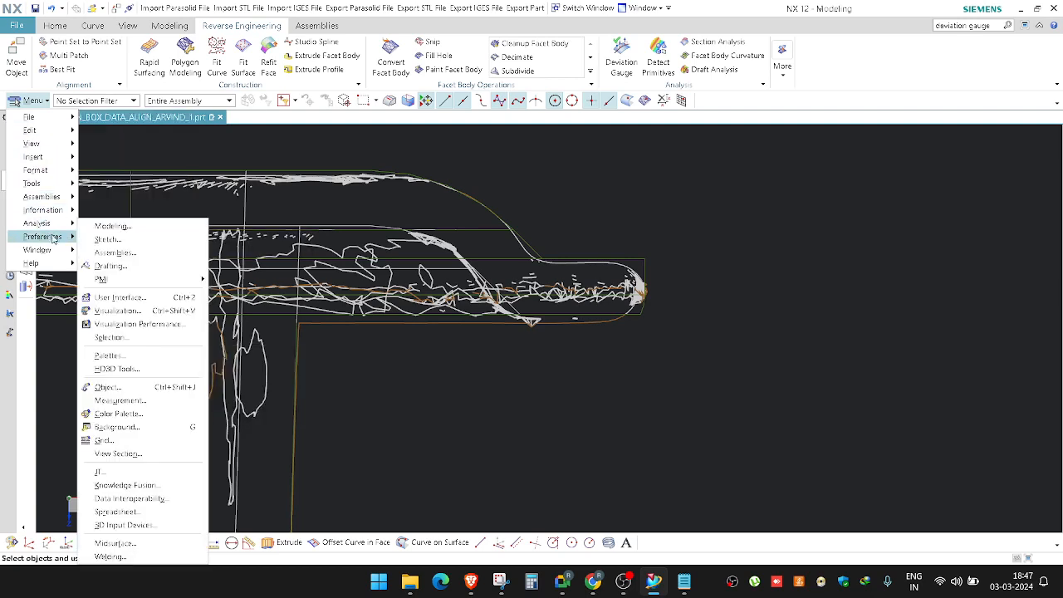
click(144, 232)
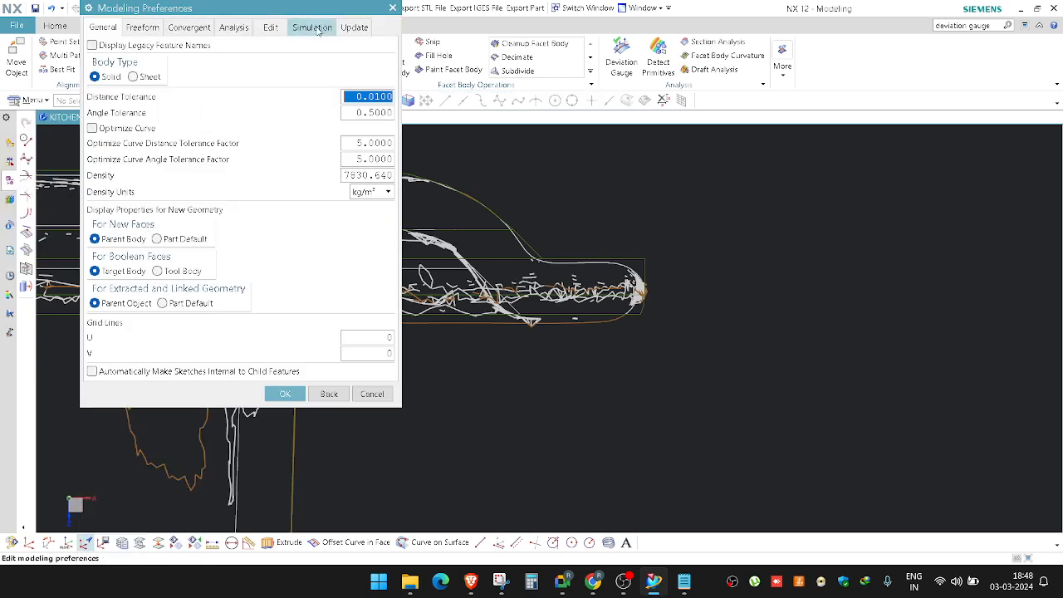
click(392, 8)
Step: Check the displayed part's properties on the attributes page, and close them without changes
shift+middle_drag(400, 287, 442, 314)
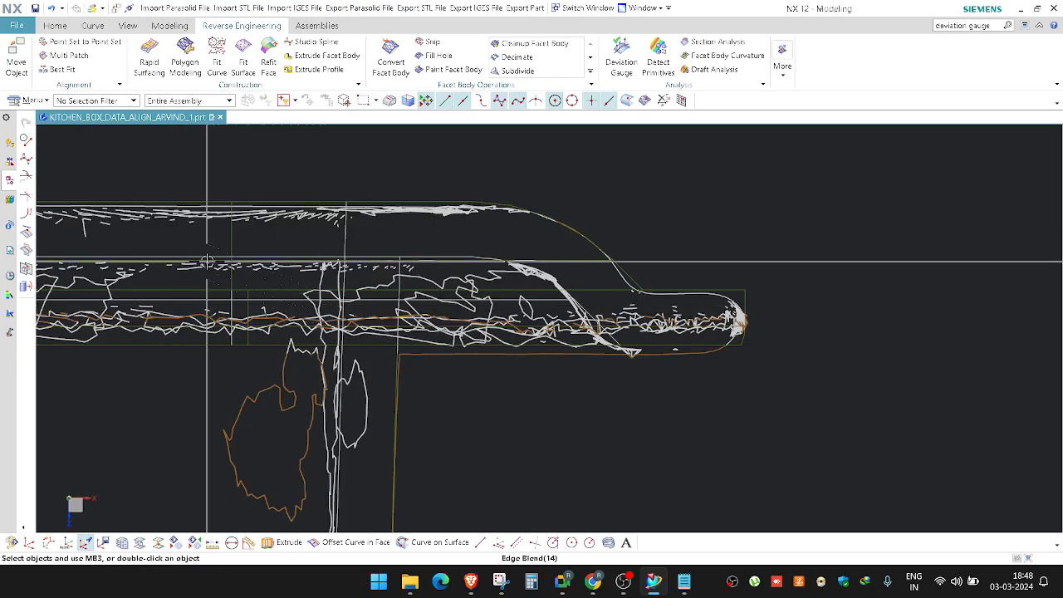
click(16, 26)
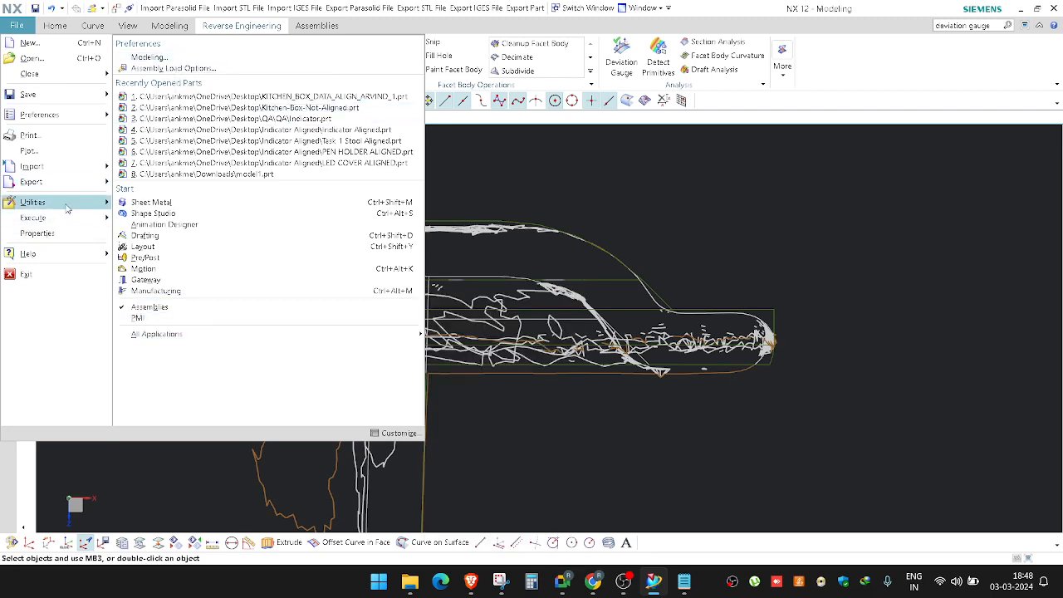
click(68, 234)
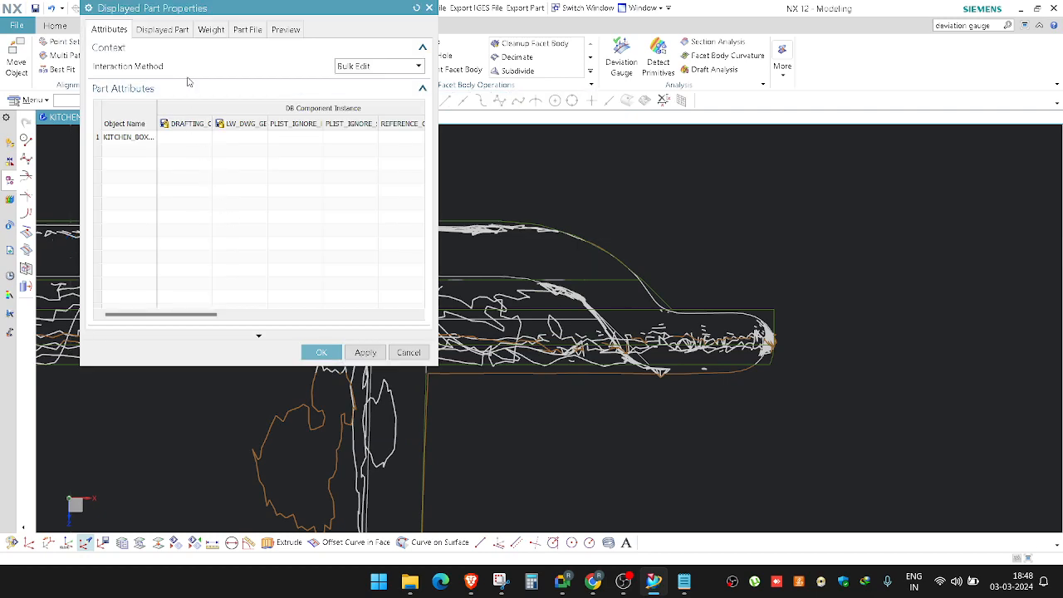
click(428, 7)
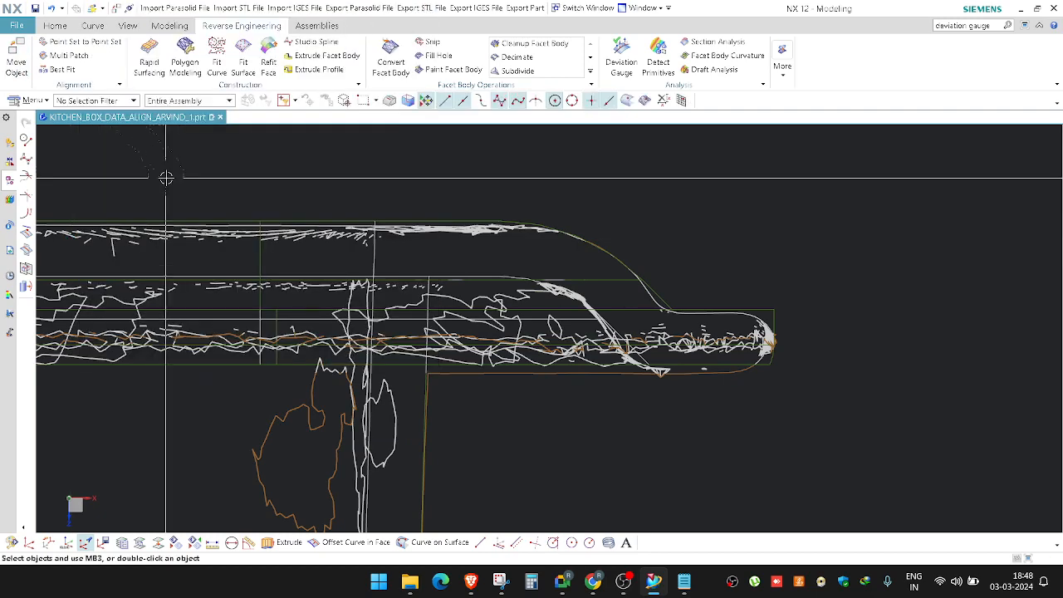
shift+middle_drag(166, 178, 236, 225)
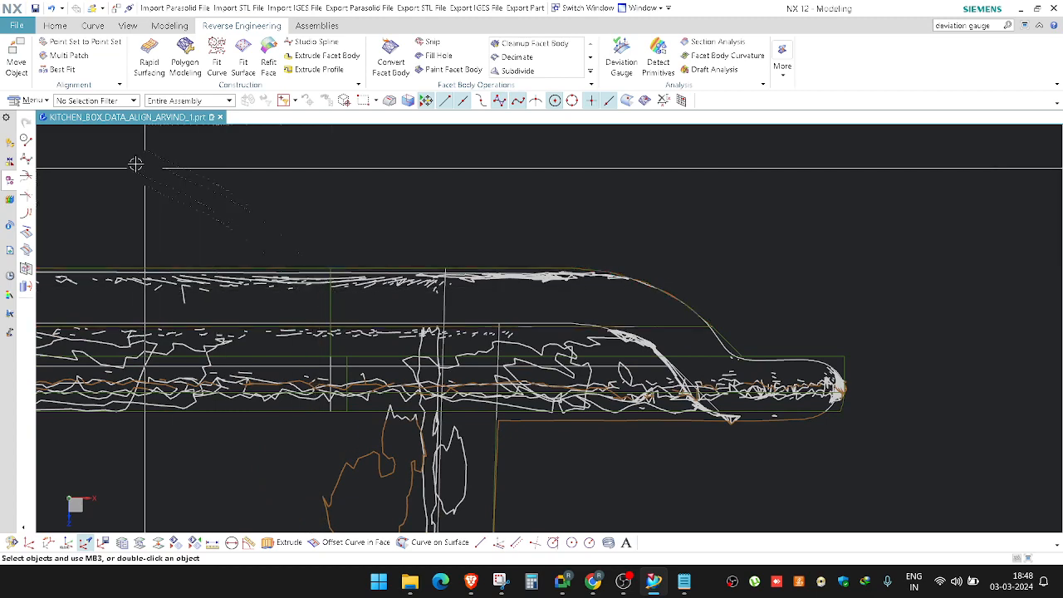
click(17, 26)
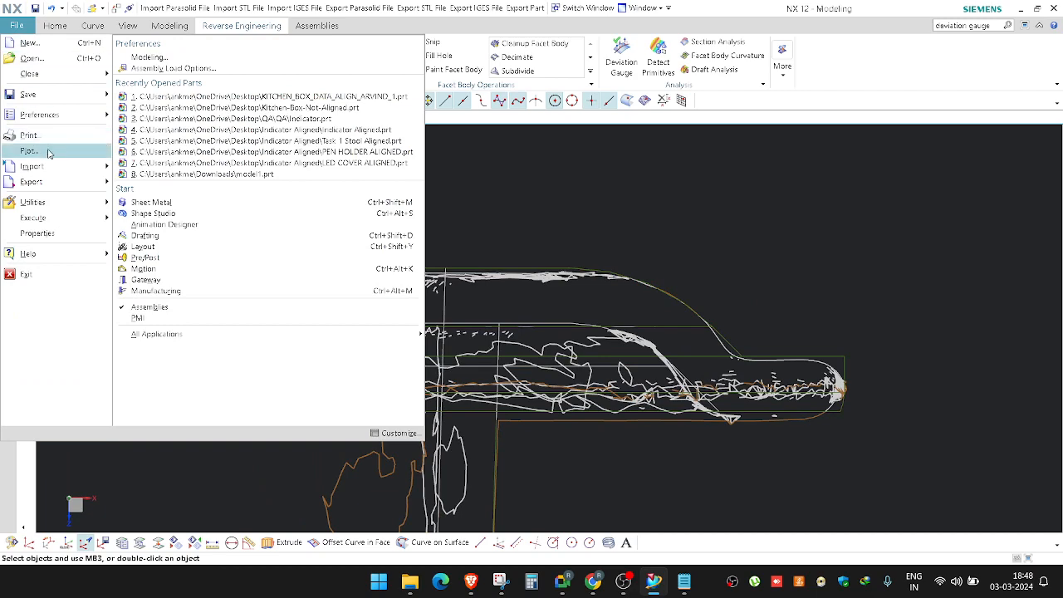
click(61, 230)
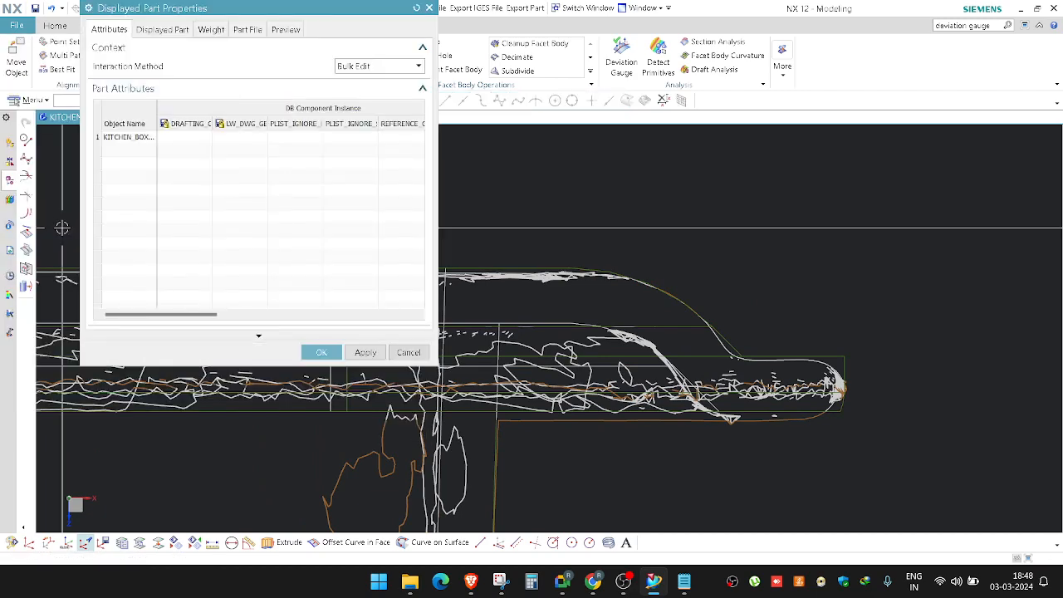
key(Escape)
Step: Open the customer defaults, enlarge the window and look through the list of default categories
click(34, 100)
mouse_move(49, 121)
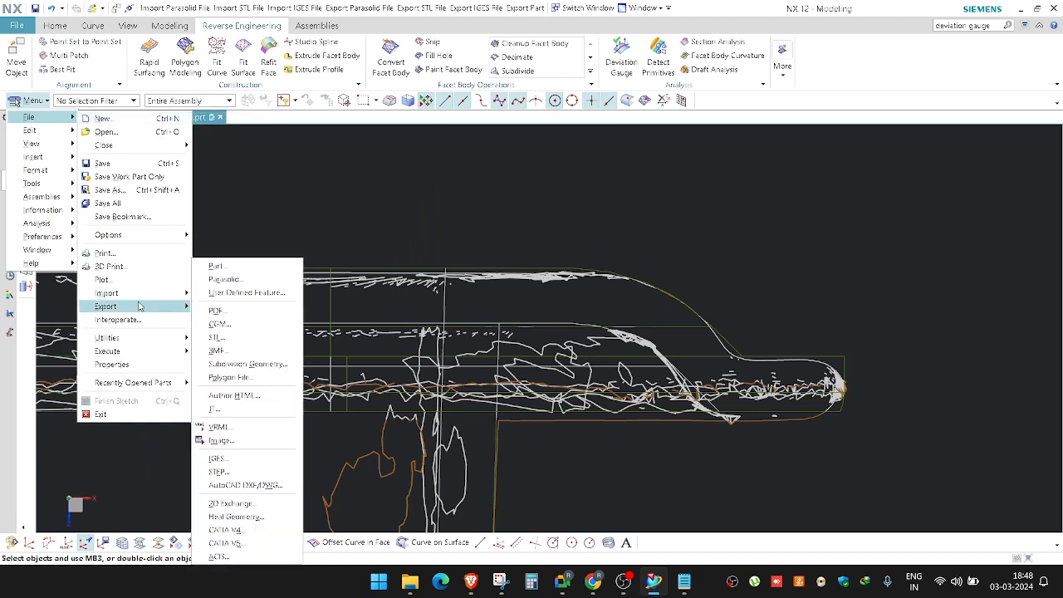
mouse_move(154, 341)
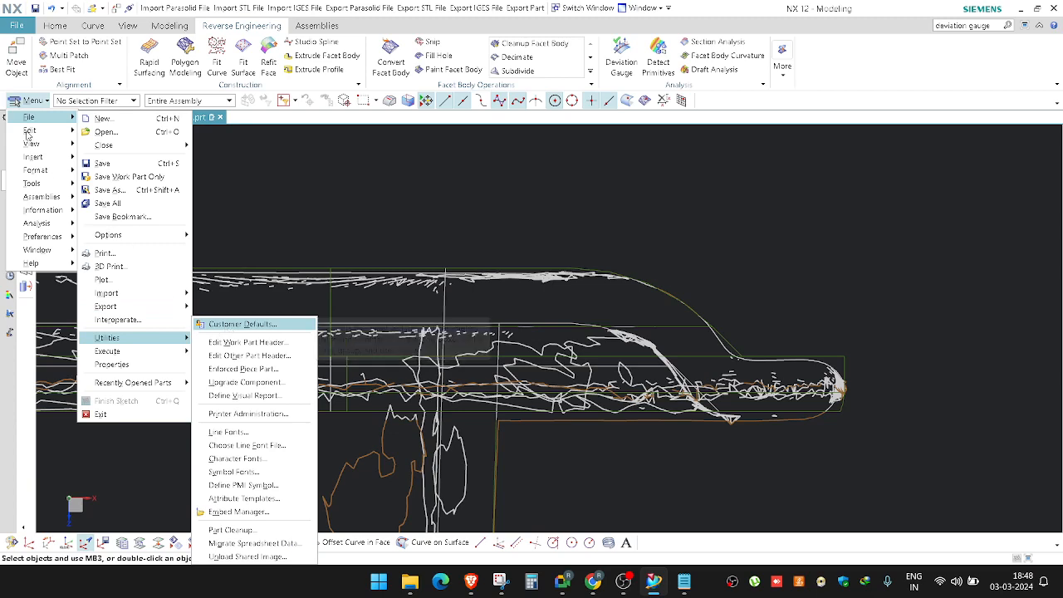
click(237, 324)
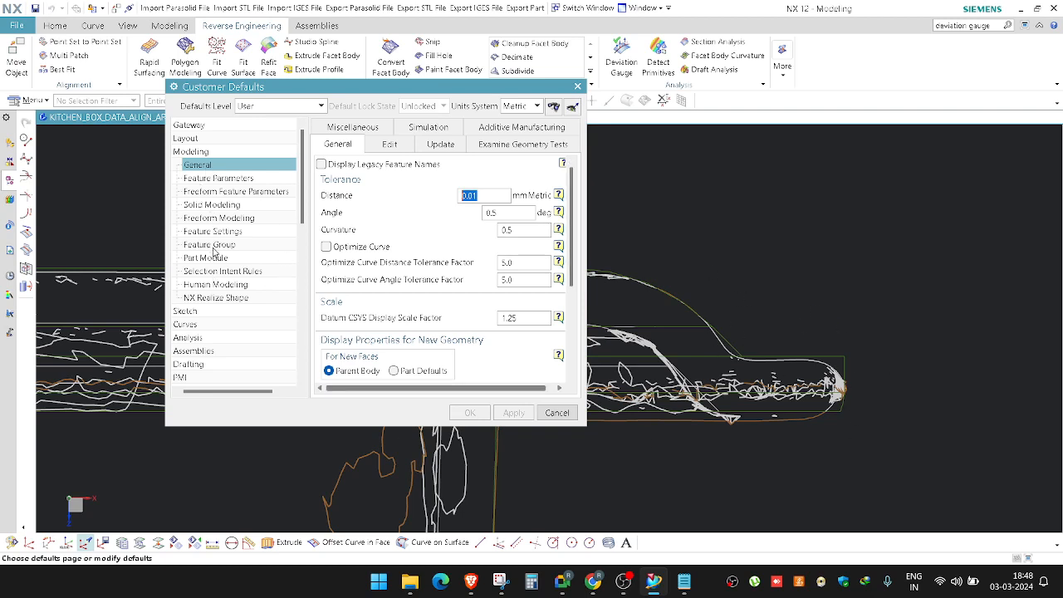
scroll(218, 327, down, 1)
scroll(201, 324, down, 2)
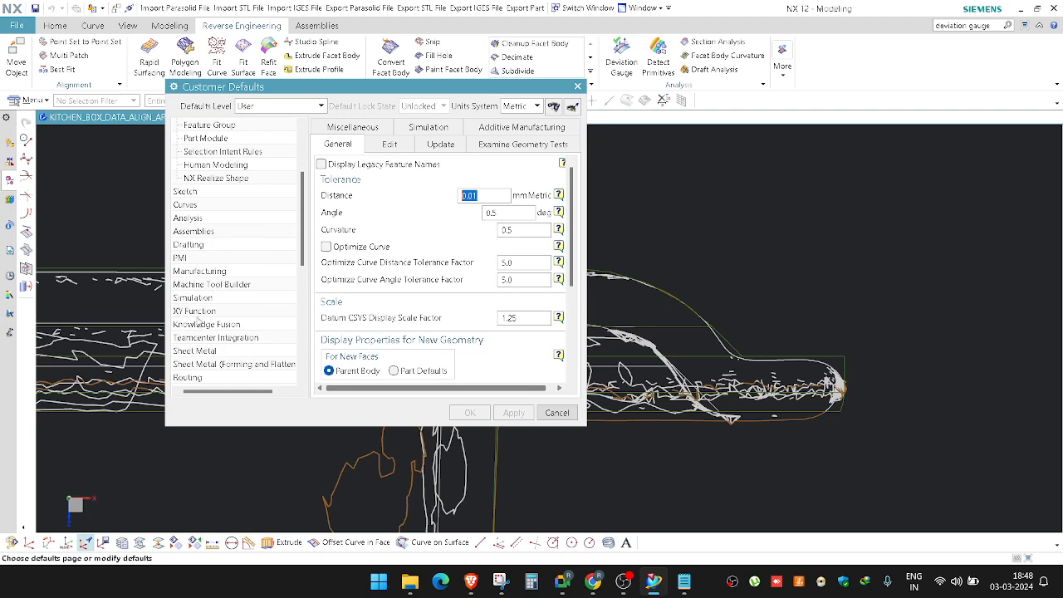
scroll(240, 266, down, 5)
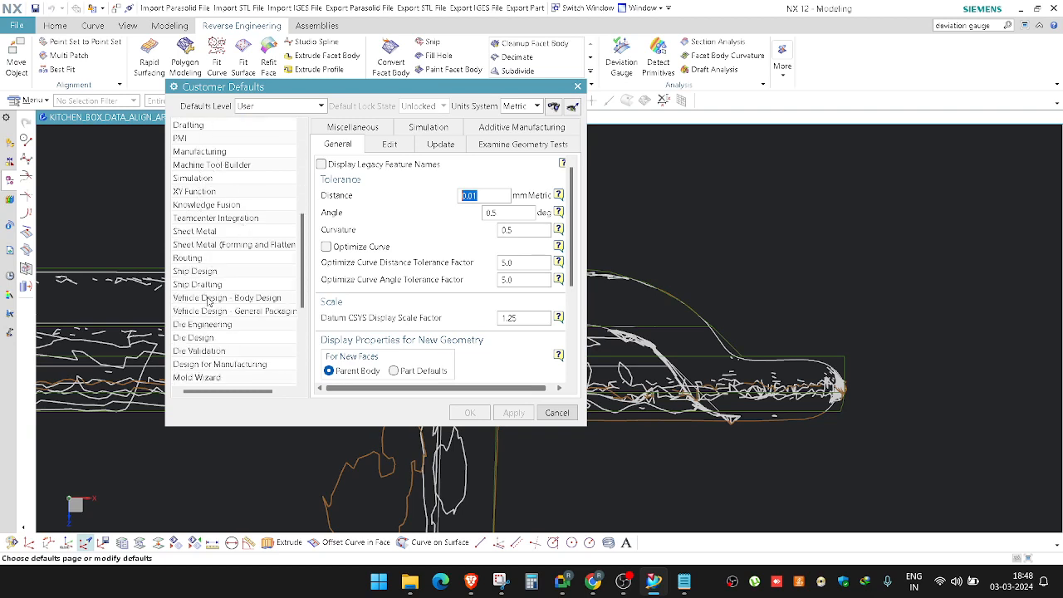
scroll(226, 311, down, 3)
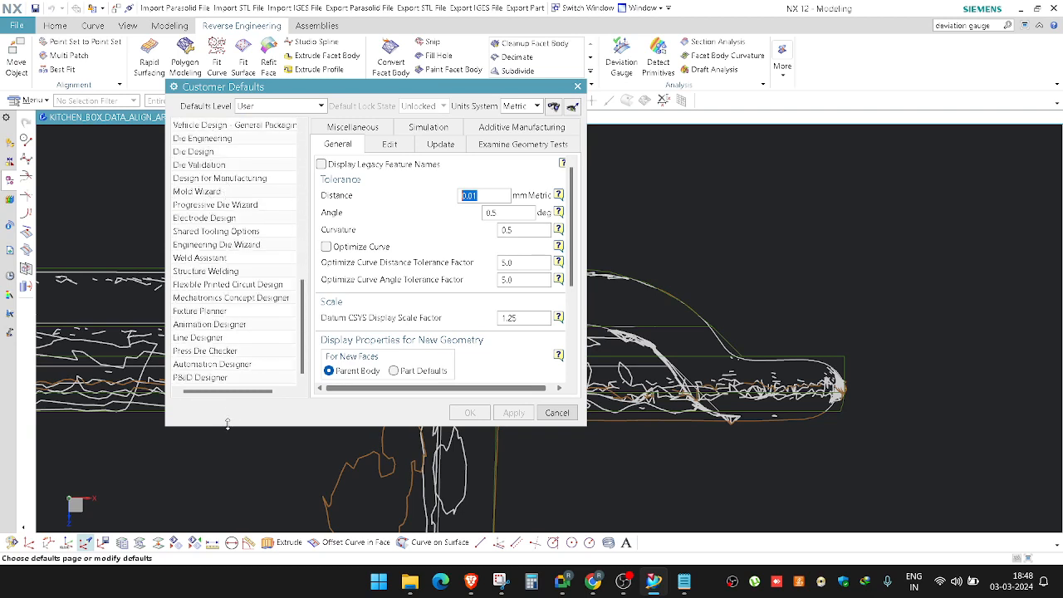
drag(227, 424, 227, 510)
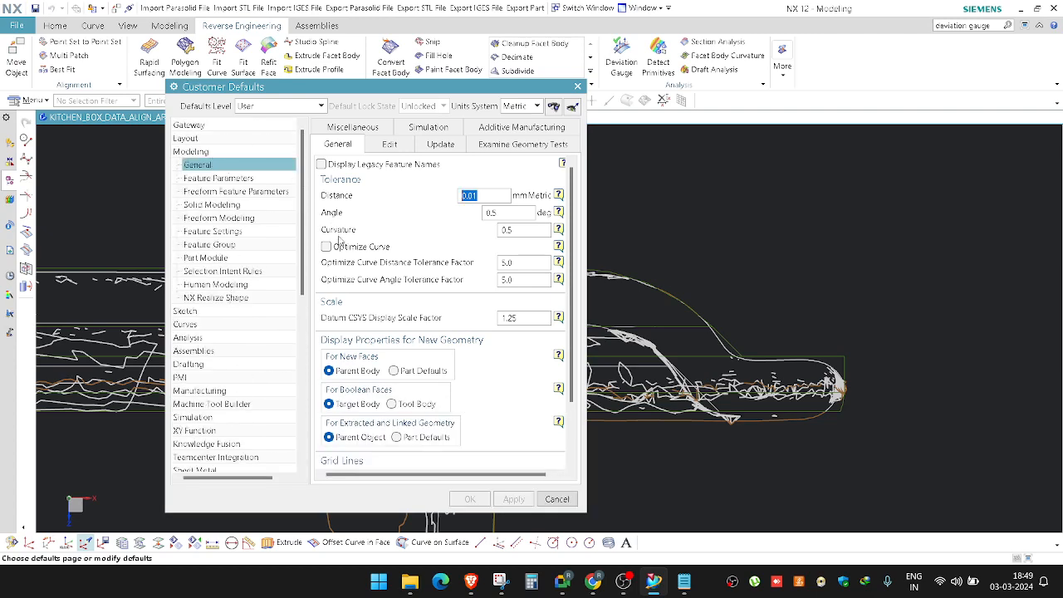
scroll(474, 220, down, 3)
scroll(485, 354, up, 3)
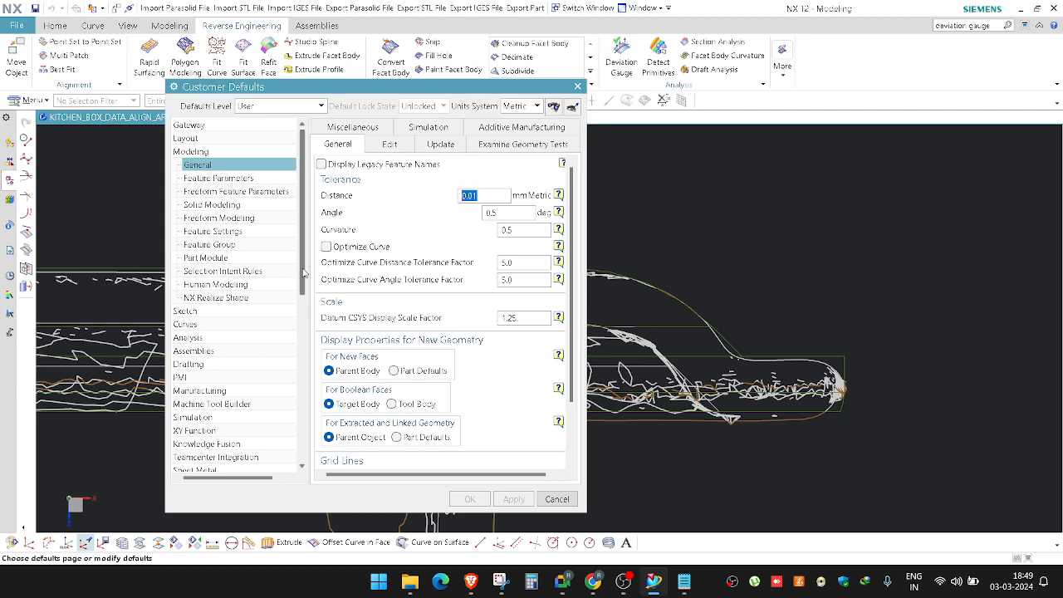
scroll(299, 304, down, 2)
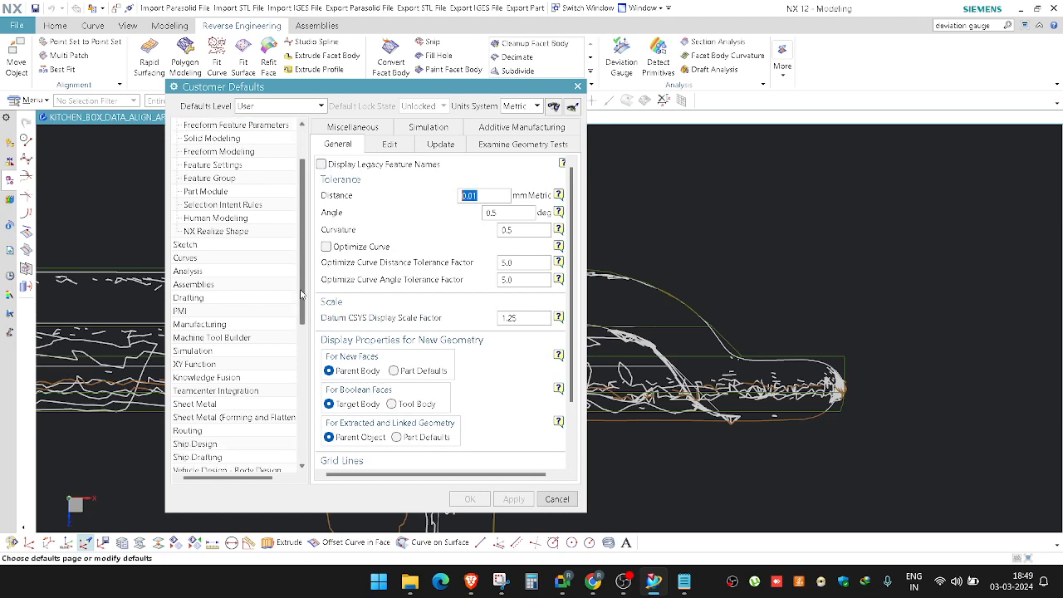
mouse_move(299, 305)
mouse_down()
mouse_move(281, 432)
mouse_move(287, 230)
mouse_up()
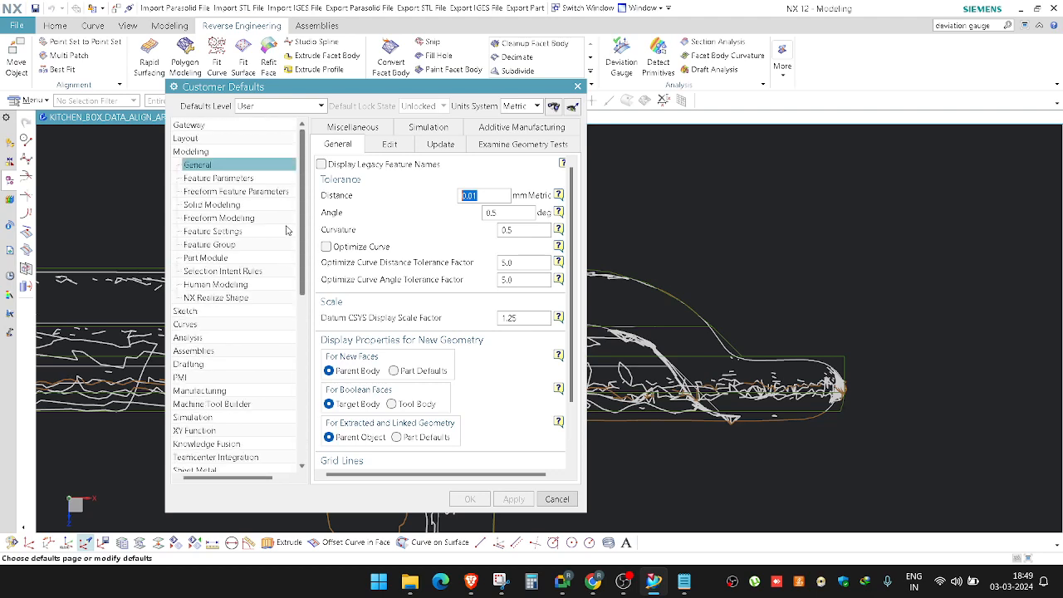
Step: Review the Visual and Emphasis settings of the Gateway visualization defaults, and close the customer defaults without changes
click(186, 126)
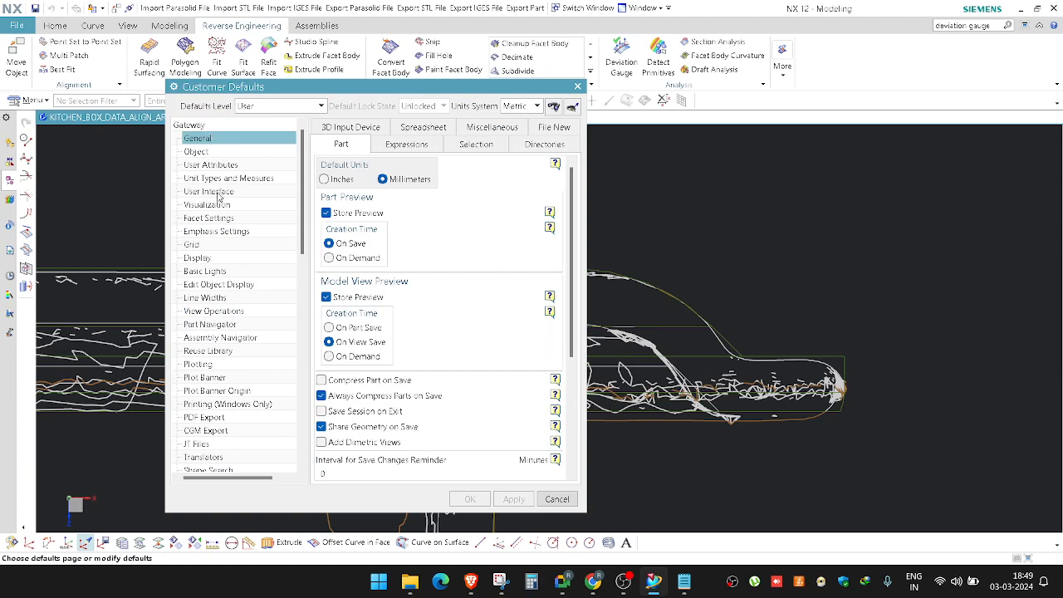
click(213, 208)
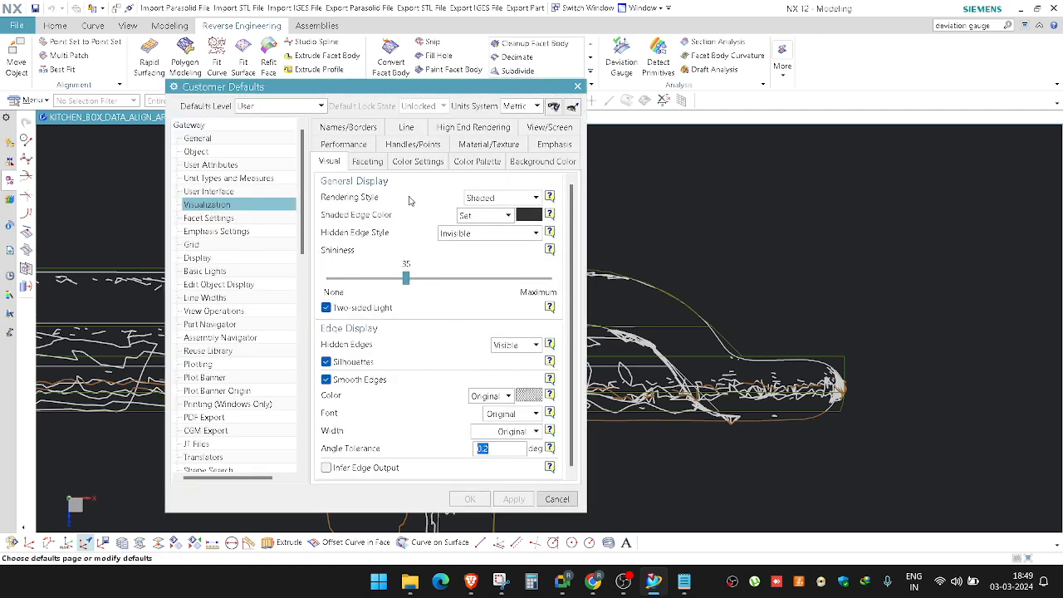
click(553, 145)
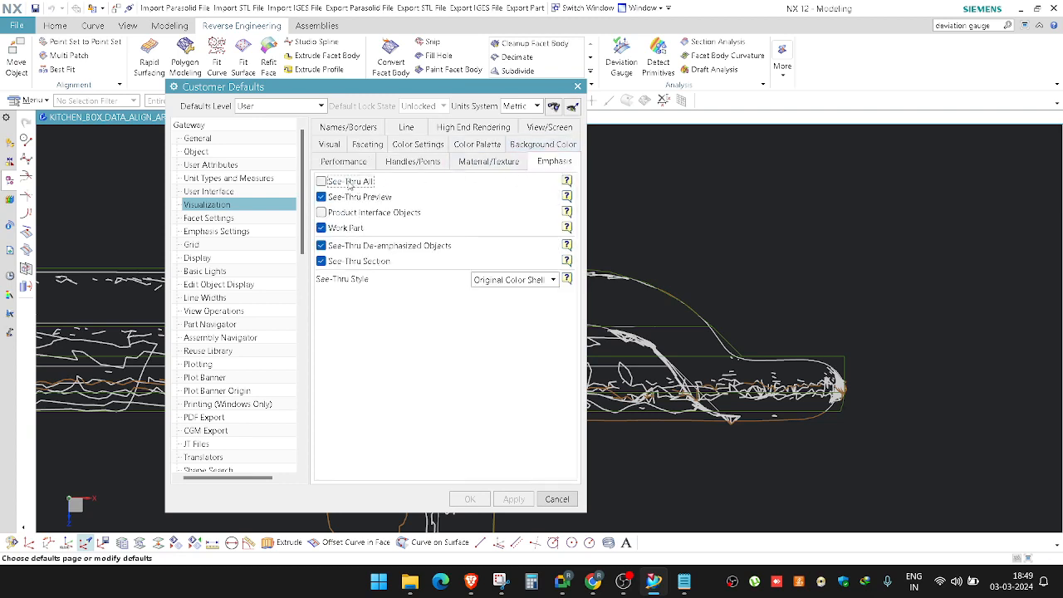
click(330, 143)
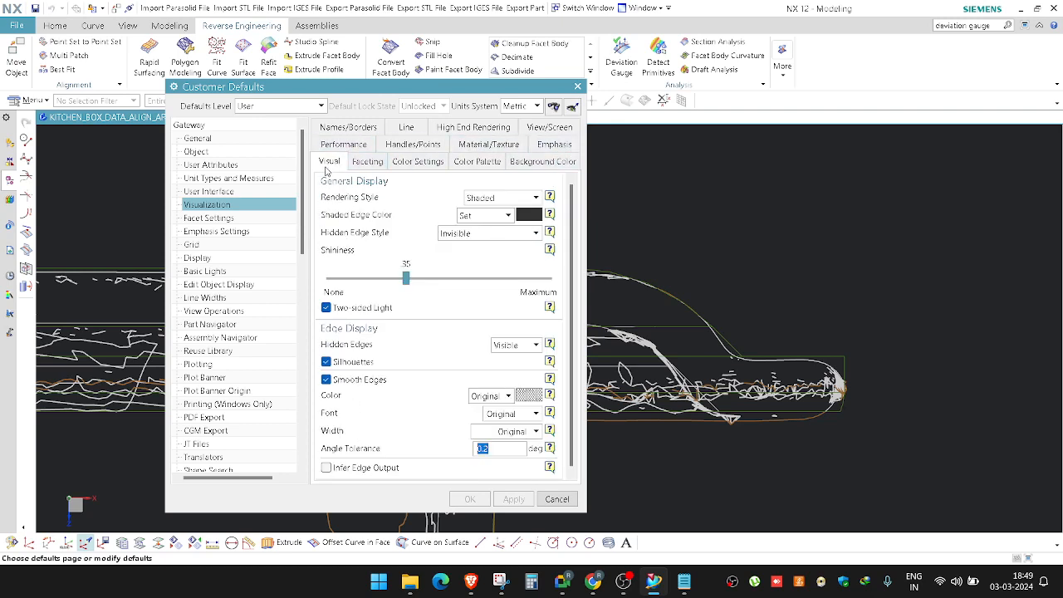
click(554, 147)
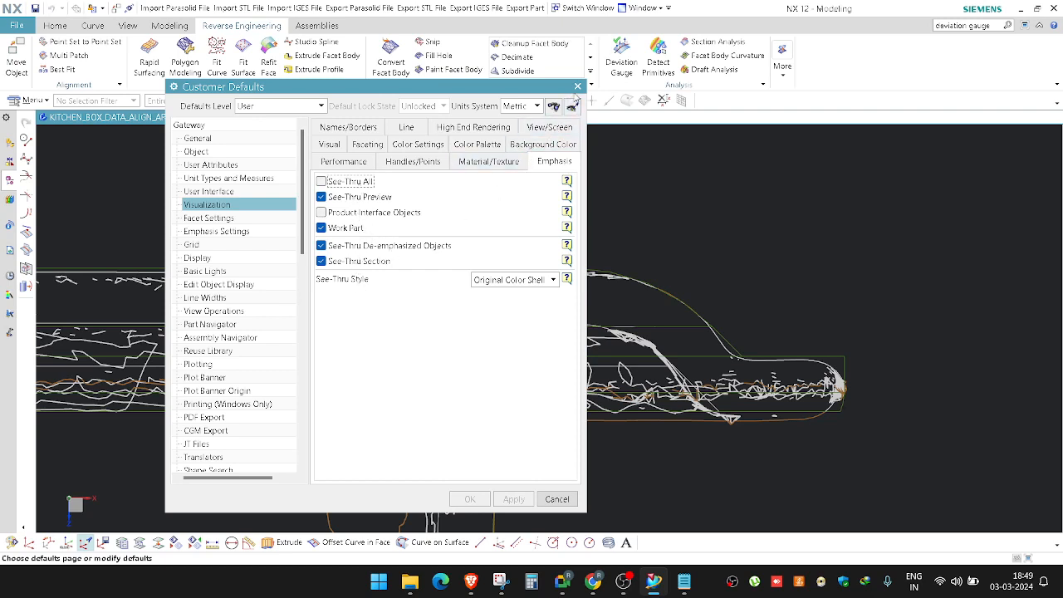
click(577, 87)
Step: Show the box solid and the scanned facet body shaded, and compare their surfaces from below and above
scroll(581, 216, up, 3)
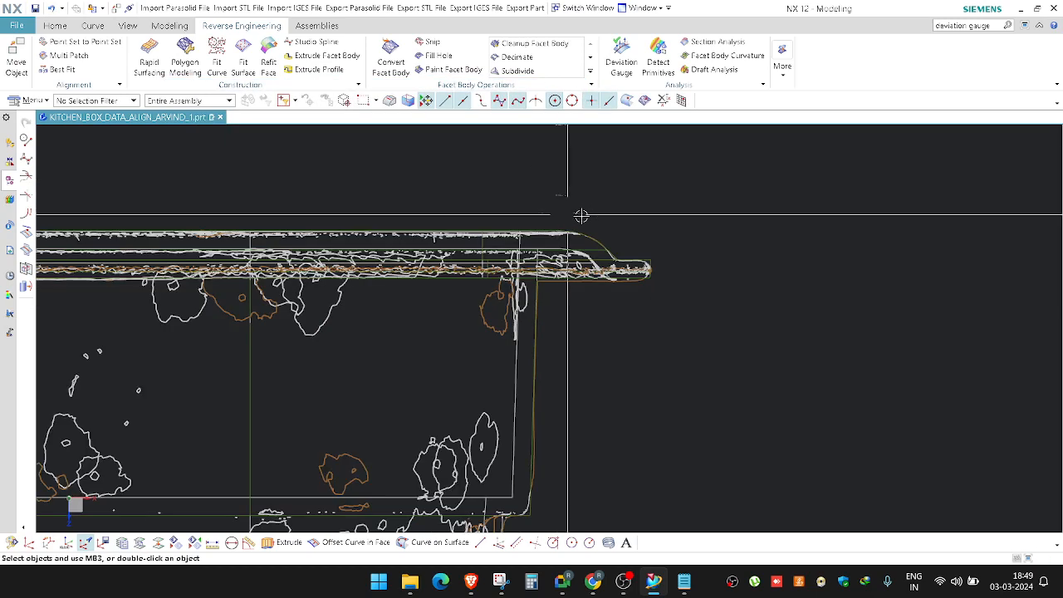
scroll(701, 303, up, 2)
mouse_move(701, 304)
middle_down()
mouse_move(689, 299)
mouse_move(645, 379)
mouse_move(639, 340)
mouse_move(631, 367)
mouse_move(526, 358)
mouse_move(485, 340)
mouse_move(531, 324)
middle_up()
scroll(695, 297, down, 3)
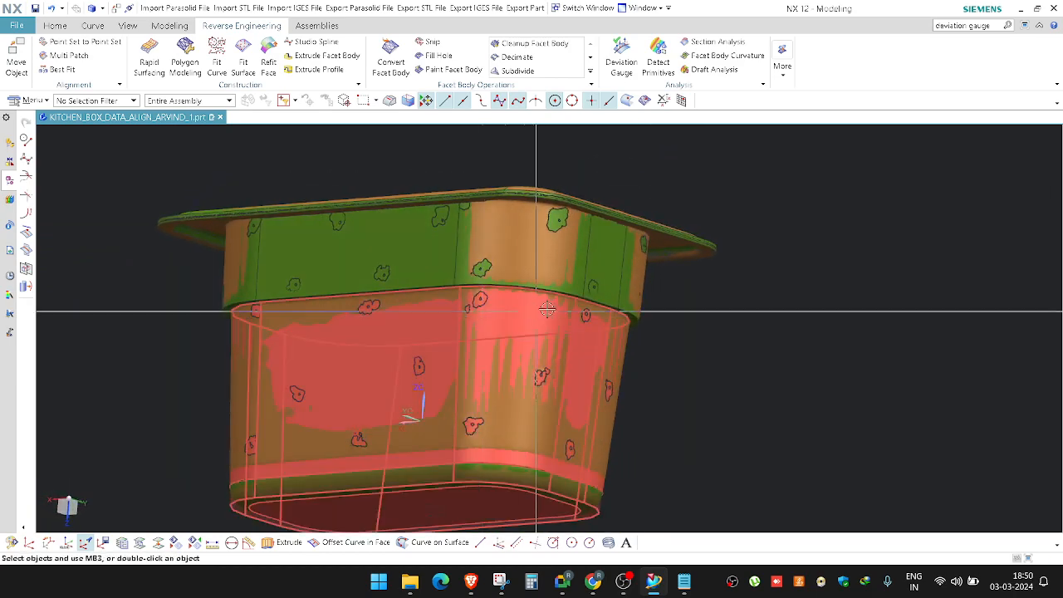
scroll(576, 247, up, 5)
scroll(564, 278, down, 8)
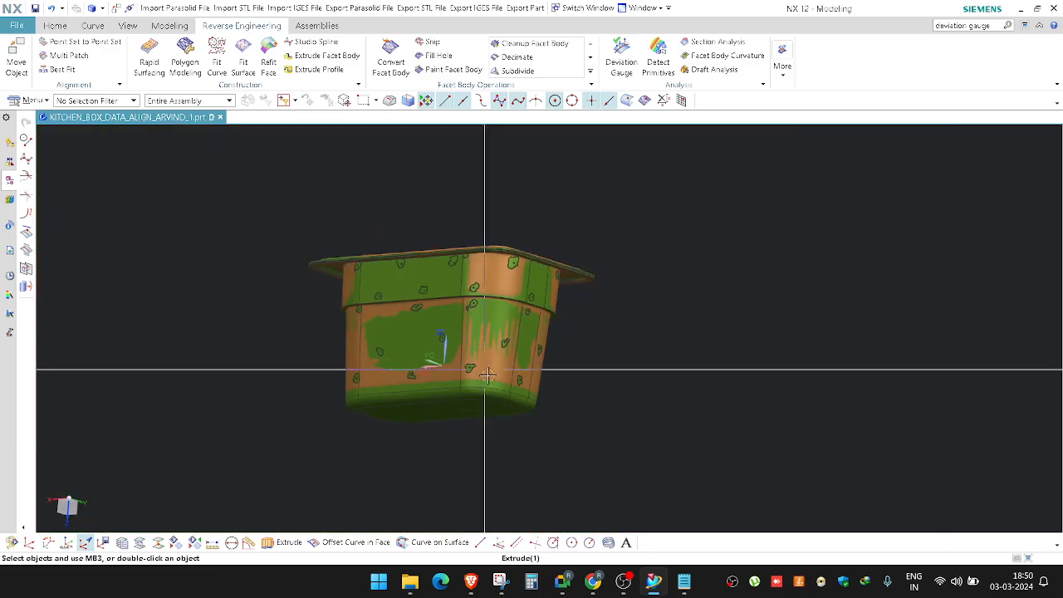
scroll(500, 372, up, 5)
middle_drag(501, 372, 559, 368)
scroll(560, 368, down, 4)
scroll(653, 315, up, 5)
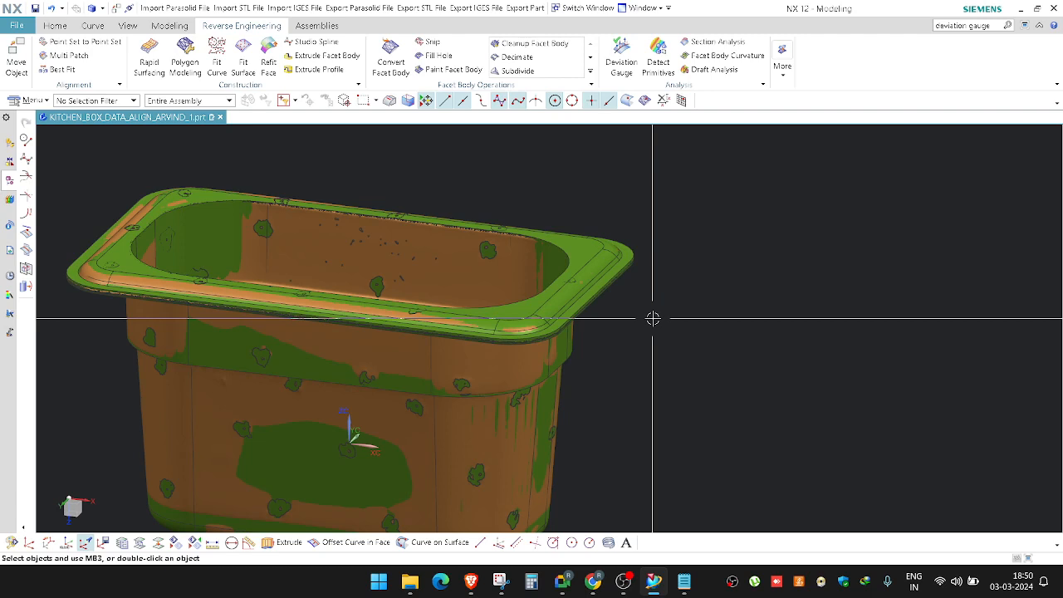
Step: Hide the scanned facet body and view the green box solid on its own
key(ctrl+b)
click(596, 269)
scroll(596, 269, down, 4)
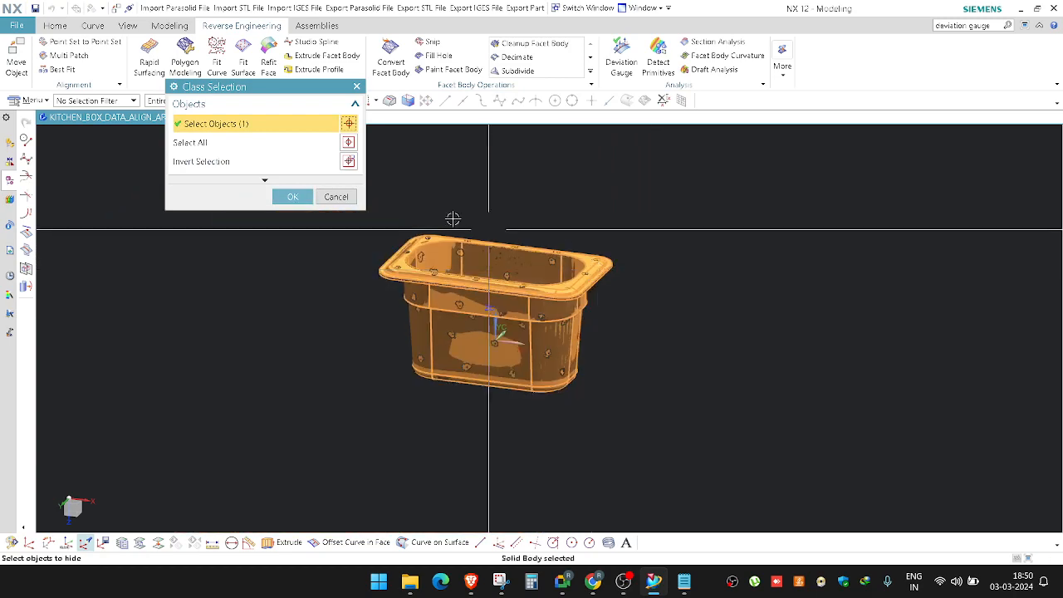
click(292, 197)
scroll(455, 268, up, 4)
scroll(682, 303, down, 4)
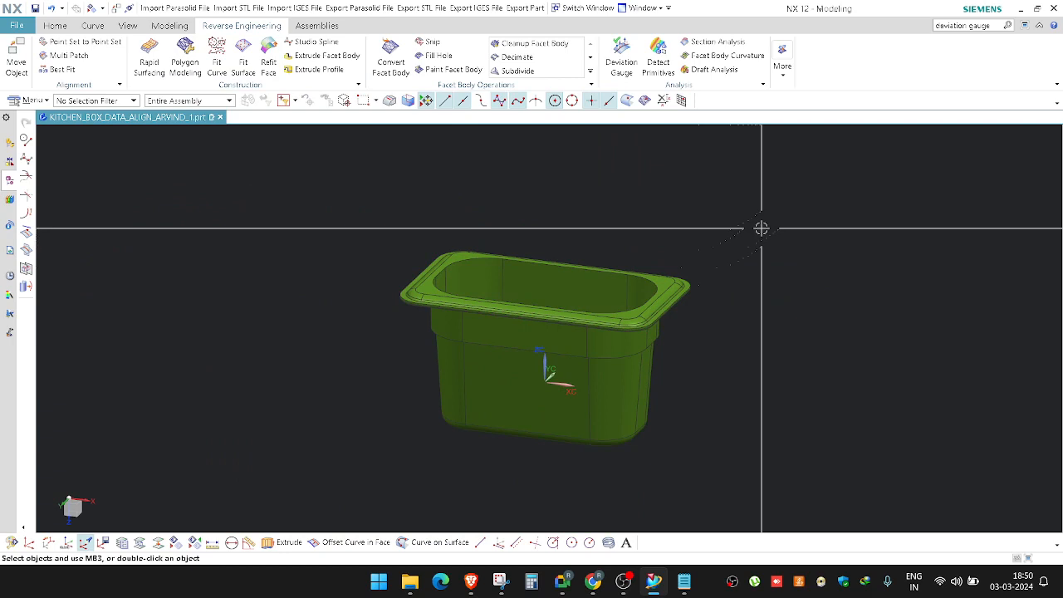
scroll(401, 240, up, 1)
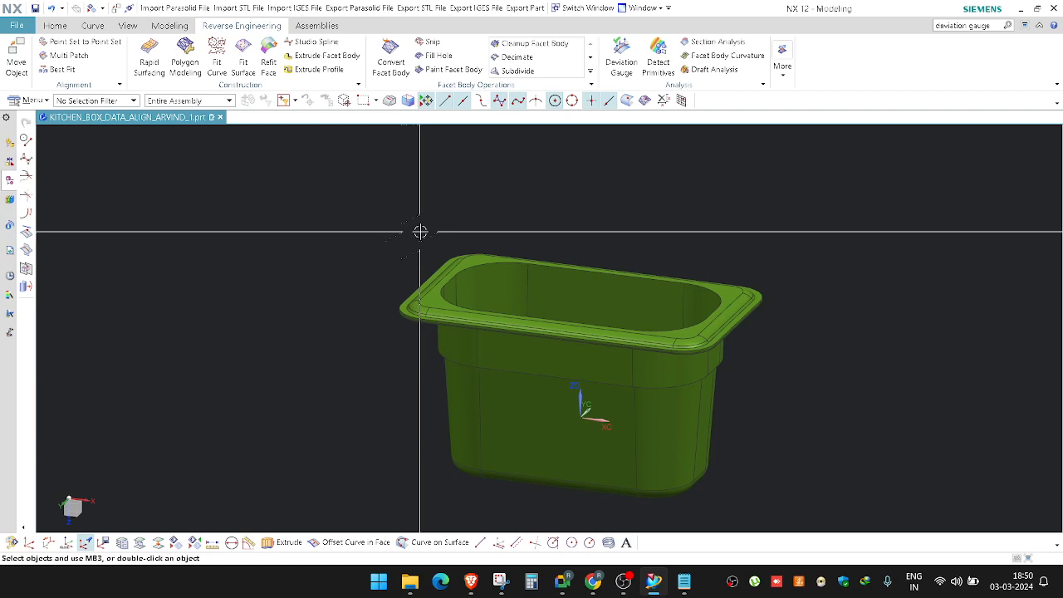
Step: Start a one-plane section view through the box on the absolute X plane and inspect the rim corner
key(ctrl+h)
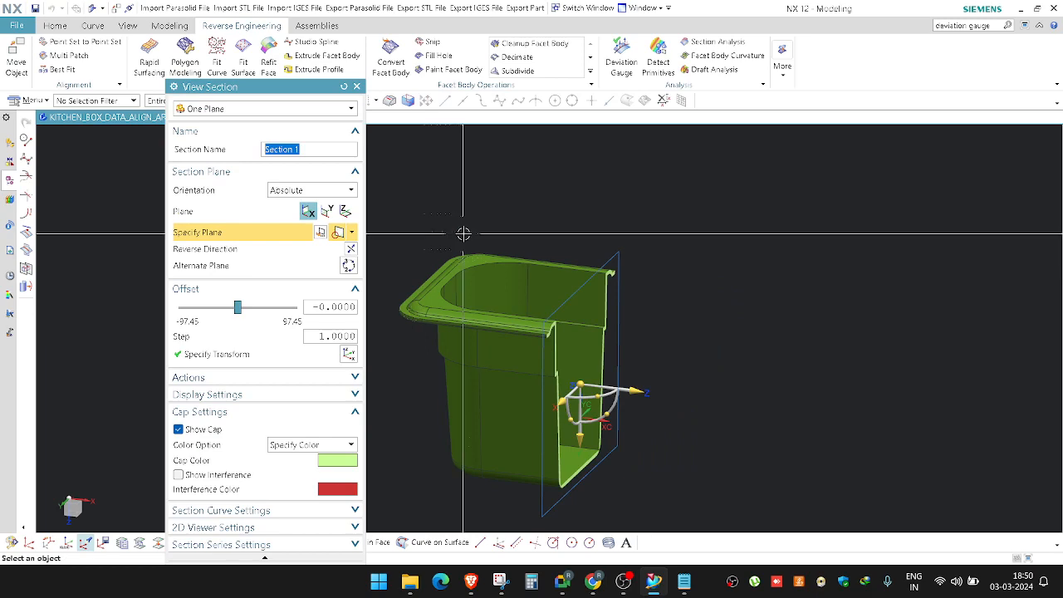
scroll(449, 315, up, 5)
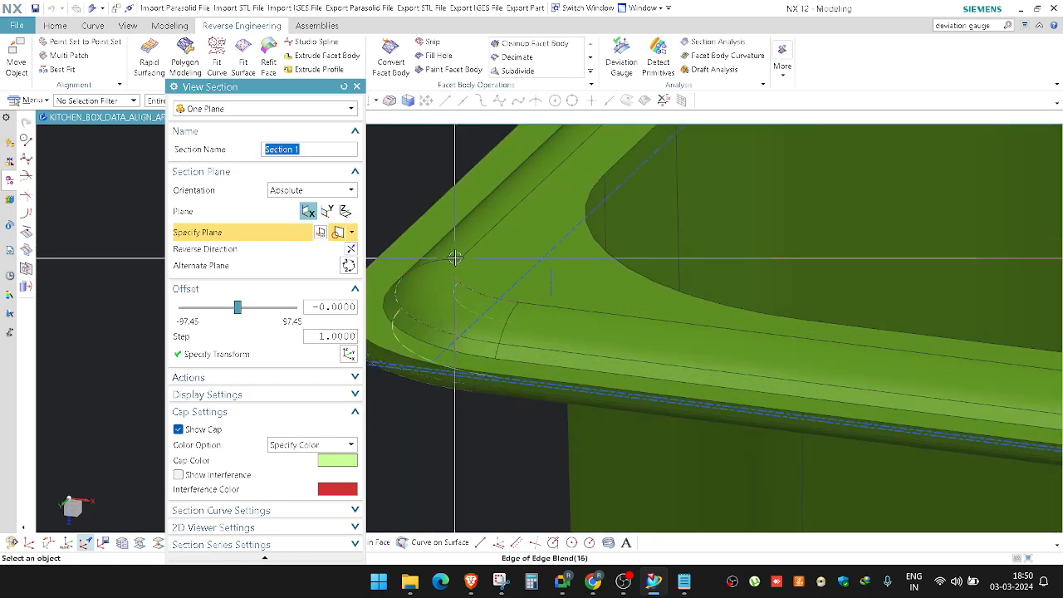
scroll(440, 250, down, 5)
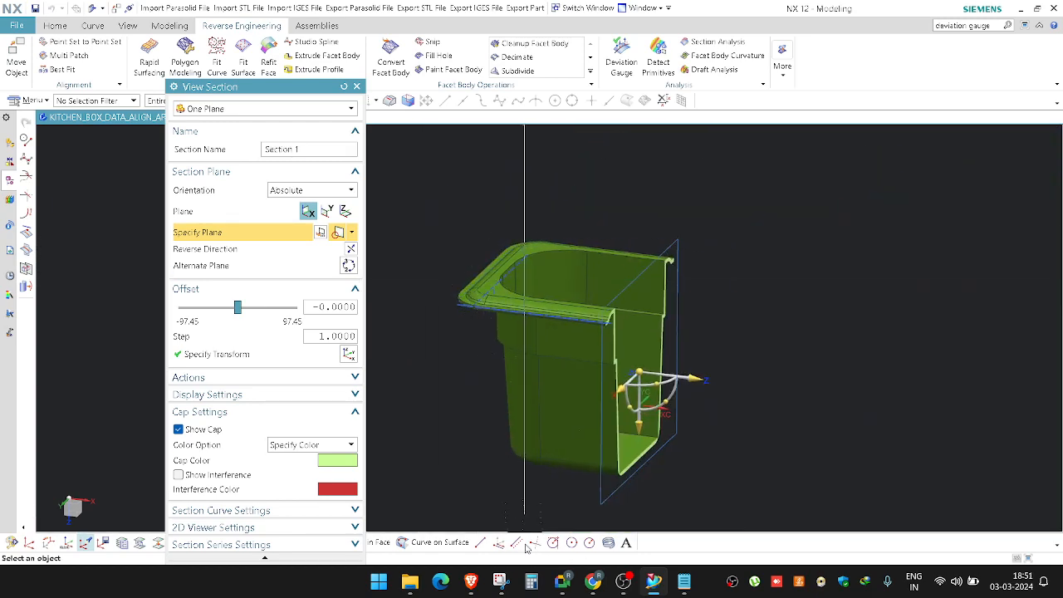
Step: Switch to Snipping Tool, capture the sectioned box, mark up its outline in red pen, and minimize the snip
key(alt+Tab)
click(34, 47)
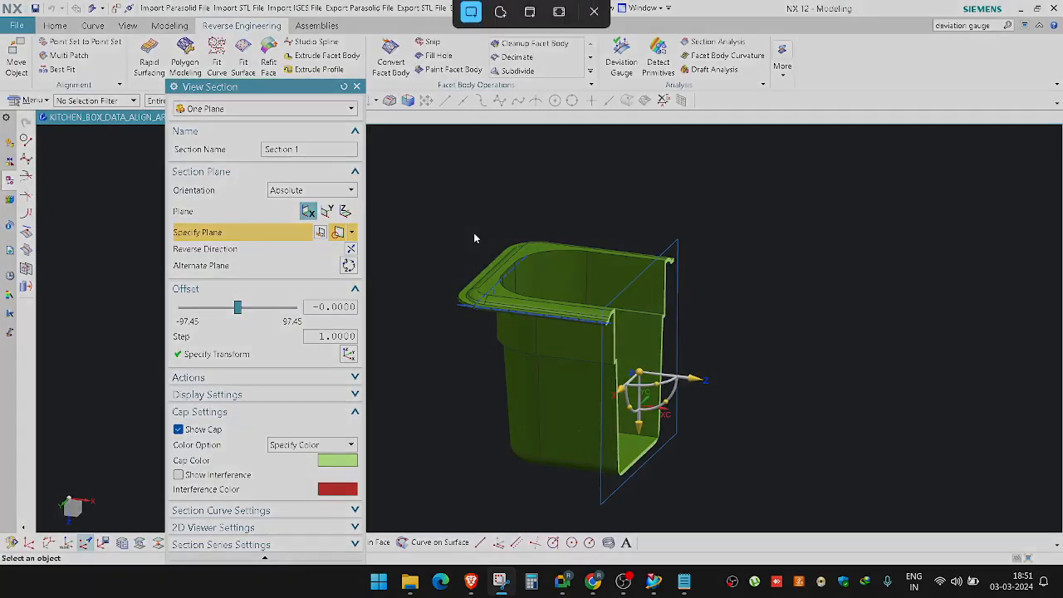
drag(415, 183, 847, 541)
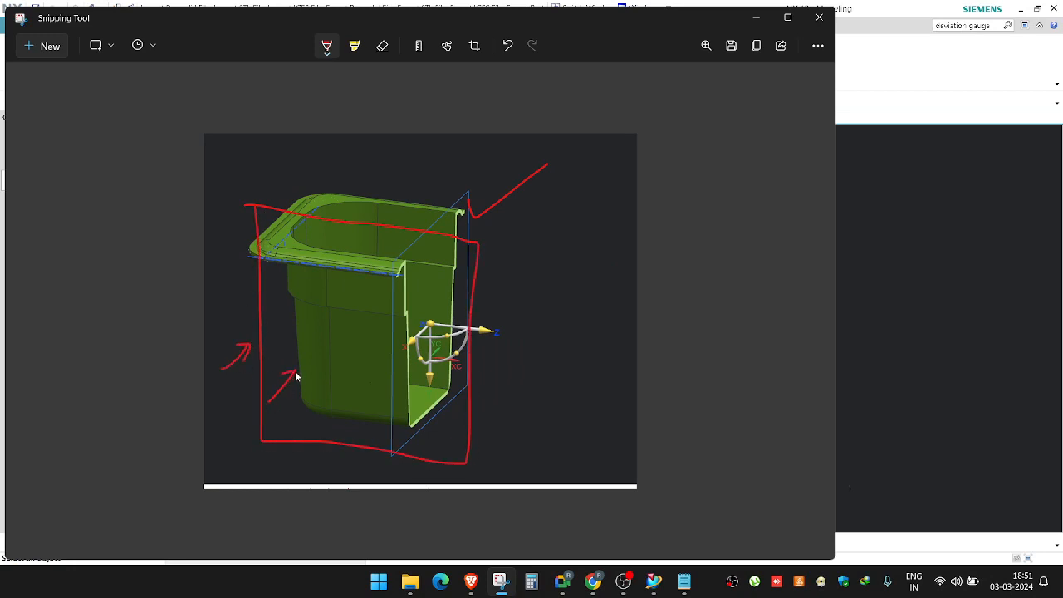
click(756, 16)
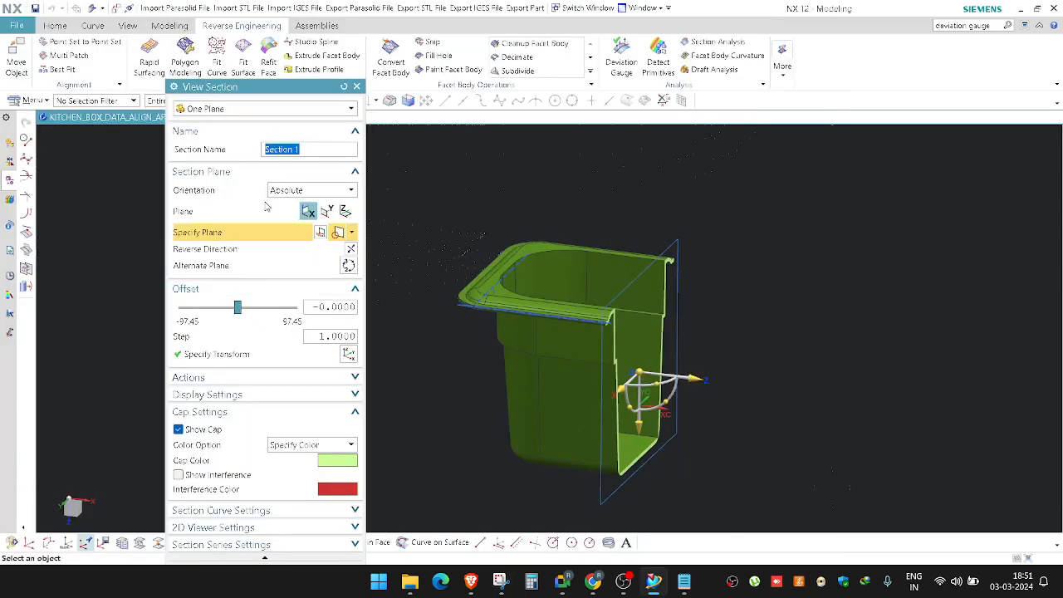
Step: Move the X section plane's origin to the edge point at the rim corner, at an offset of -77.7912
click(217, 354)
scroll(481, 294, up, 6)
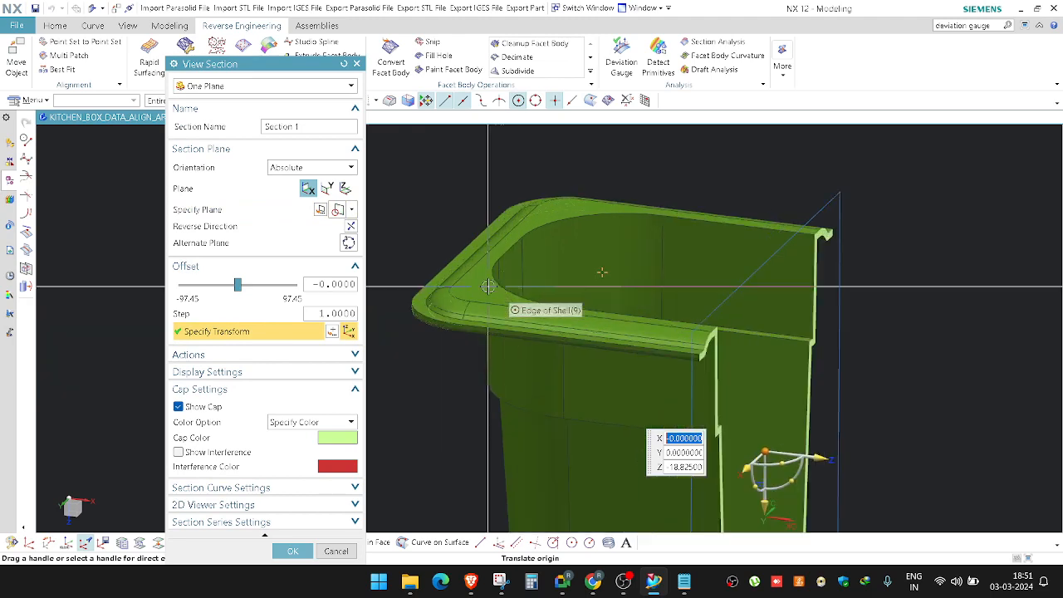
click(498, 286)
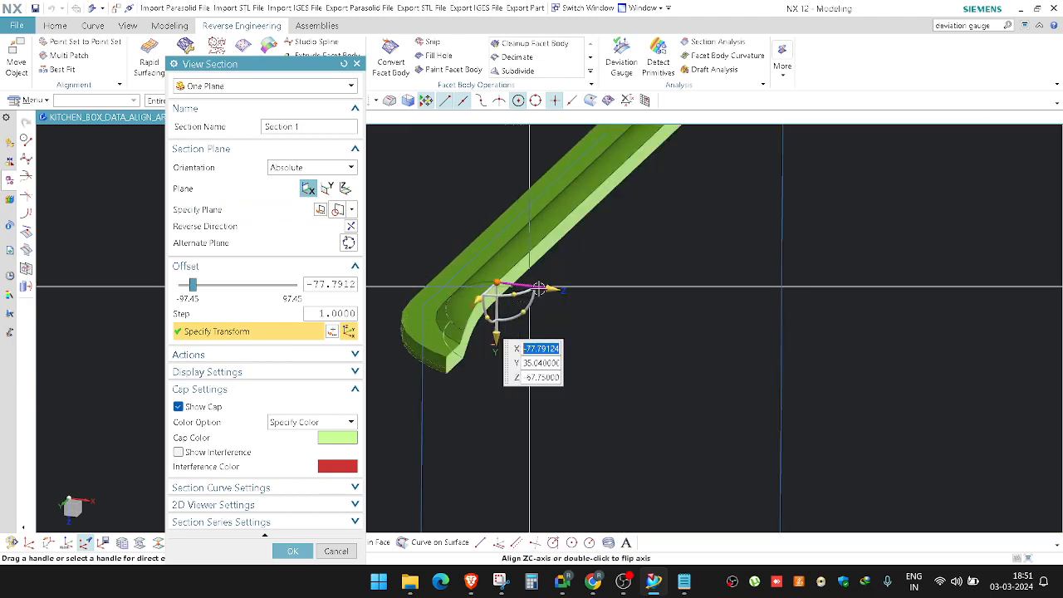
scroll(498, 298, down, 5)
scroll(644, 375, up, 3)
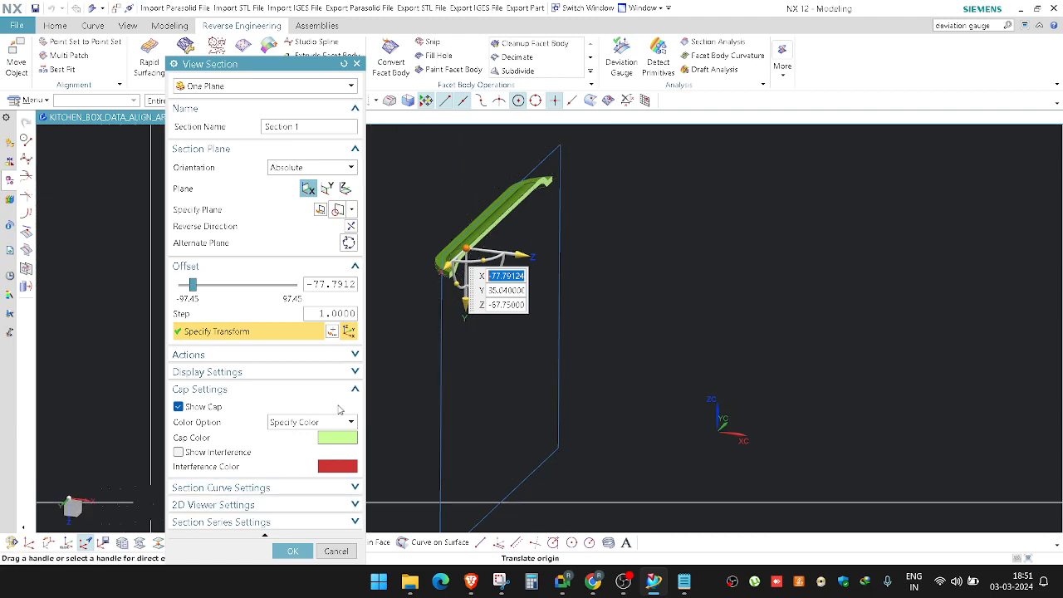
Step: Switch the section to the absolute Y plane through the box's middle and reverse the cutting direction
click(326, 188)
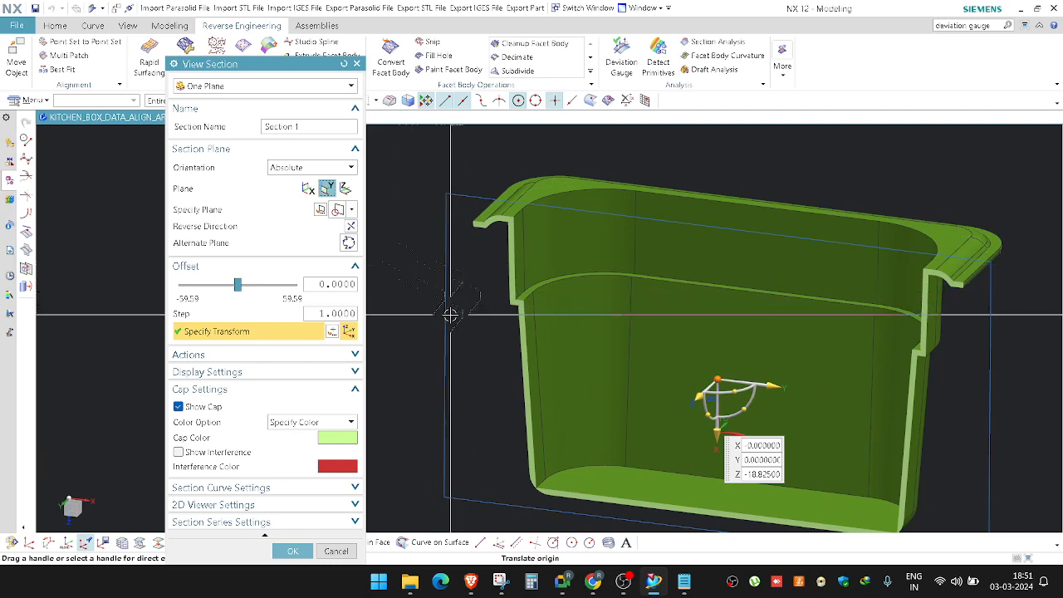
scroll(448, 316, down, 2)
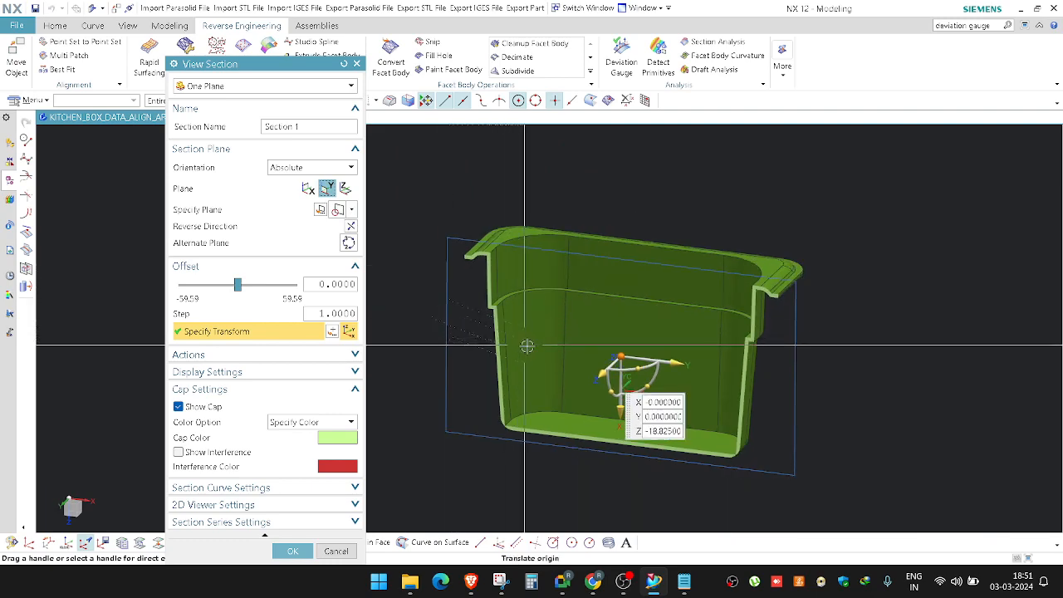
middle_drag(705, 333, 598, 271)
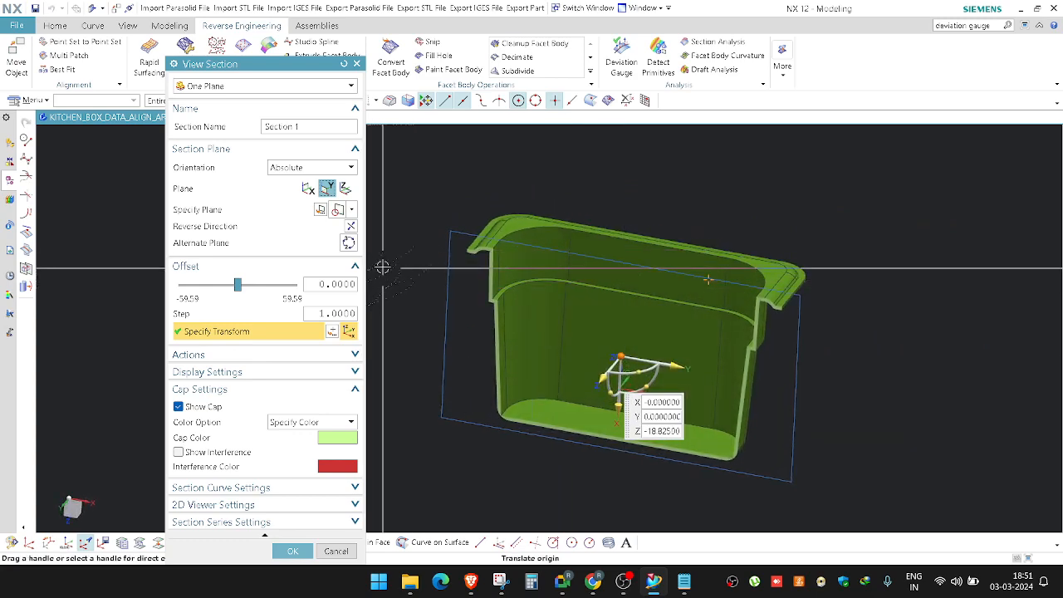
click(350, 227)
scroll(559, 288, up, 6)
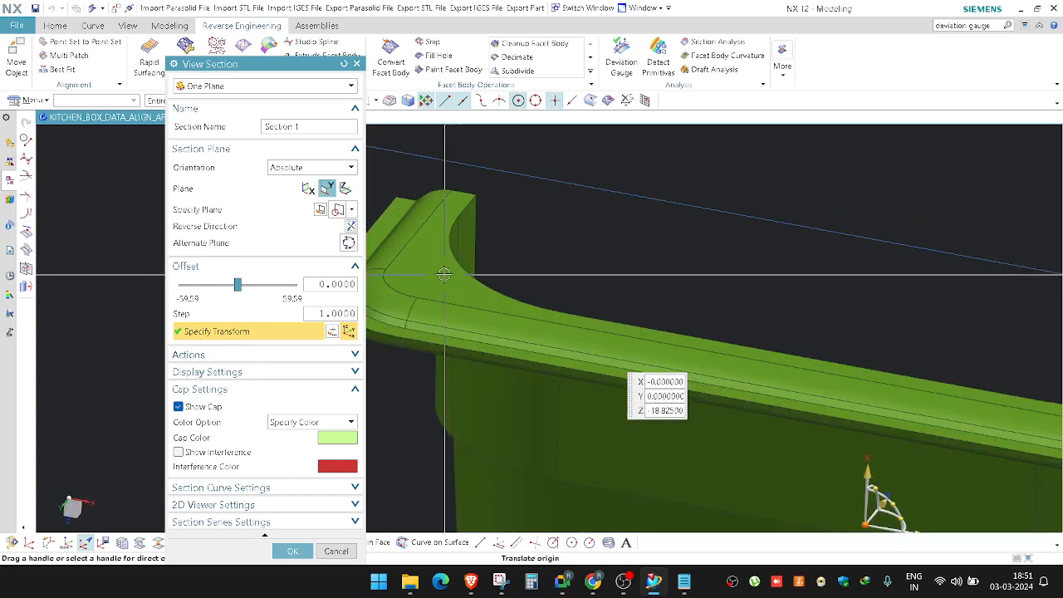
Step: Move the Y section plane's origin to the edge point at the rim corner, at an offset of 35.04
scroll(559, 287, down, 3)
scroll(548, 299, up, 1)
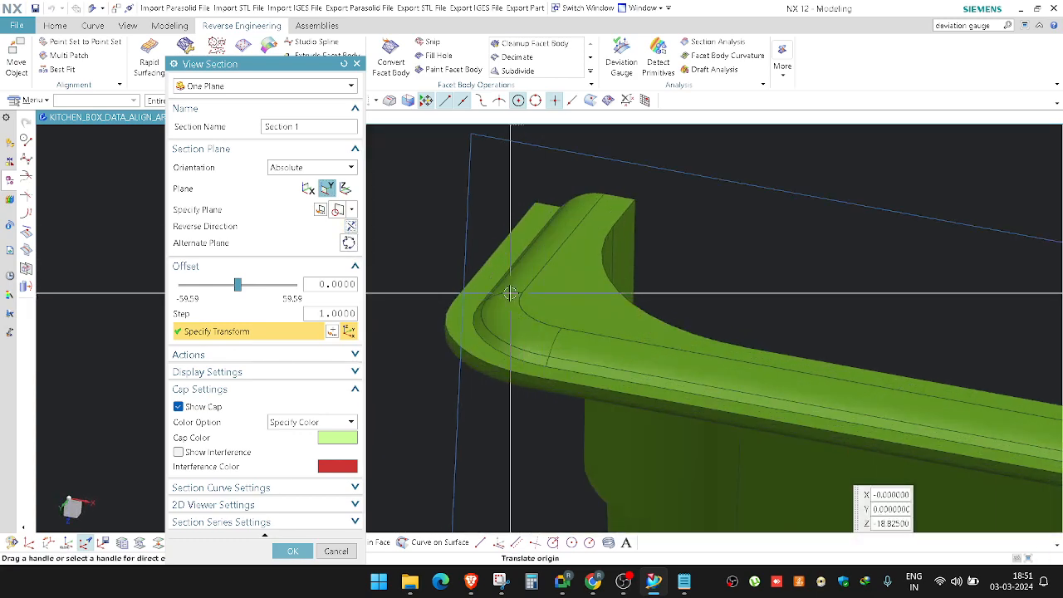
scroll(526, 311, up, 2)
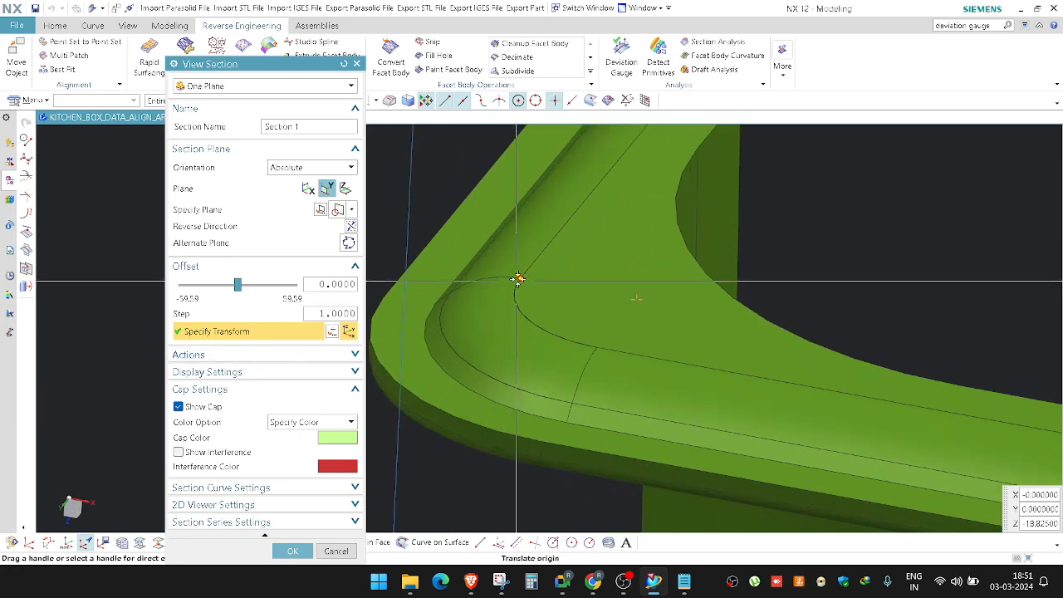
click(518, 280)
scroll(473, 234, down, 4)
scroll(473, 234, down, 5)
scroll(477, 224, up, 2)
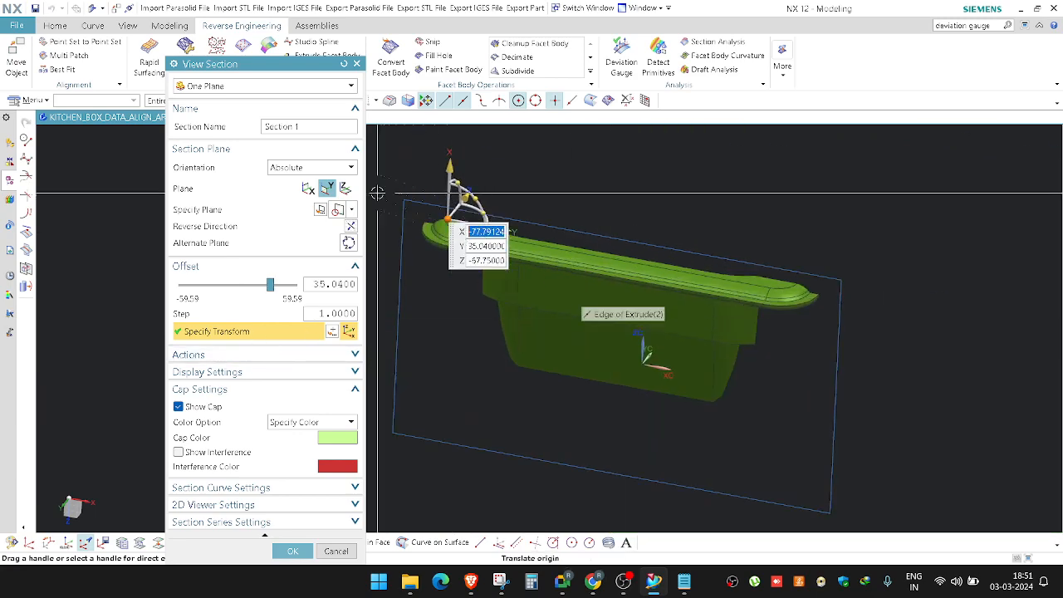
Step: Reverse the section direction again, examine the cut rim and wall profile, and cancel the section view
click(351, 227)
middle_drag(706, 349, 729, 347)
scroll(724, 338, down, 2)
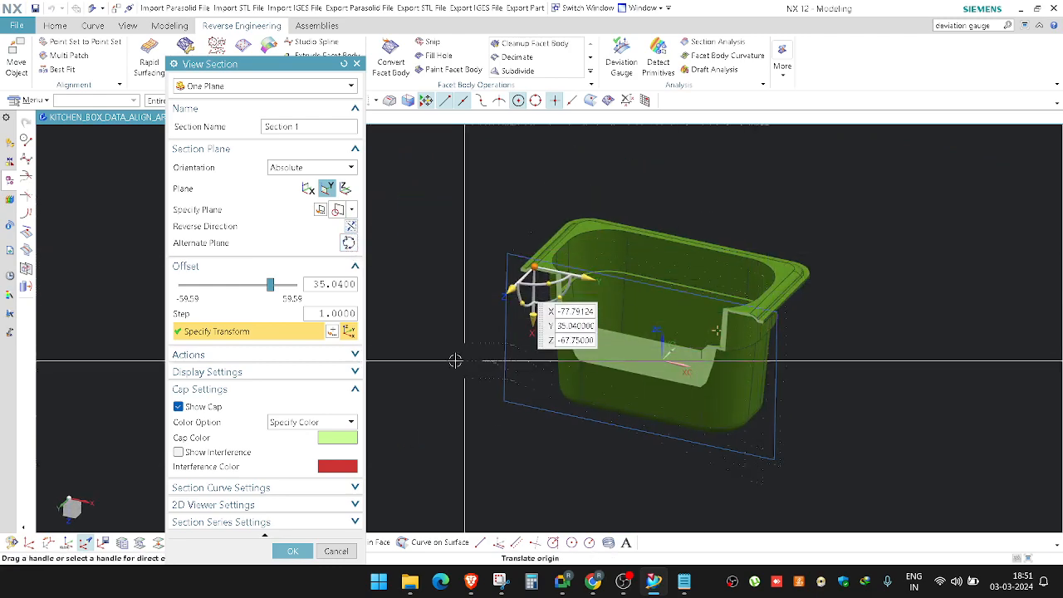
scroll(562, 225, up, 5)
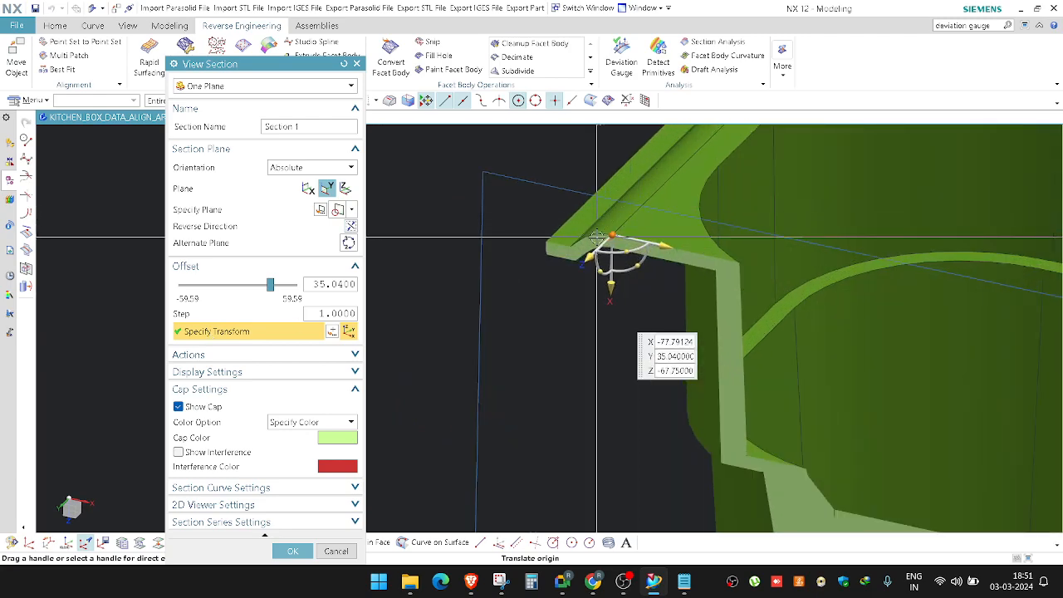
scroll(455, 249, down, 4)
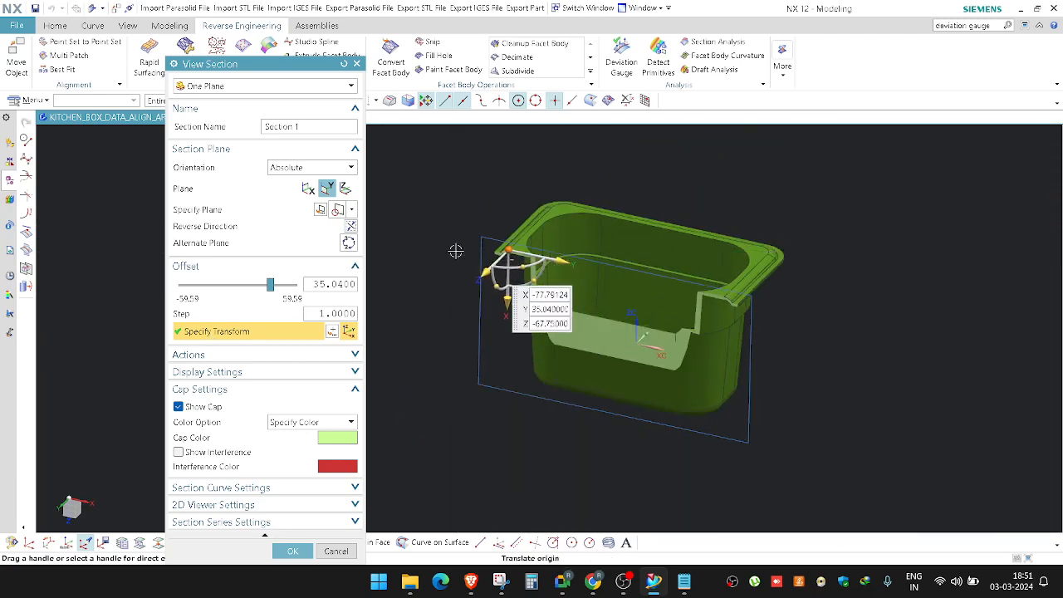
click(336, 550)
Step: Start a new section view on the absolute Y plane and reverse its cutting direction
key(ctrl+h)
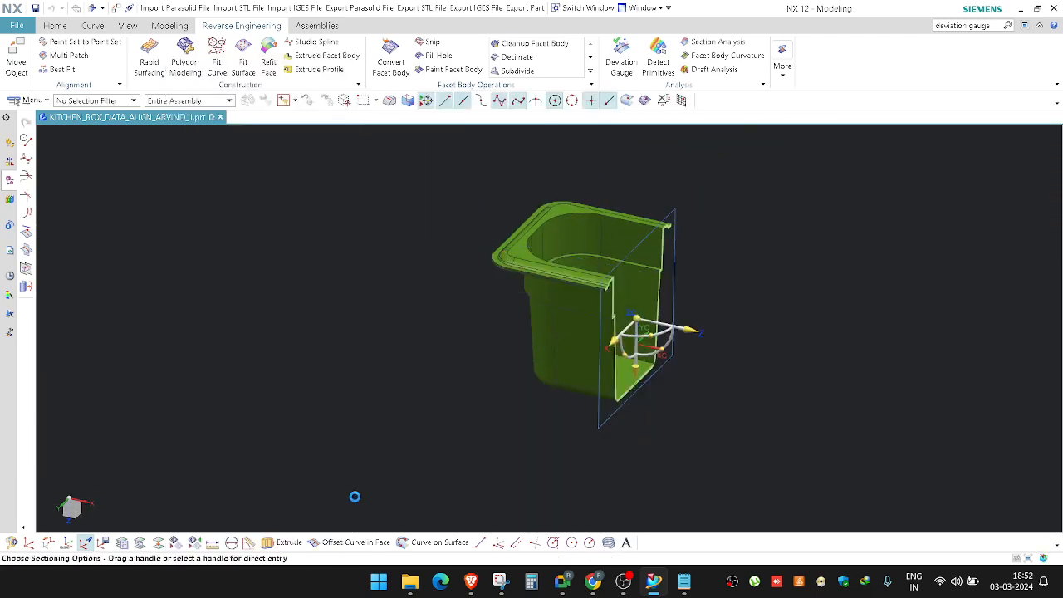
scroll(589, 307, up, 3)
scroll(590, 307, down, 3)
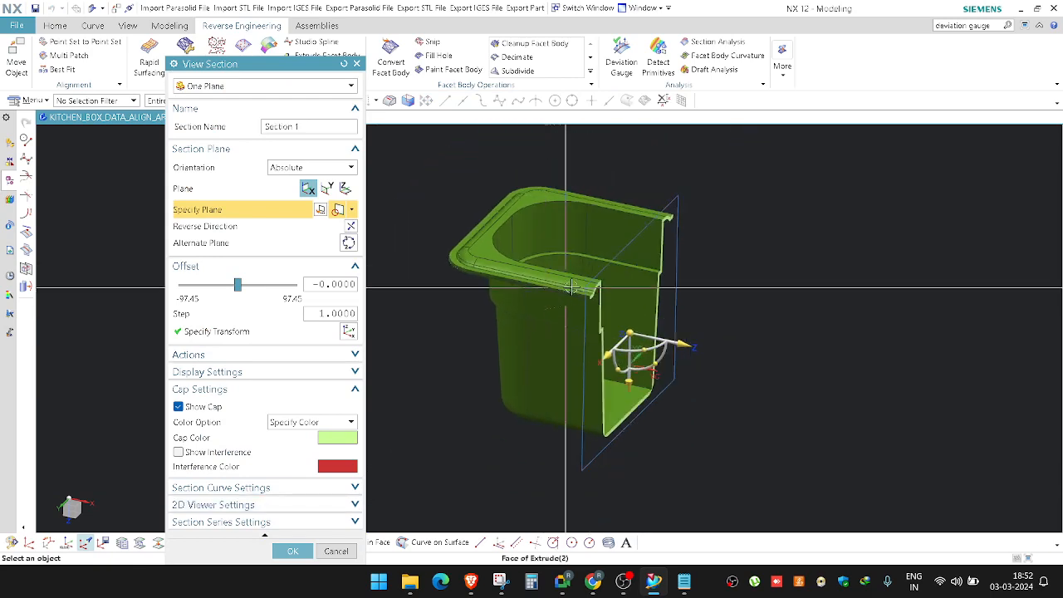
click(664, 390)
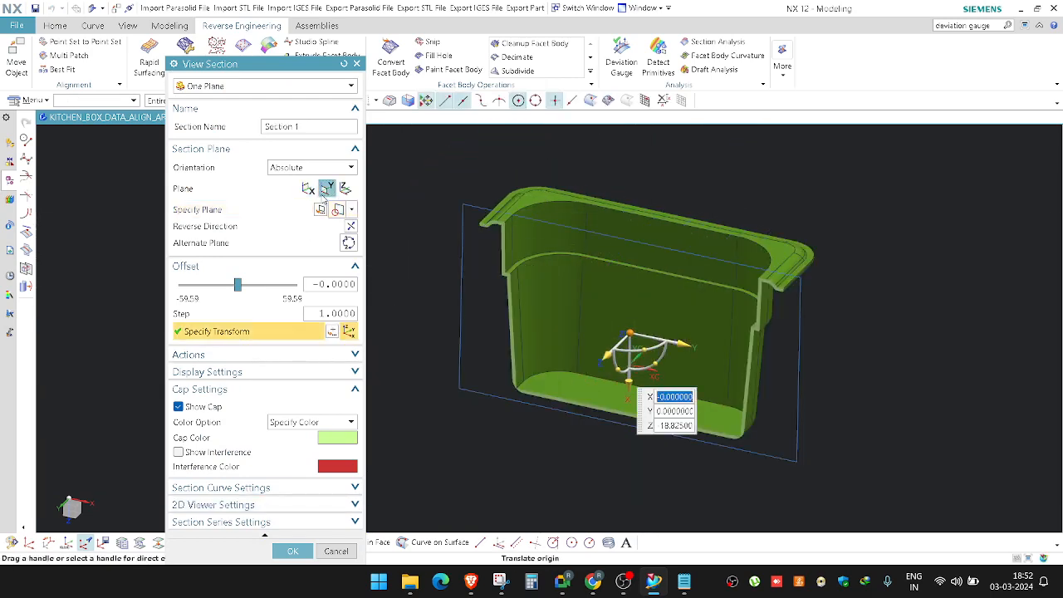
scroll(565, 324, up, 1)
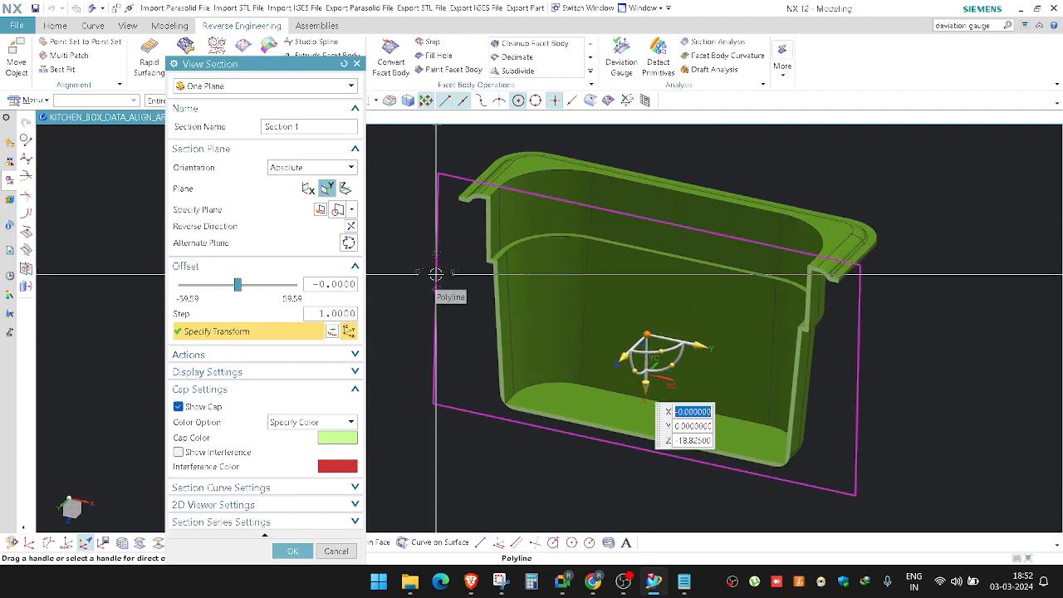
click(351, 227)
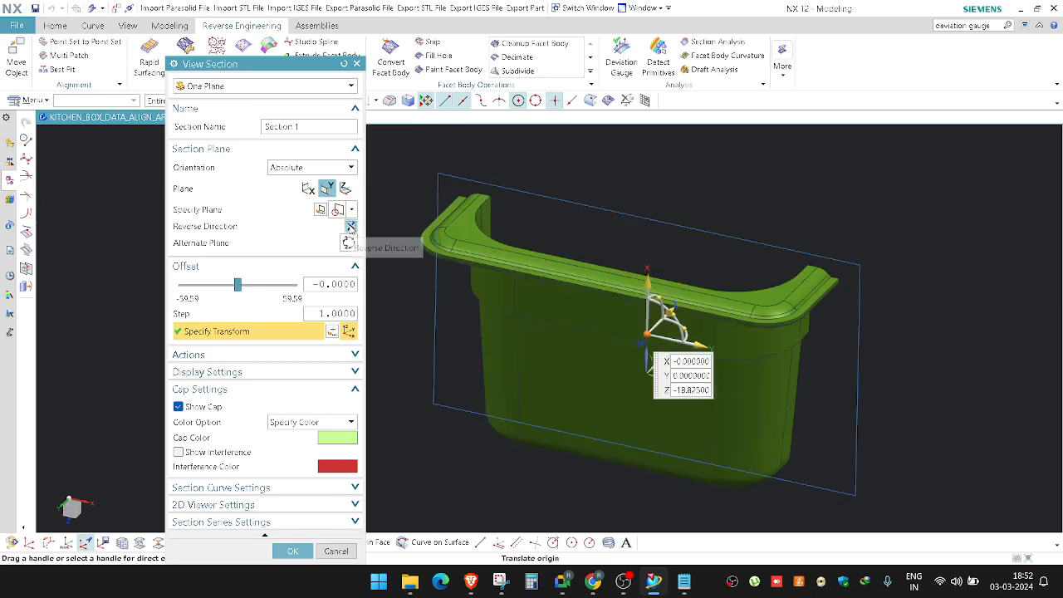
Step: Place the section plane's origin on the rim corner's edge point, giving an offset of 35.04
scroll(437, 224, up, 5)
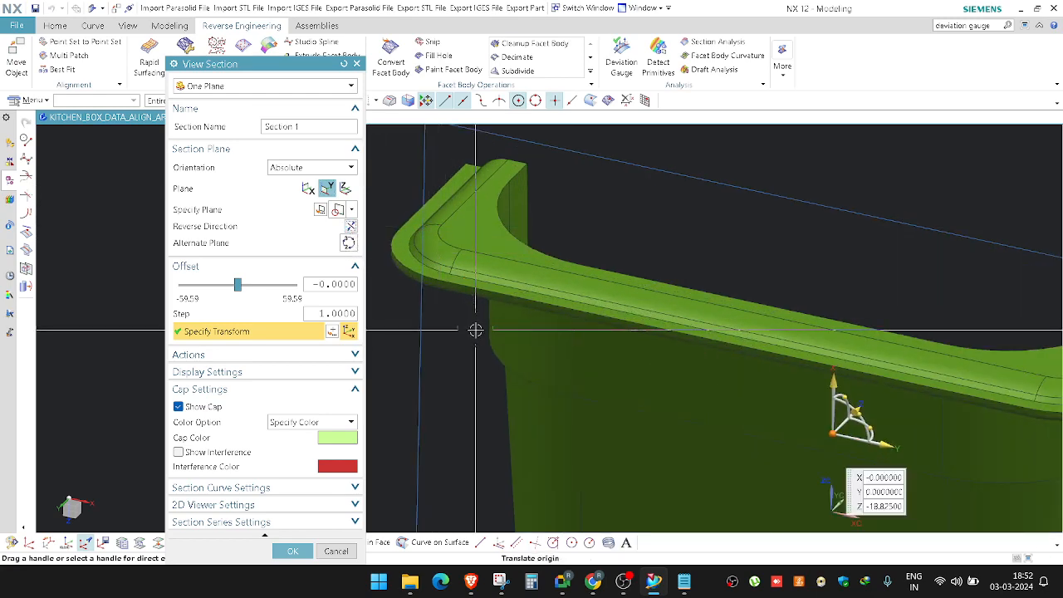
scroll(475, 330, down, 4)
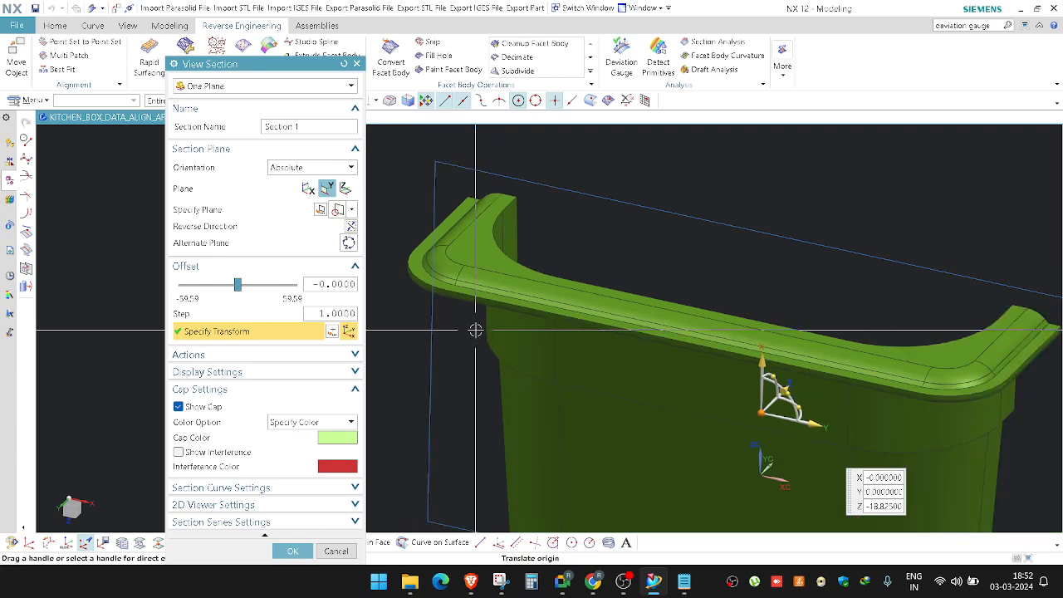
click(448, 248)
scroll(636, 266, down, 2)
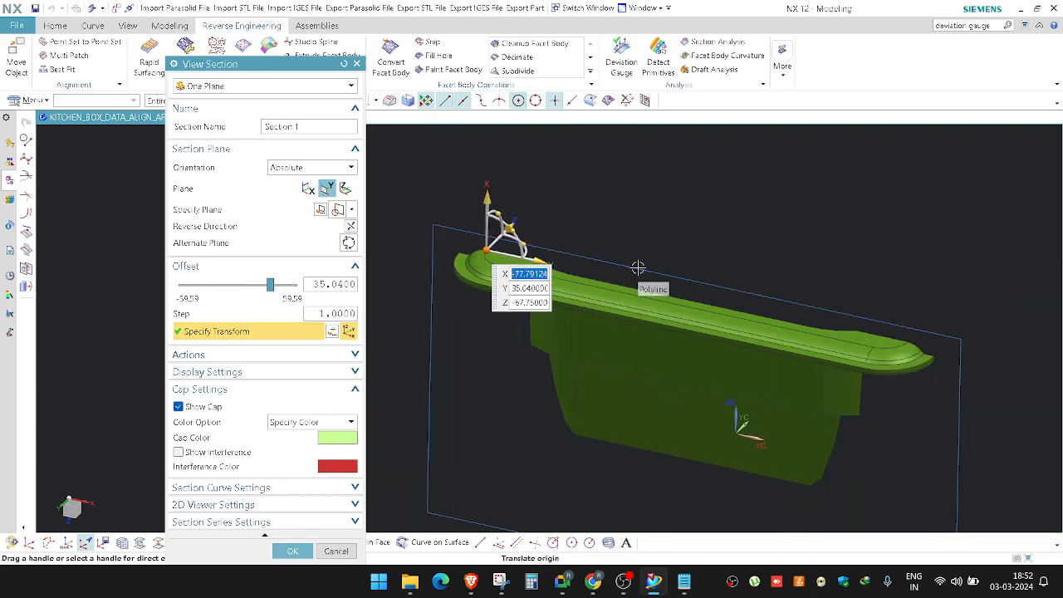
scroll(720, 350, up, 1)
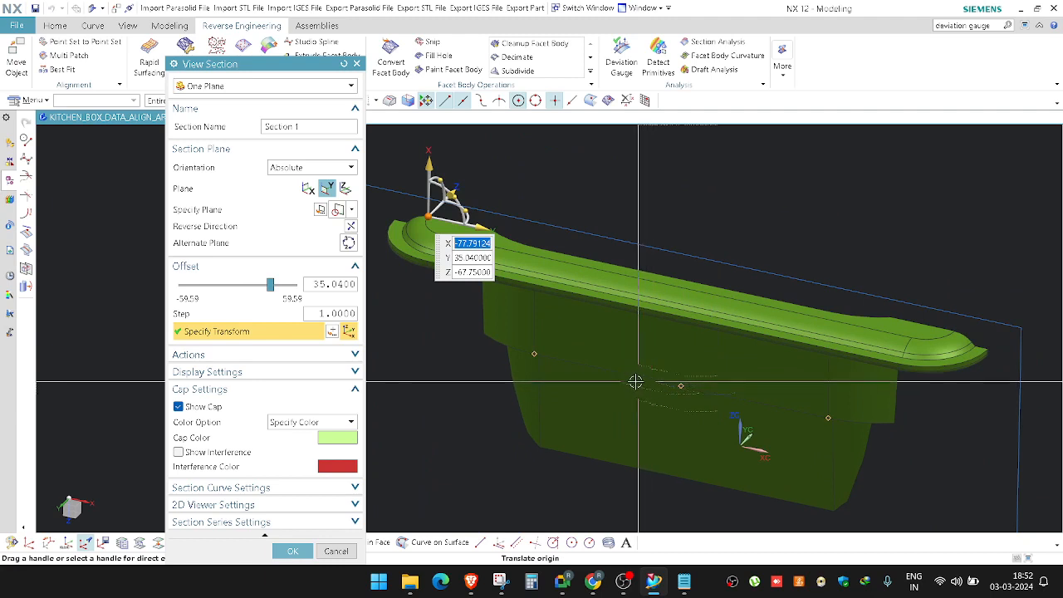
scroll(555, 347, down, 1)
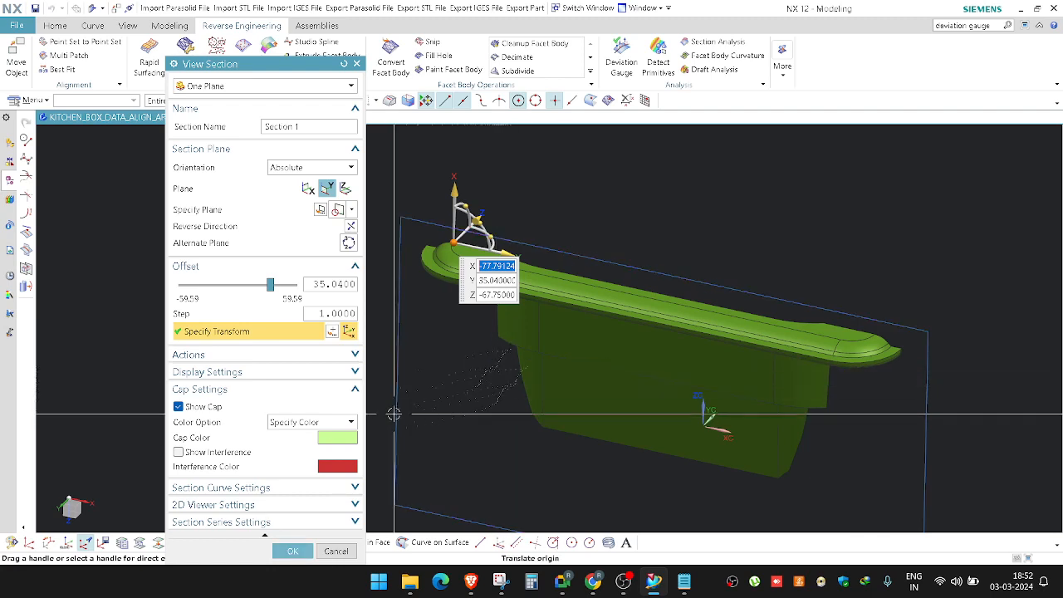
Step: Set the section cap's color option to Body Color and expand the 2D viewer settings
click(307, 420)
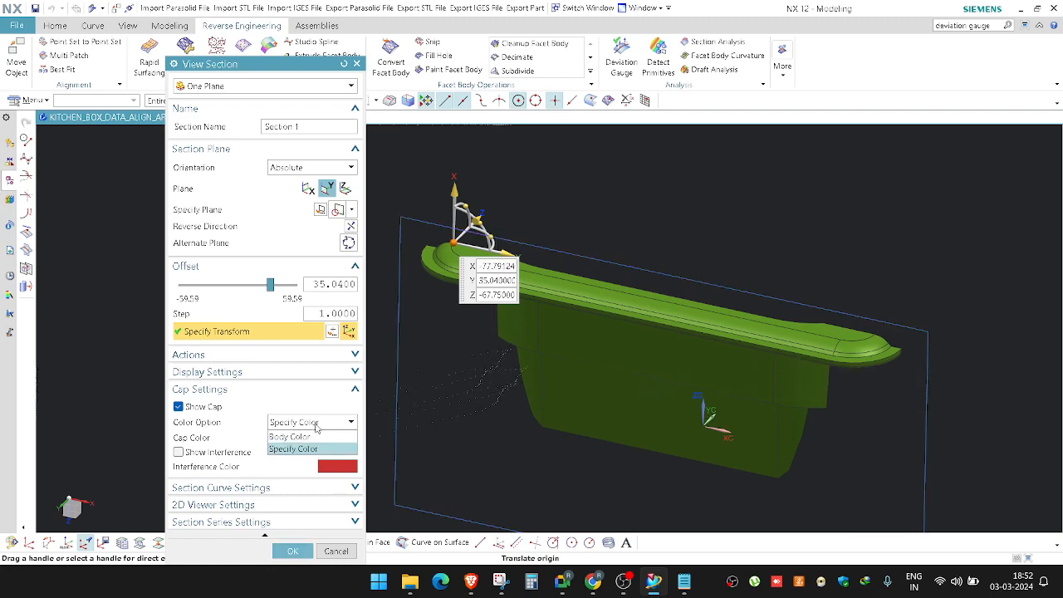
click(309, 443)
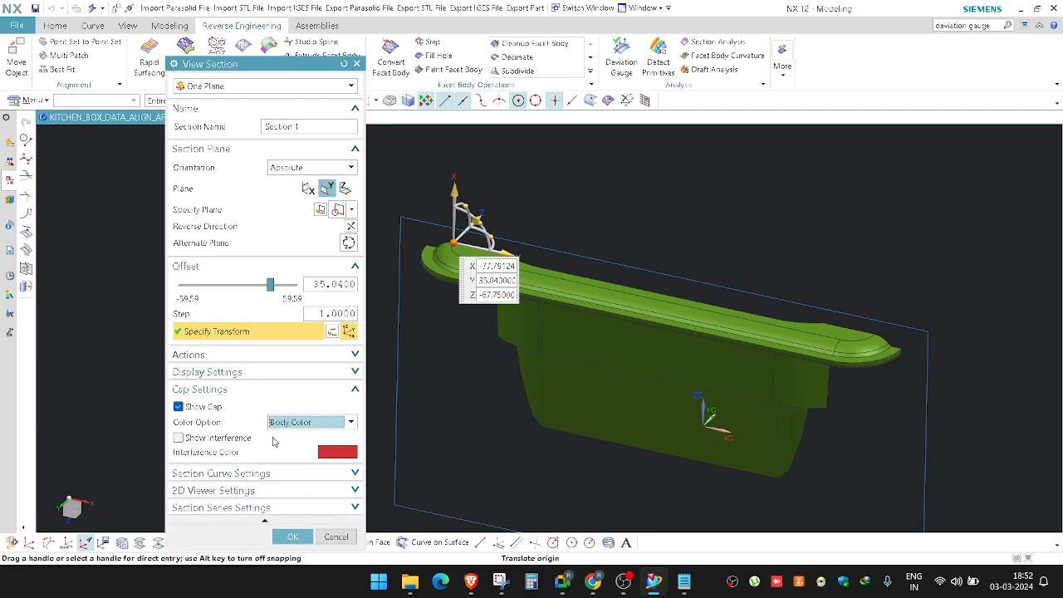
click(250, 491)
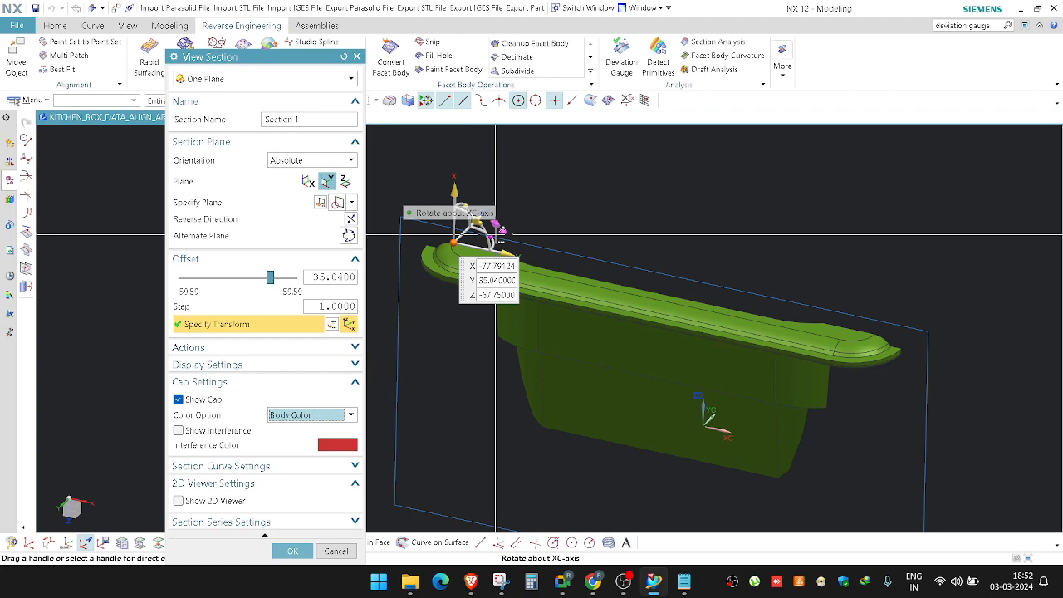
Step: Restart the section view and cut the box on the absolute Y plane and on the absolute Z plane in turn
click(359, 57)
key(ctrl+h)
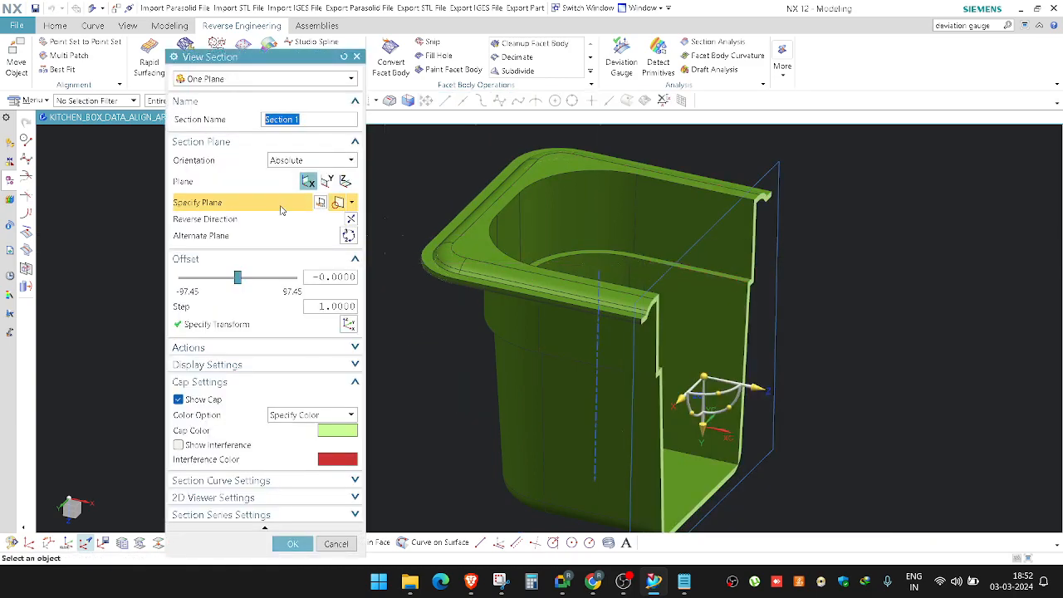
click(327, 181)
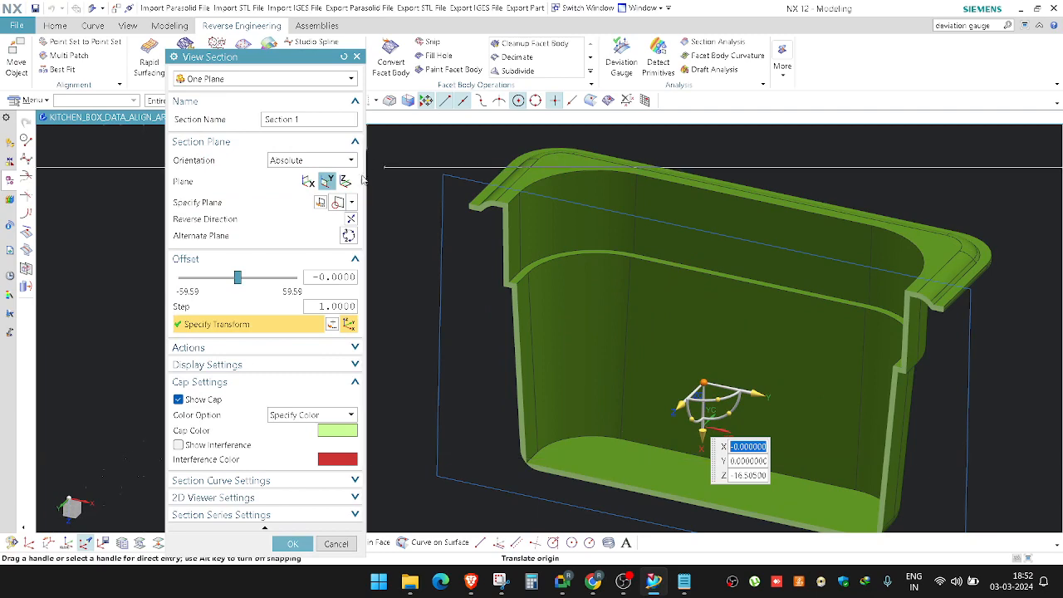
click(345, 181)
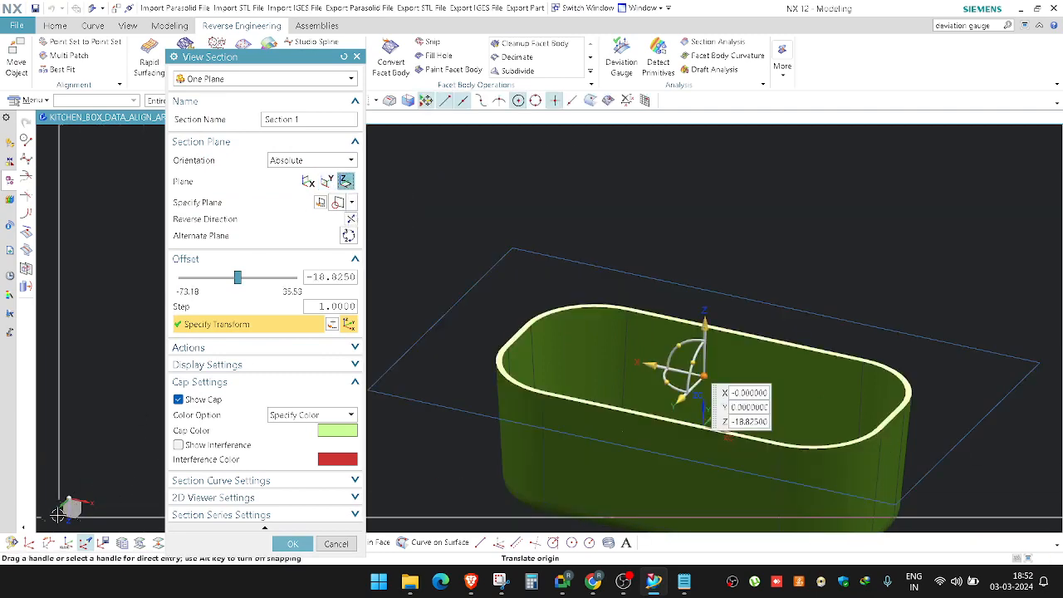
scroll(563, 318, down, 2)
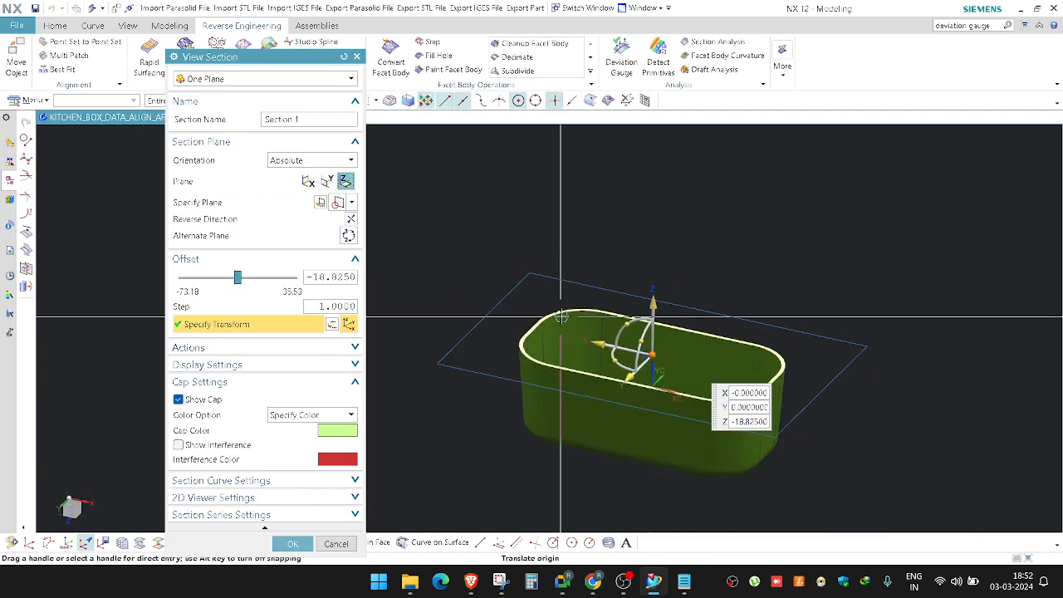
scroll(618, 393, up, 1)
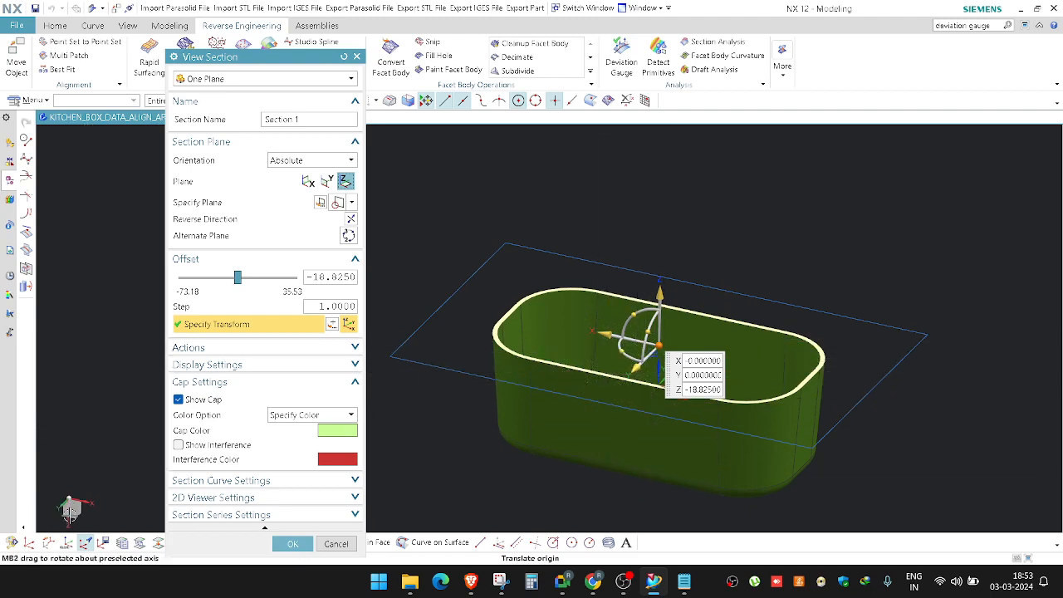
Step: Section the box on the absolute X plane and place the plane's origin on the rim corner's edge point, giving an offset of -77.7912
click(308, 181)
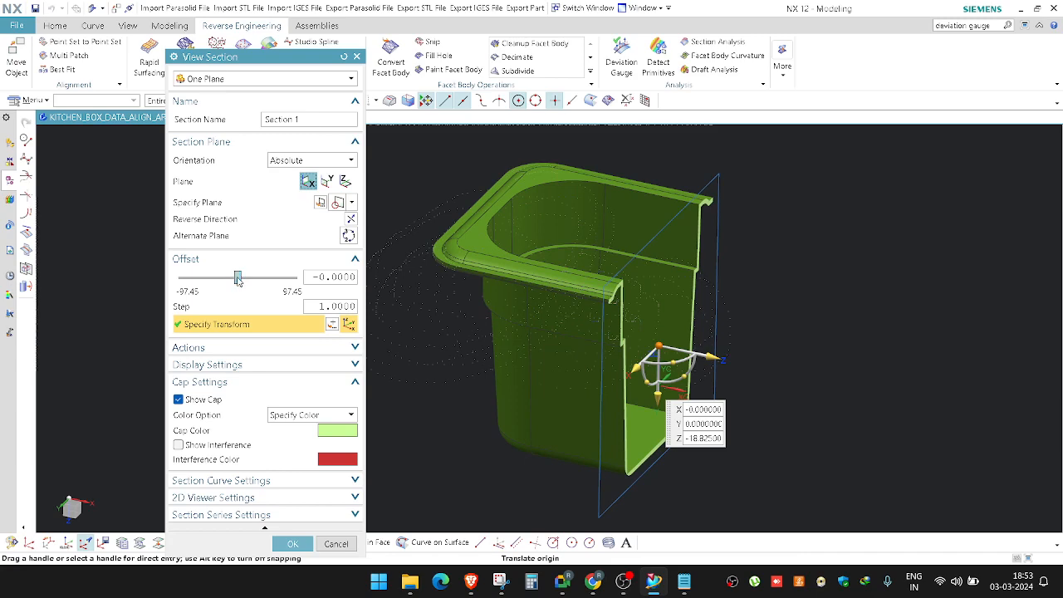
drag(238, 279, 274, 287)
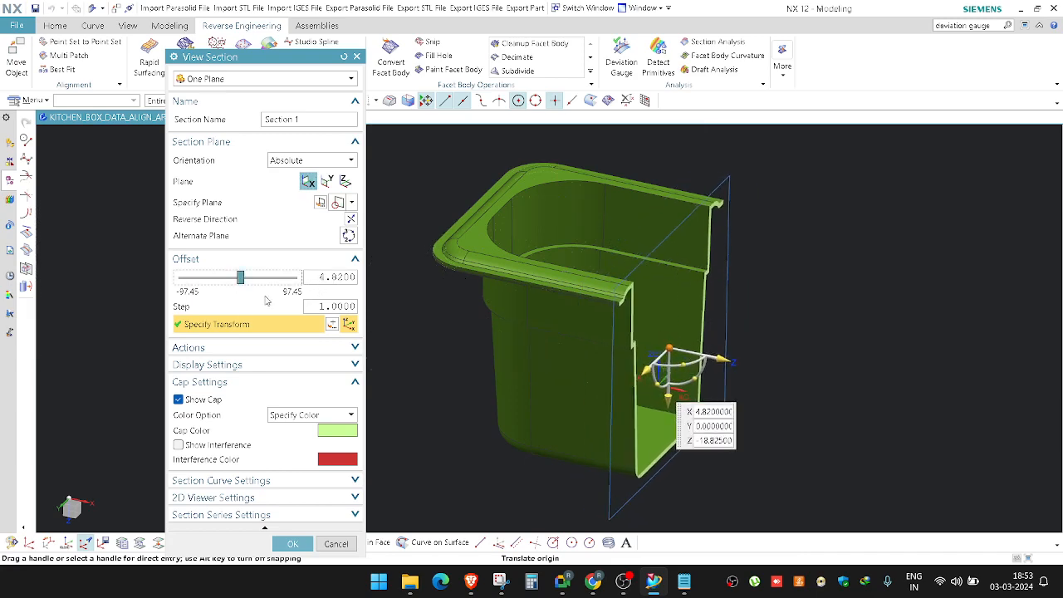
scroll(482, 225, up, 10)
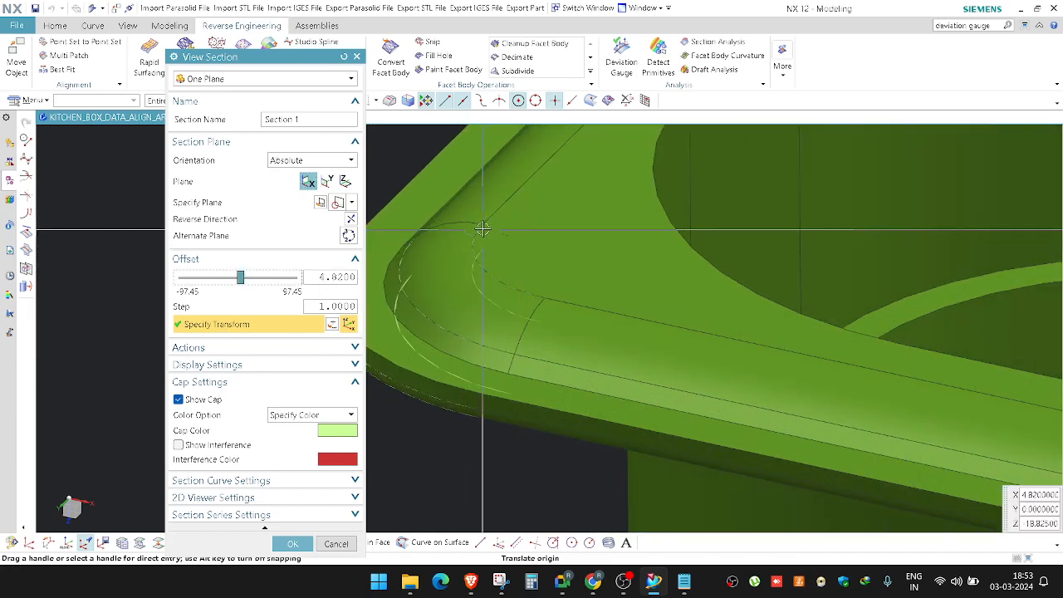
click(482, 224)
scroll(524, 307, down, 9)
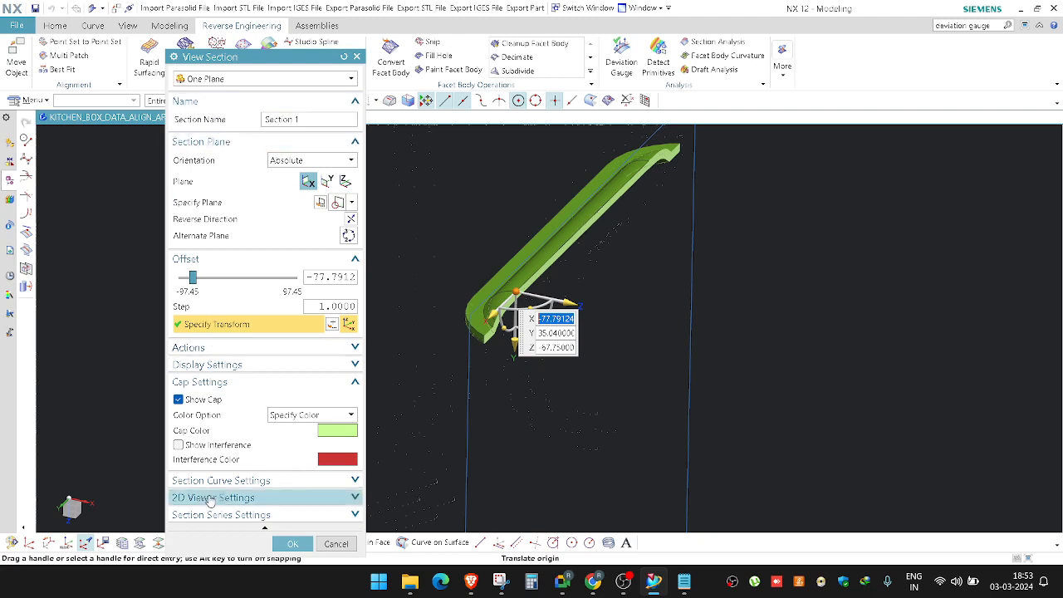
Step: Switch the View Section dialog to fewer options and back to the full set, and cancel the section view
click(173, 57)
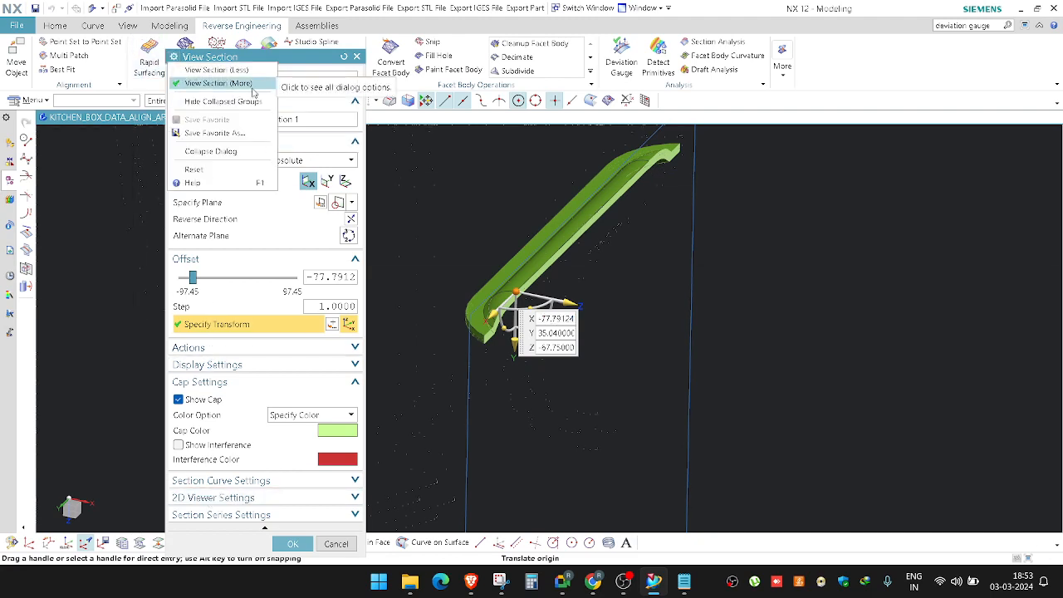
click(247, 71)
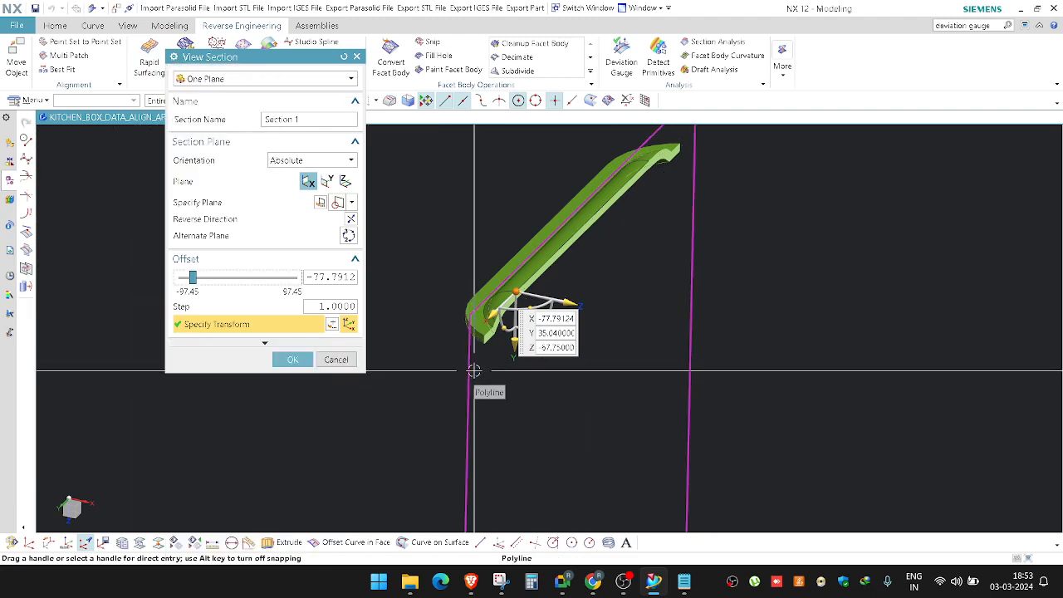
click(173, 56)
click(208, 81)
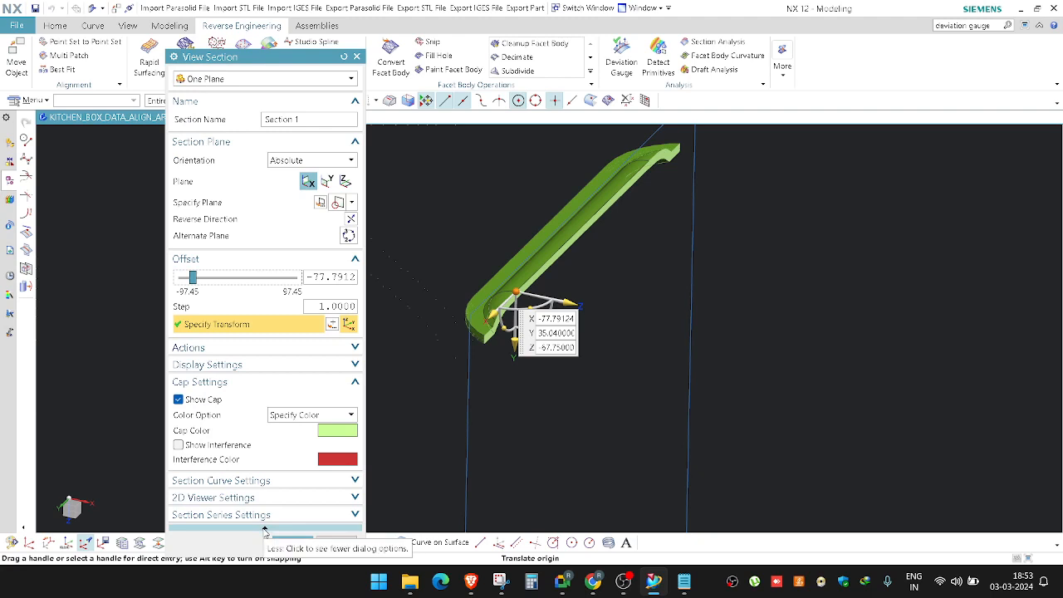
key(Escape)
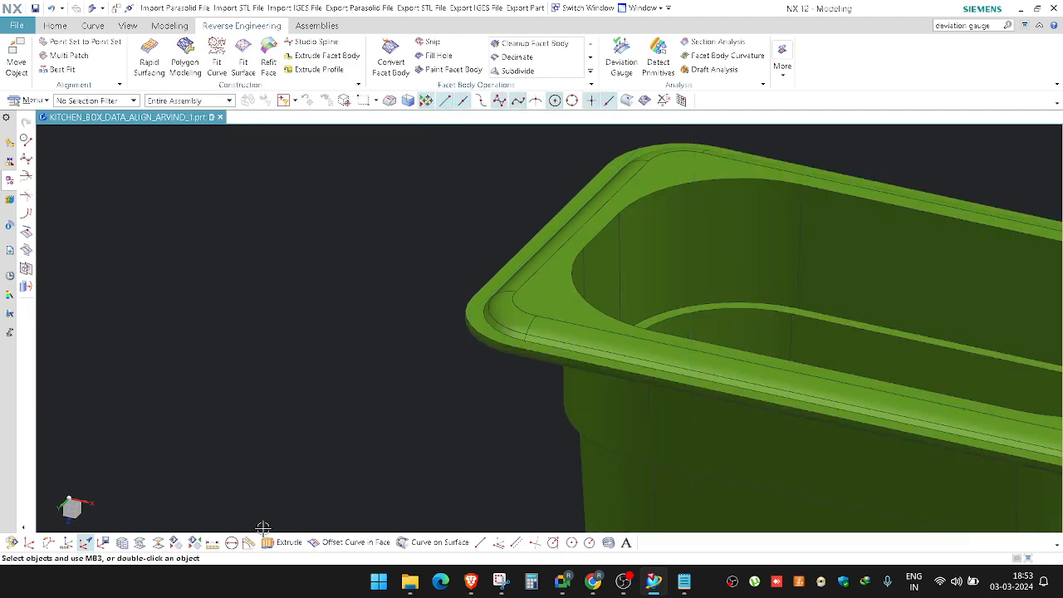
scroll(254, 376, down, 4)
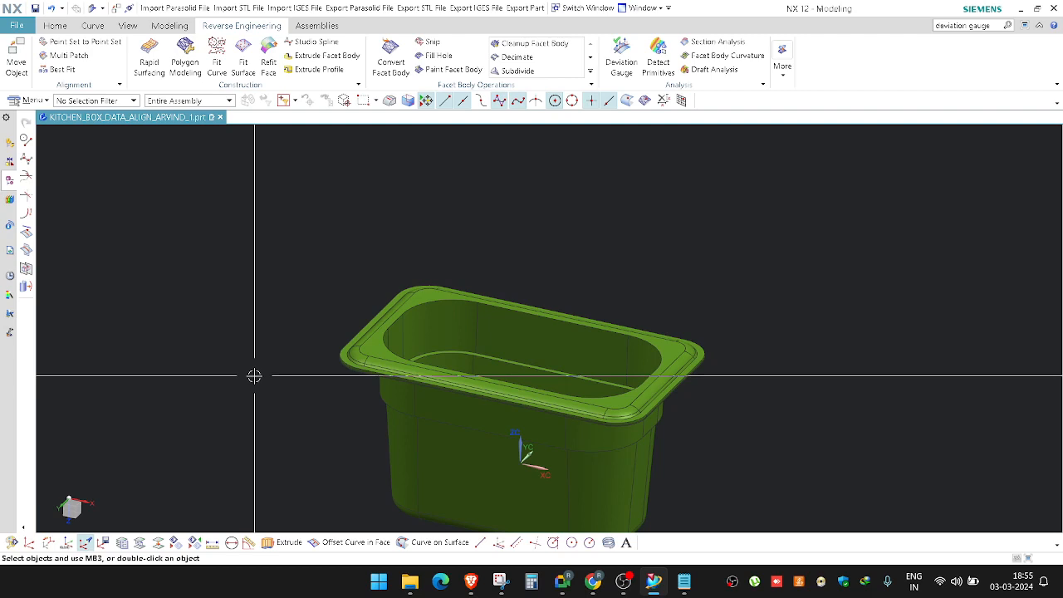
Step: Switch to the open Notepad document and write the first numbered entry as "1.Kichen_Box_Final"
click(684, 581)
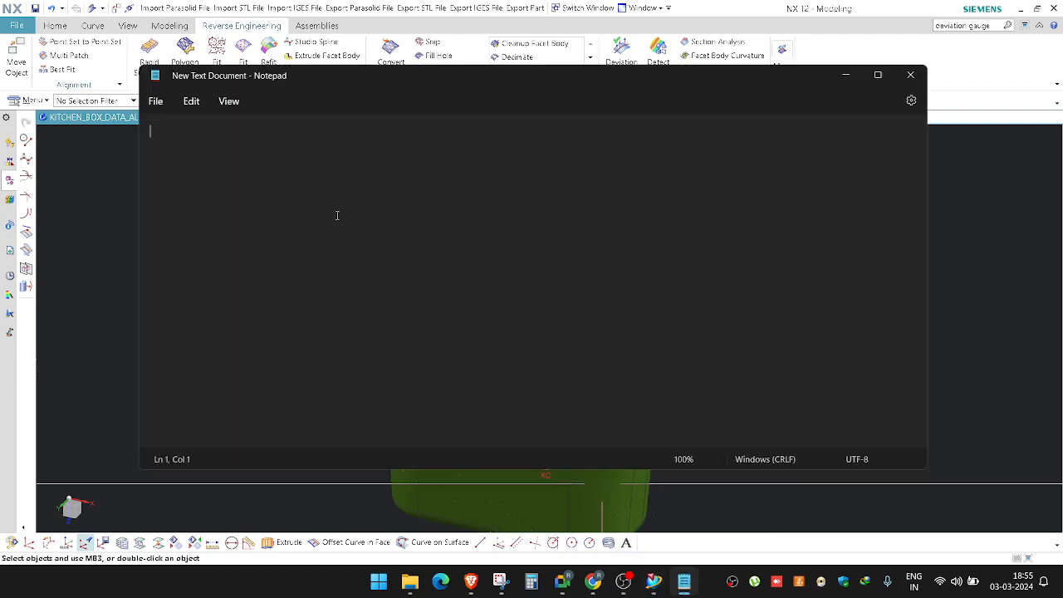
drag(275, 74, 335, 115)
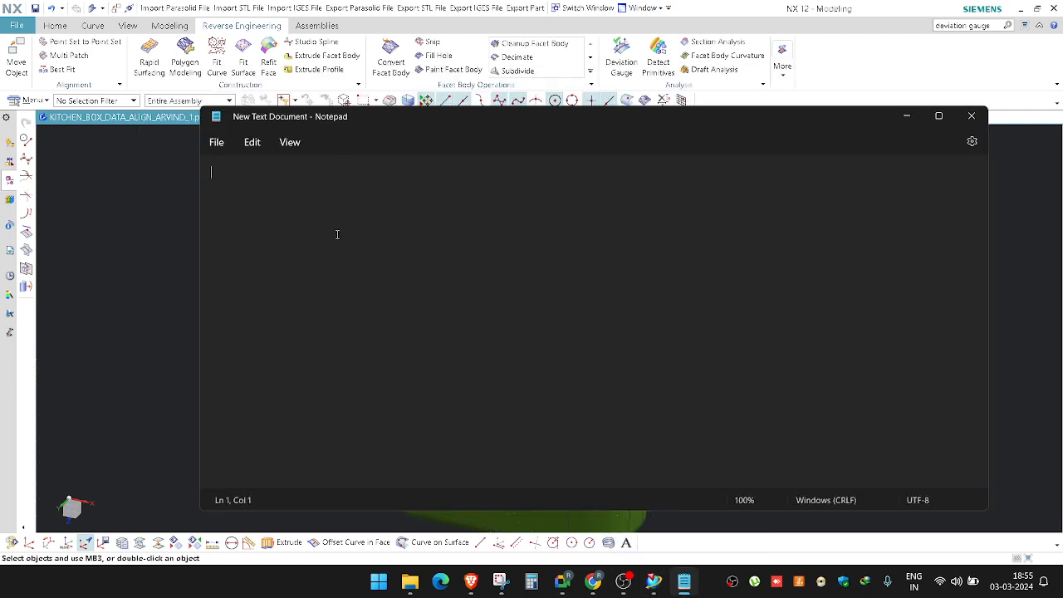
text(1.)
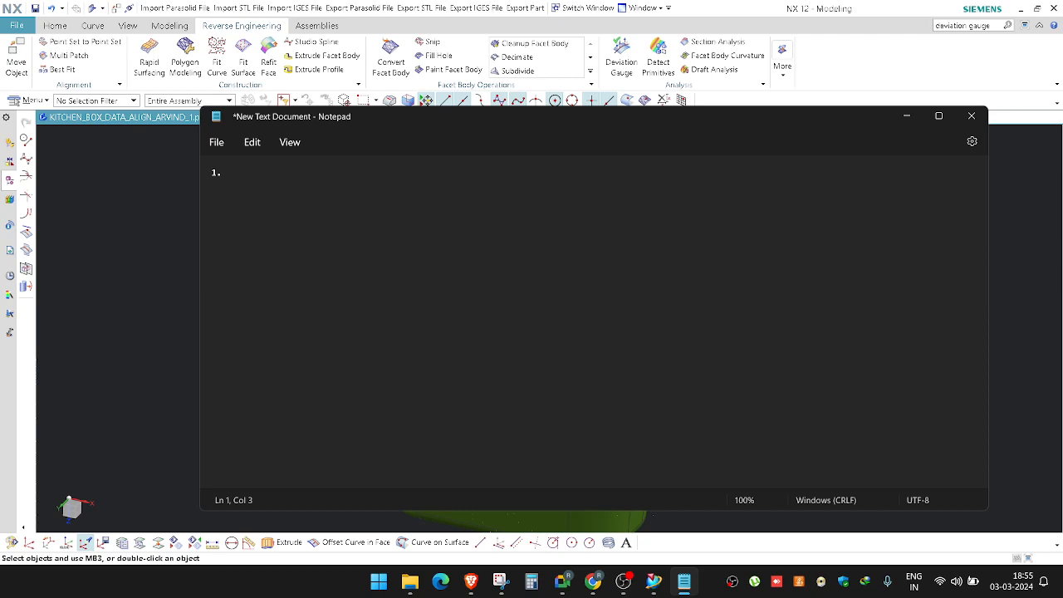
text(Kichen)
key(BackSpace)
key(BackSpace)
text(en_Box_)
text(FInal)
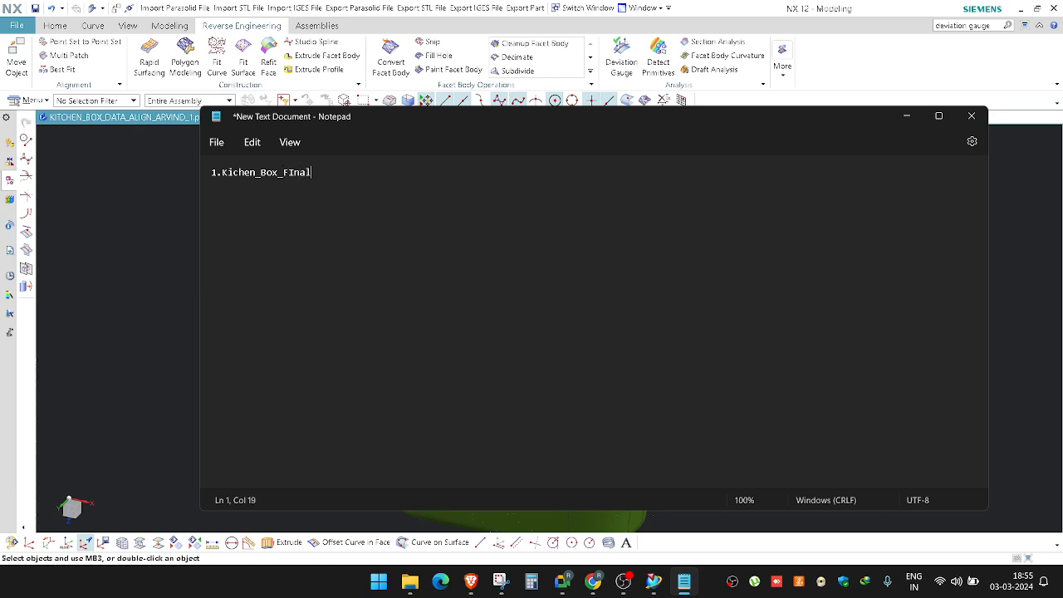
key(BackSpace)
key(BackSpace)
key(BackSpace)
key(BackSpace)
text(inal)
Step: Add a second numbered line, "2.", and copy the name Kichen_Box_Final from the first entry onto it
key(Return)
text(2.)
key(Up)
key(shift+Right)
key(shift+Right)
key(shift+Right)
key(shift+Right)
key(shift+Right)
key(shift+Right)
key(shift+Right)
key(shift+Right)
key(shift+Right)
key(shift+Right)
key(shift+Right)
key(shift+Right)
key(shift+Right)
key(shift+Right)
key(shift+Right)
key(shift+Right)
key(ctrl+c)
key(Down)
key(ctrl+v)
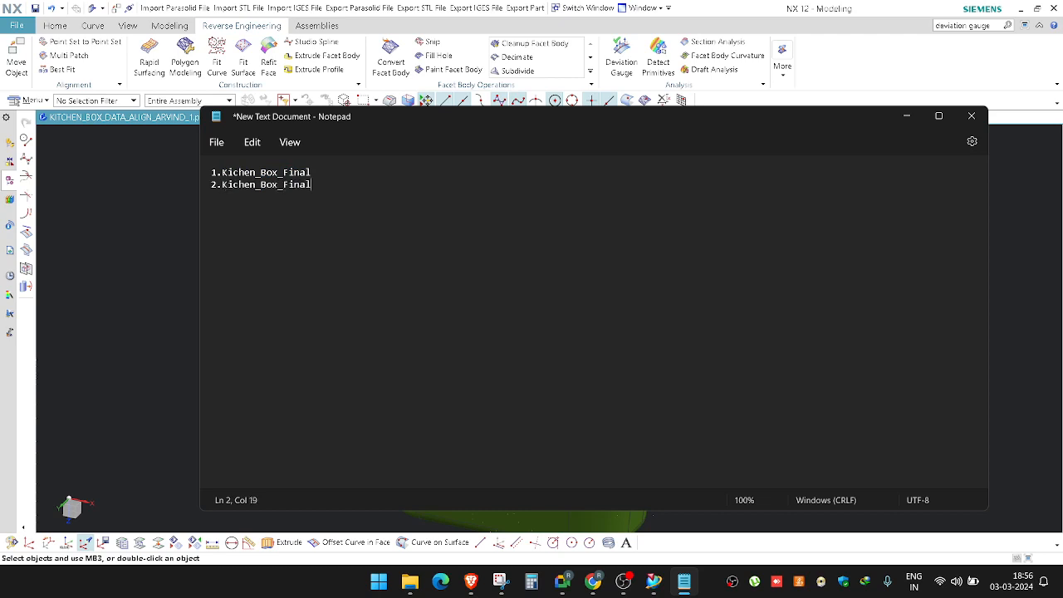
Step: Change the second entry's name to Kichen_Box_Export and close the Notepad document without saving
key(BackSpace)
key(BackSpace)
key(BackSpace)
key(BackSpace)
key(BackSpace)
text(Expofrt)
key(BackSpace)
key(BackSpace)
key(BackSpace)
text(rt)
click(971, 117)
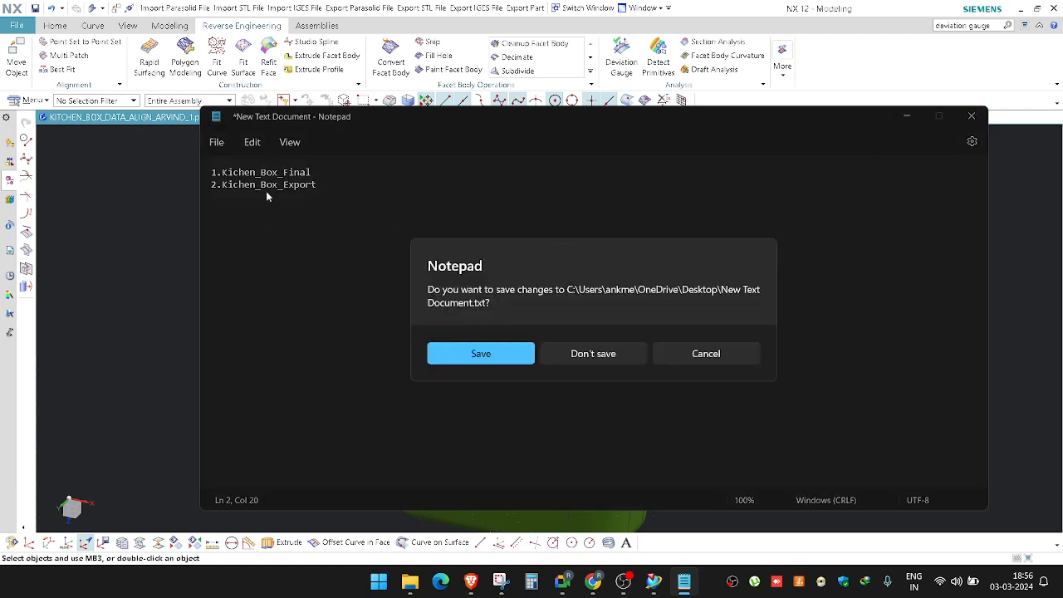
click(593, 353)
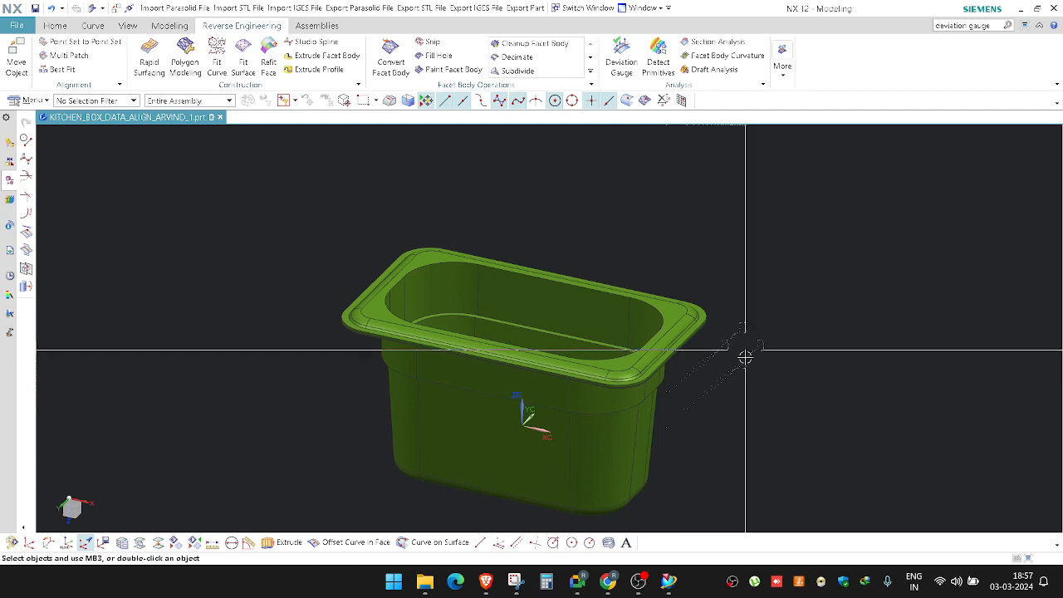
key(ctrl+l)
click(336, 445)
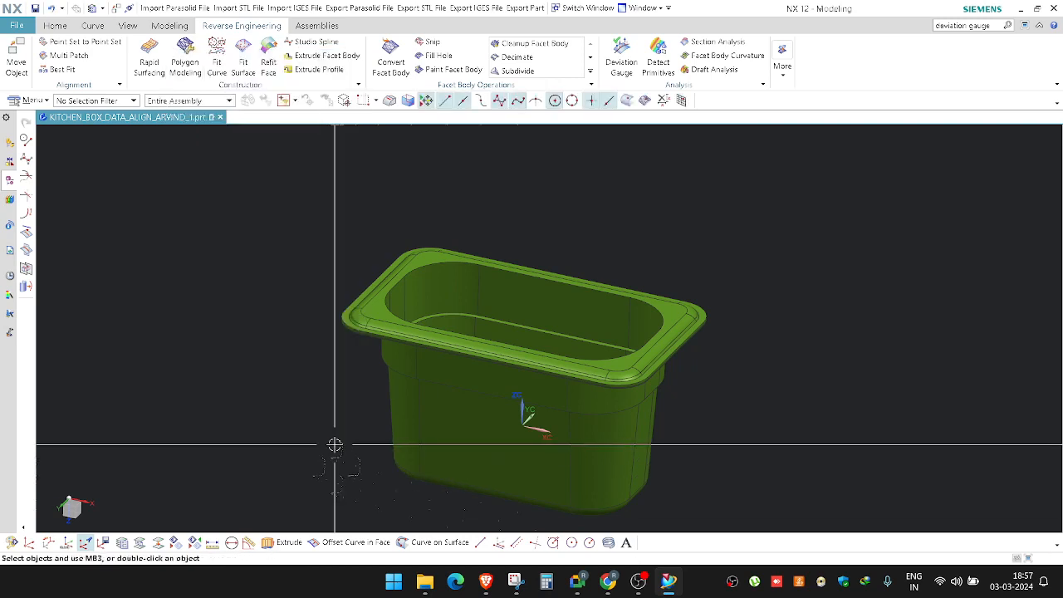
mouse_move(646, 583)
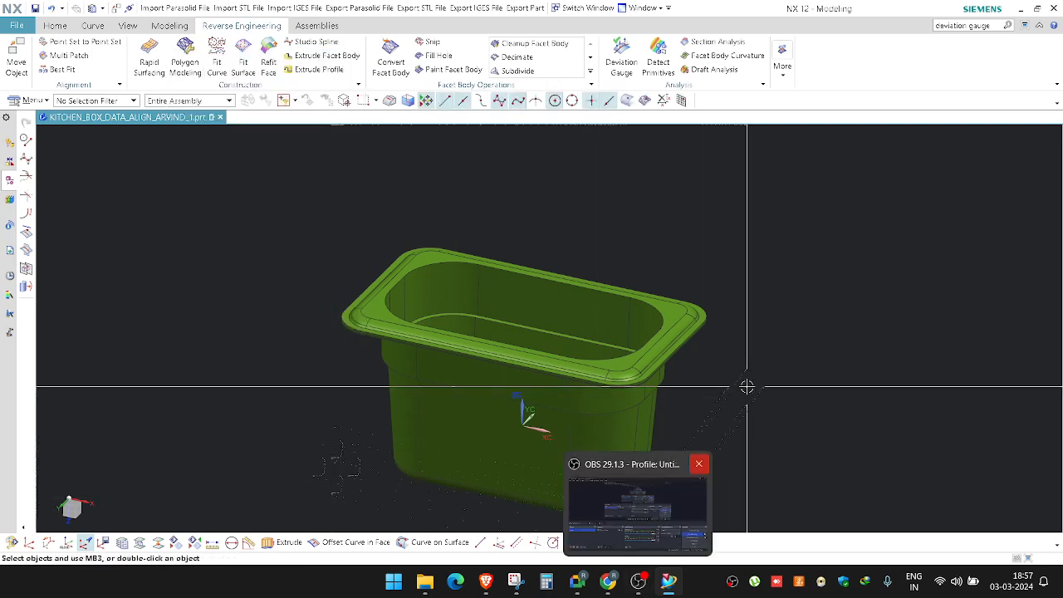
shift+middle_drag(740, 420, 756, 388)
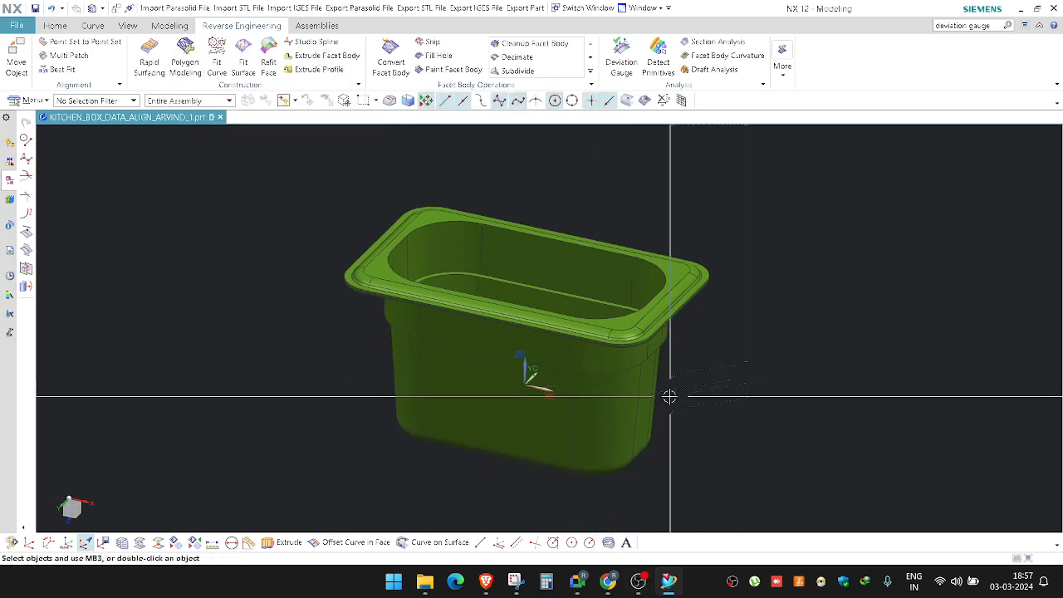
scroll(670, 396, up, 2)
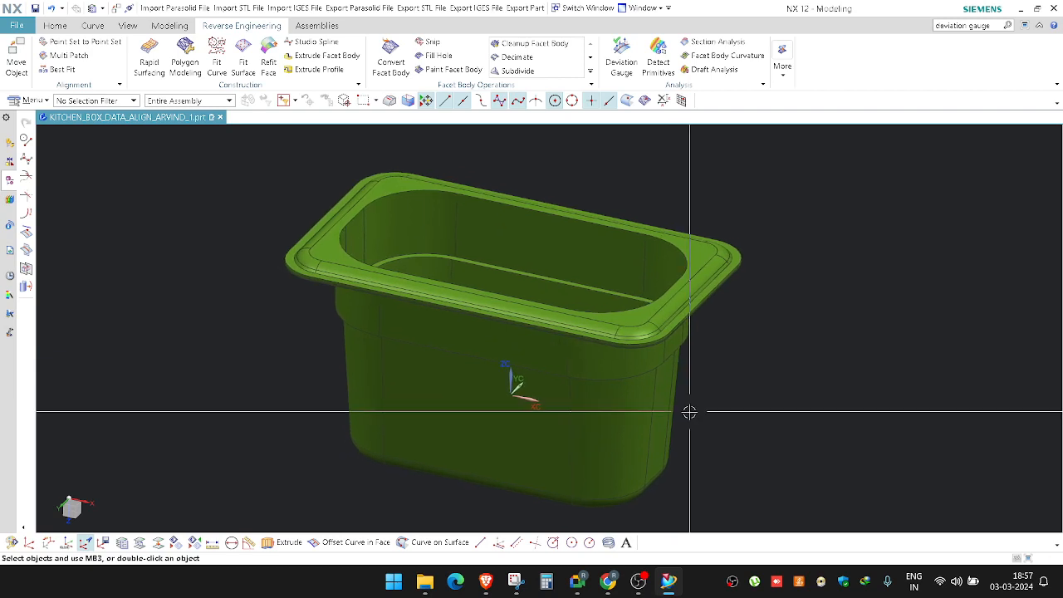